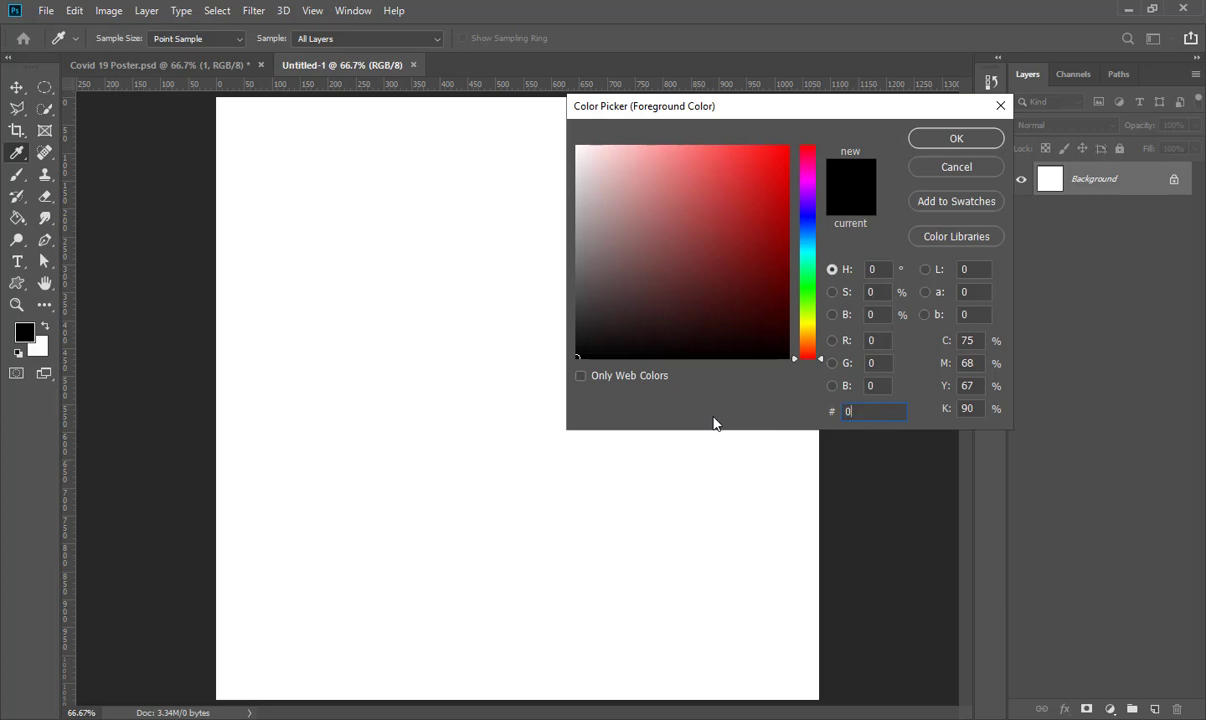
Set the foreground color to #003a5a and fill the Background layer with it
type("03a5a")
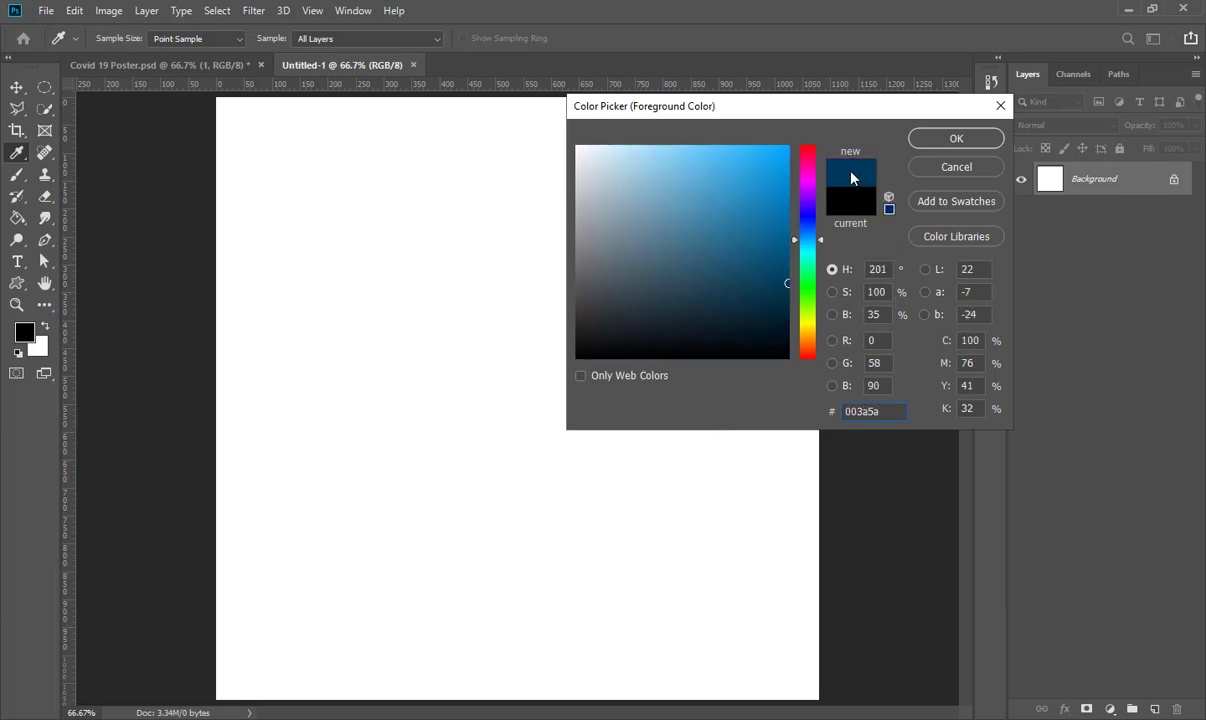
left_click(935, 138)
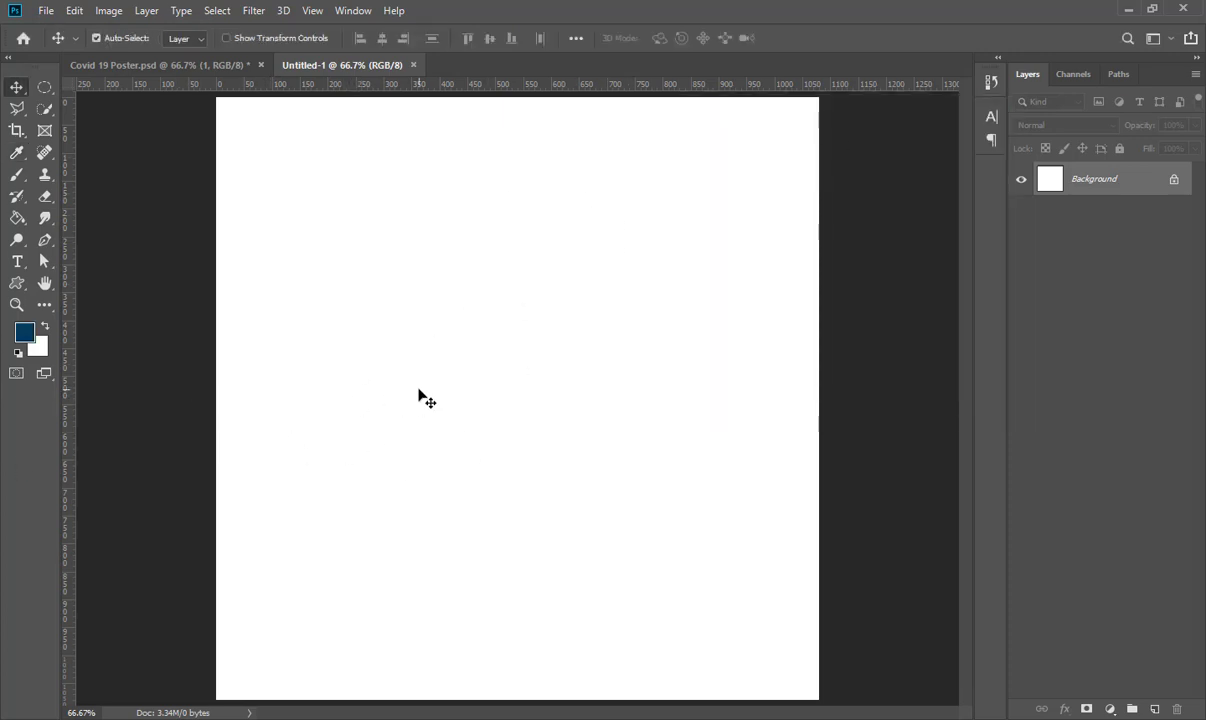
key("alt+BackSpace")
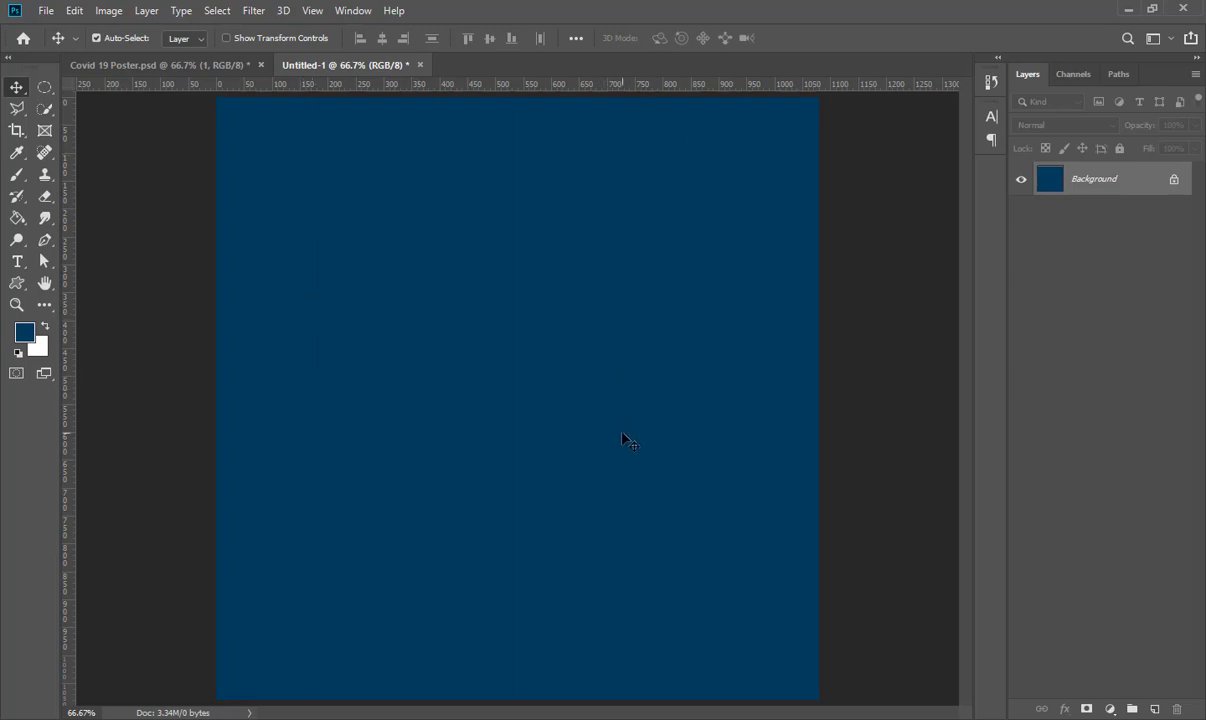
Set up a soft round brush at 1000 px with 0% hardness and 41% flow
key("b")
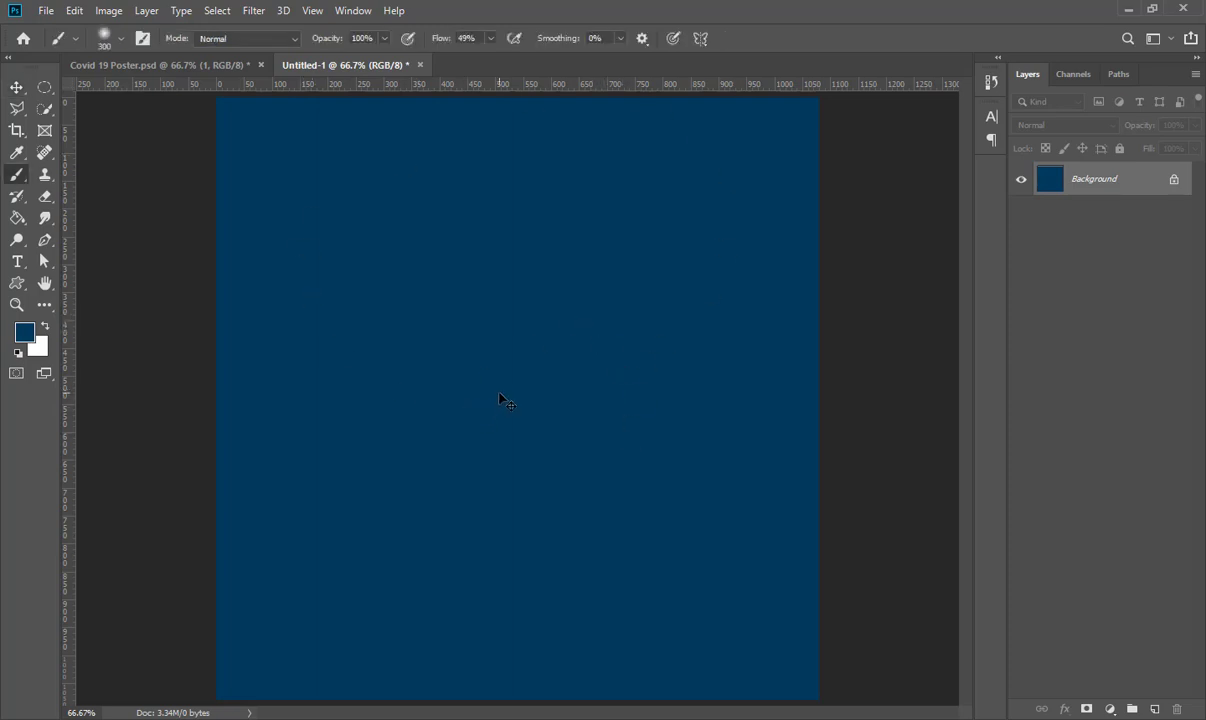
key("bracketright")
key("bracketright")
key("bracketright")
key("bracketright")
key("bracketright")
key("bracketright")
key("bracketright")
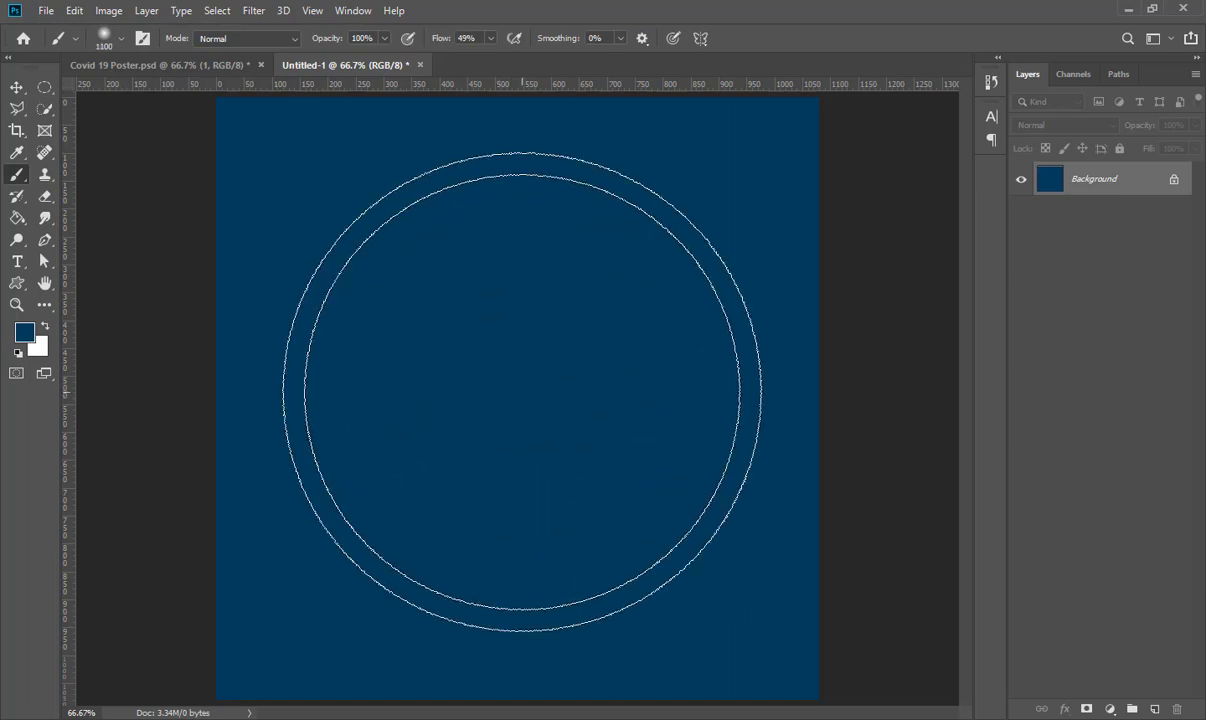
key("bracketleft")
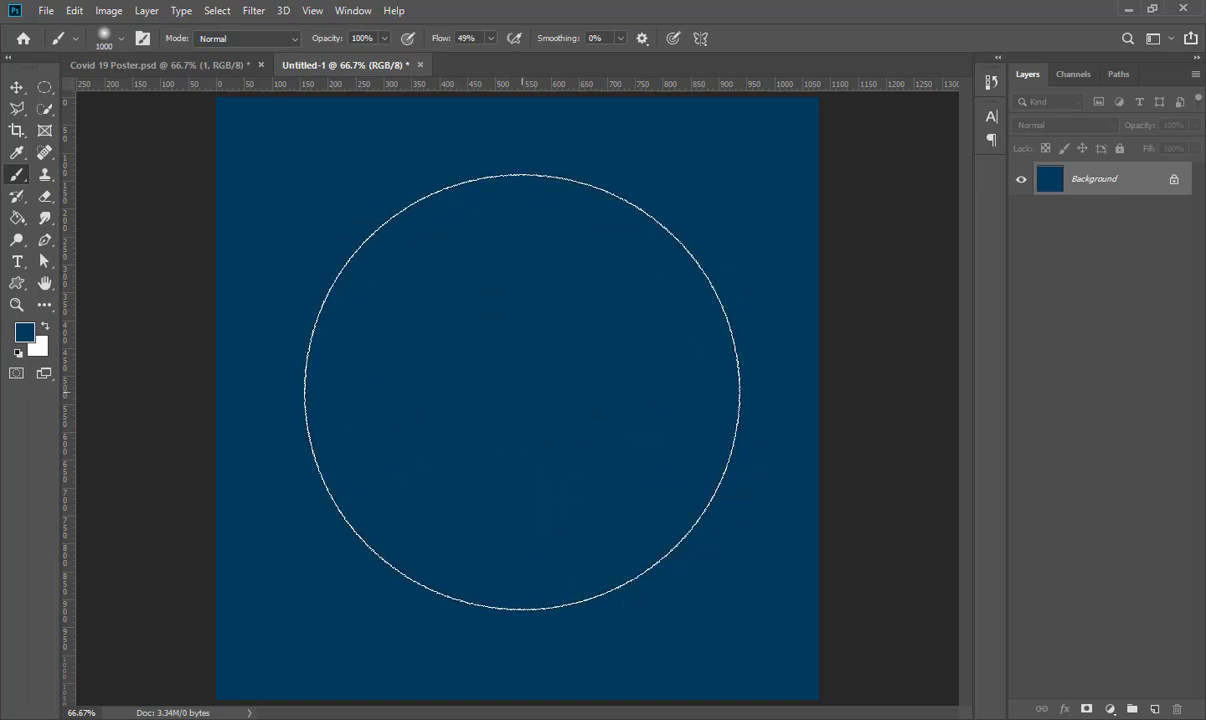
left_click(120, 39)
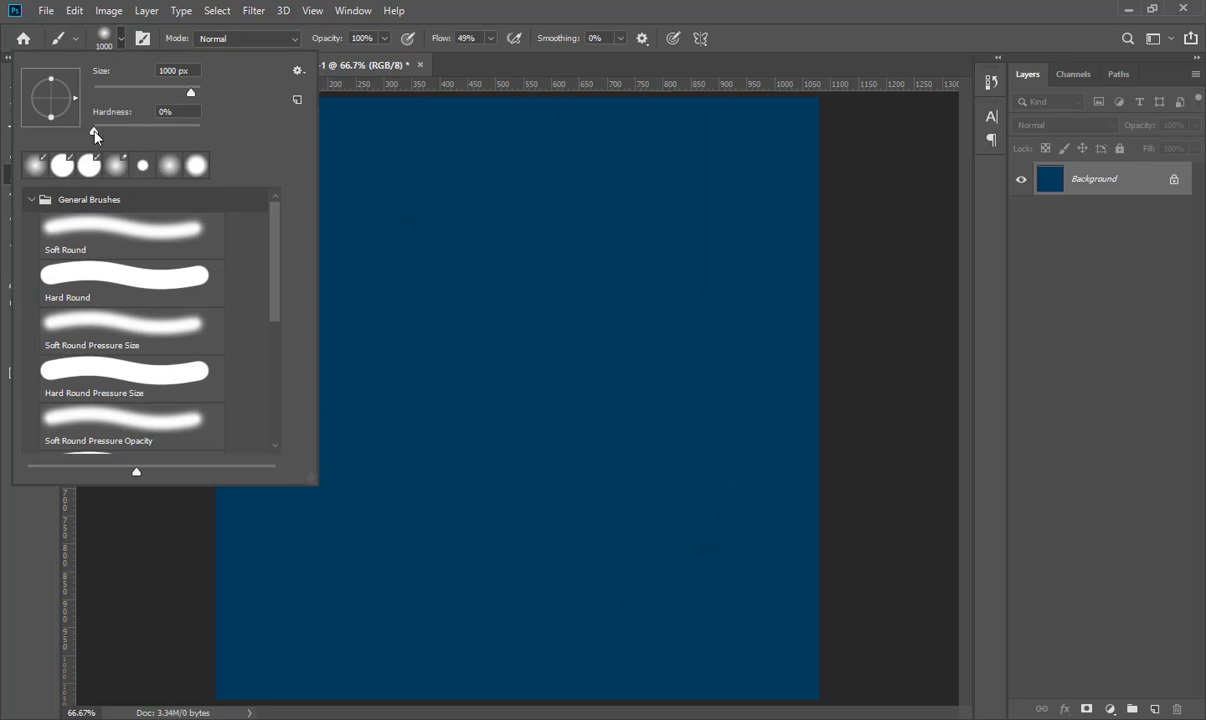
left_click(93, 130)
left_click(484, 65)
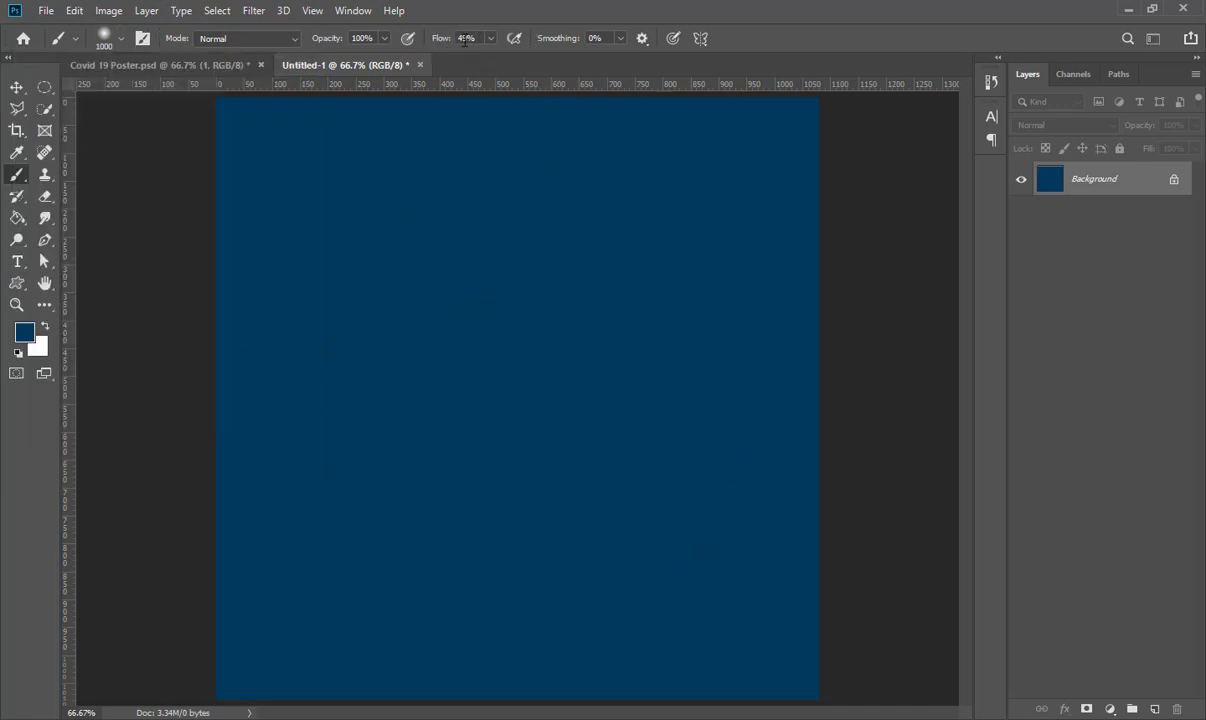
left_click_drag(447, 48, 442, 45)
Add a new layer above the Background and set the foreground color to white (#ffffff)
left_click(1154, 708)
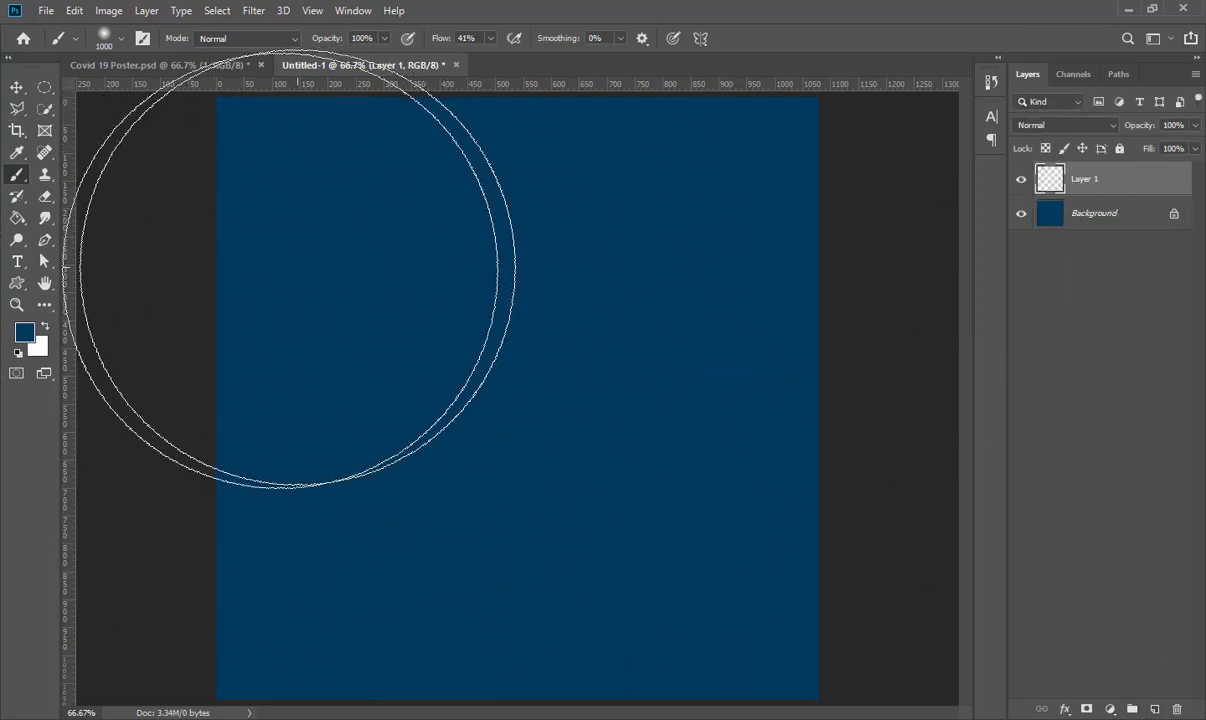
left_click(31, 340)
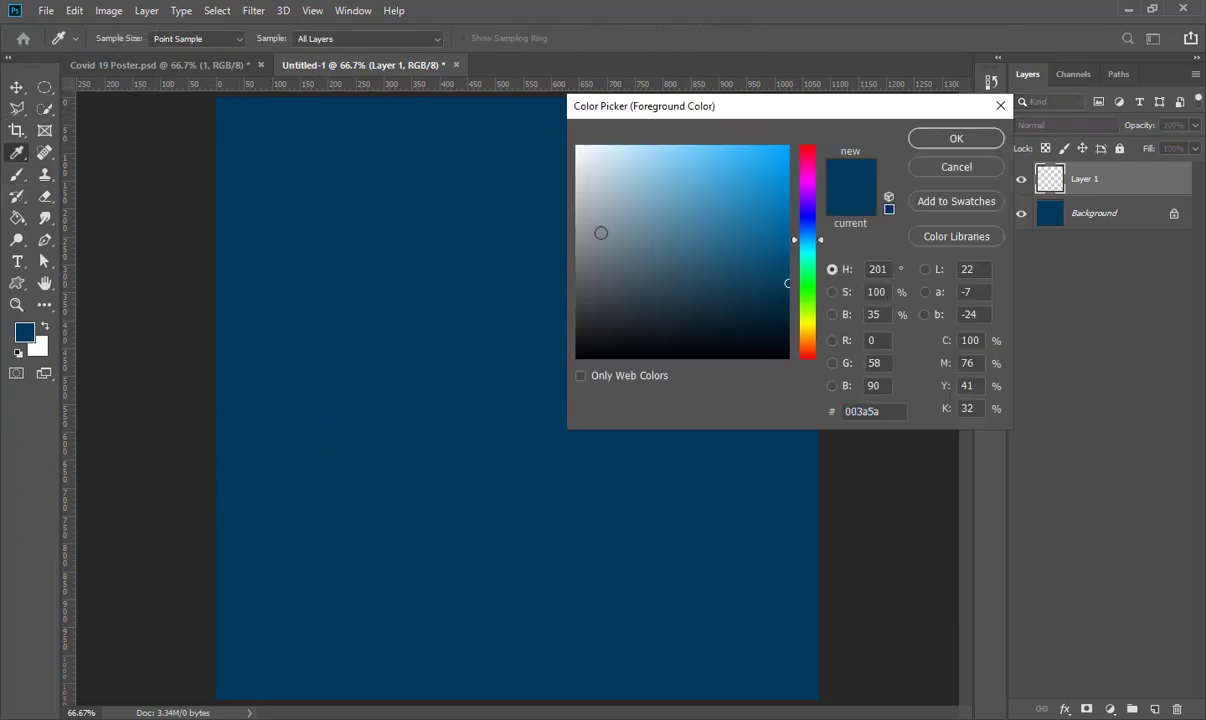
left_click_drag(577, 180, 525, 152)
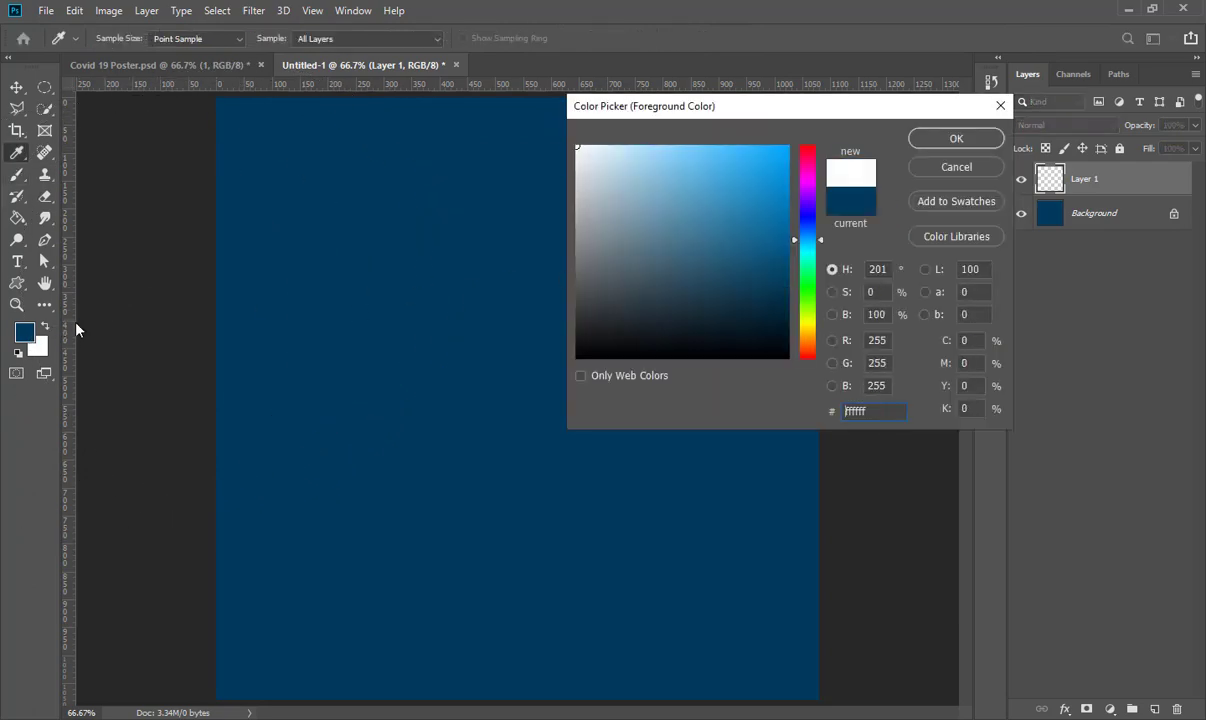
left_click(946, 142)
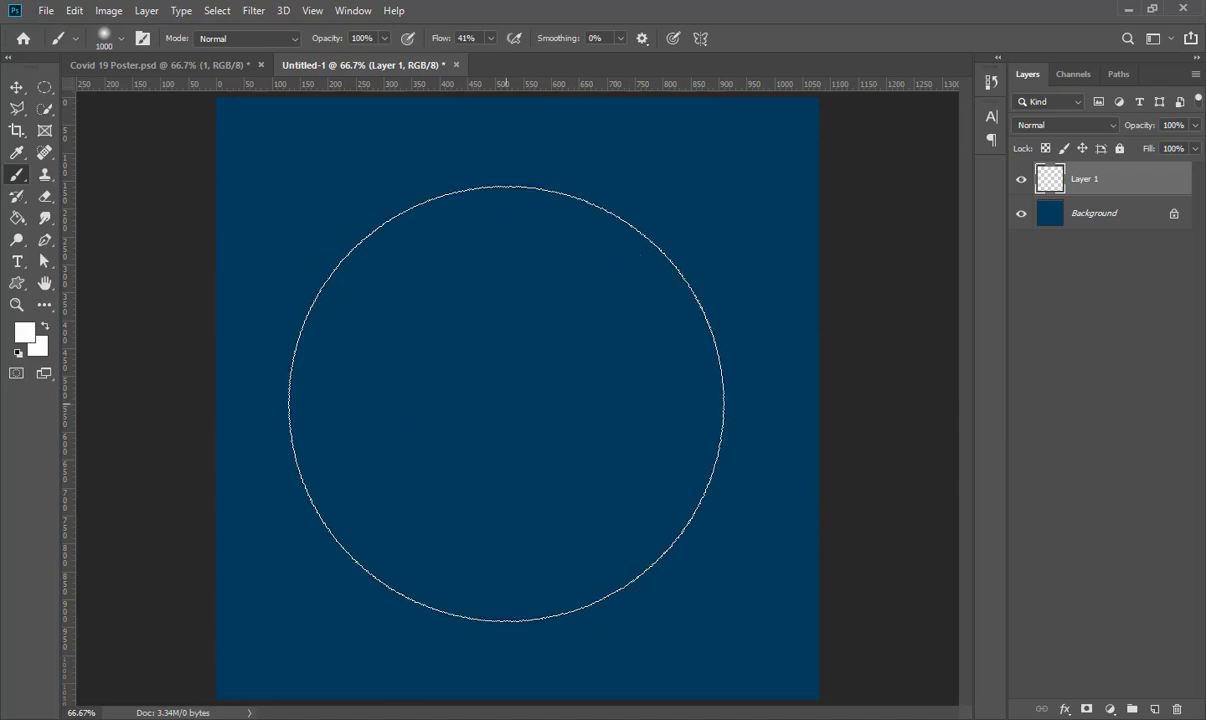
Paint one soft white glow at the canvas center with the brush flow at 21%, and lower the layer's opacity to 54%
left_click(508, 406)
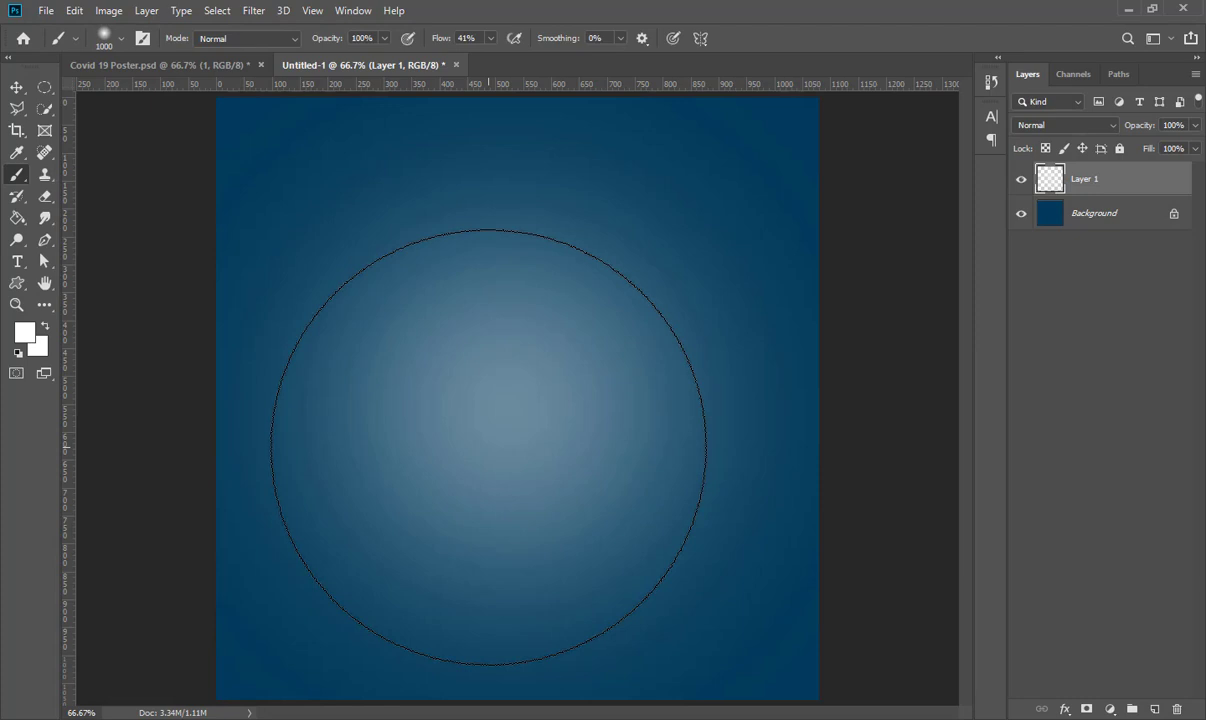
key("ctrl+z")
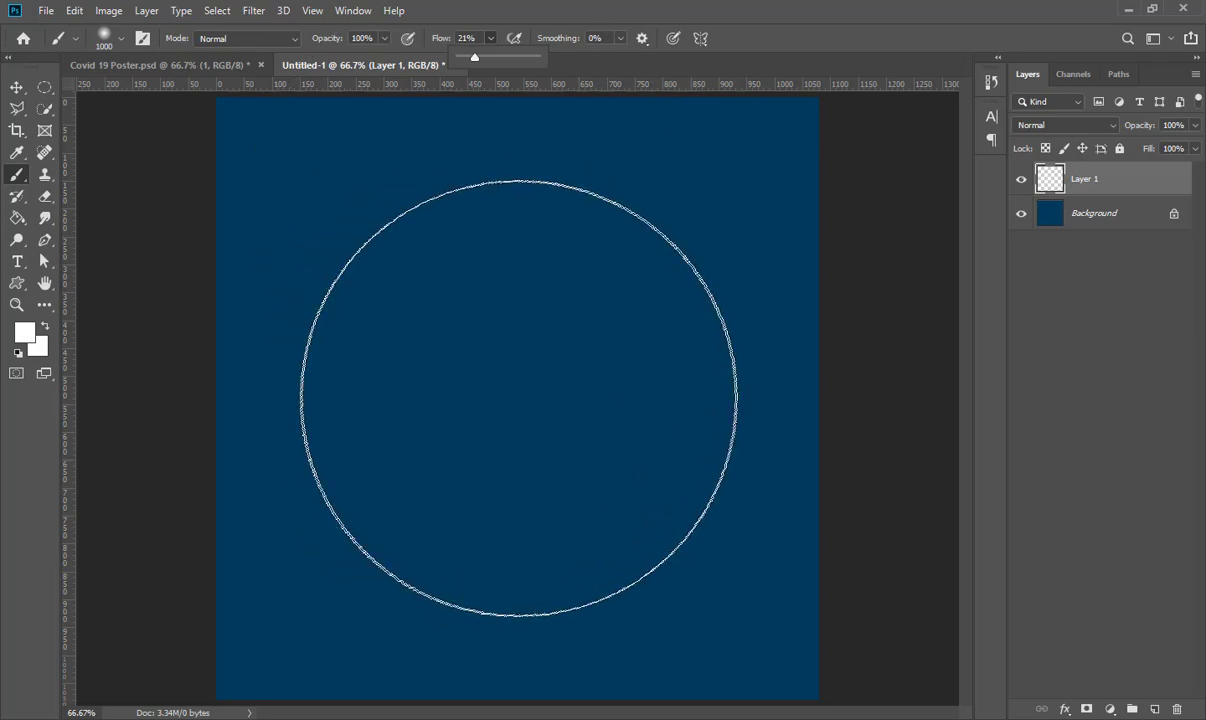
left_click(520, 398)
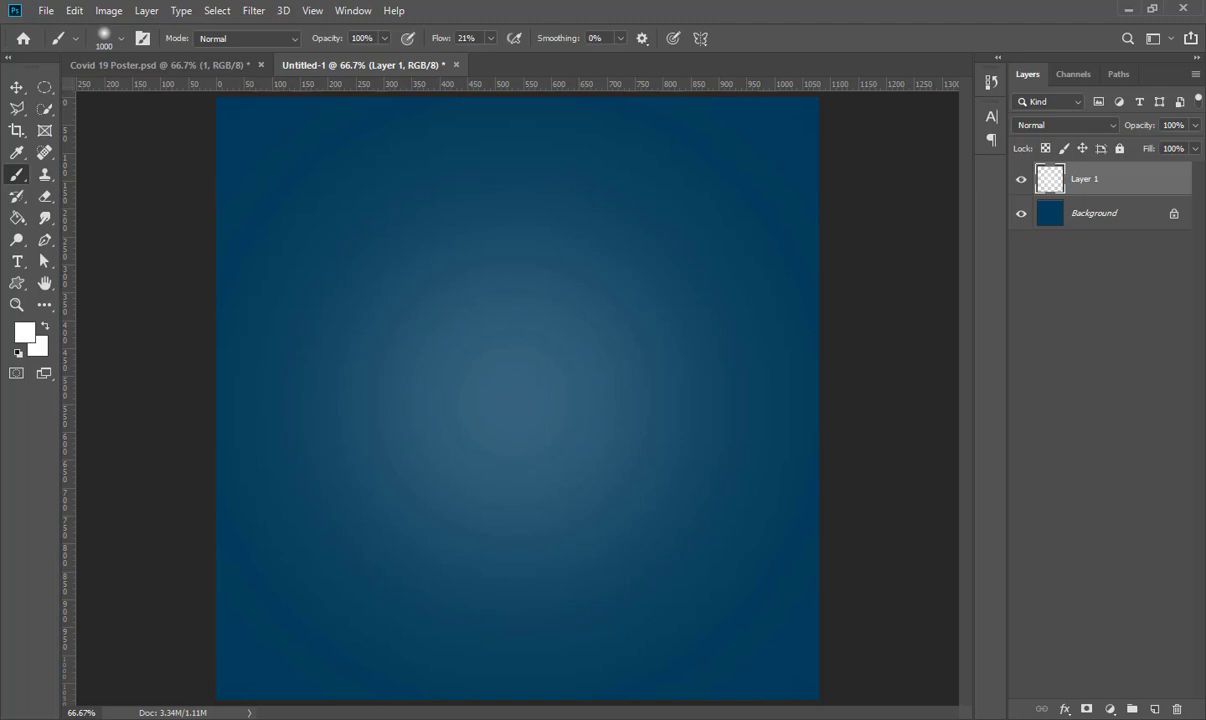
left_click(1194, 125)
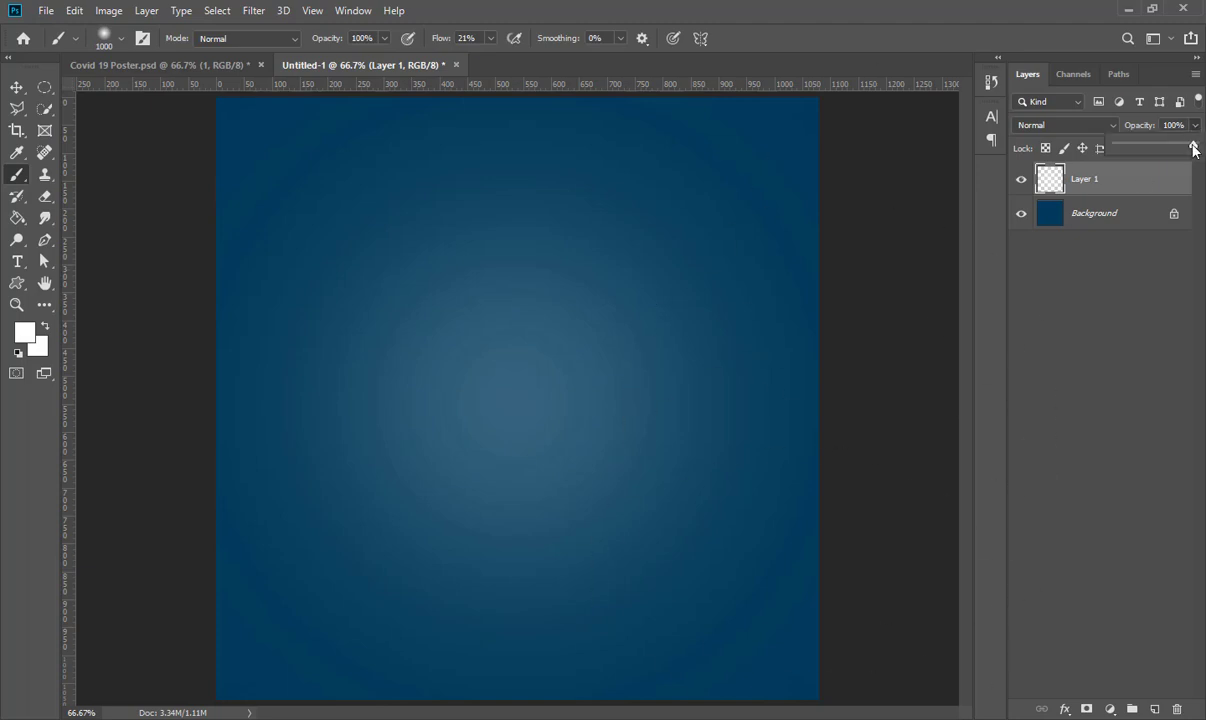
left_click_drag(1193, 148, 1159, 148)
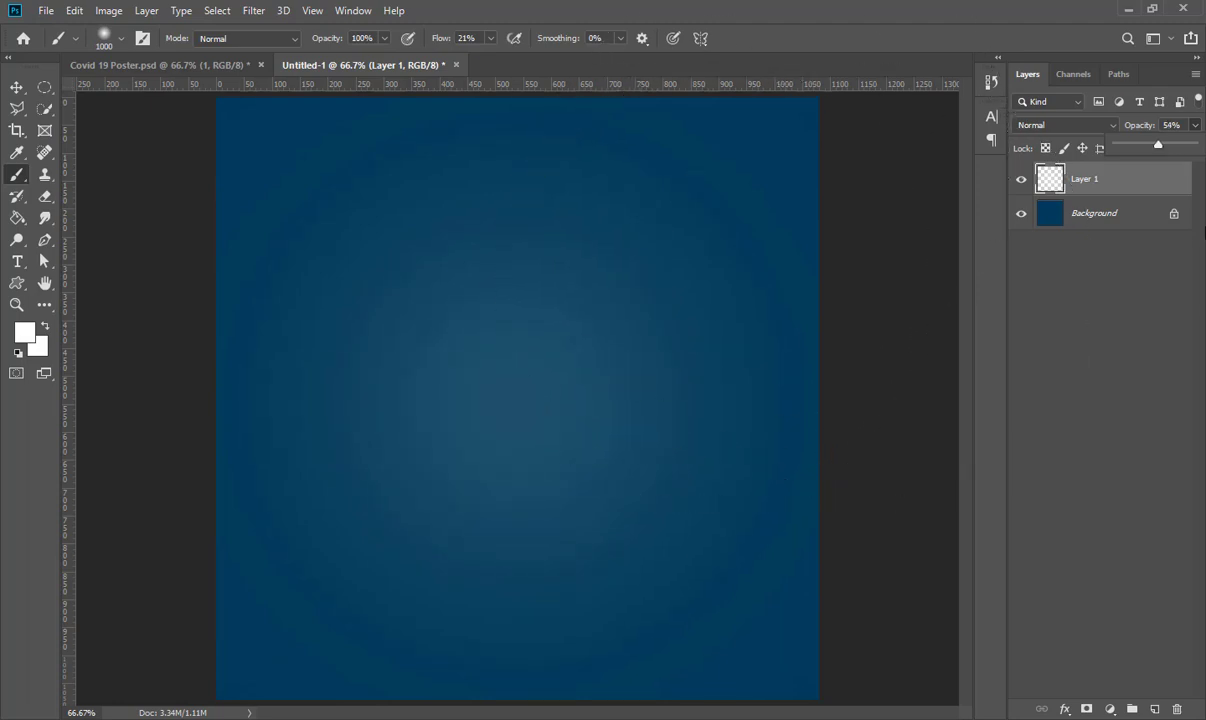
Lock the glow layer completely and rename it Bg Shadow
left_click(16, 87)
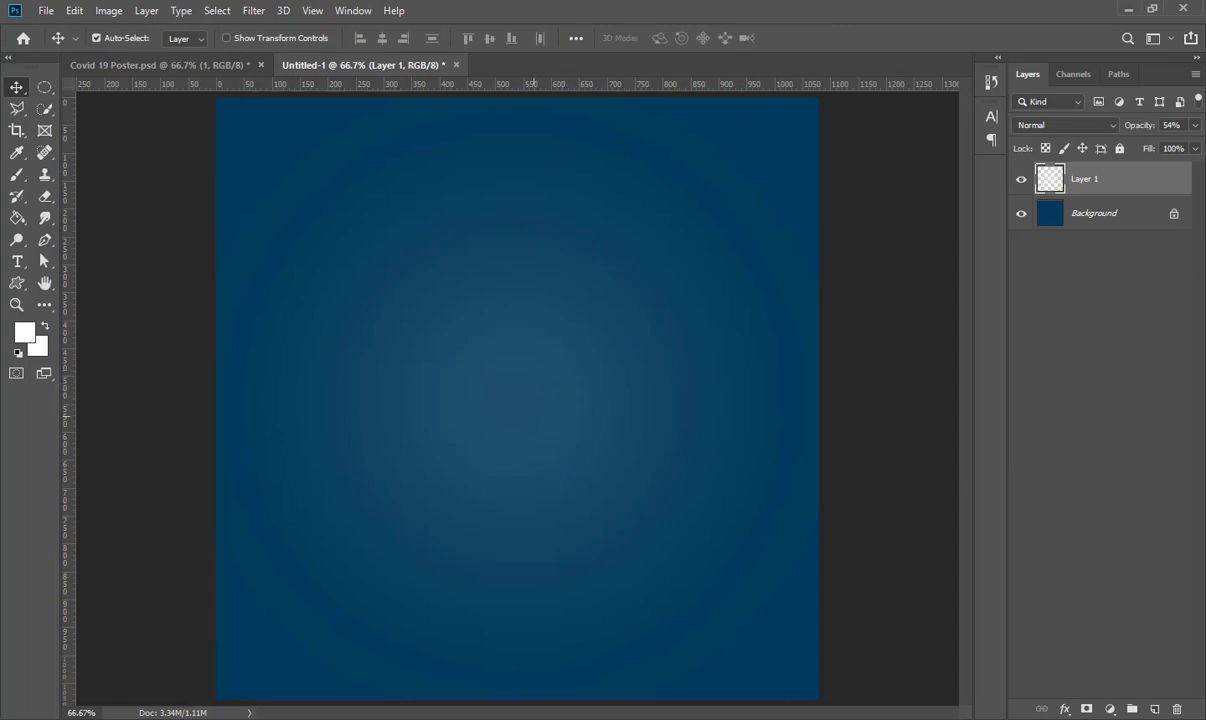
left_click(1120, 148)
double_click(1084, 181)
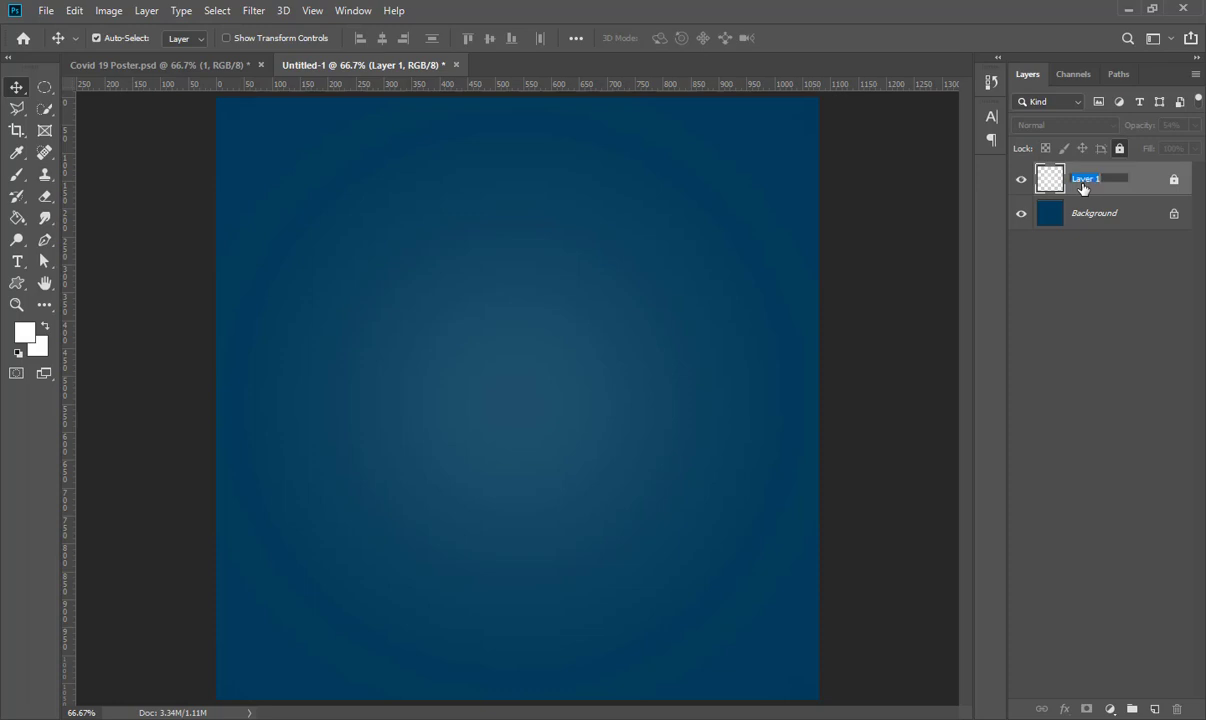
type("Bo")
key("Return")
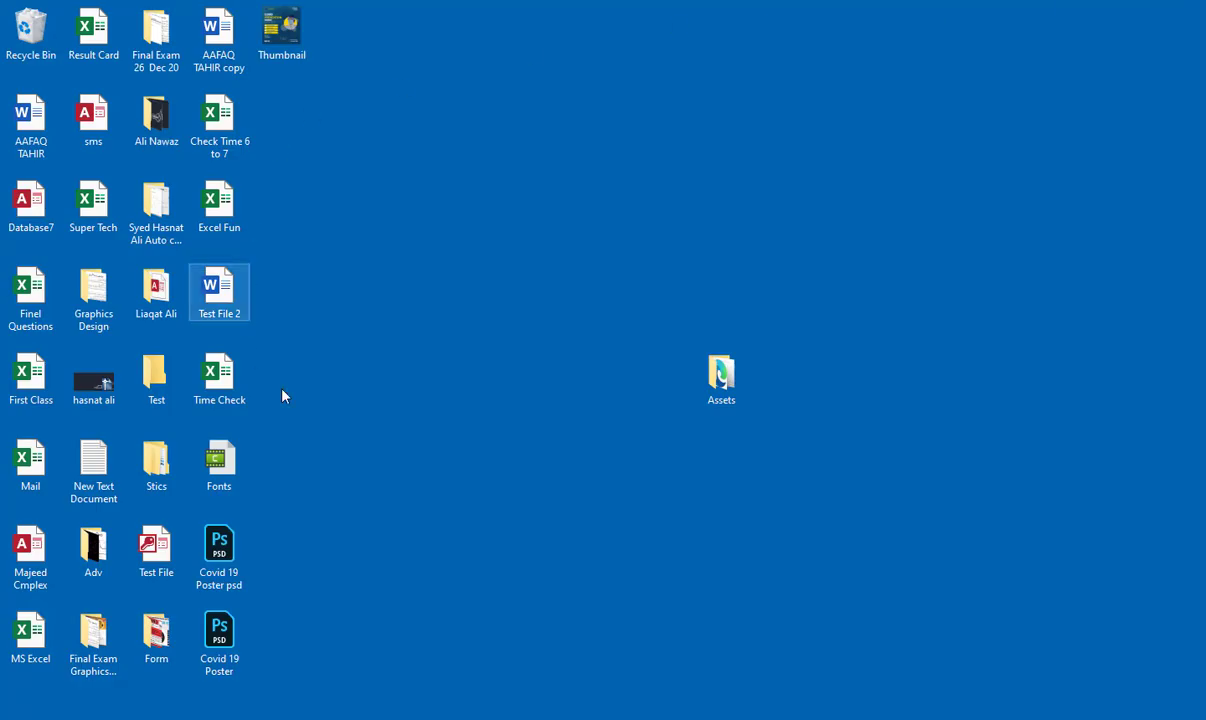
Place the circular halftone dots image from the desktop's Assets folder into the Untitled-1 Photoshop document
double_click(728, 385)
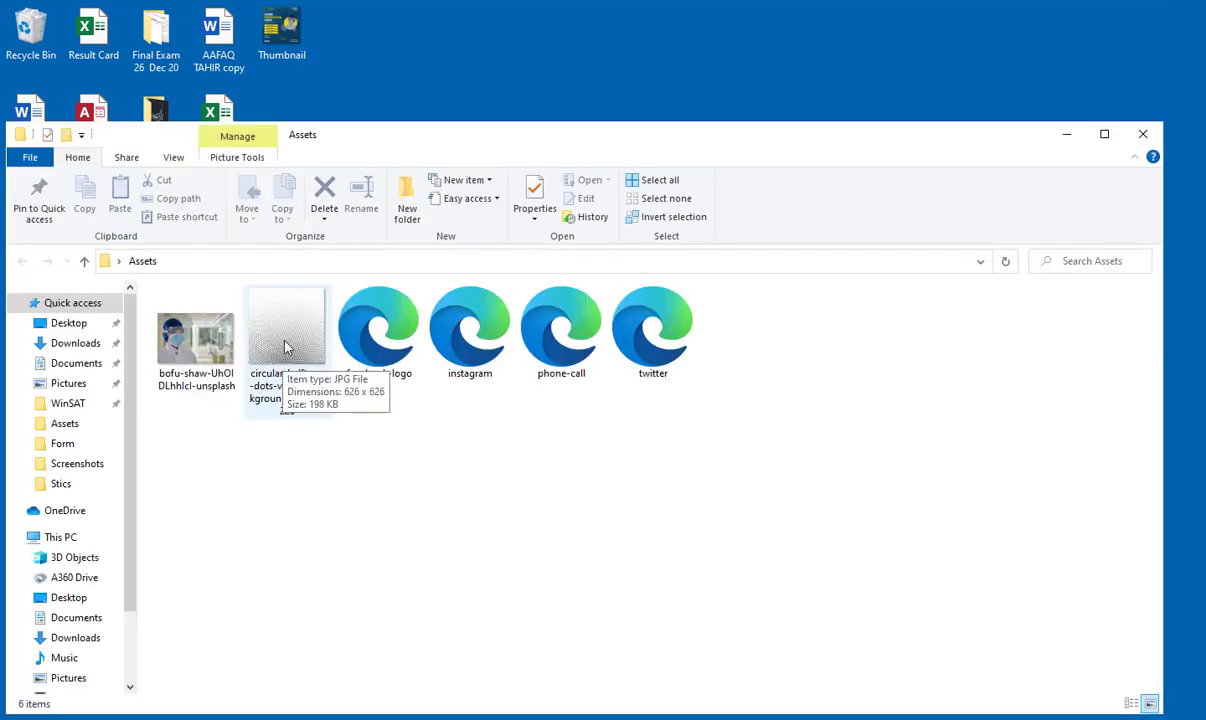
left_click_drag(290, 355, 315, 537)
left_click_drag(296, 388, 530, 450)
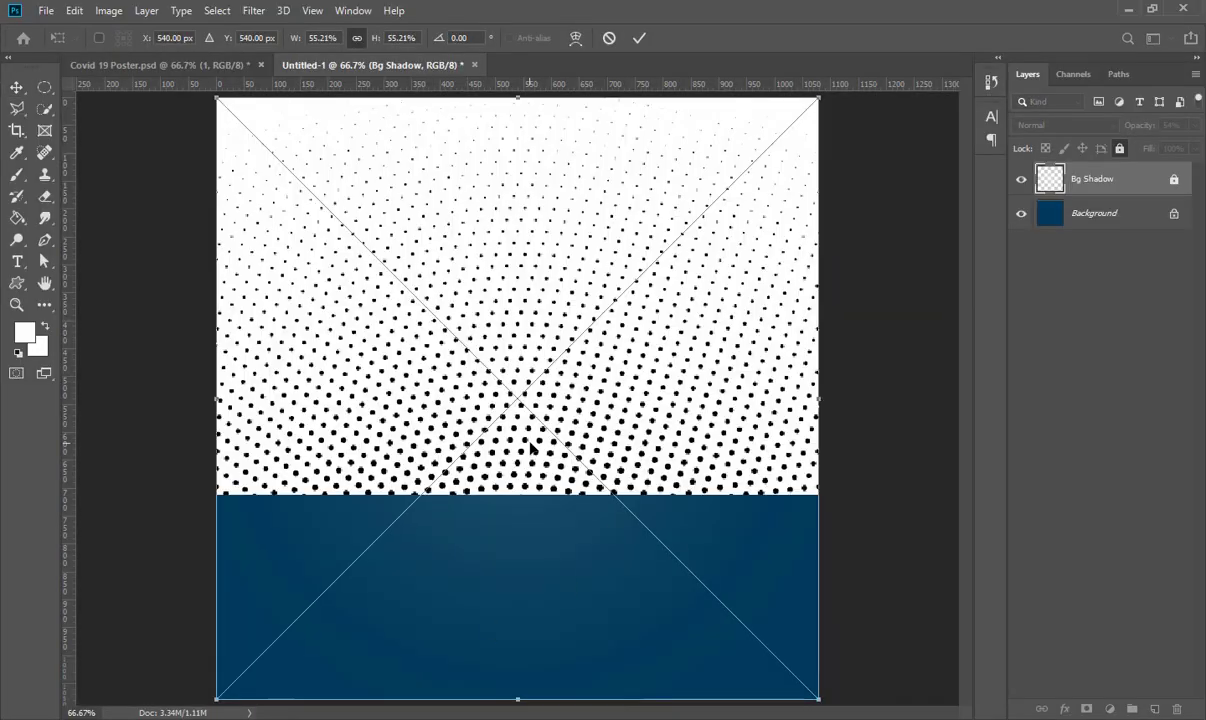
Rename the placed halftone dots layer to Dots BG
double_click(1136, 180)
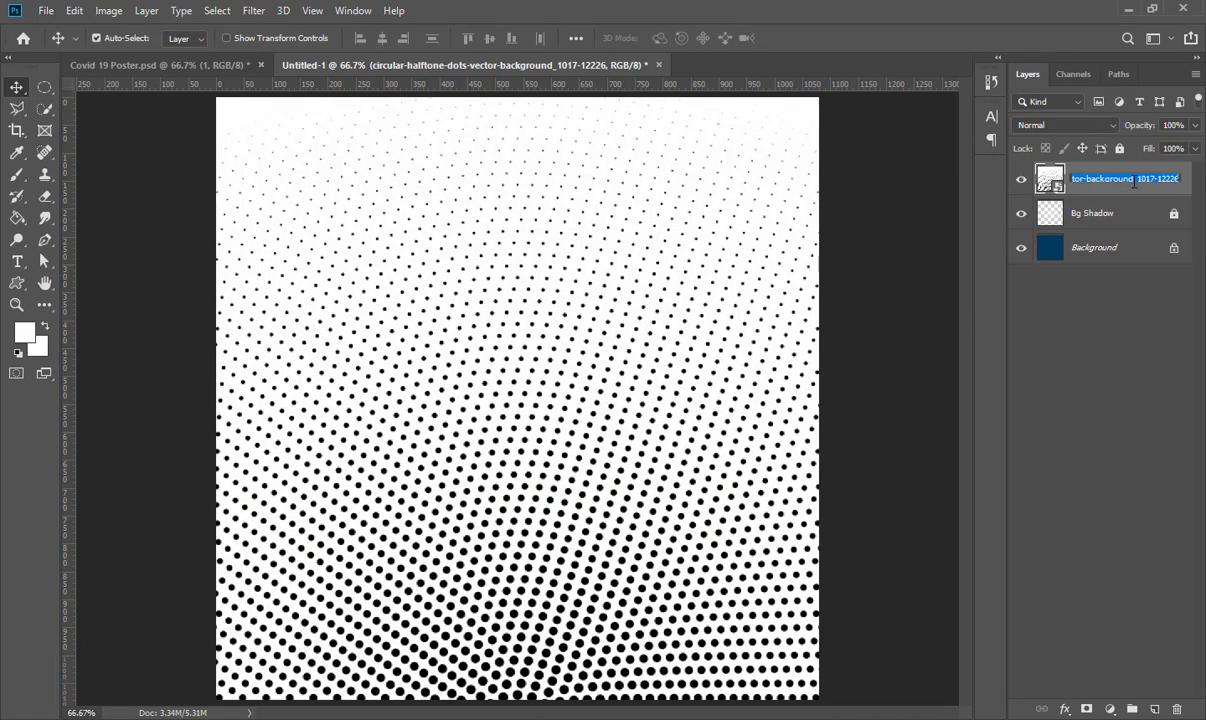
type("Dots BG")
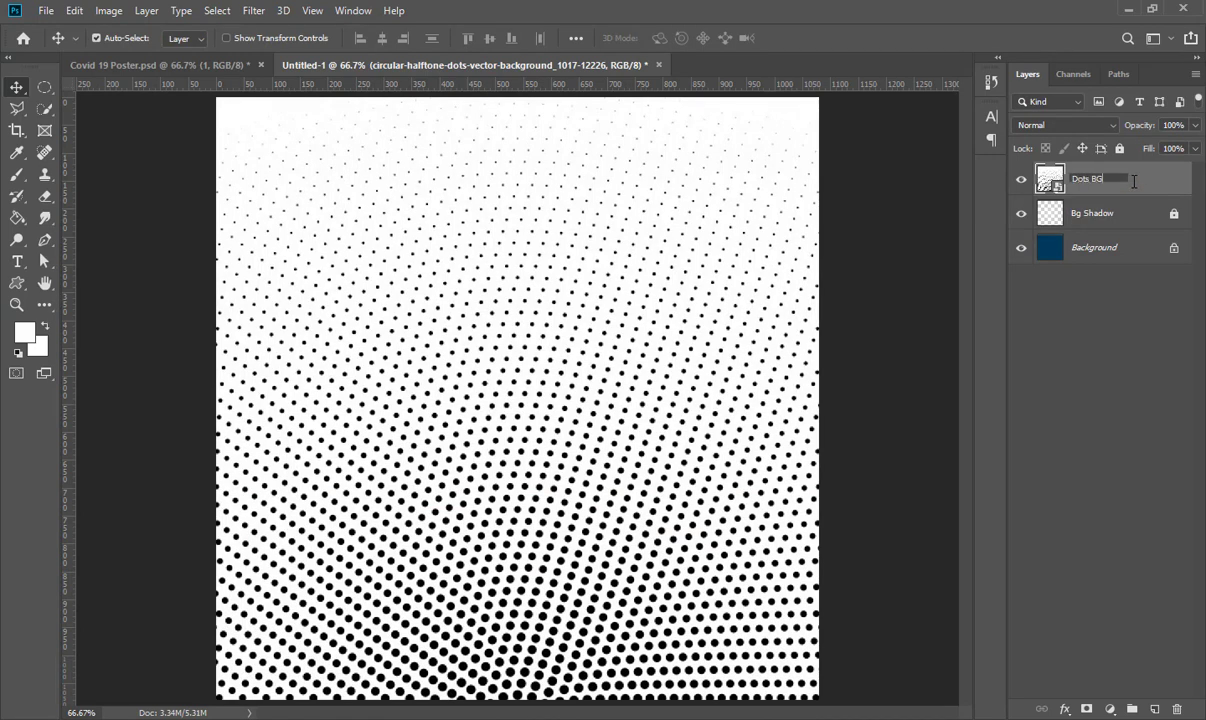
key("Return")
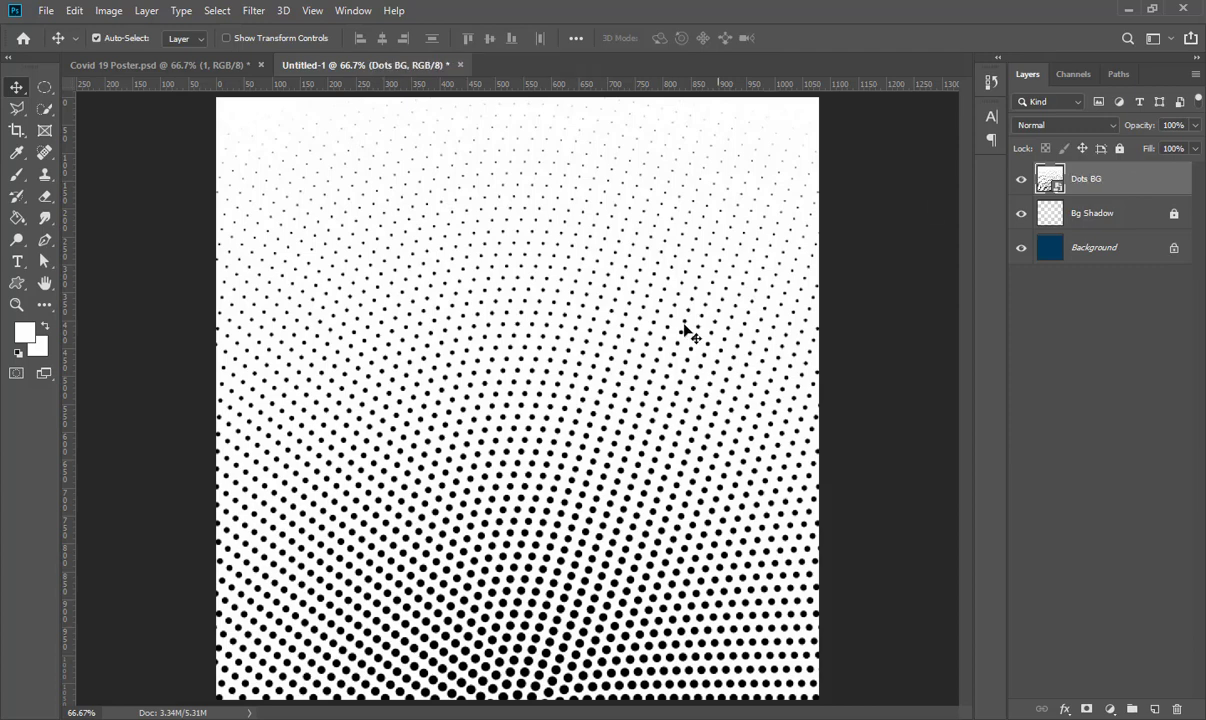
Move the Dots BG image toward the canvas's lower left, rotate it about 49° and scale it to about 75%
left_click_drag(525, 248, 560, 440)
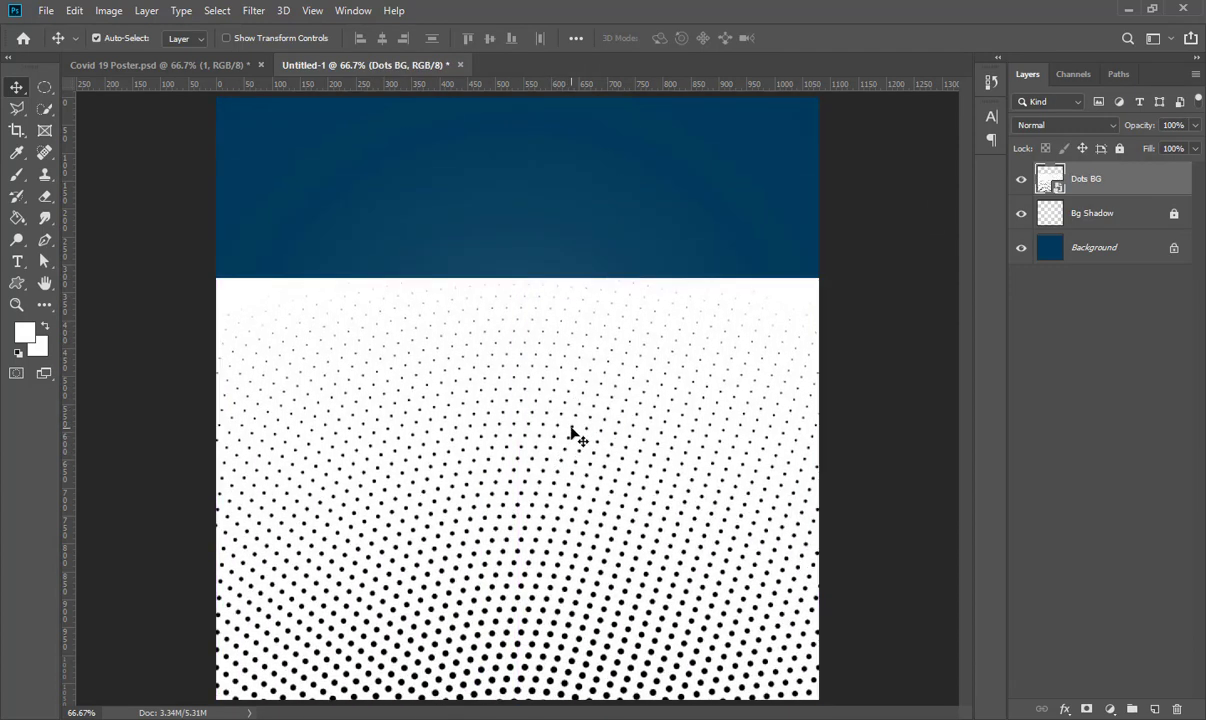
key("ctrl+minus")
key("ctrl+minus")
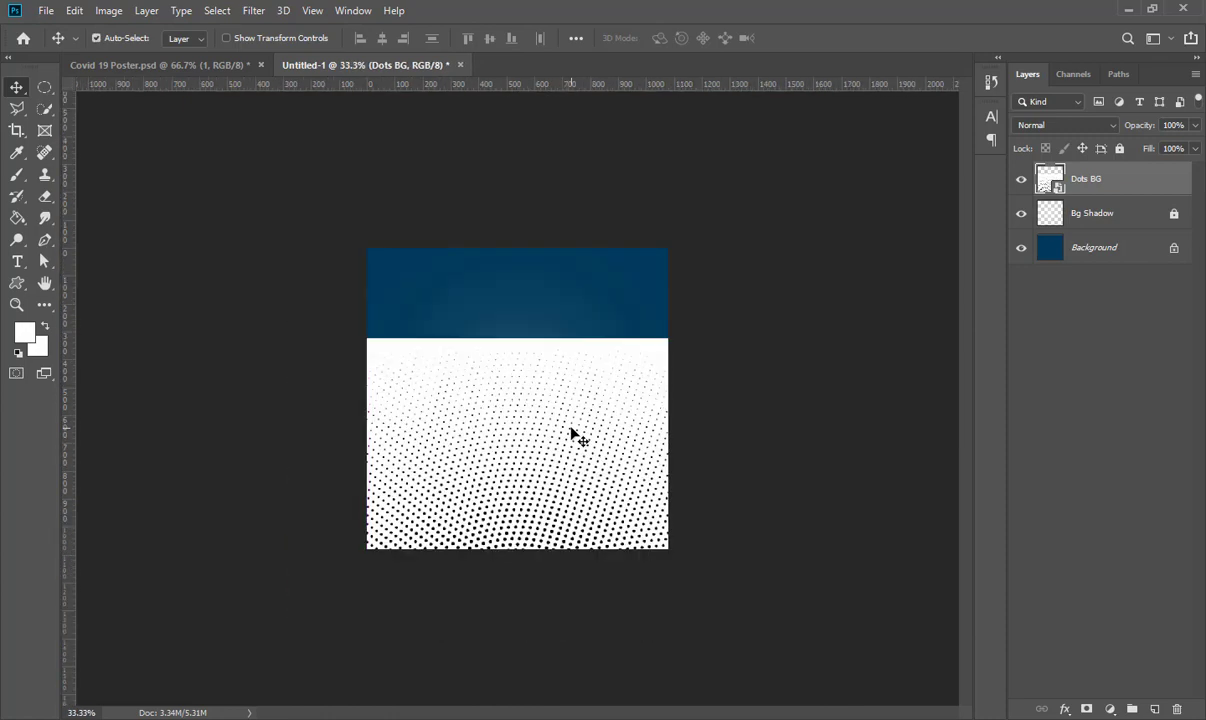
key("ctrl+t")
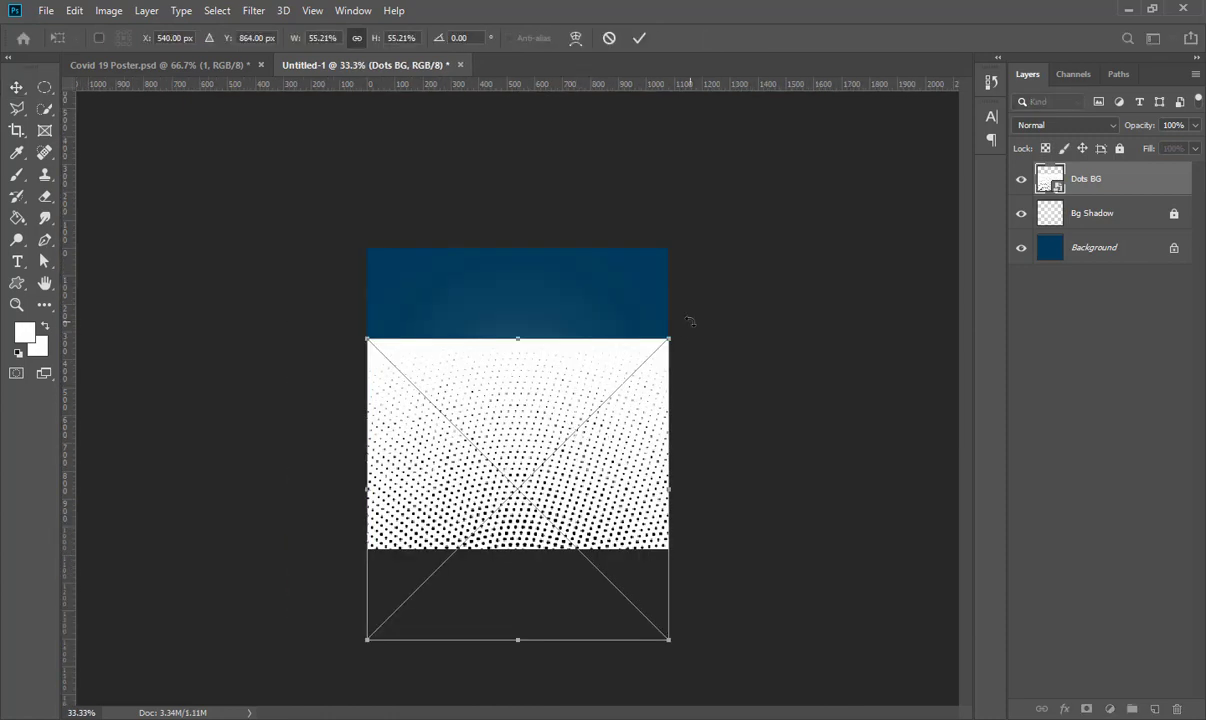
left_click_drag(655, 305, 700, 506)
left_click_drag(598, 512, 478, 492)
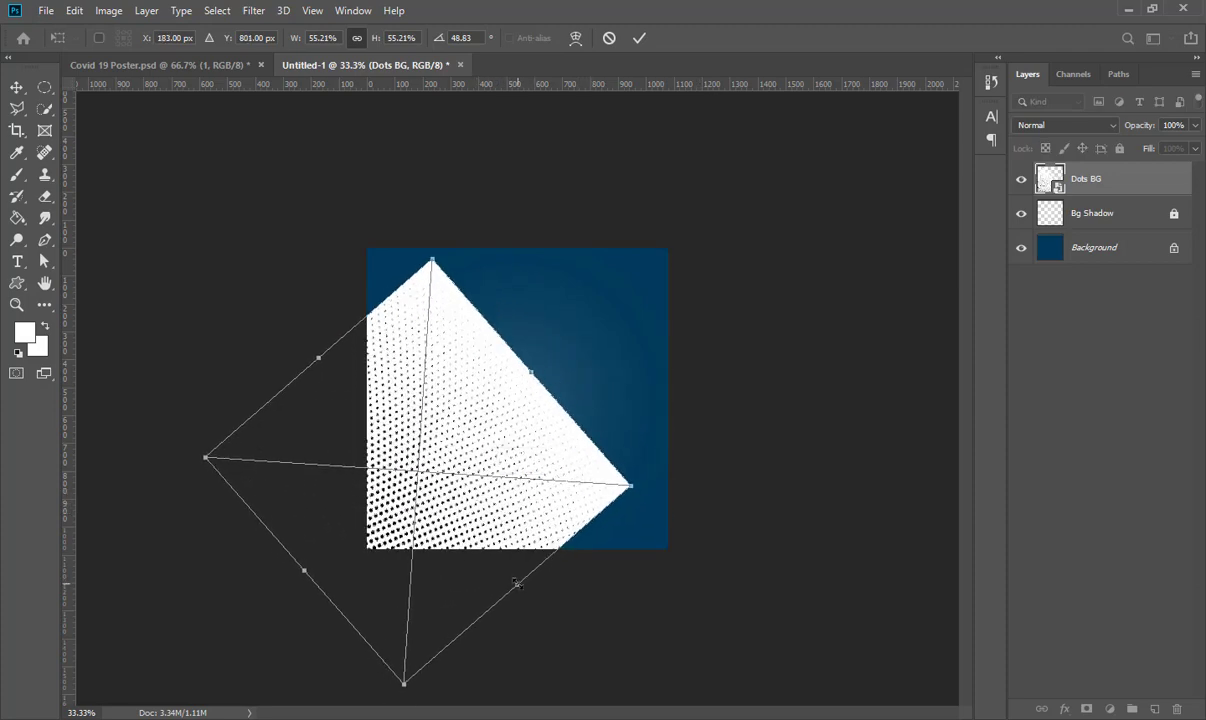
left_click_drag(518, 584, 555, 624)
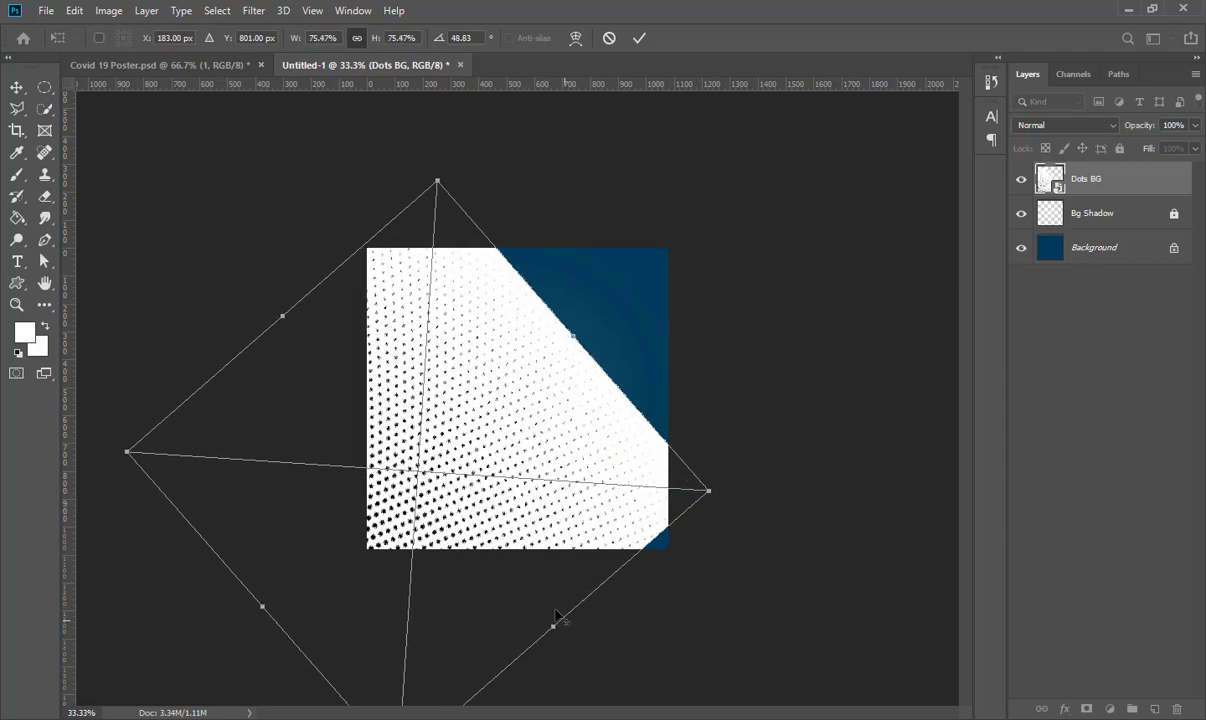
Shift the dots image so it covers the canvas's lower-left half diagonally, fine-tune its rotation and size, and apply the transform
left_click_drag(487, 511, 423, 541)
left_click_drag(615, 512, 622, 500)
left_click_drag(566, 530, 580, 543)
key("Return")
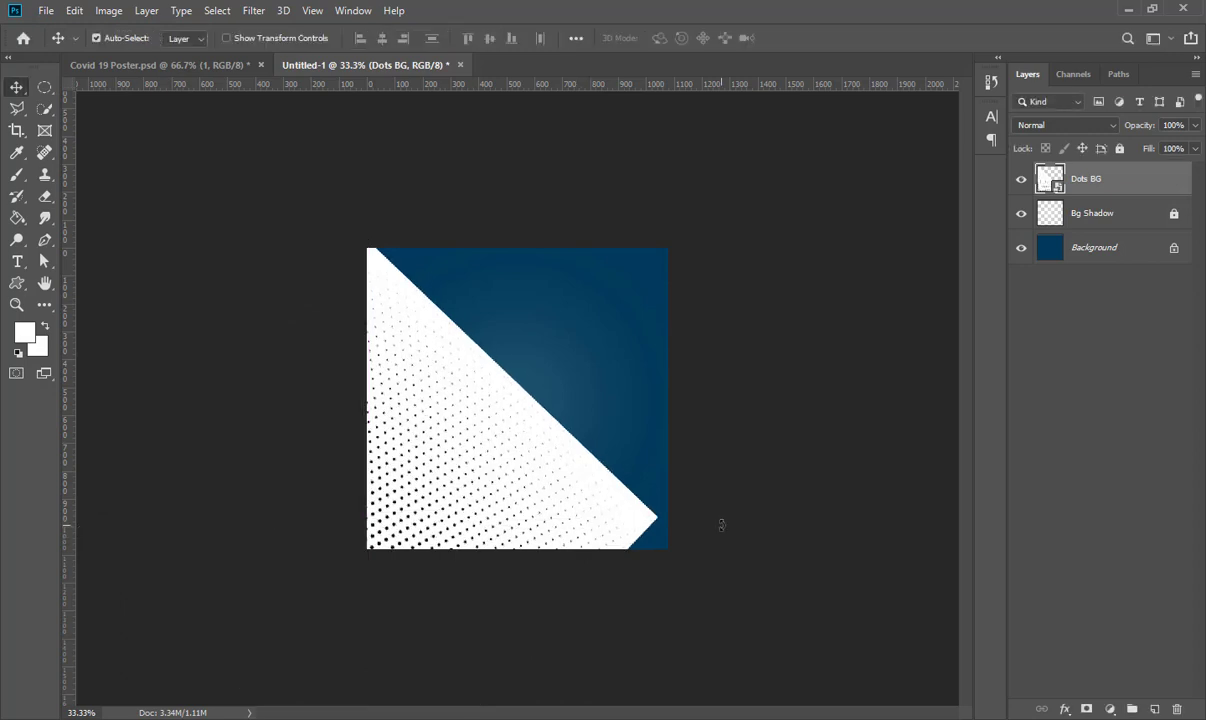
Compare the darkening blend modes on the Dots BG layer and set its blend mode to Multiply
left_click(1090, 128)
key("Down")
key("Down")
key("Down")
key("Down")
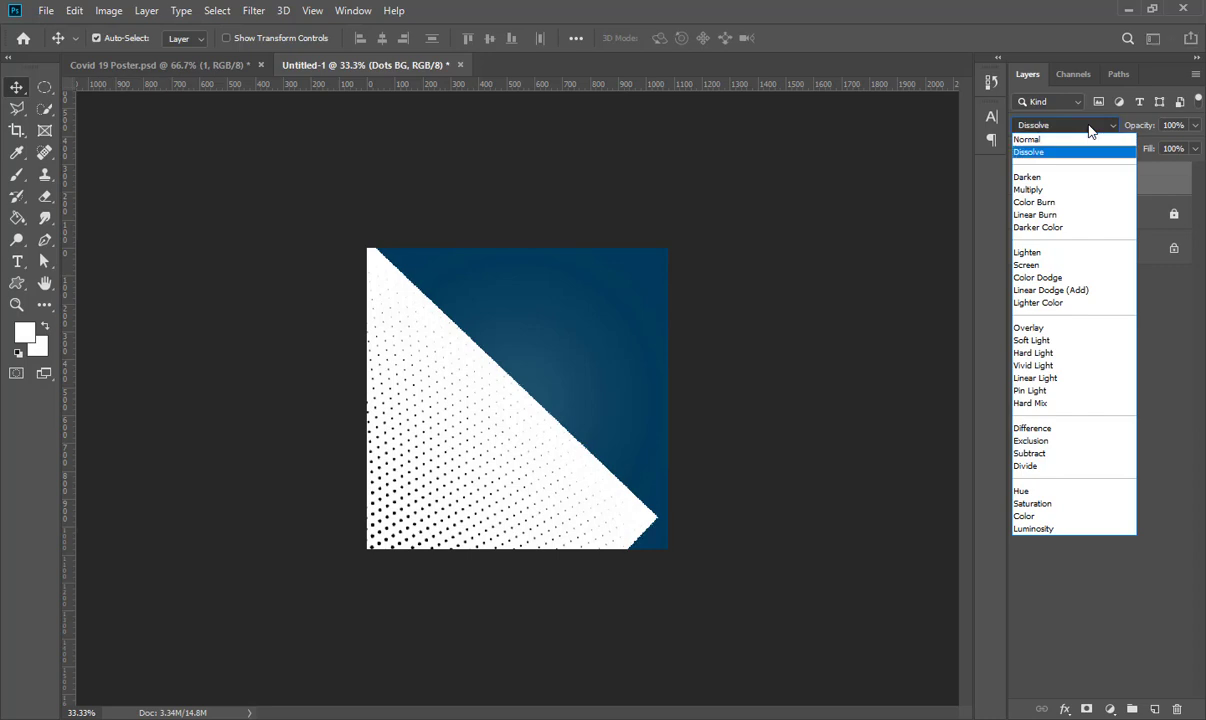
key("Down")
key("Down")
key("Down")
key("Down")
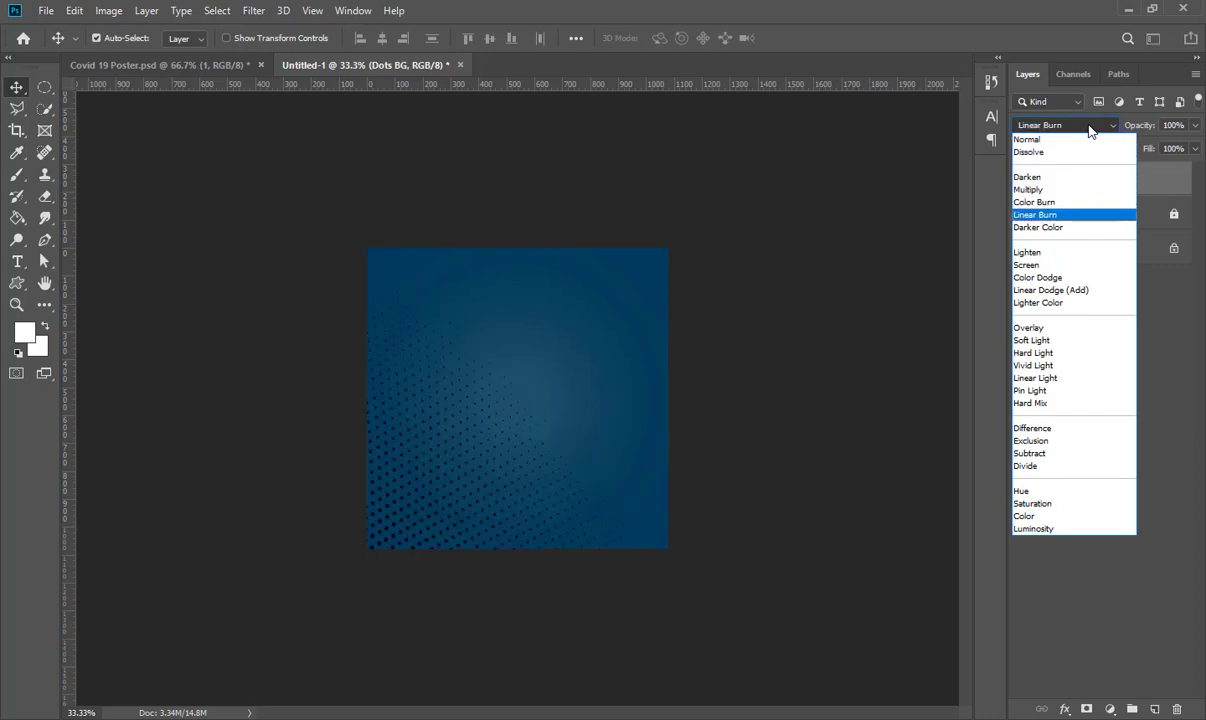
key("Up")
key("Up")
key("Up")
key("Up")
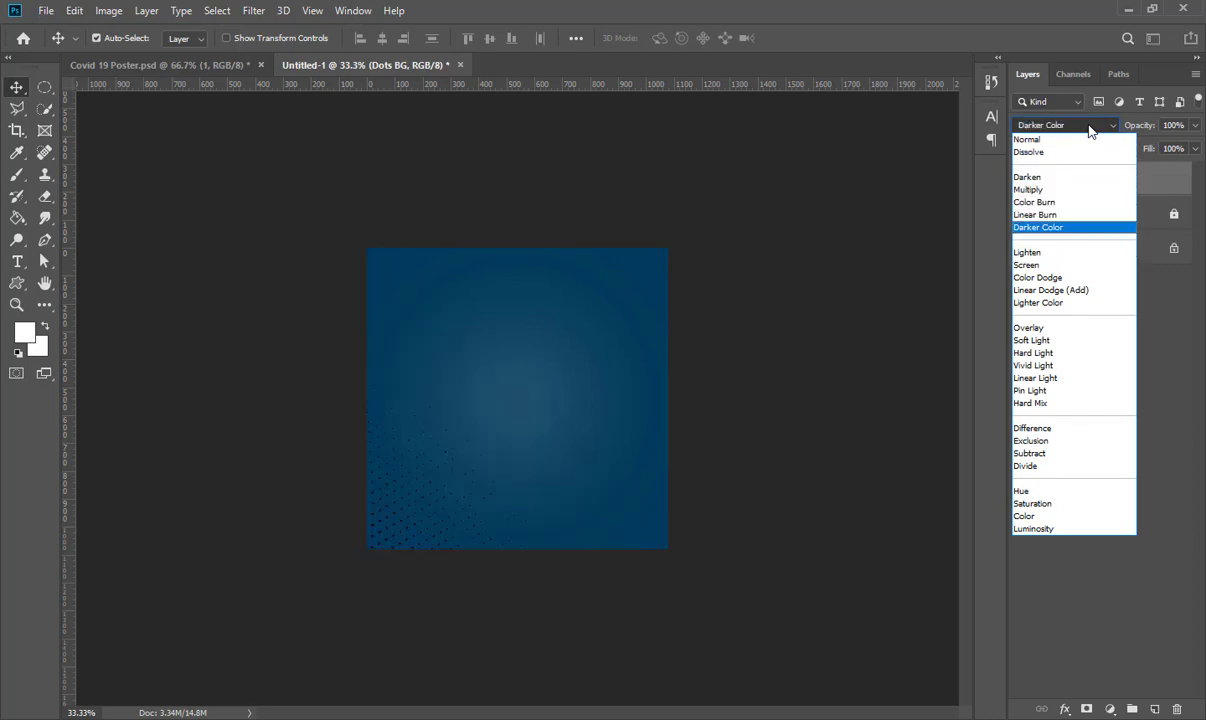
key("Down")
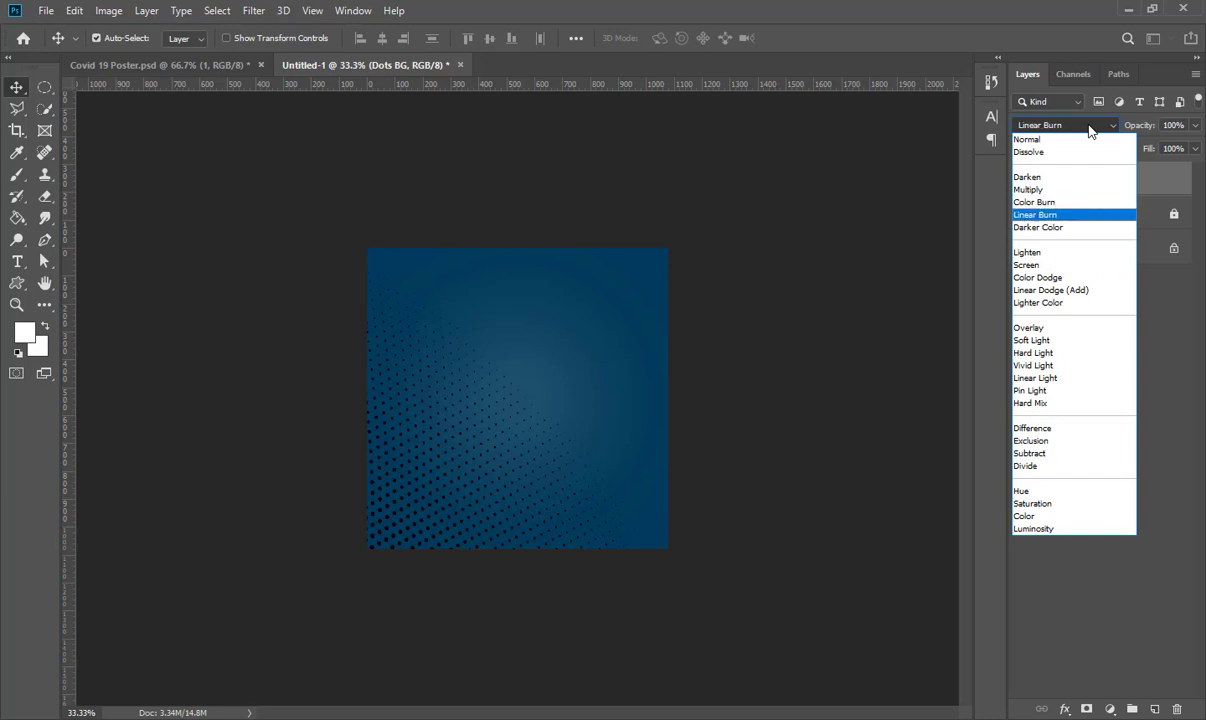
key("Up")
key("Down")
key("Down")
key("Up")
key("Up")
key("Up")
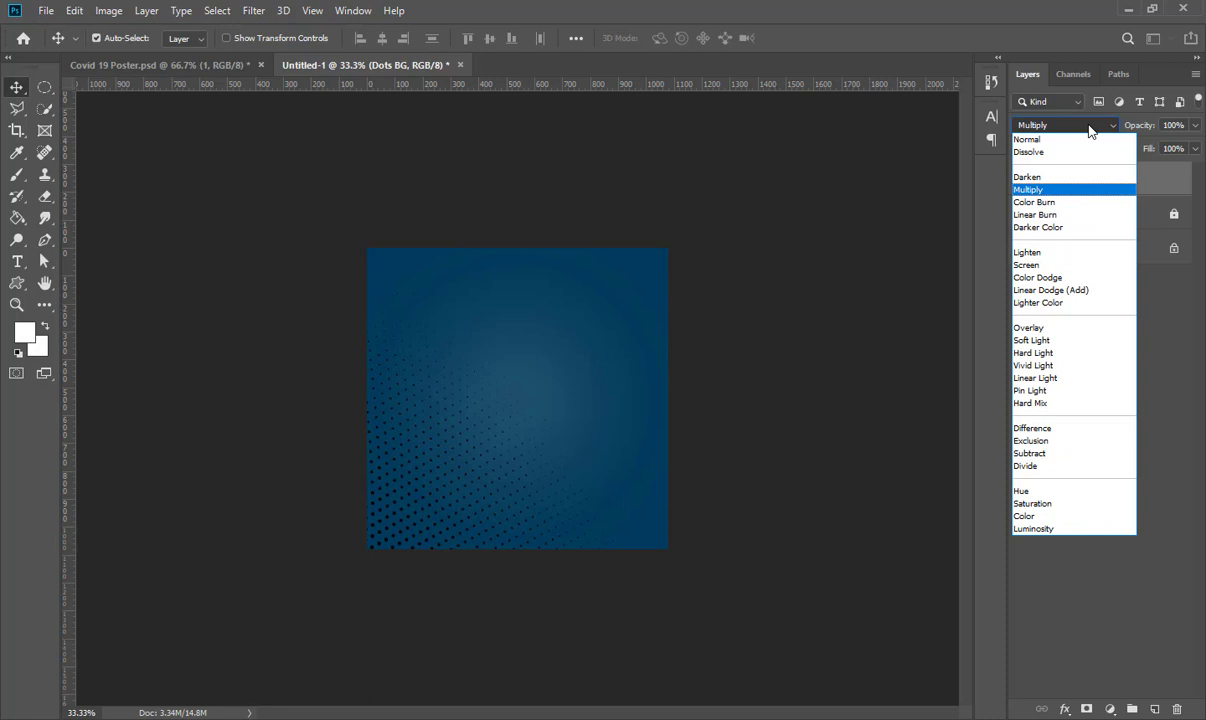
key("Return")
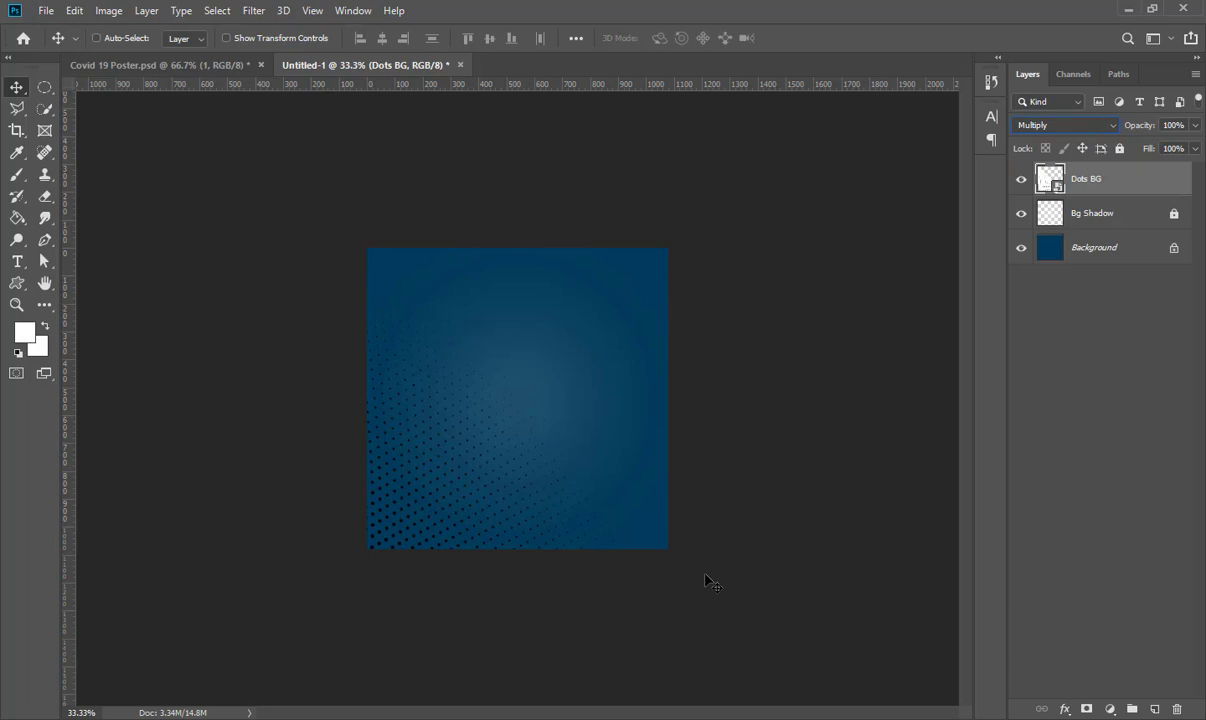
Lower the Dots BG layer's opacity to 18% and lock the layer
key("ctrl+plus")
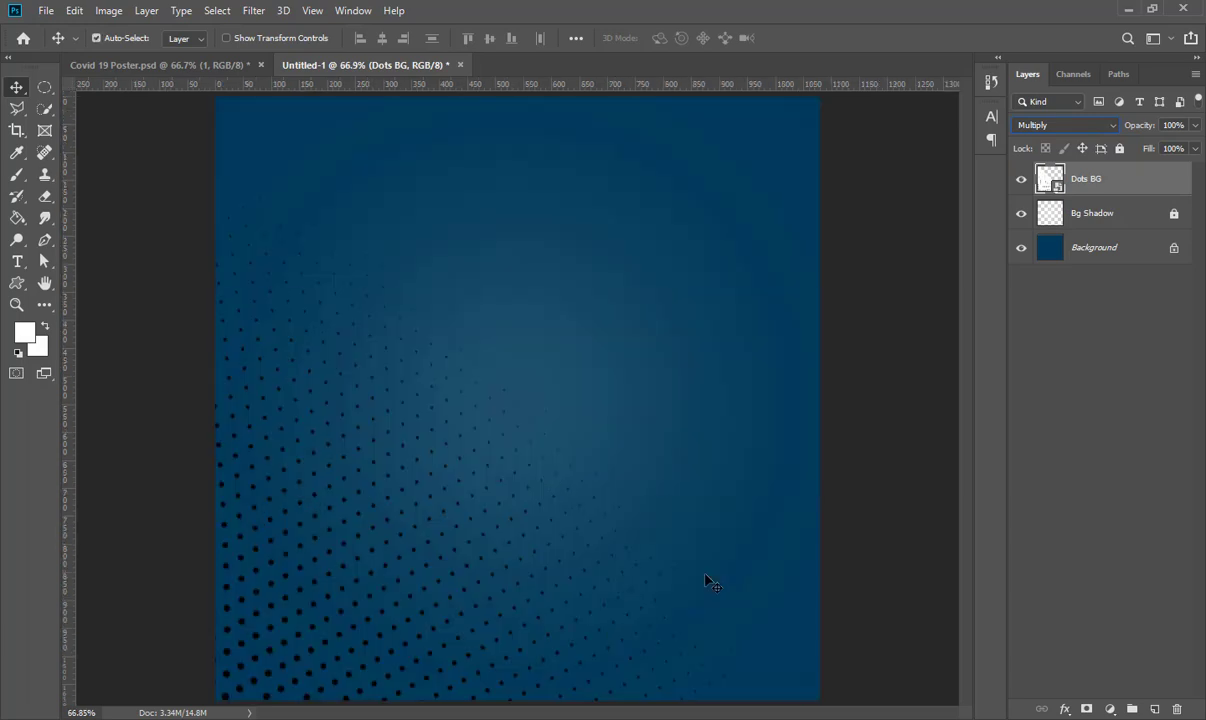
left_click(1195, 126)
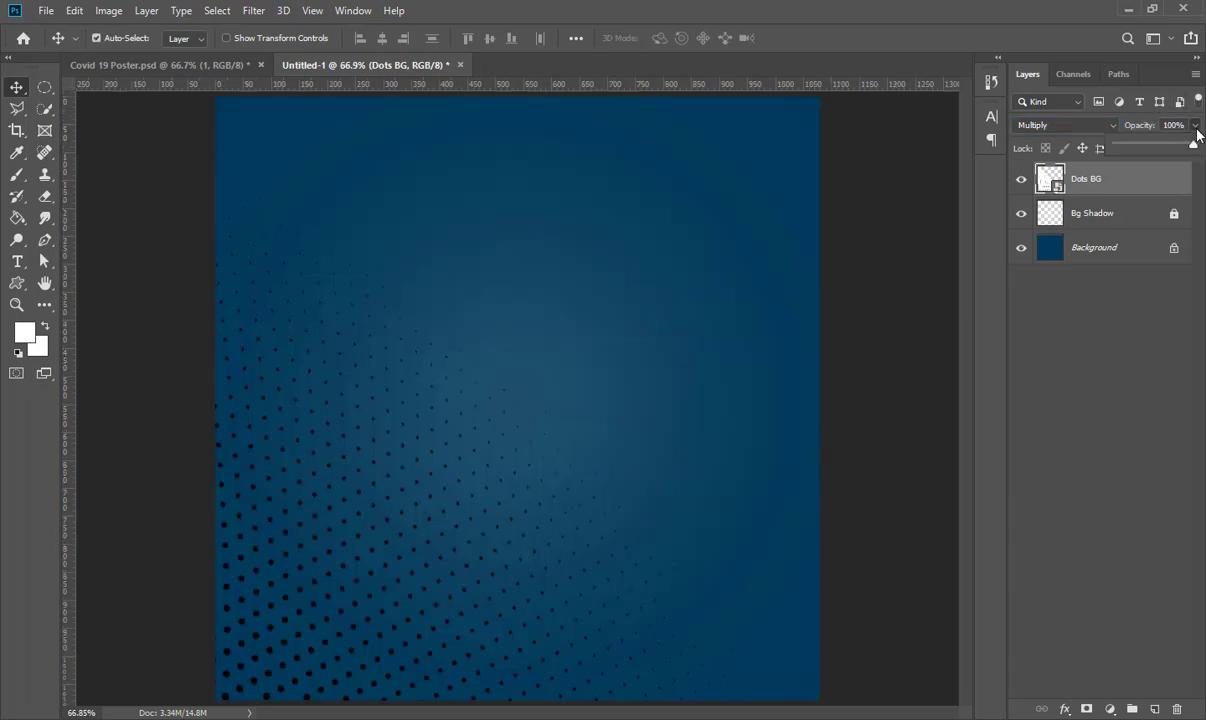
left_click_drag(1193, 143, 1169, 150)
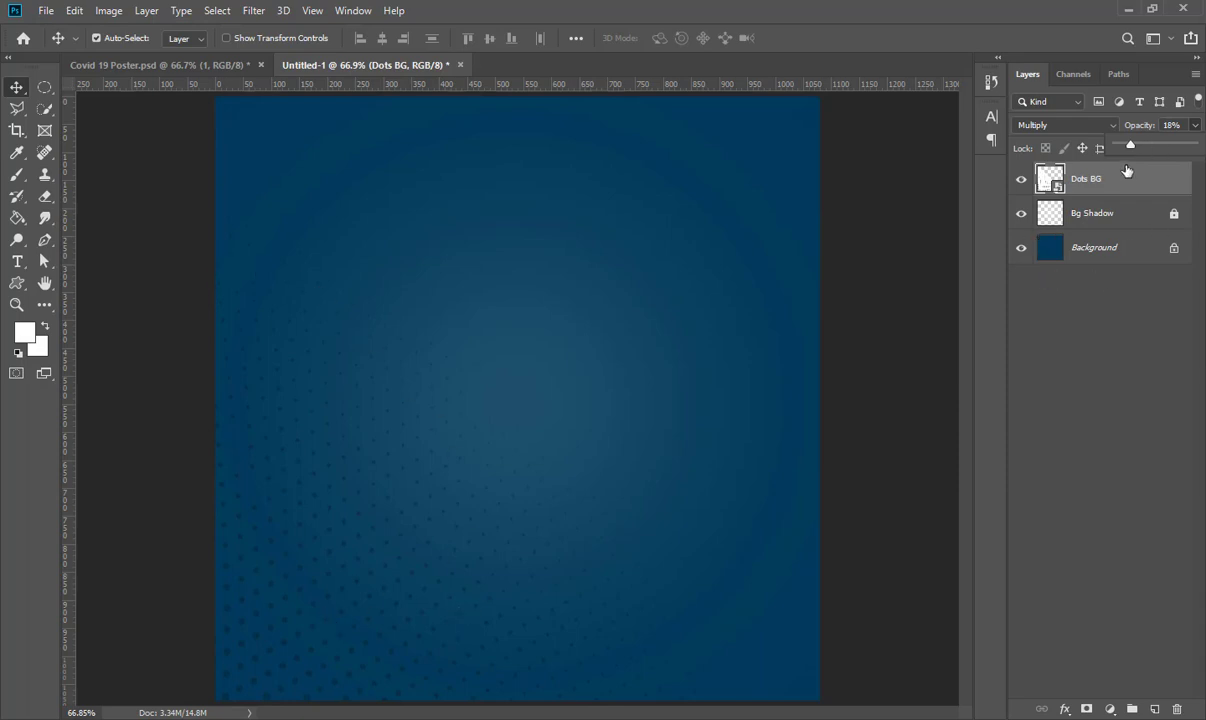
left_click(1171, 187)
left_click(1120, 148)
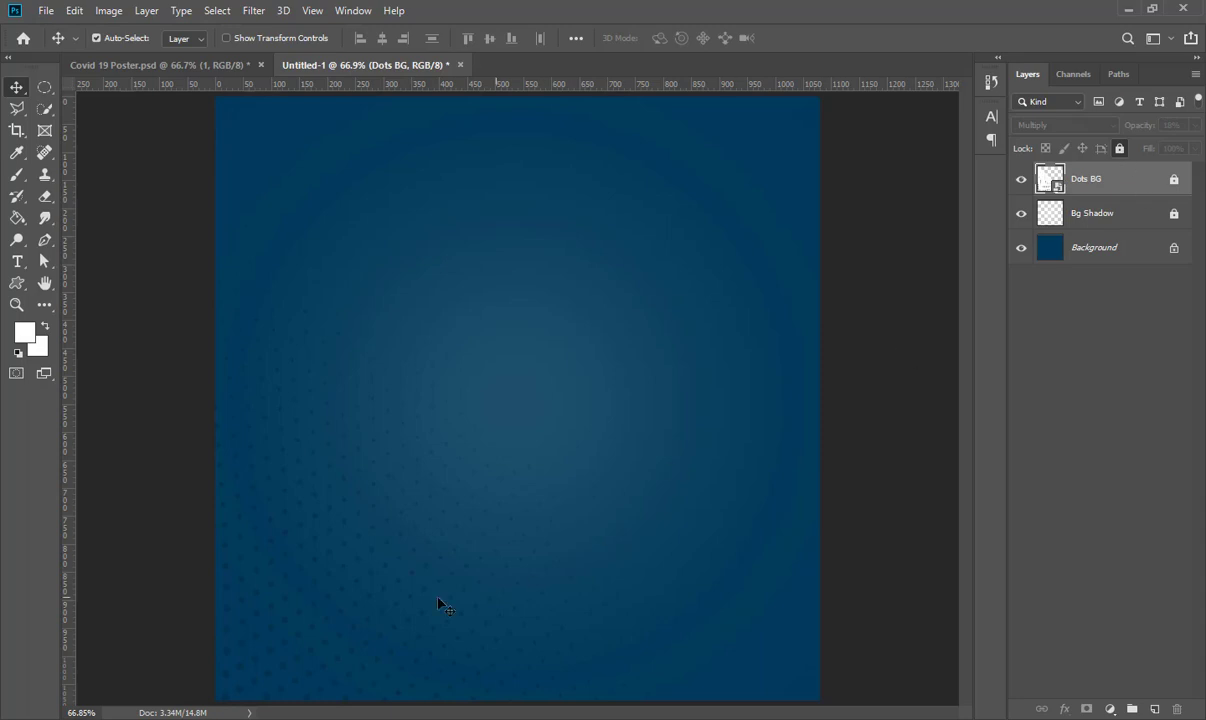
left_click_drag(372, 572, 330, 592)
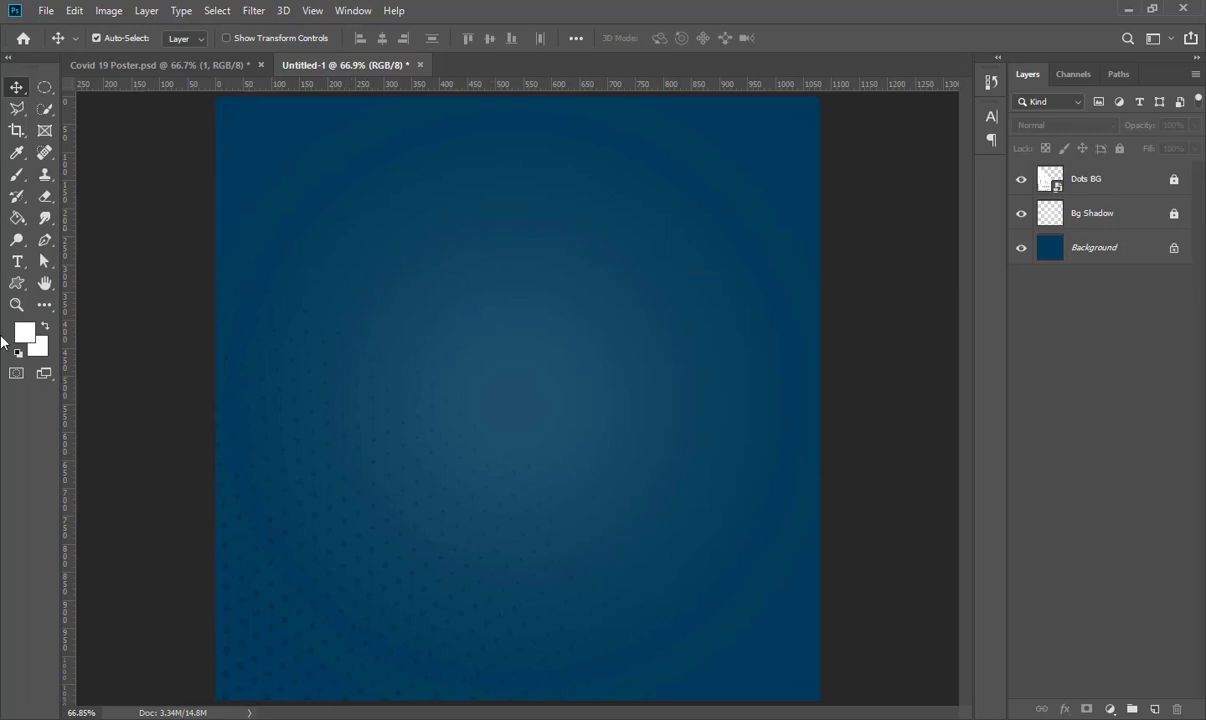
Draw a circle about 434 px across just above and right of the canvas centre with the Ellipse Tool and fill it yellow
left_click(17, 283)
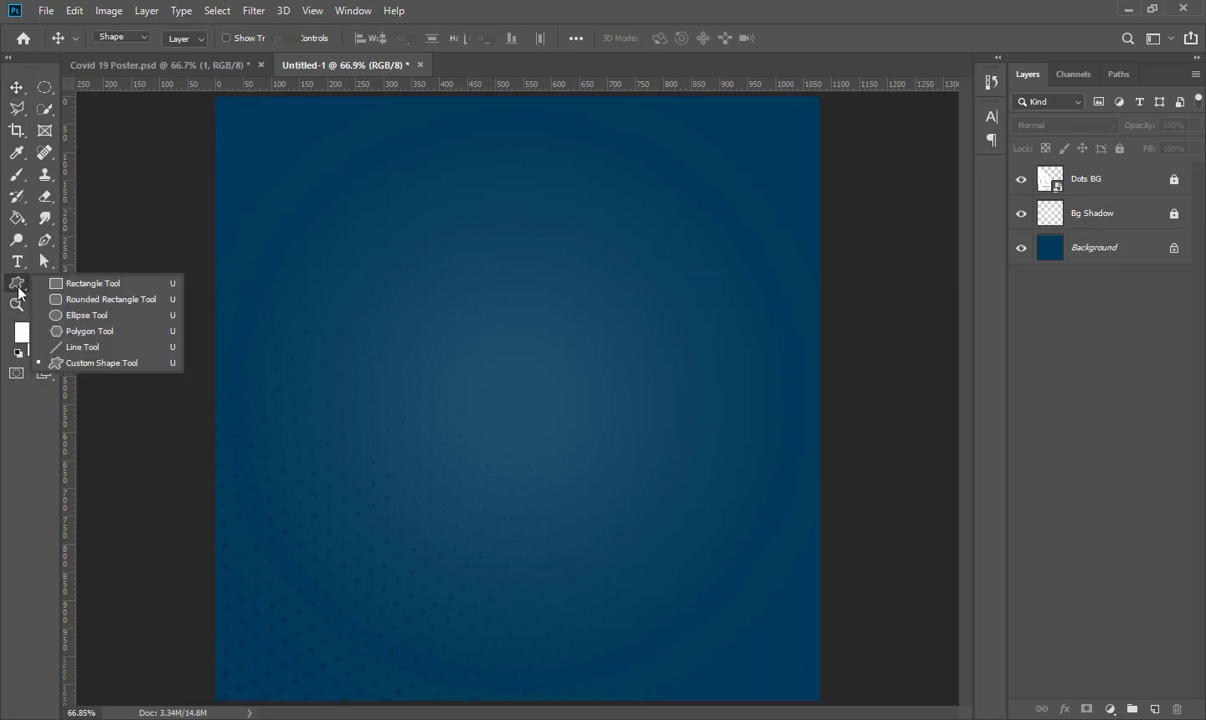
left_click(82, 315)
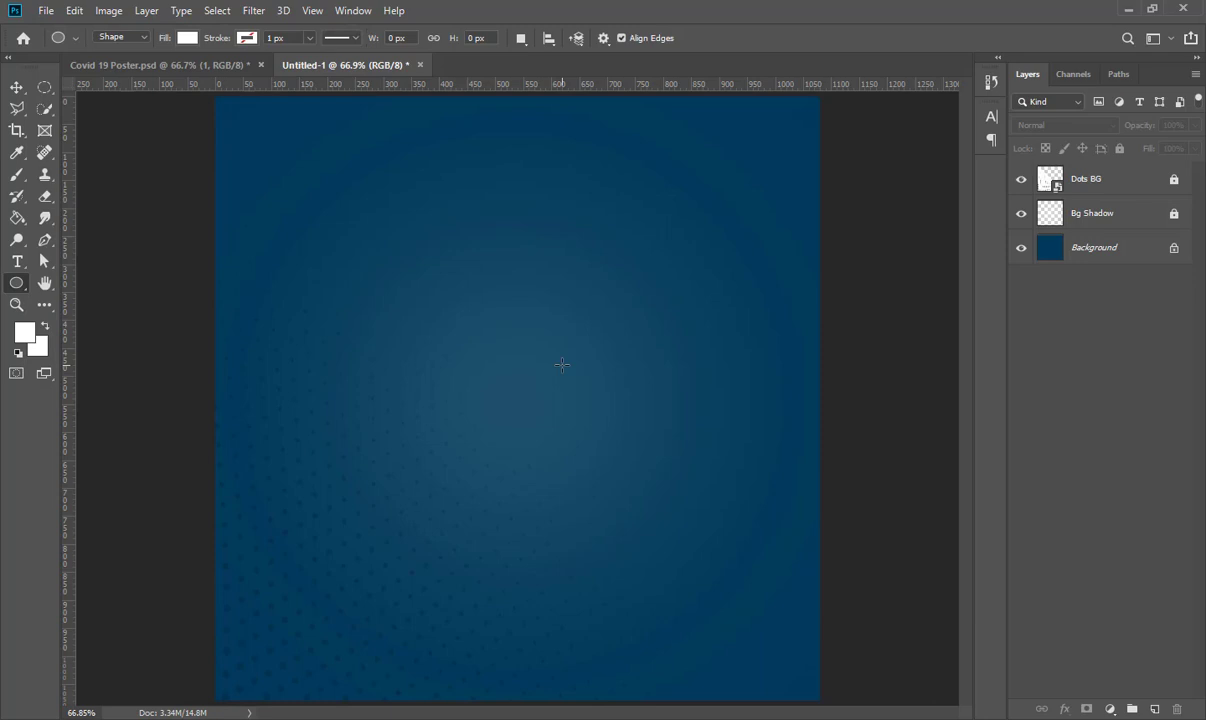
left_click_drag(562, 365, 693, 485)
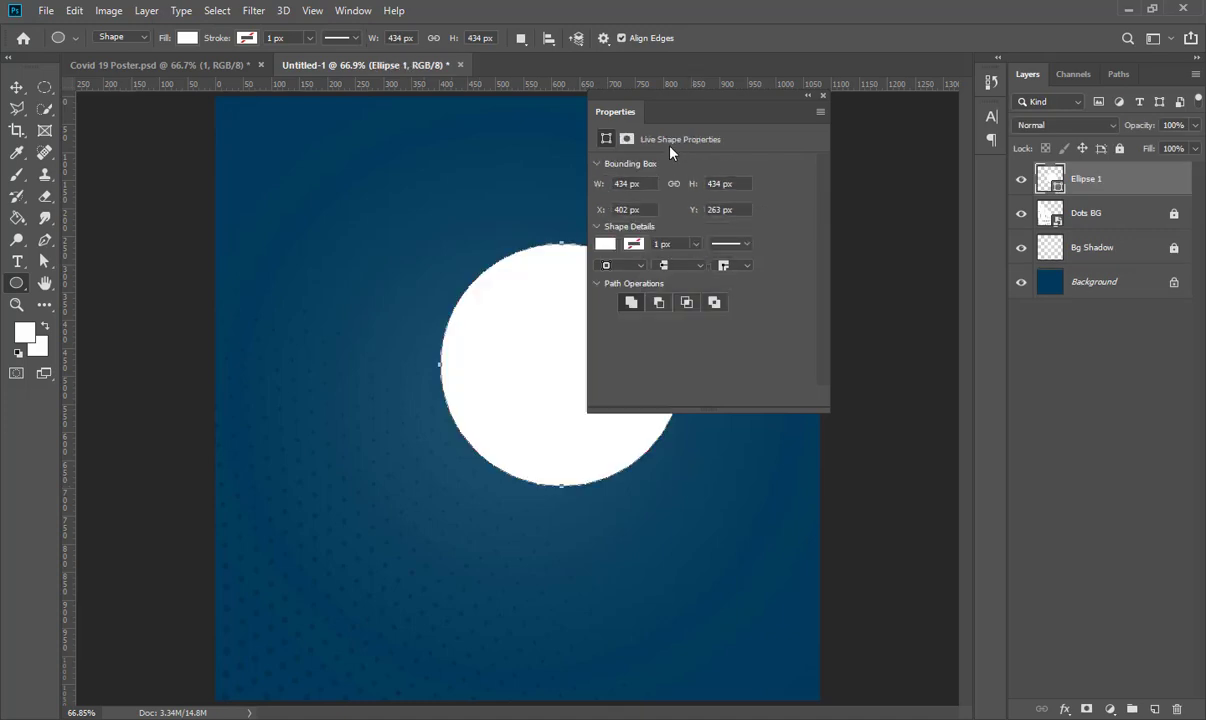
left_click(605, 245)
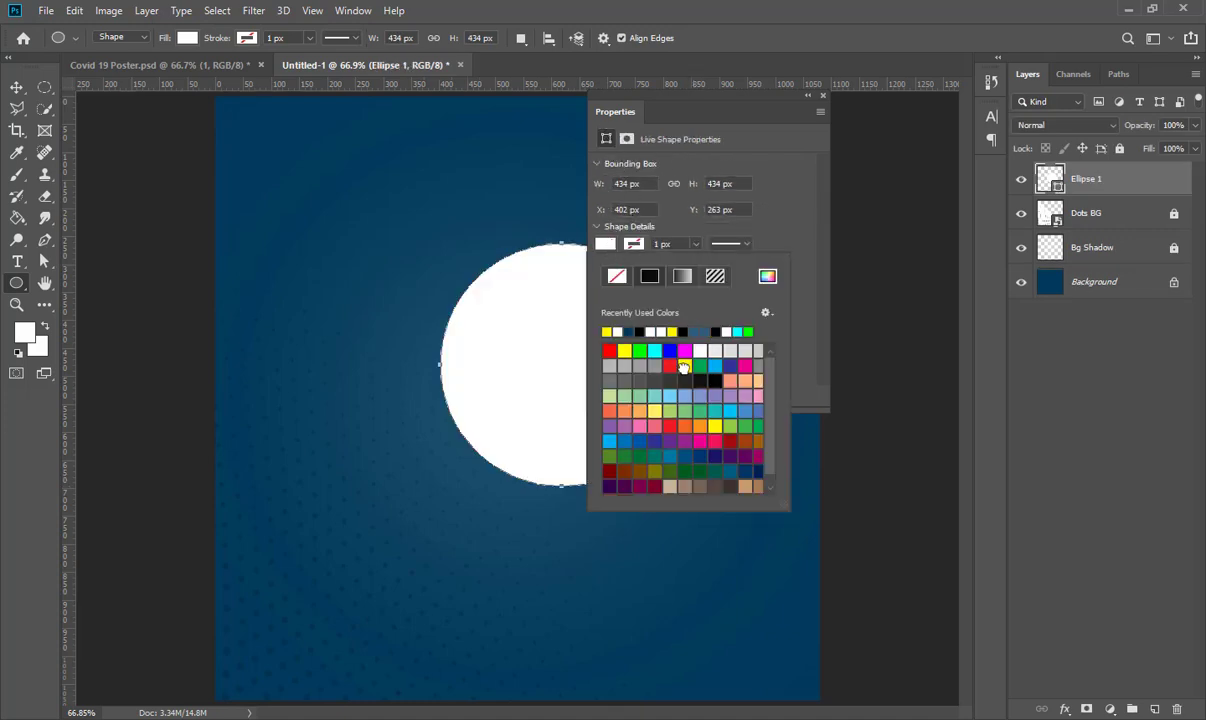
left_click(684, 366)
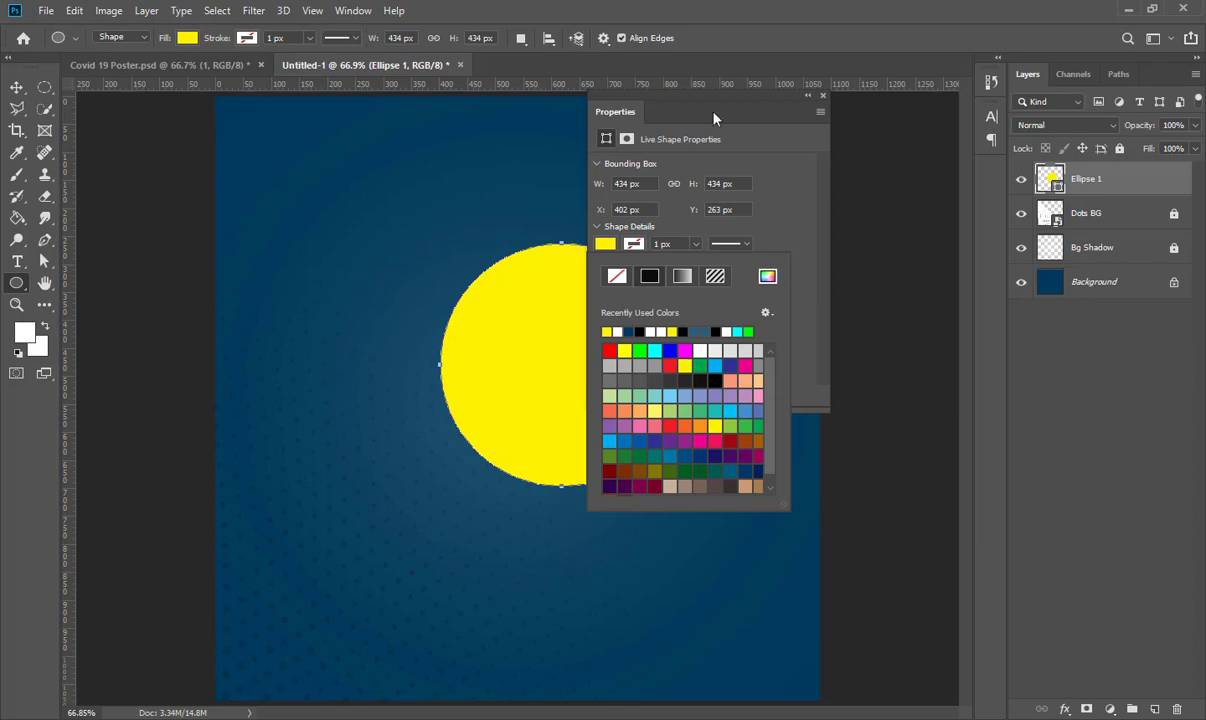
left_click(822, 96)
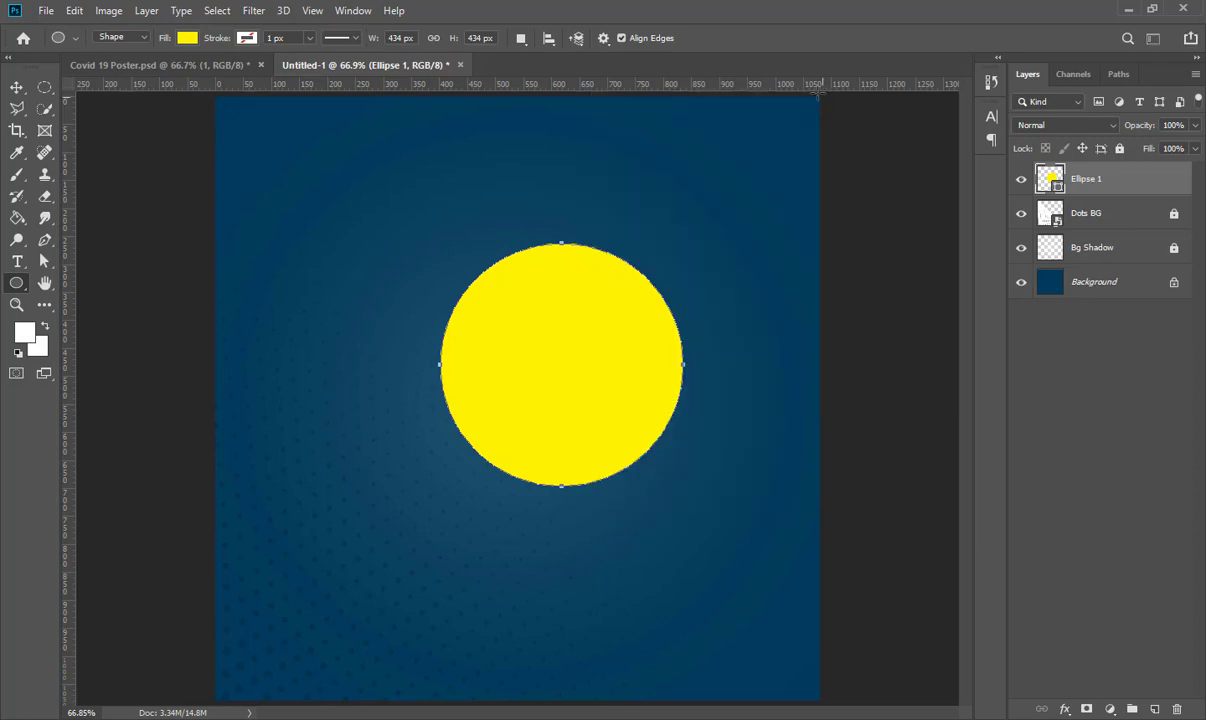
Move the yellow circle further toward the canvas's right side and rename its layer Circle
left_click(16, 87)
left_click_drag(573, 437, 624, 403)
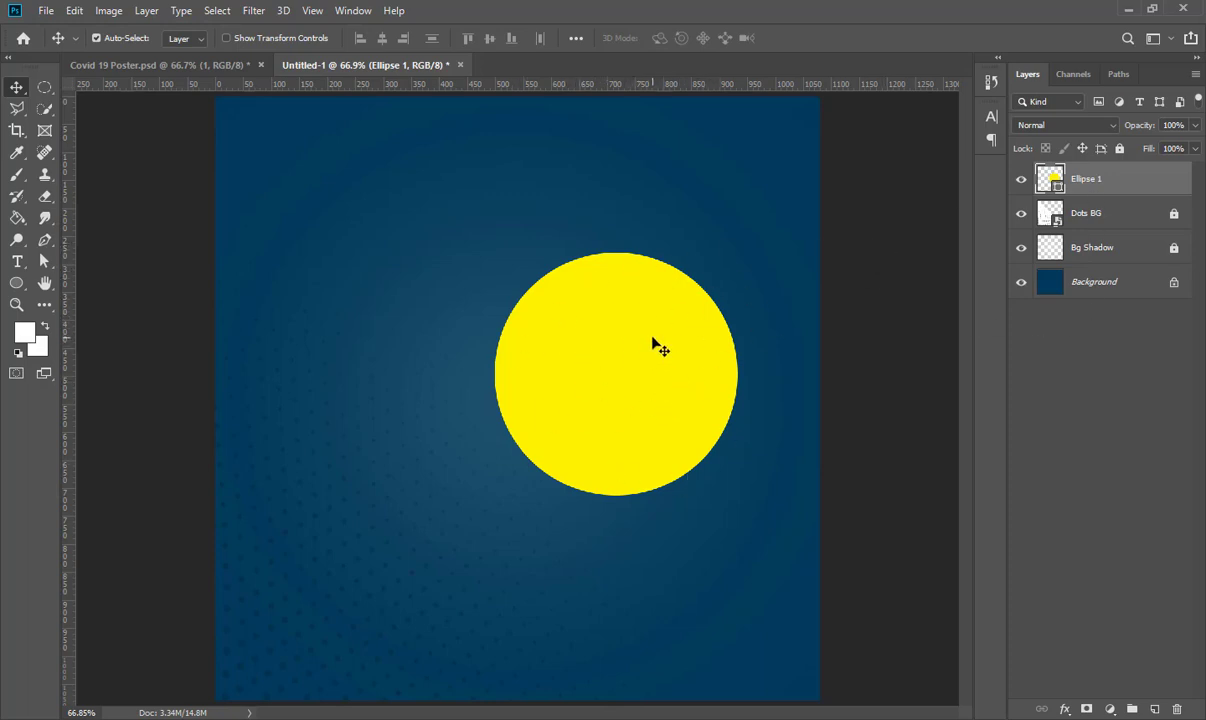
double_click(1087, 180)
type("S")
key("Return")
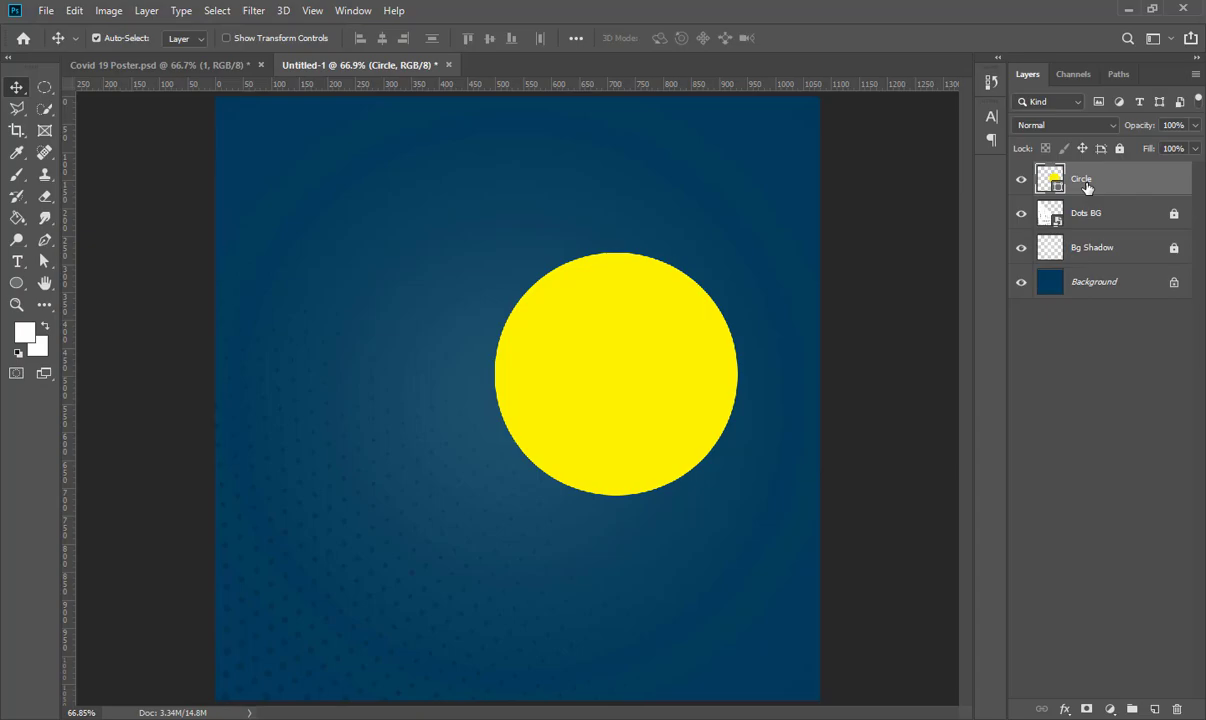
Preview the masked doctor photo in the Assets folder on the desktop and place it into the Untitled-1 Photoshop document
left_click(1127, 12)
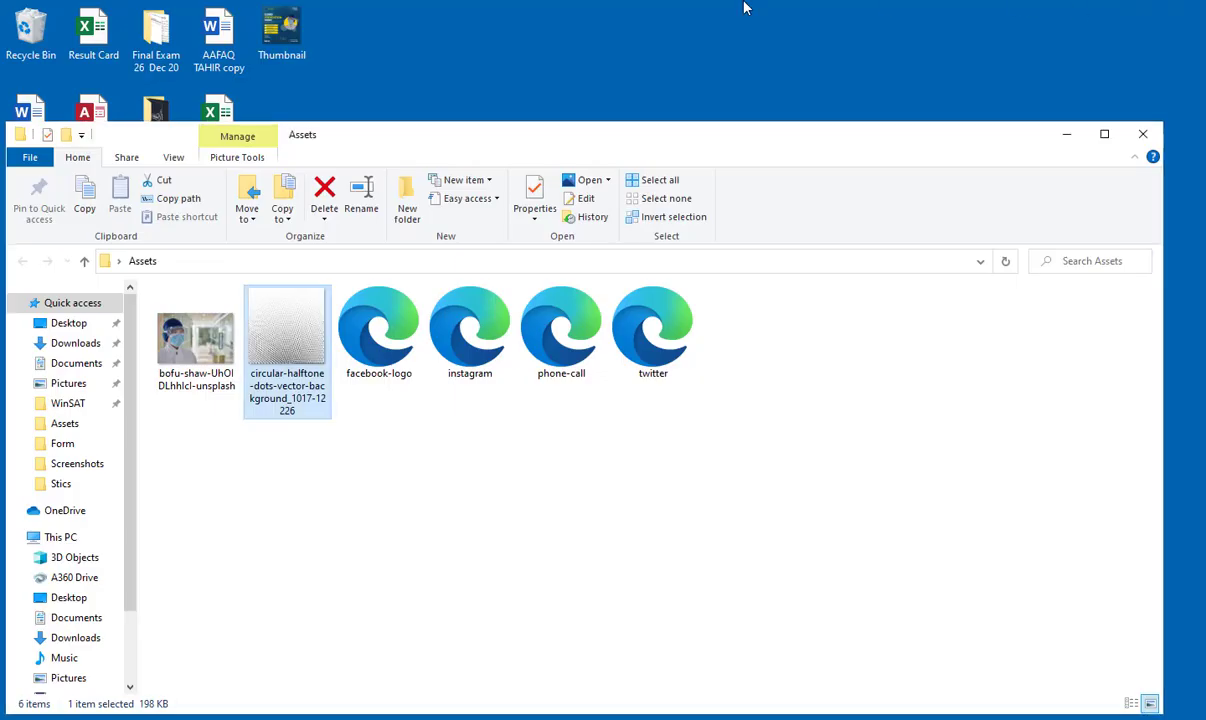
double_click(197, 357)
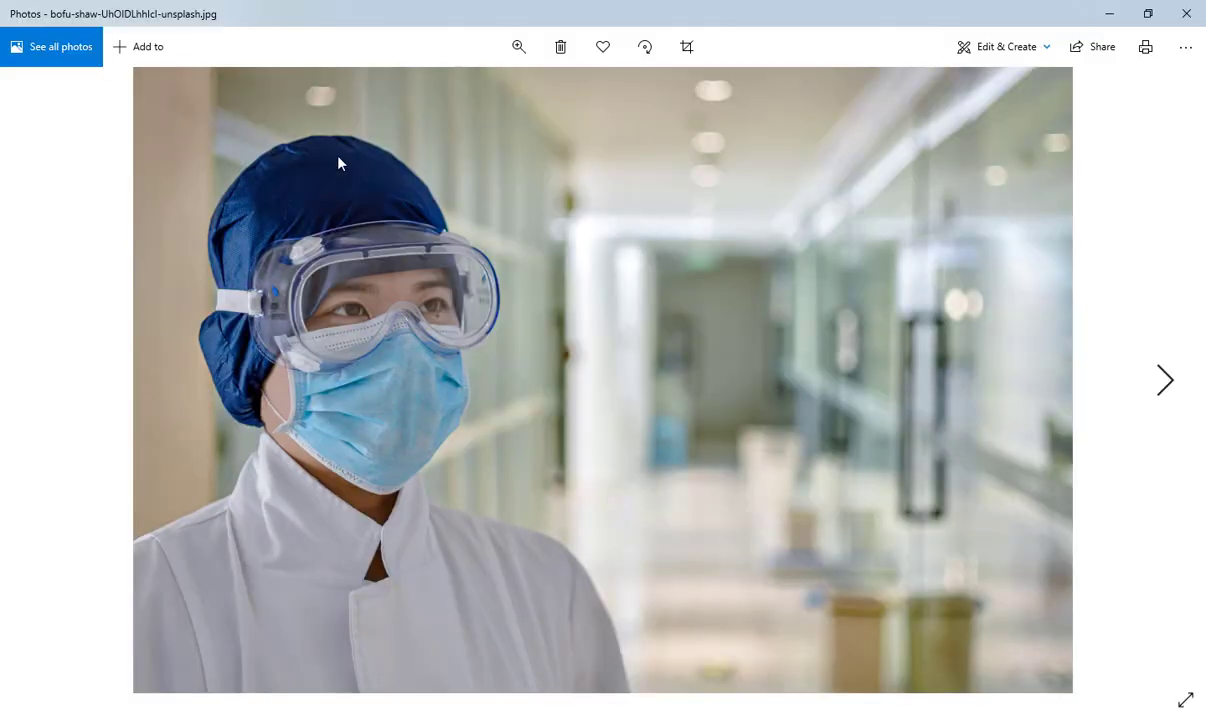
left_click(1184, 13)
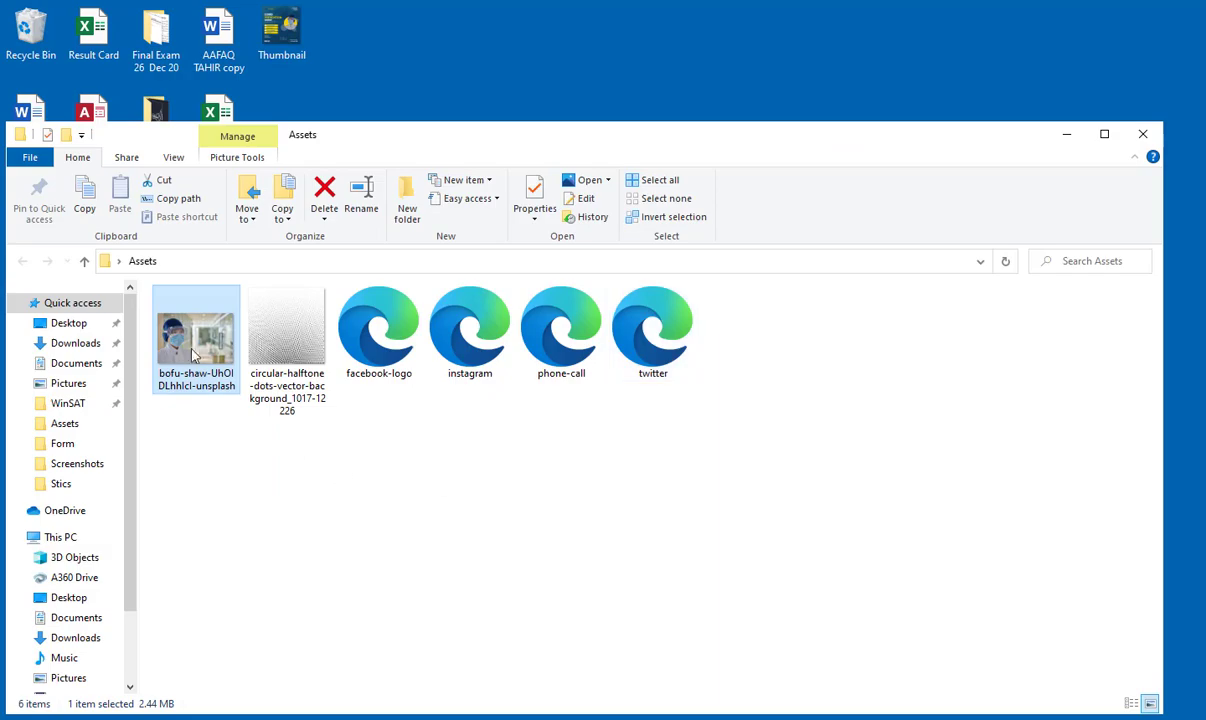
left_click_drag(195, 355, 472, 500)
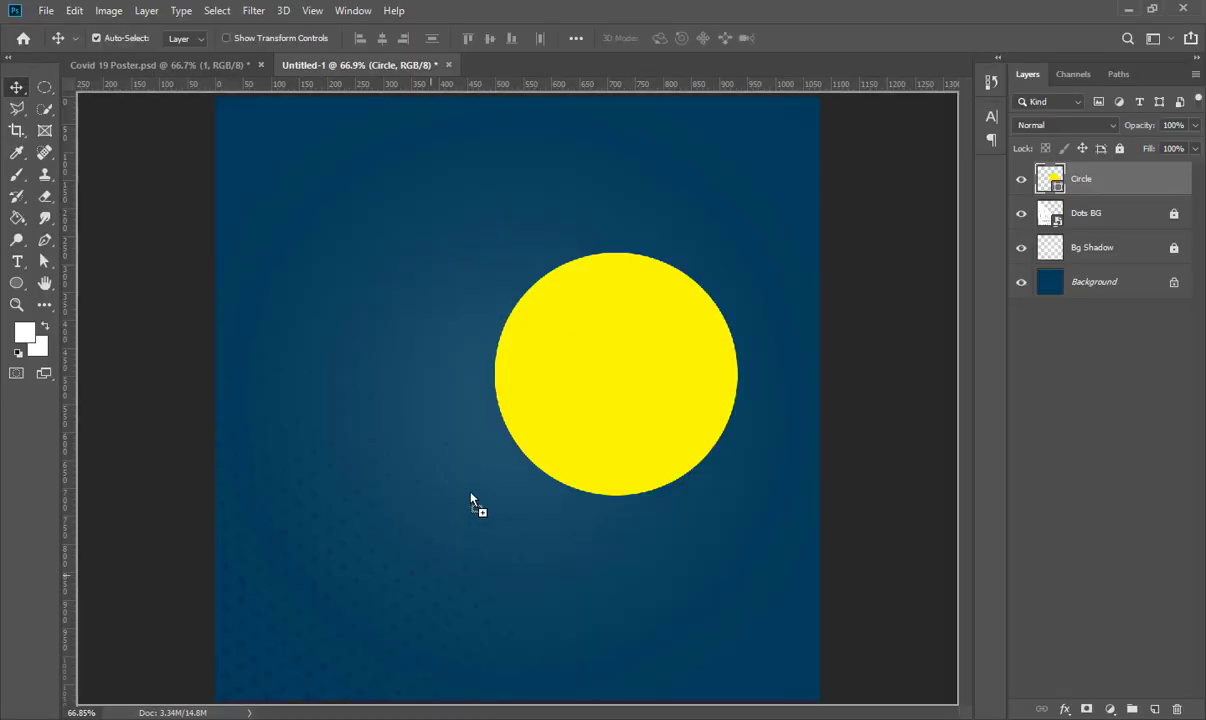
left_click_drag(512, 426, 513, 428)
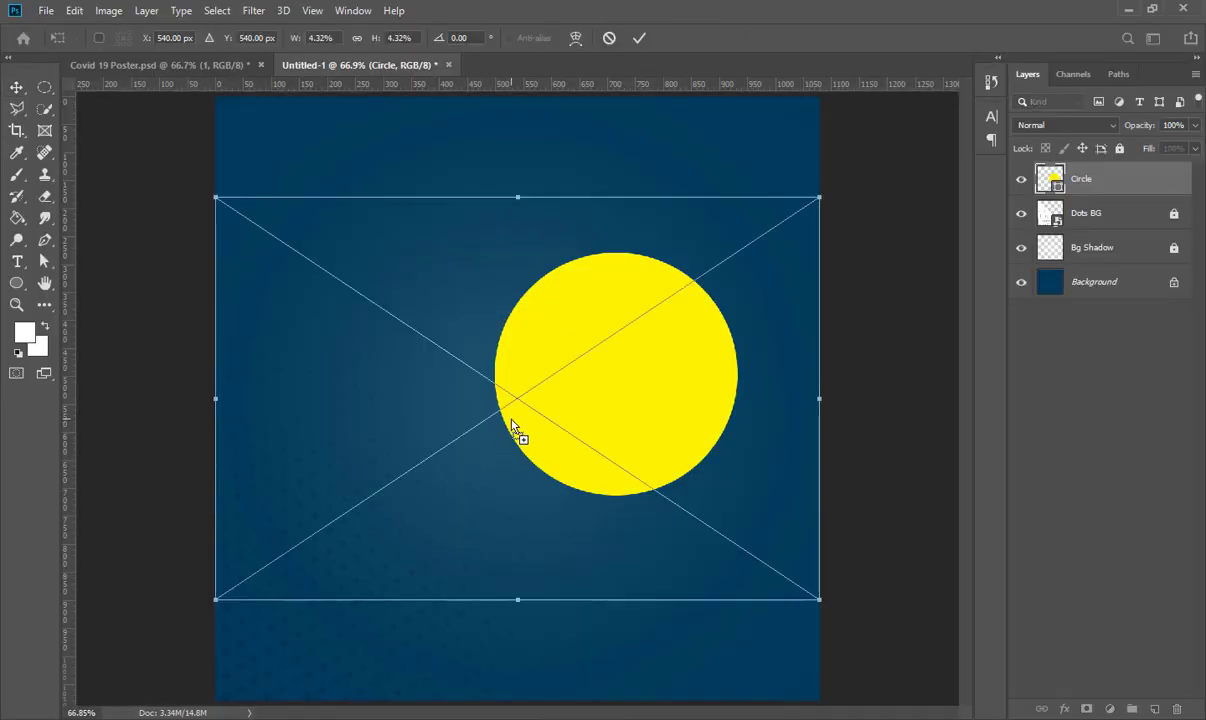
Flip the placed doctor photo horizontally, commit the placement and rename its layer Doctor
right_click(516, 382)
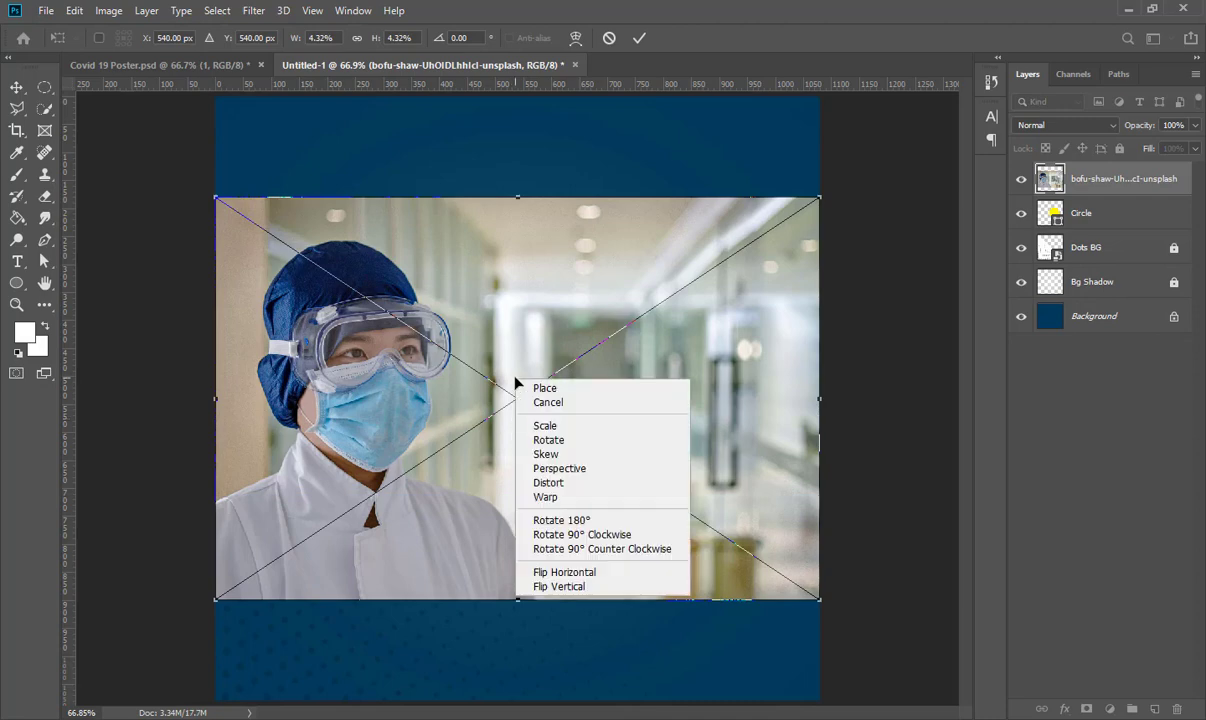
left_click(565, 572)
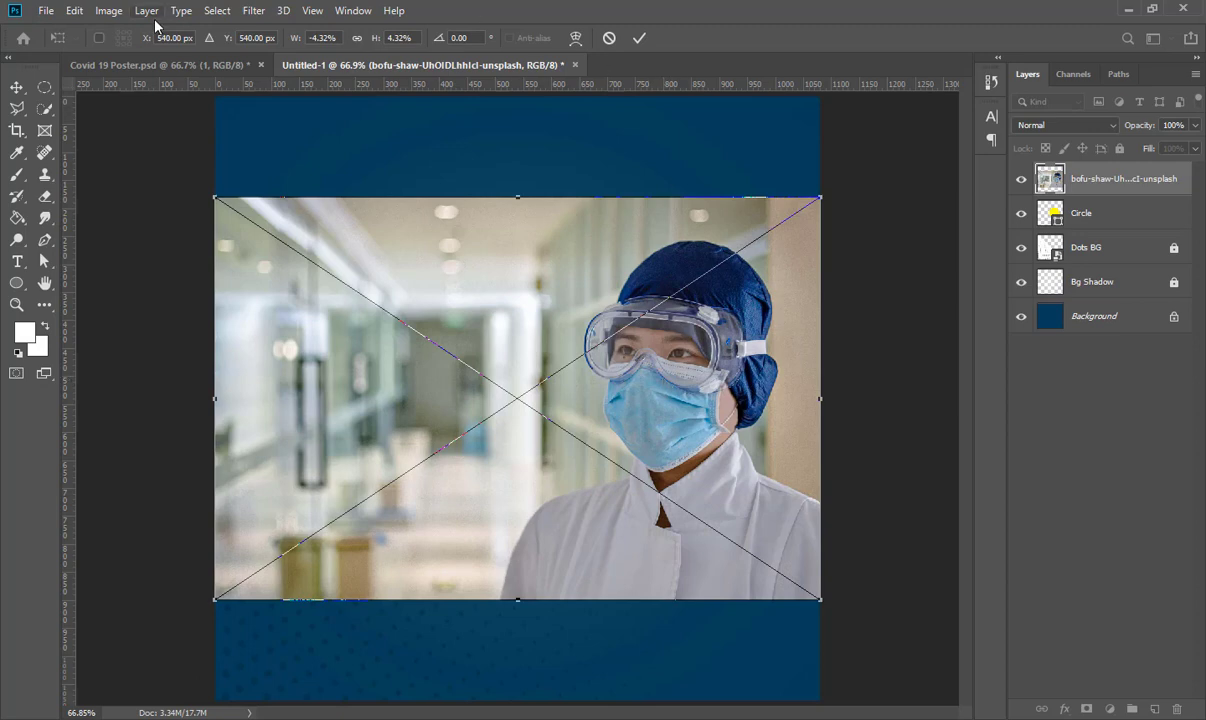
key("Return")
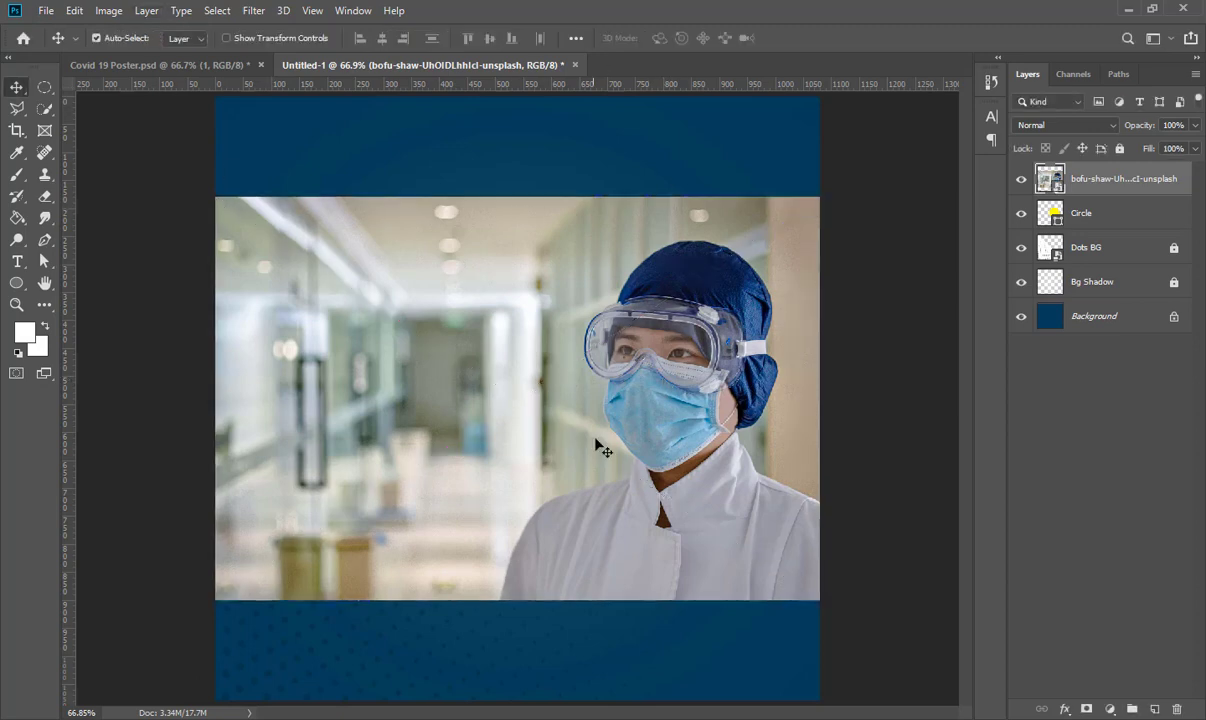
double_click(1112, 180)
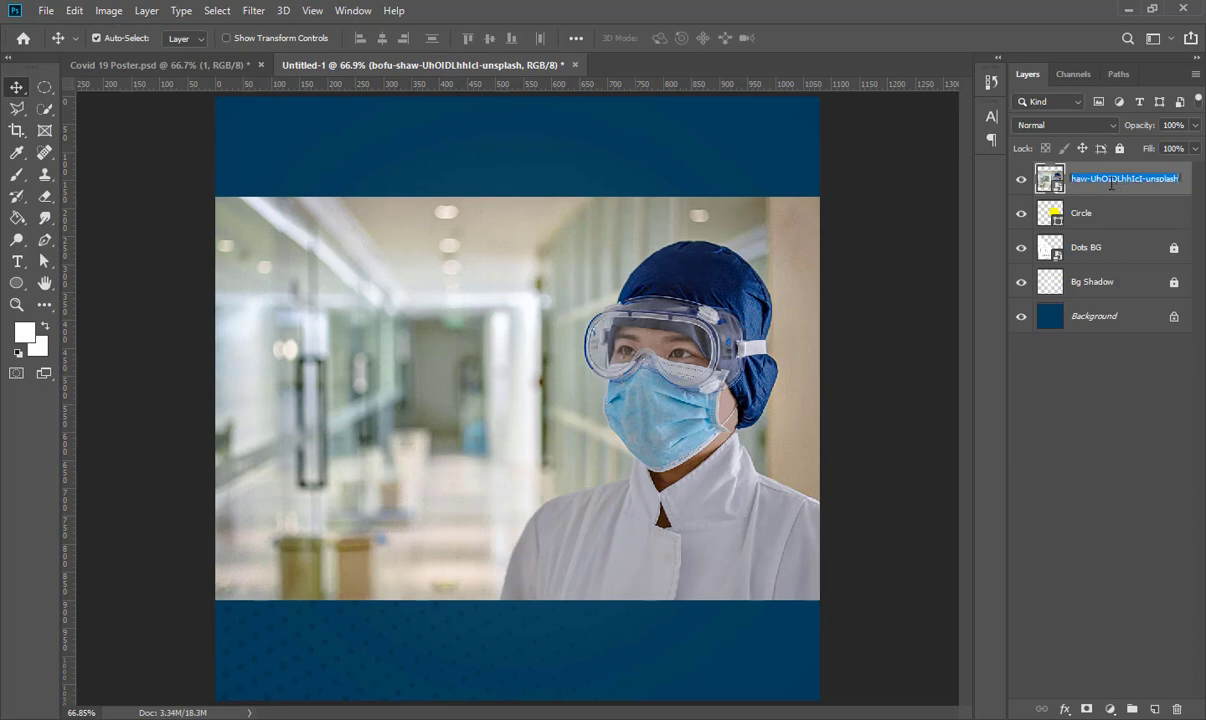
type("Doctor")
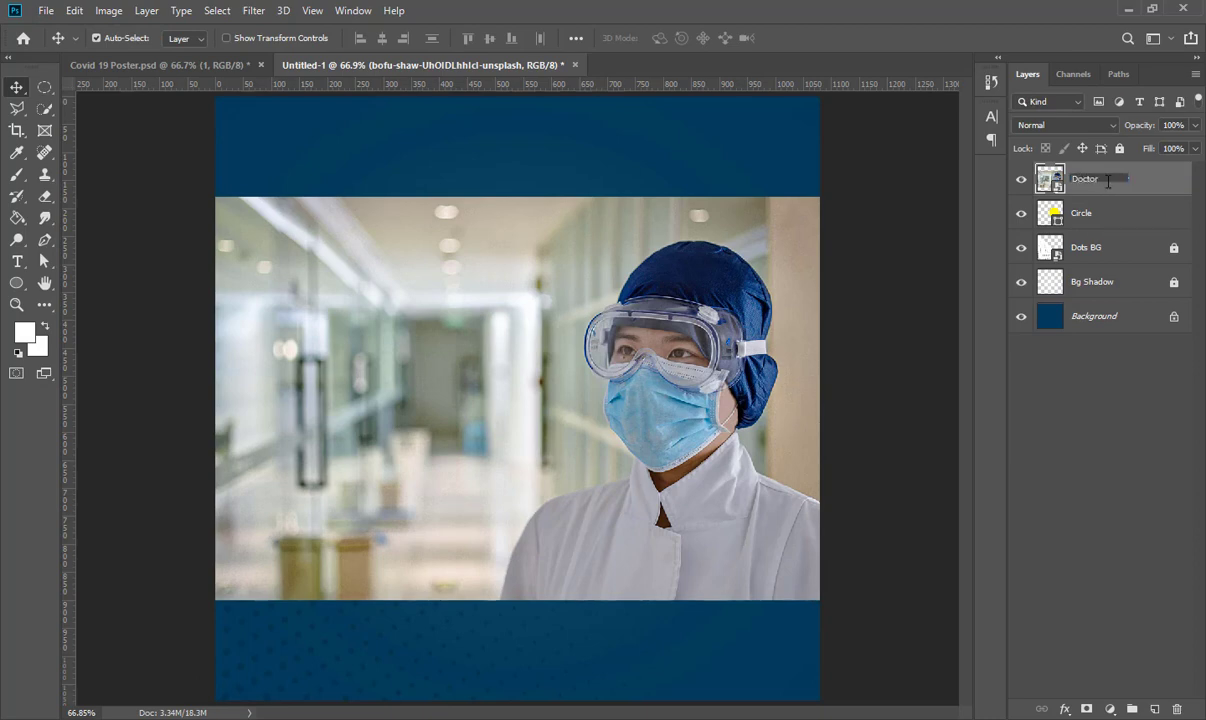
key("Return")
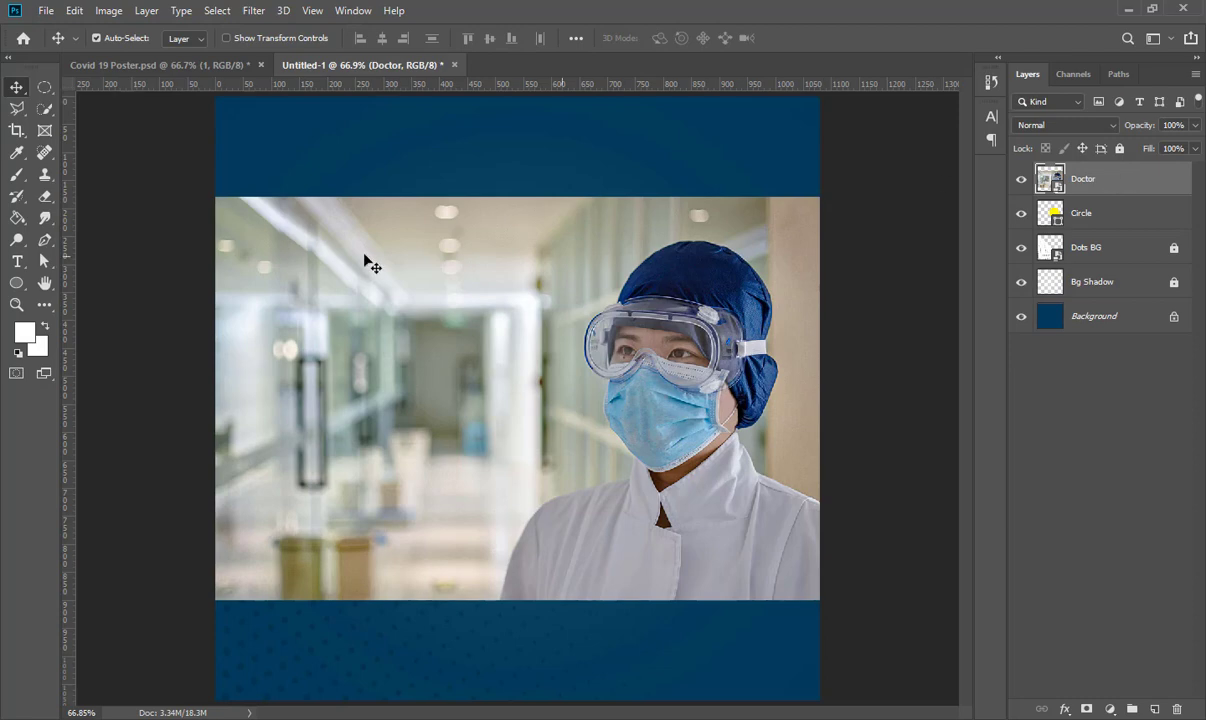
Cut out the doctor by selecting the surroundings with the Quick Selection tool, rasterizing the Doctor layer and deleting the photo background
left_click(45, 110)
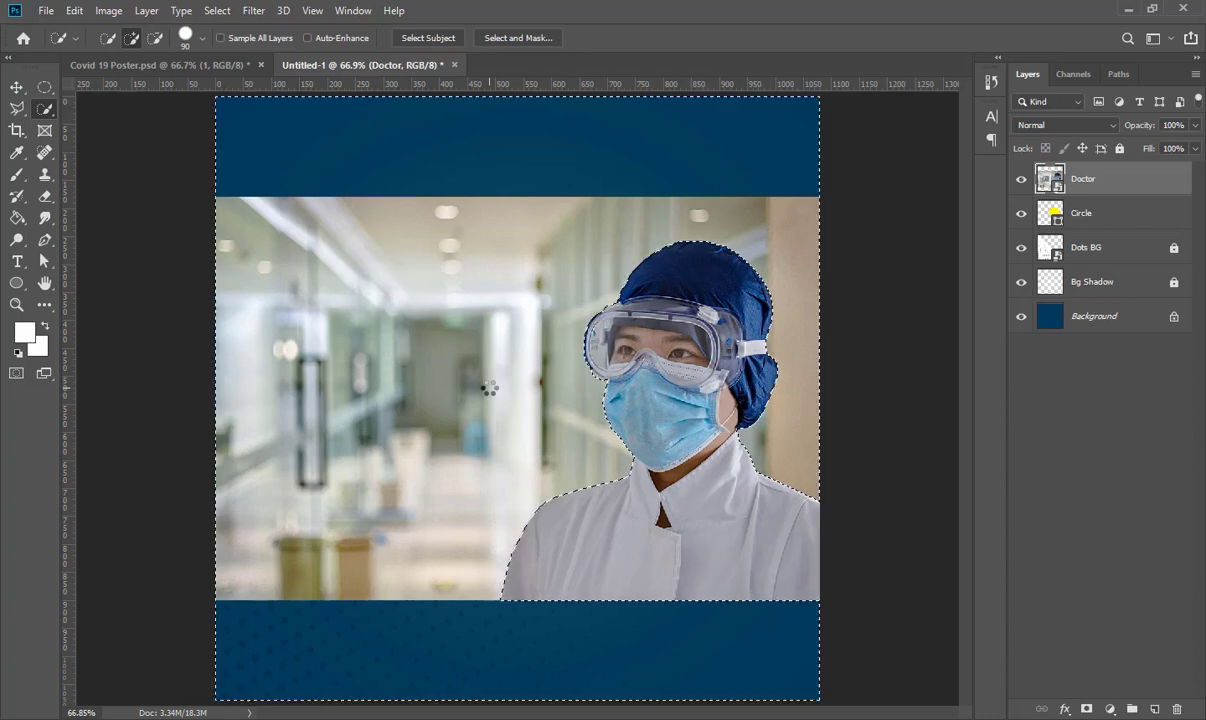
key("ctrl+shift+i")
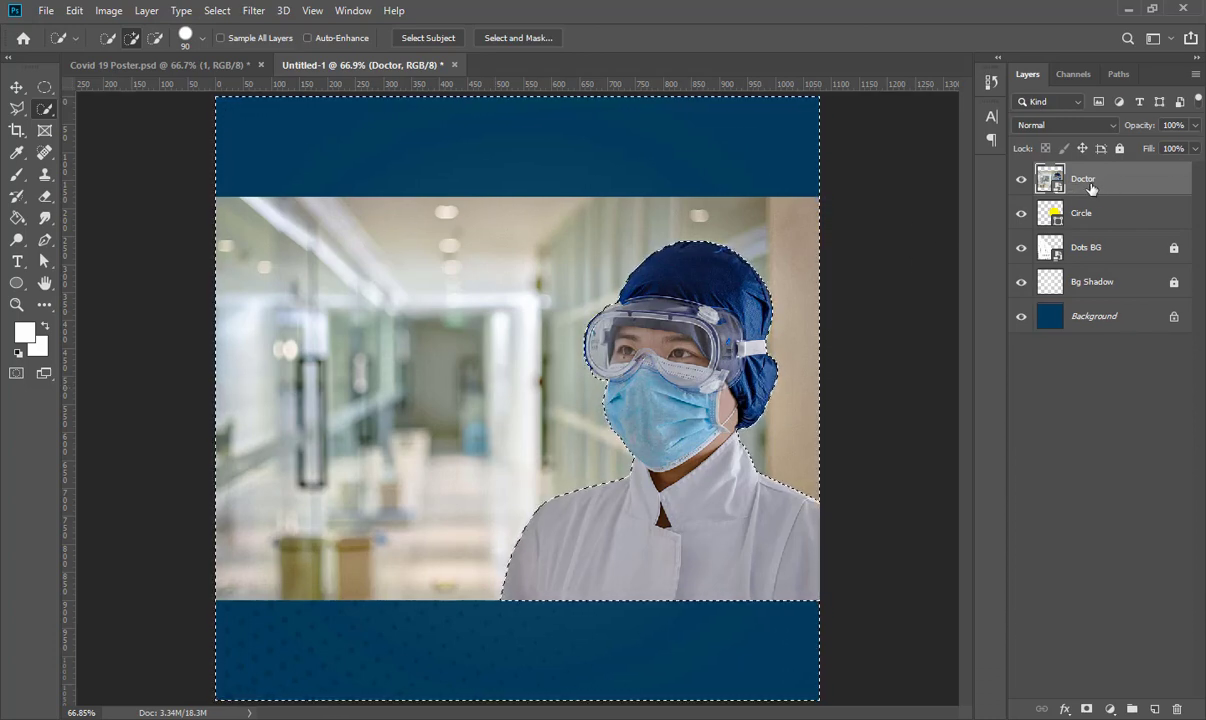
right_click(1095, 186)
left_click(896, 305)
key("Delete")
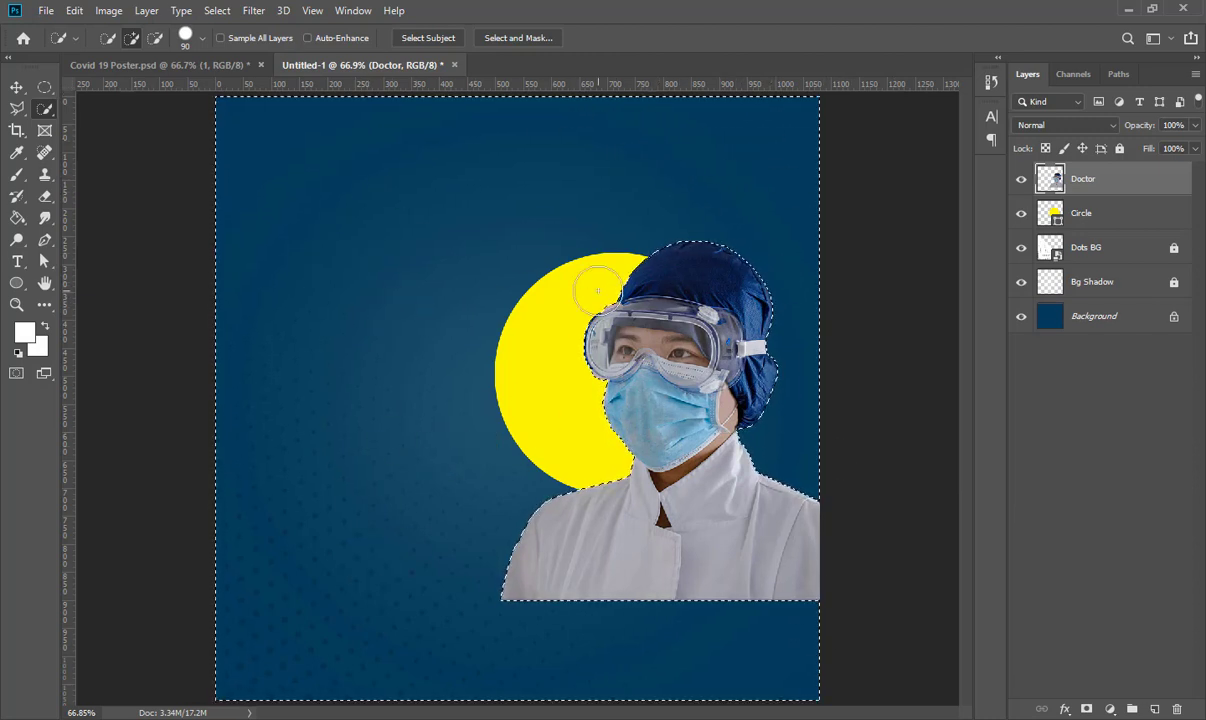
key("ctrl+d")
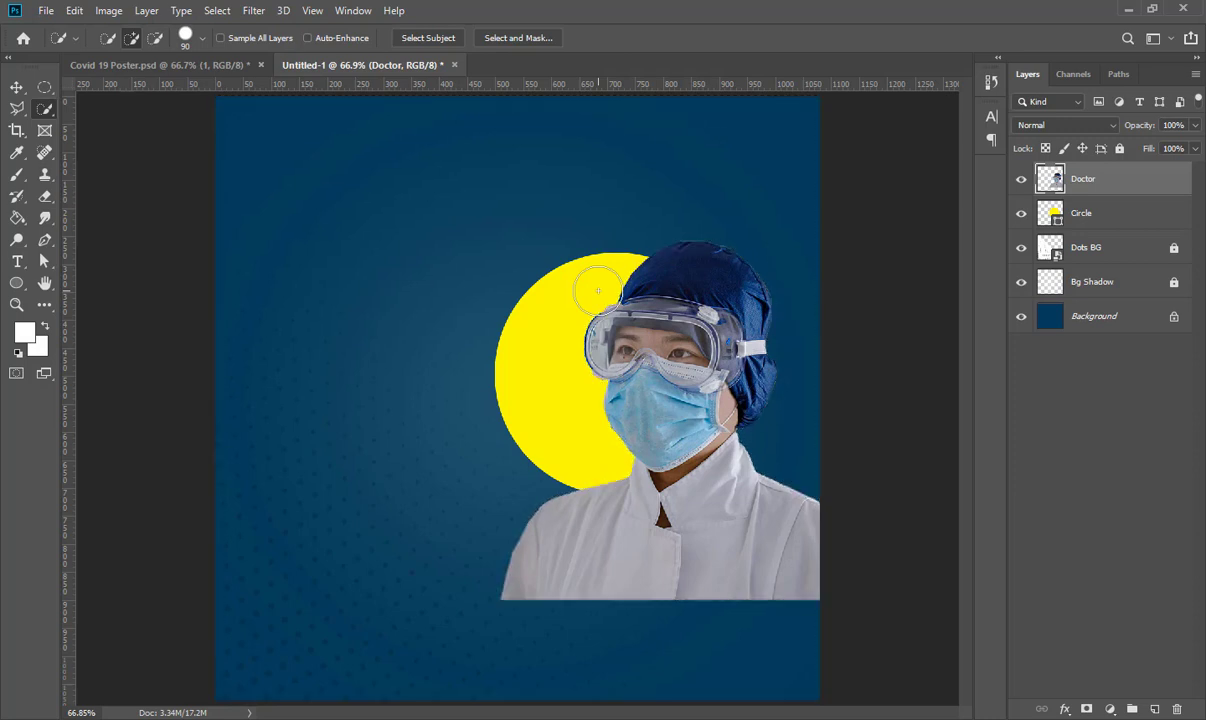
Move the cut-out doctor over the yellow circle and scale it proportionally to 75.74%
left_click(16, 87)
left_click_drag(697, 451, 637, 390)
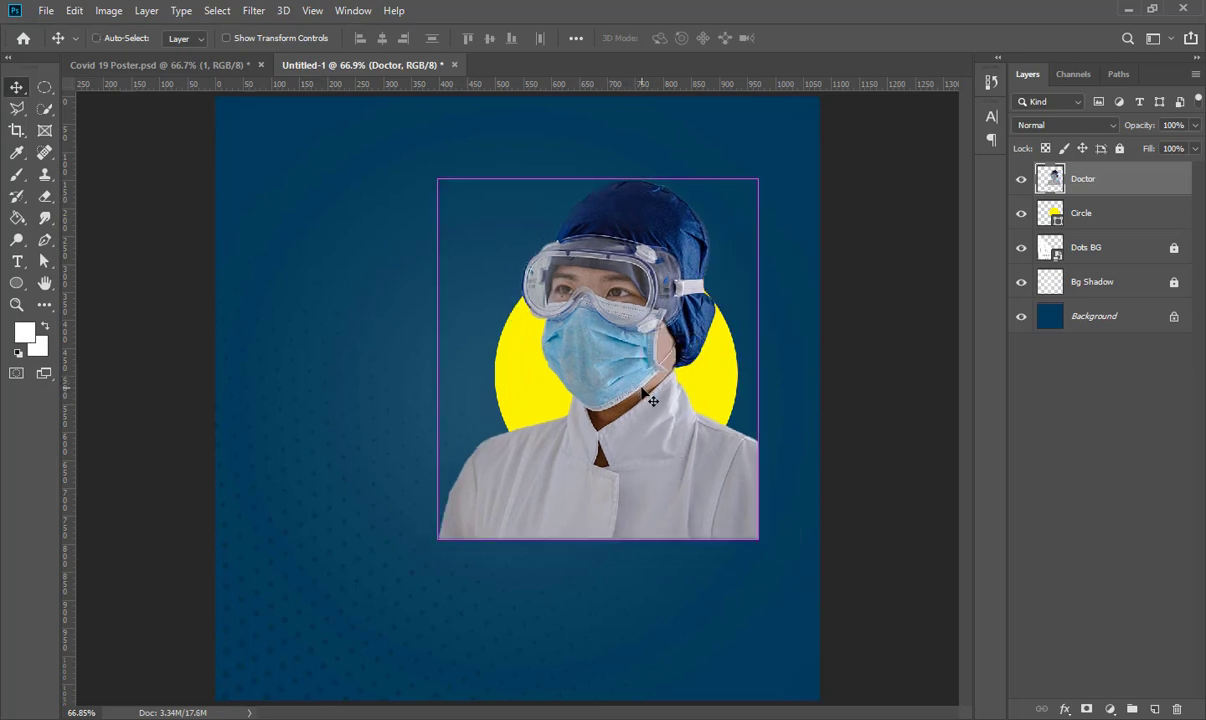
key("ctrl+t")
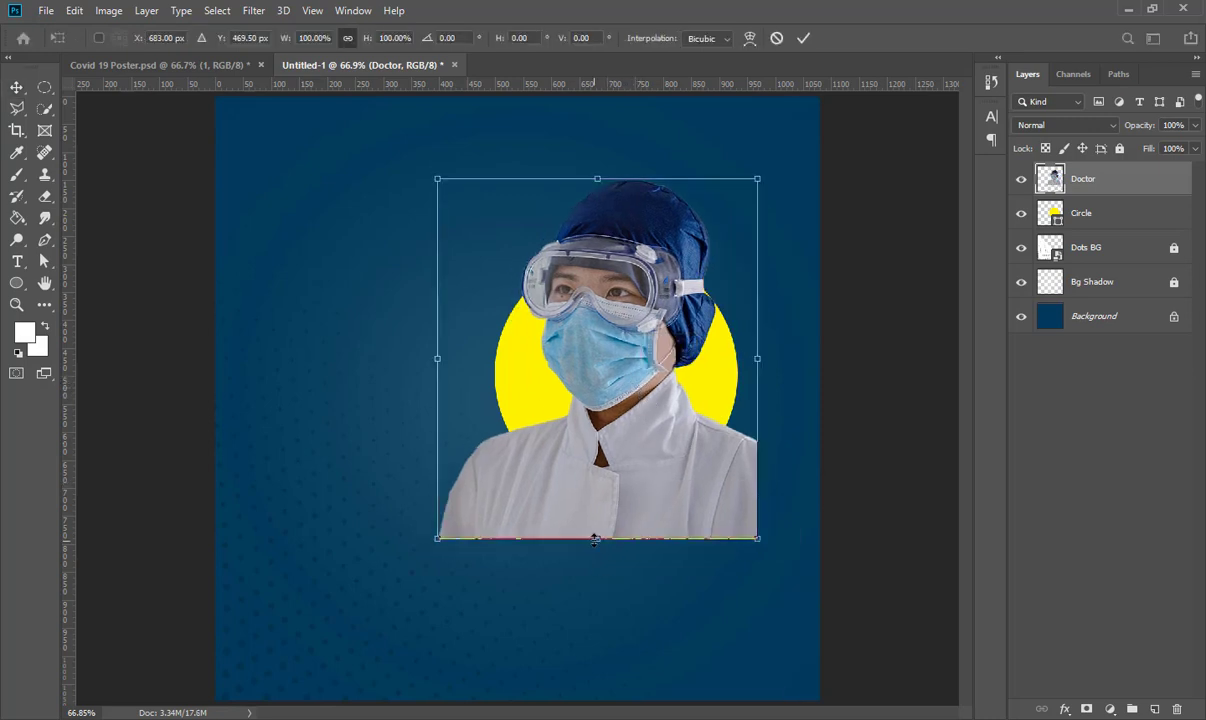
left_click_drag(595, 539, 620, 469)
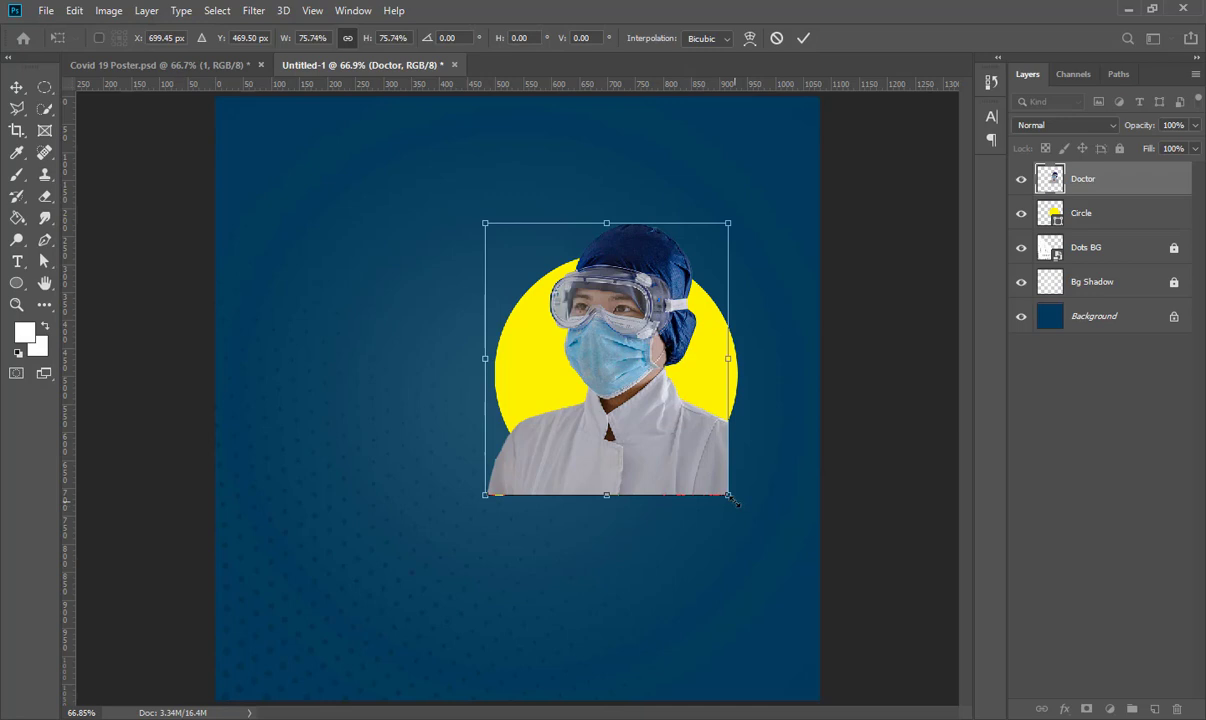
Shift the doctor slightly right to X 703.45 px, keeping its lower edge level with the circle's, and commit the transform
key("ctrl+plus")
key("ctrl+plus")
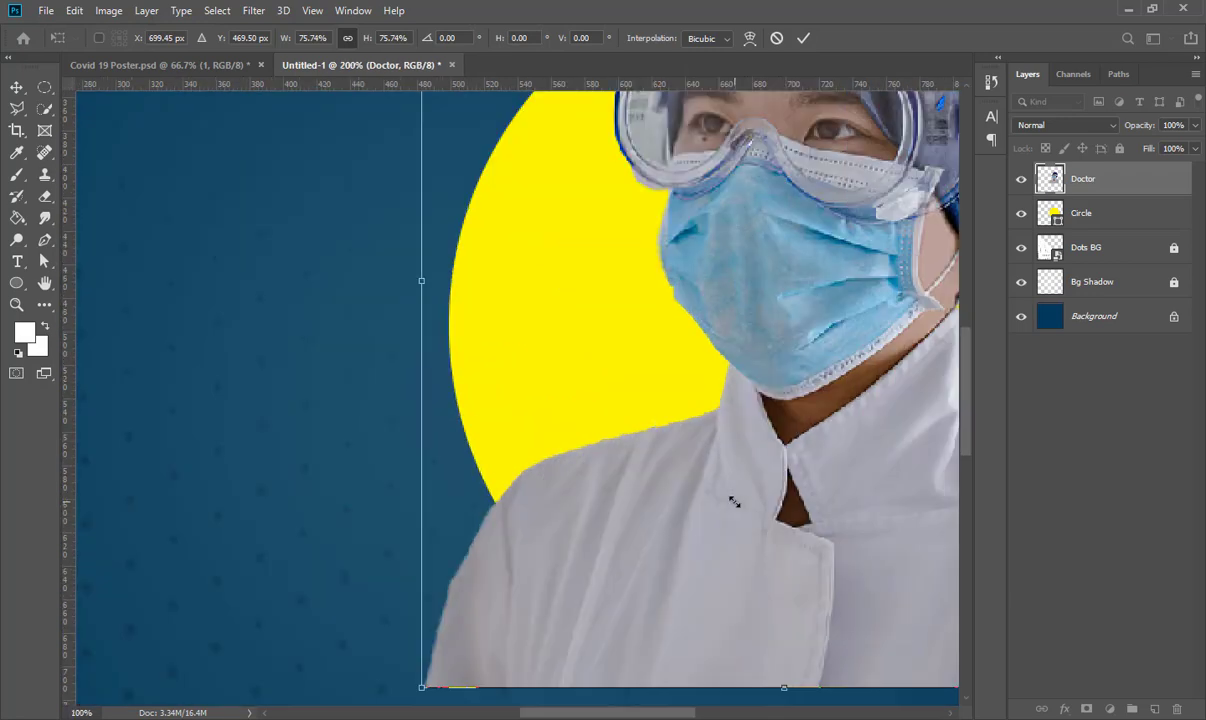
key("ctrl+minus")
left_click_drag(929, 522, 743, 563)
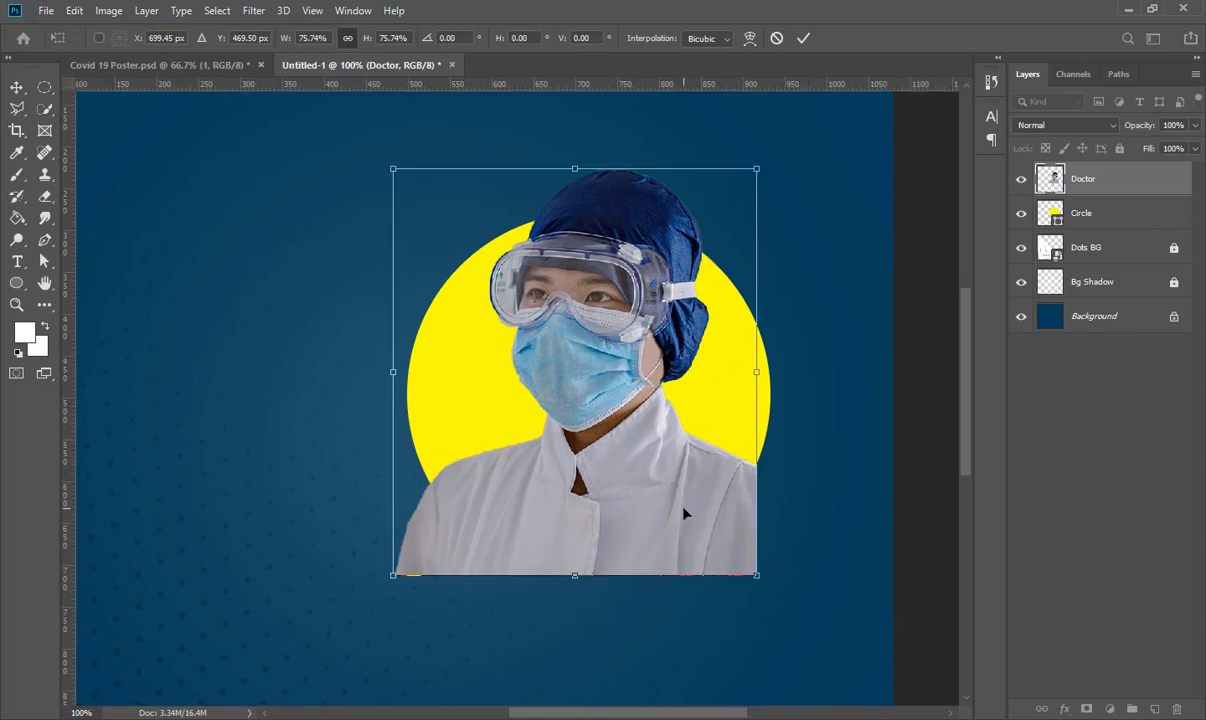
left_click_drag(684, 514, 687, 511)
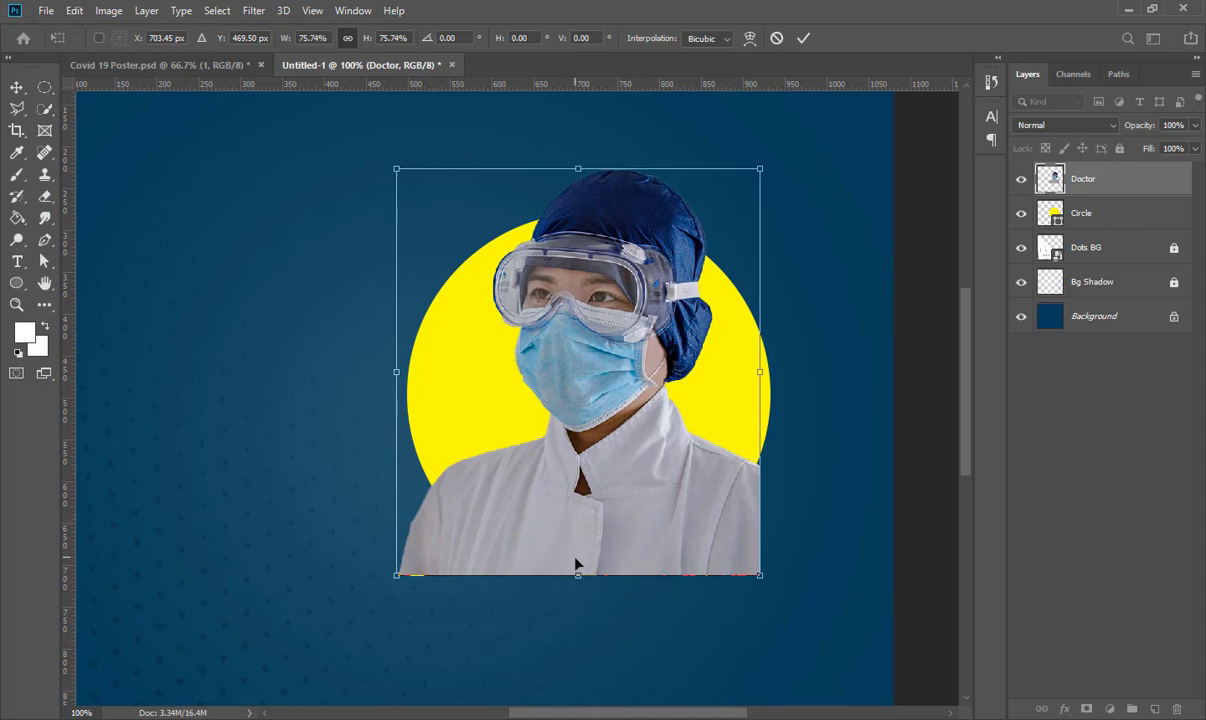
key("Return")
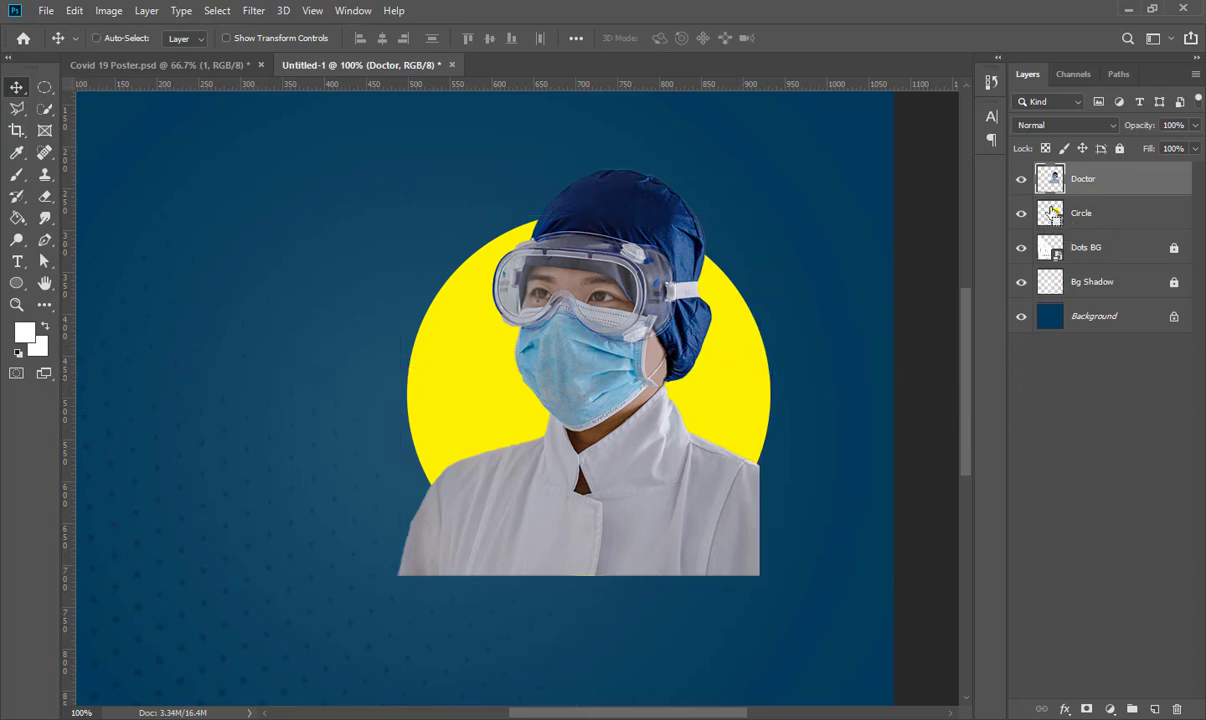
Mask the Doctor layer to the Circle layer's outline and paint white on the mask with a 250 px brush to reveal the head above the circle
left_click(1052, 218, "ctrl")
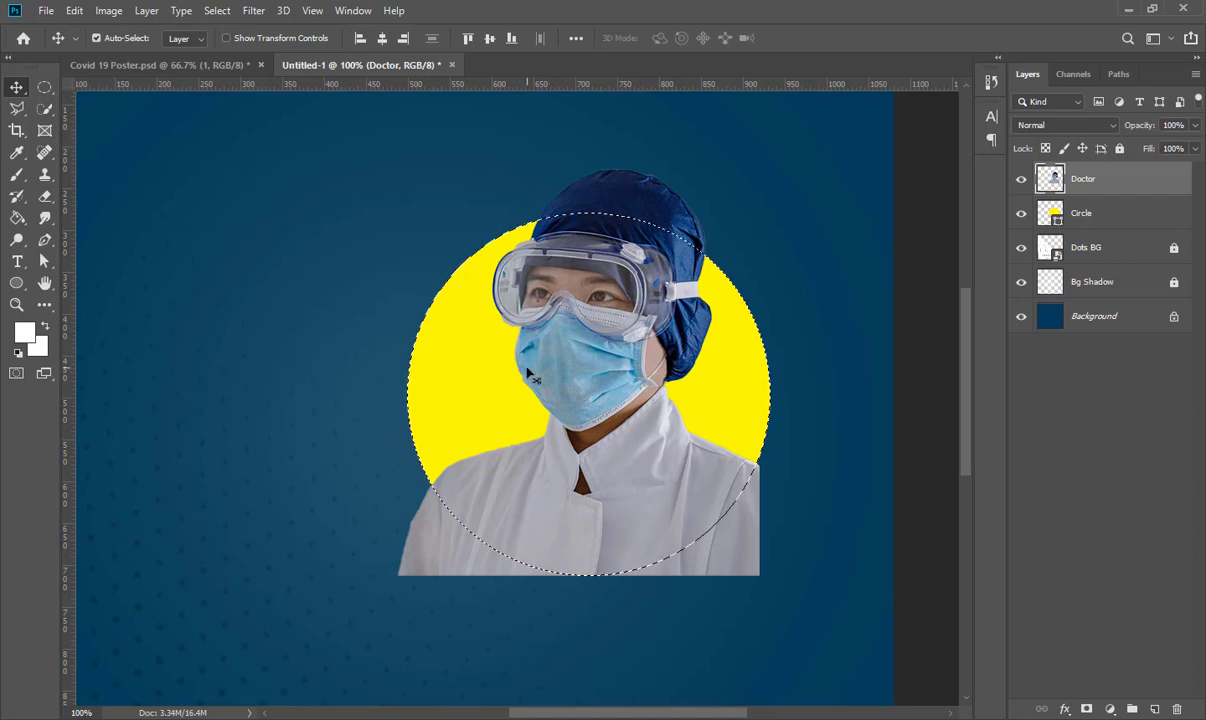
left_click(1087, 710)
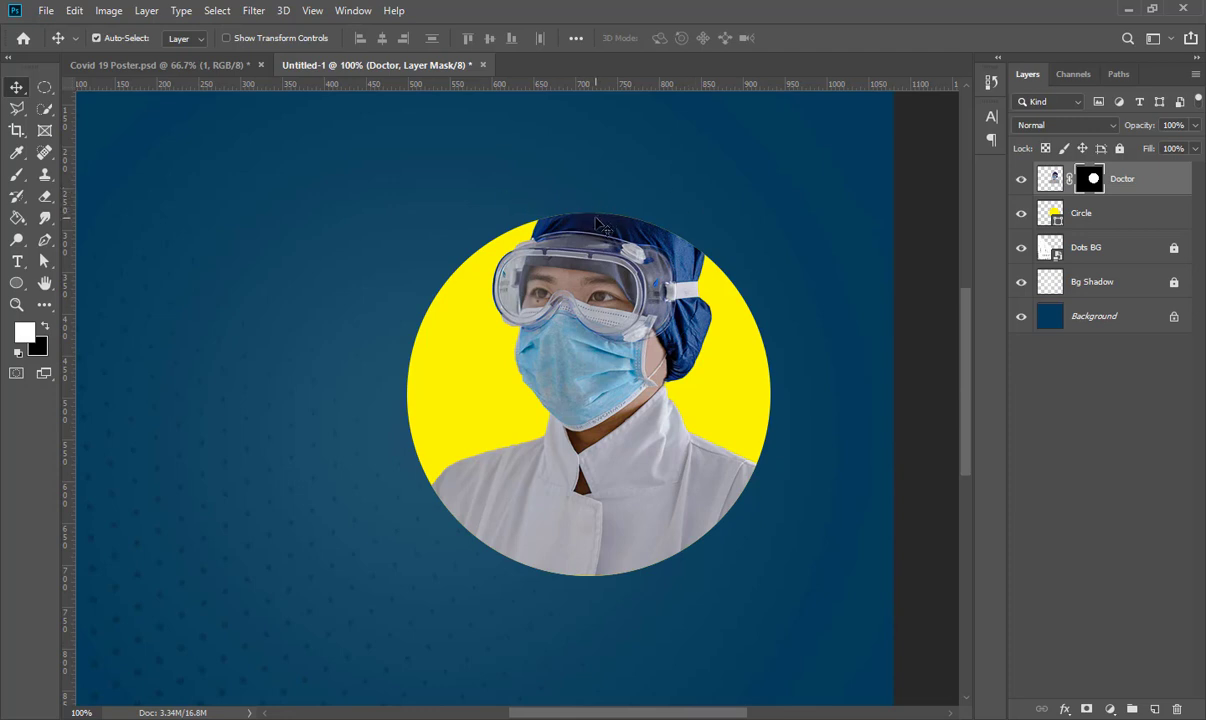
key("b")
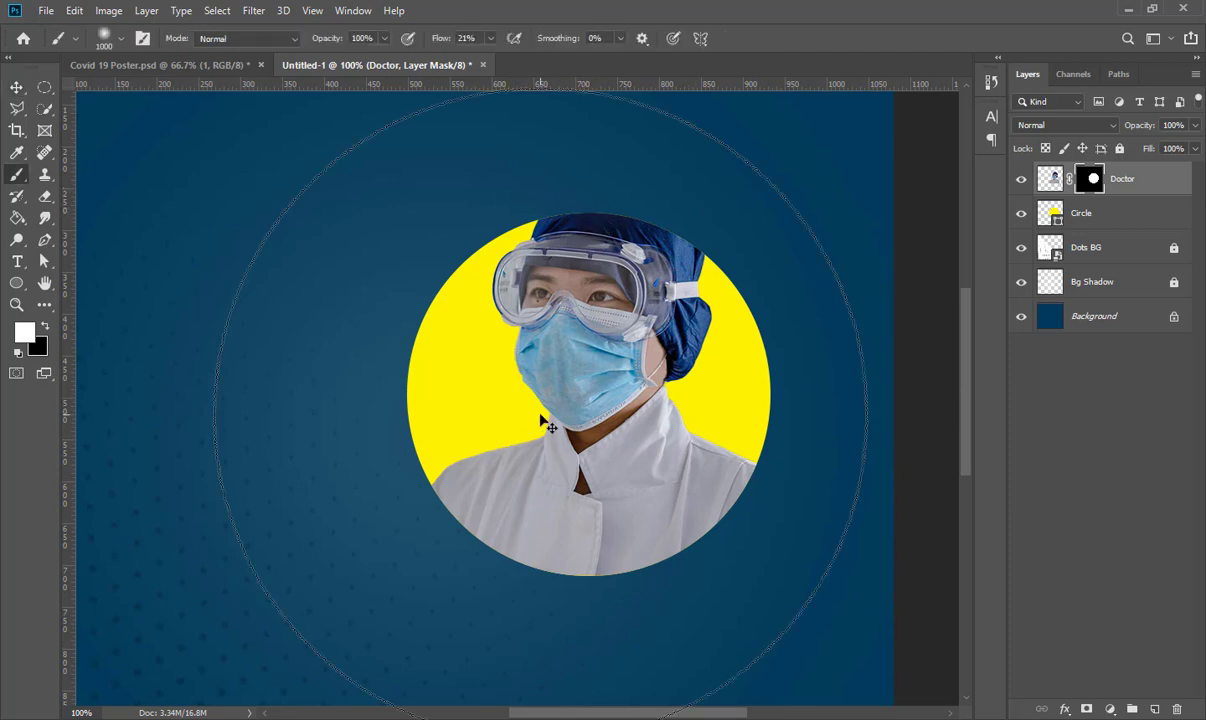
key("bracketleft")
key("bracketleft")
key("bracketleft")
key("bracketleft")
key("bracketleft")
key("bracketleft")
key("bracketleft")
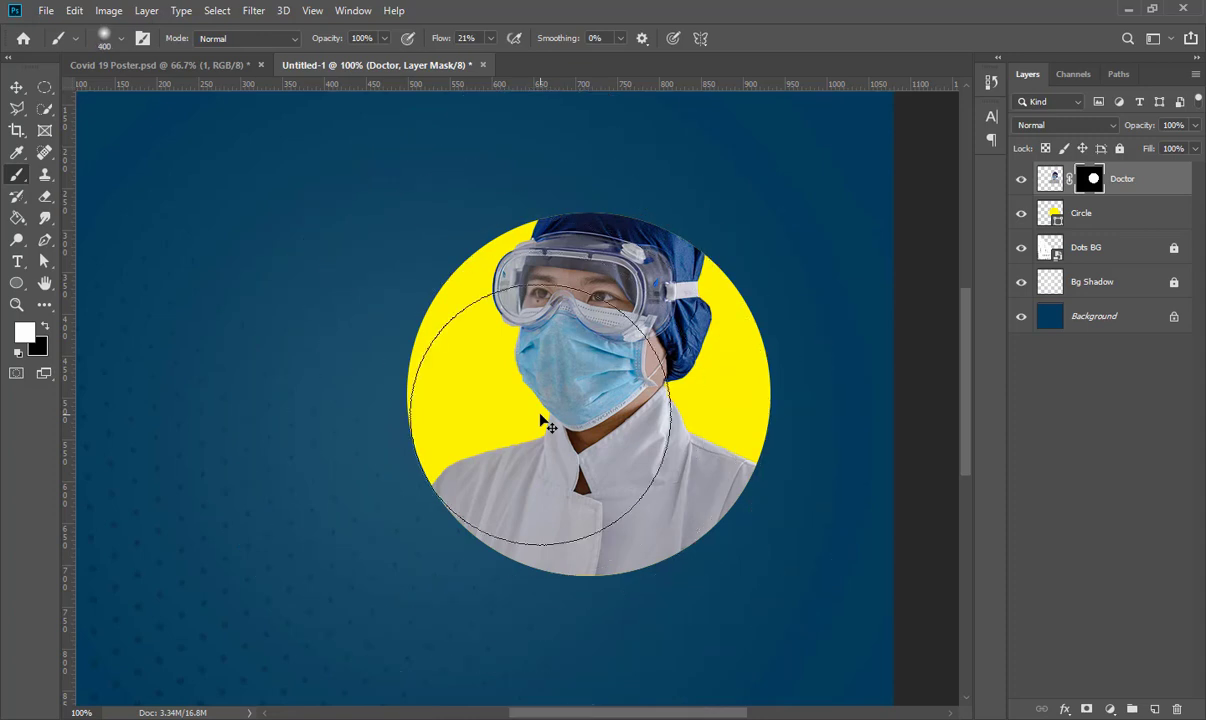
key("bracketleft")
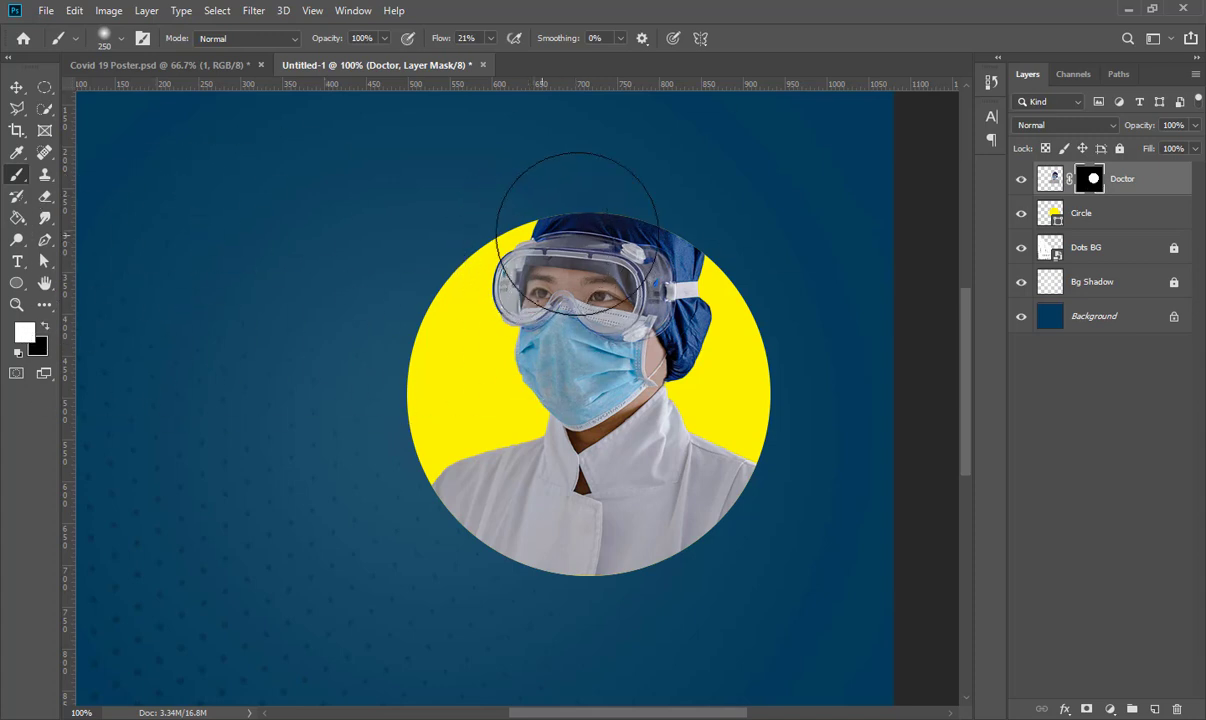
mouse_move(576, 233)
left_mouse_down()
mouse_move(683, 223)
mouse_move(545, 238)
mouse_move(603, 224)
mouse_move(533, 248)
mouse_move(590, 207)
mouse_move(663, 208)
mouse_move(577, 272)
left_mouse_up()
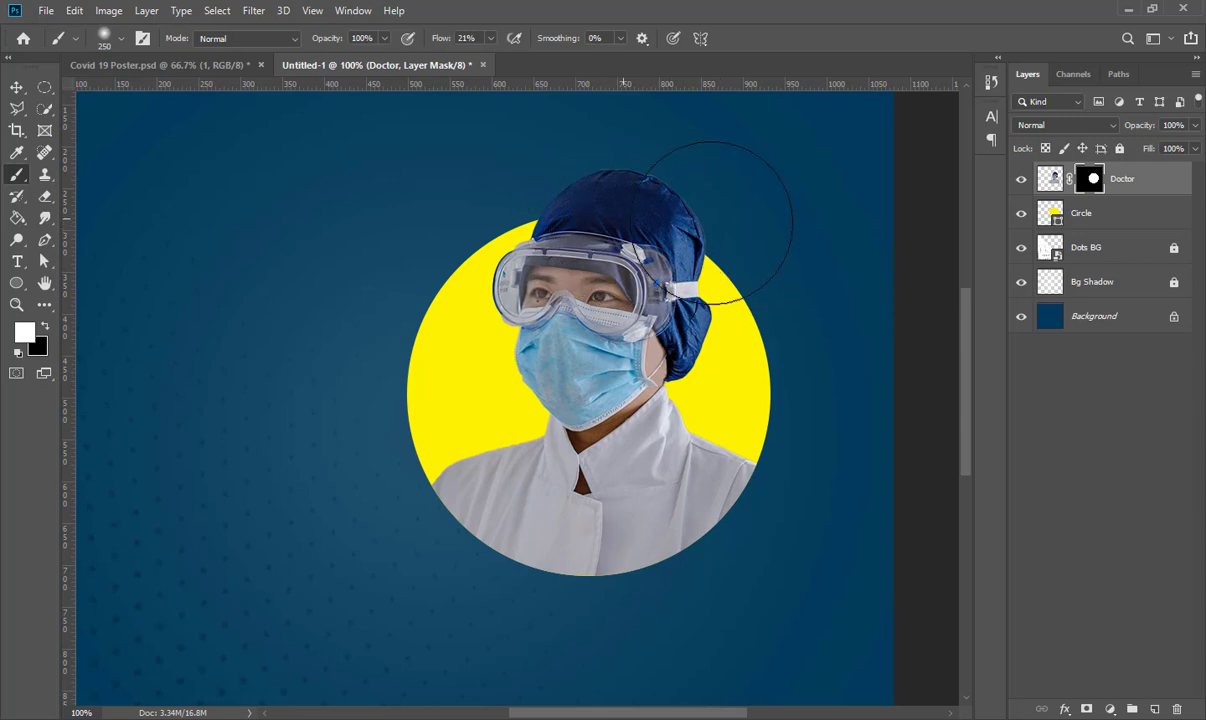
mouse_move(712, 222)
left_mouse_down()
mouse_move(657, 211)
mouse_move(729, 213)
mouse_move(705, 202)
mouse_move(633, 241)
left_mouse_up()
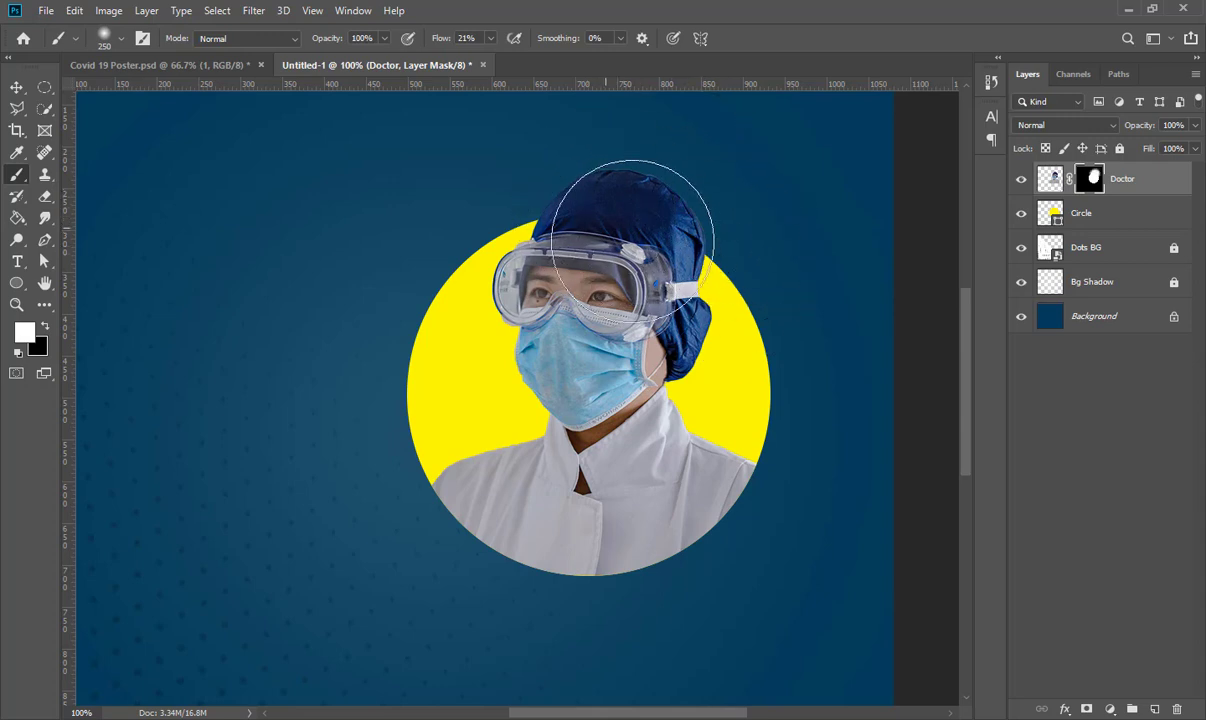
left_click(12, 89)
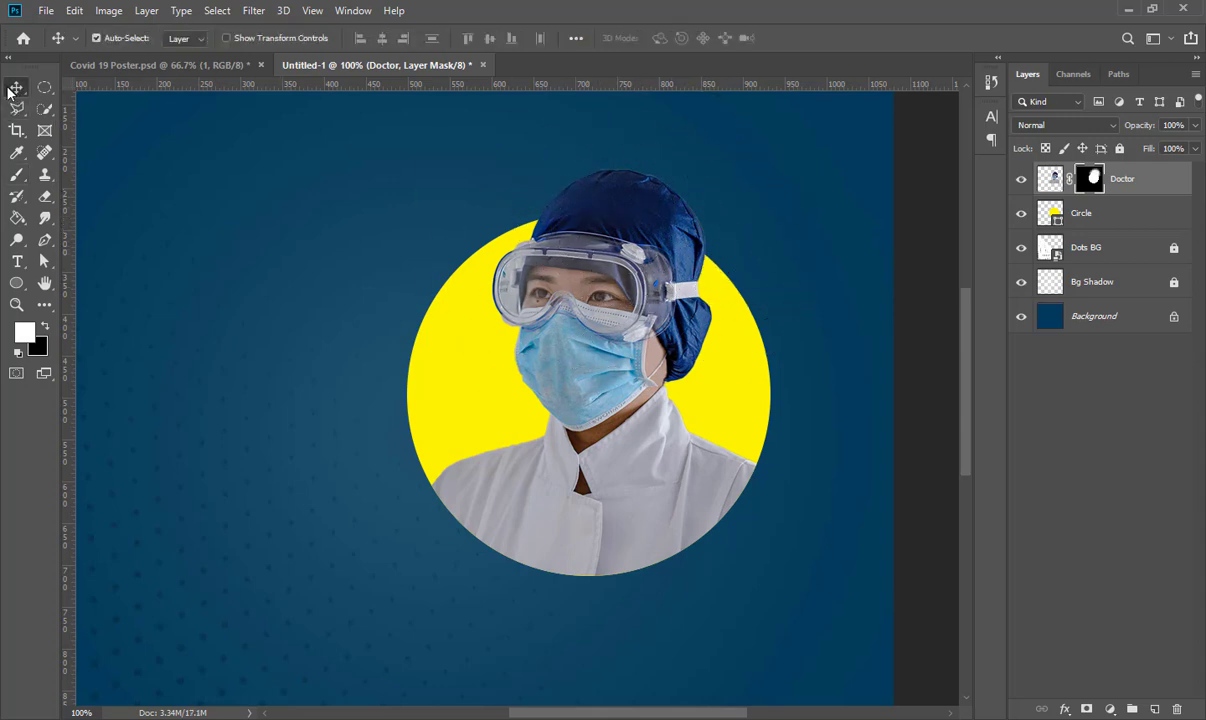
Draw a horizontal white line about 354 px long with the Line tool at 17 px weight, left of the doctor
left_click(20, 284)
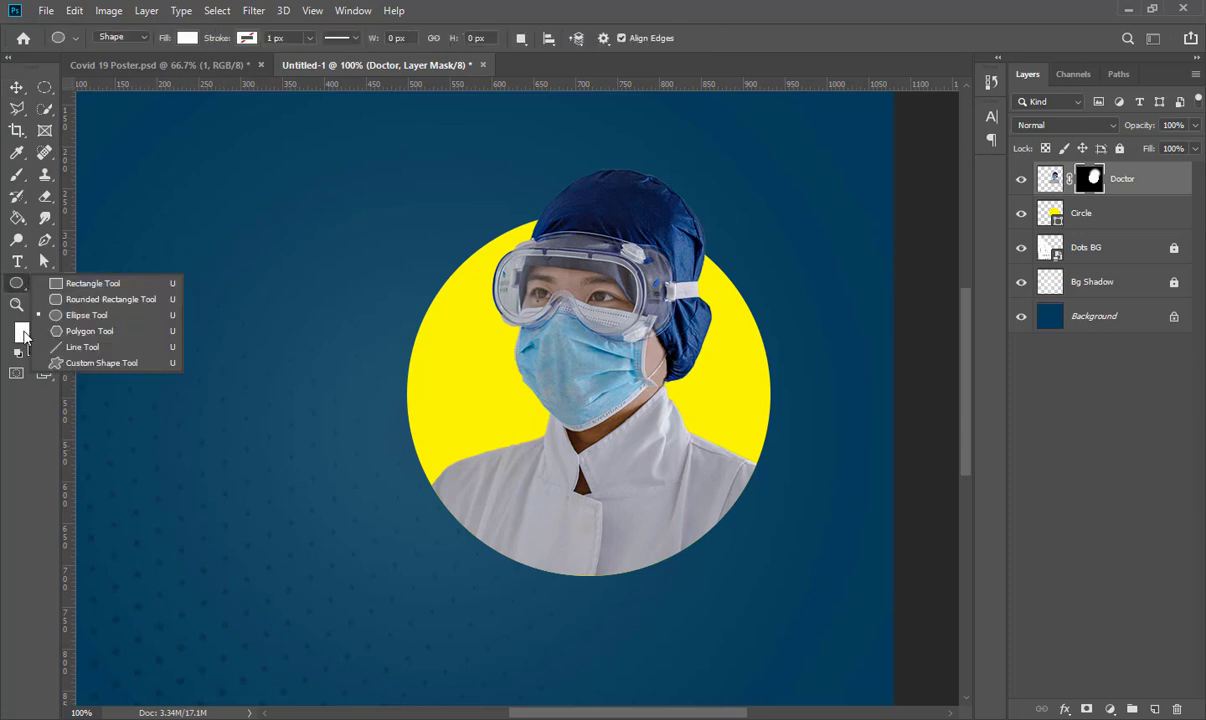
left_click(83, 349)
key("ctrl+minus")
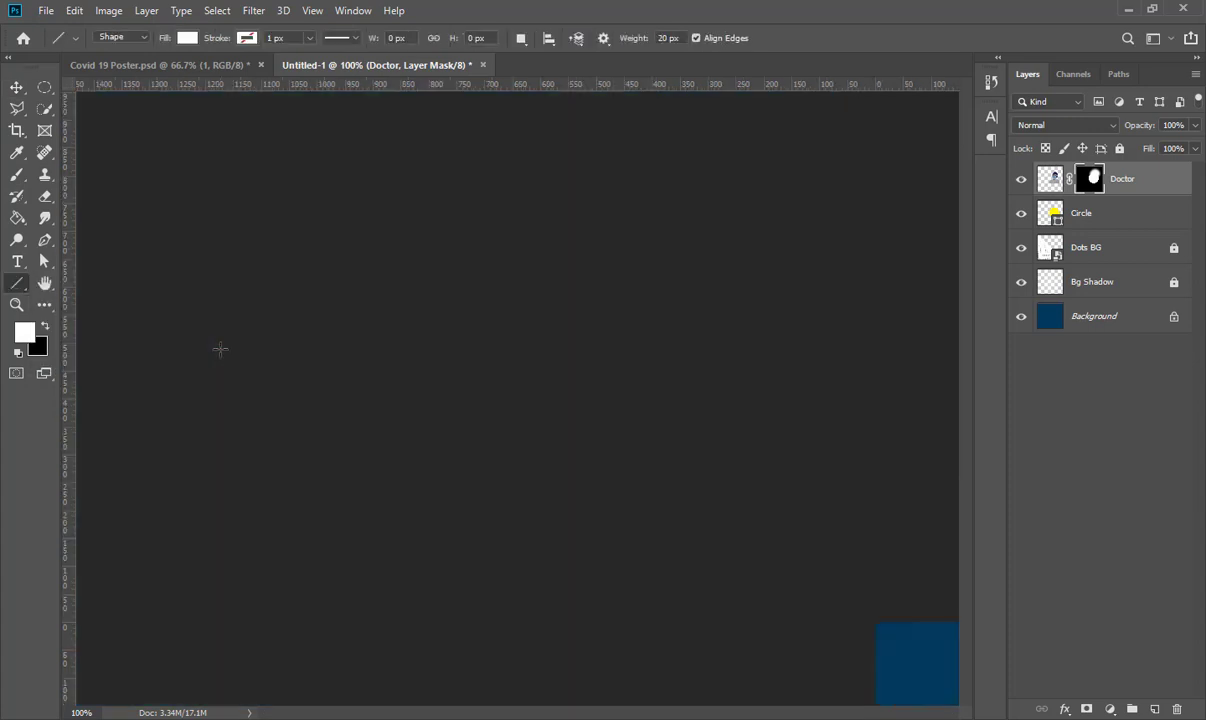
key("ctrl+plus")
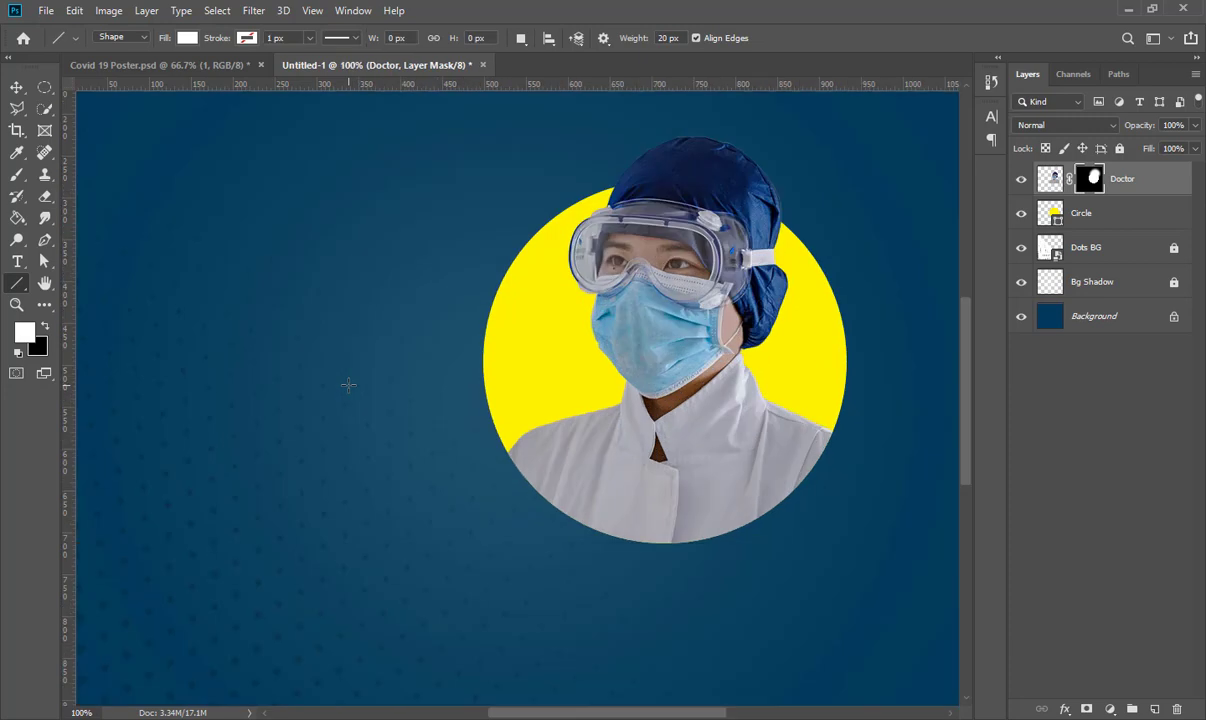
left_click_drag(345, 385, 461, 400)
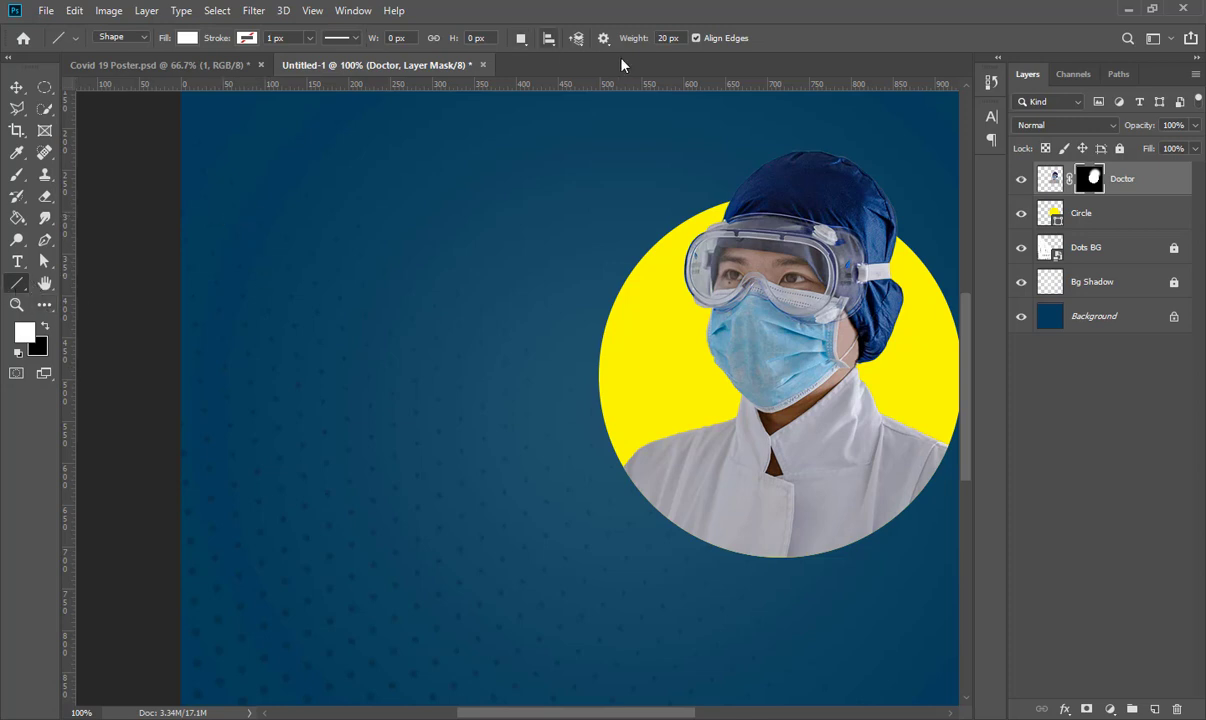
left_click(685, 38)
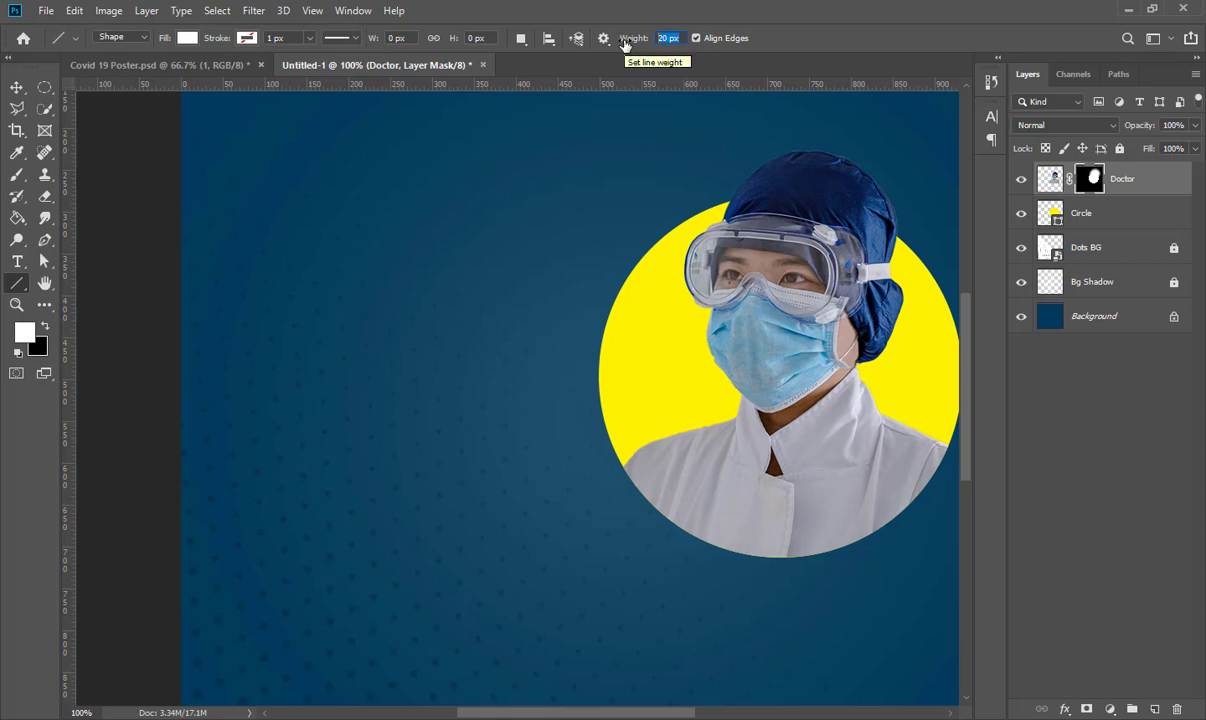
type("17")
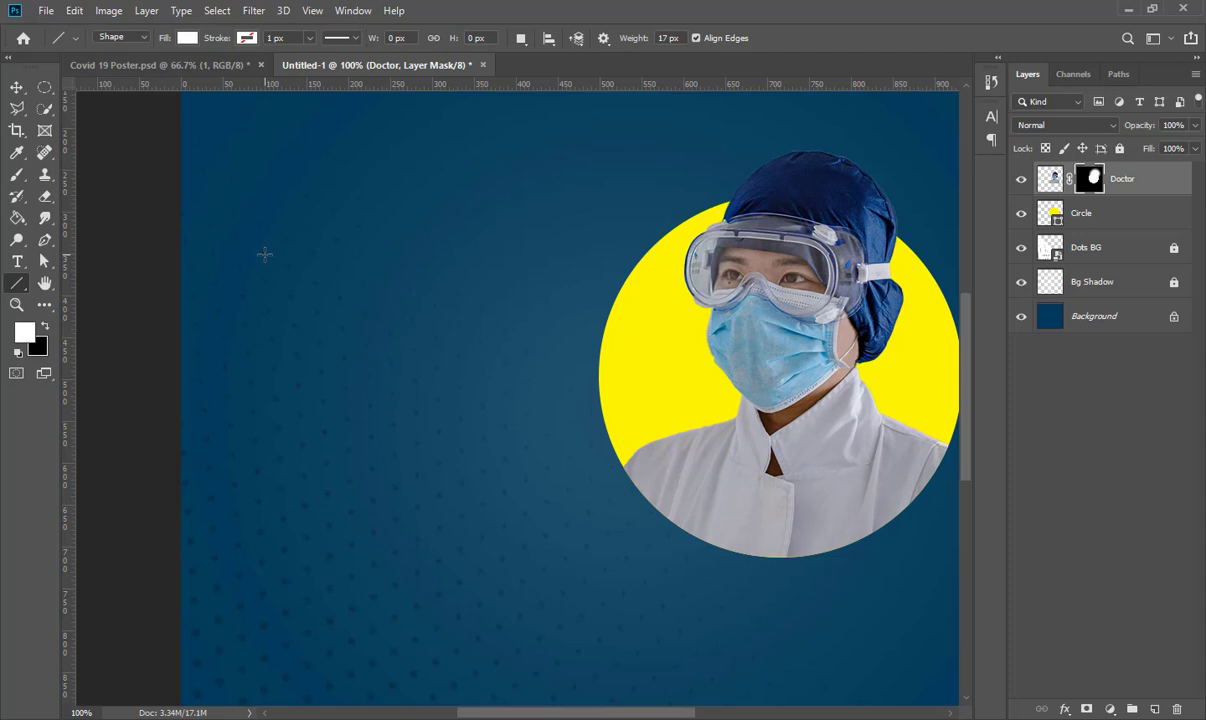
left_click_drag(266, 254, 562, 253)
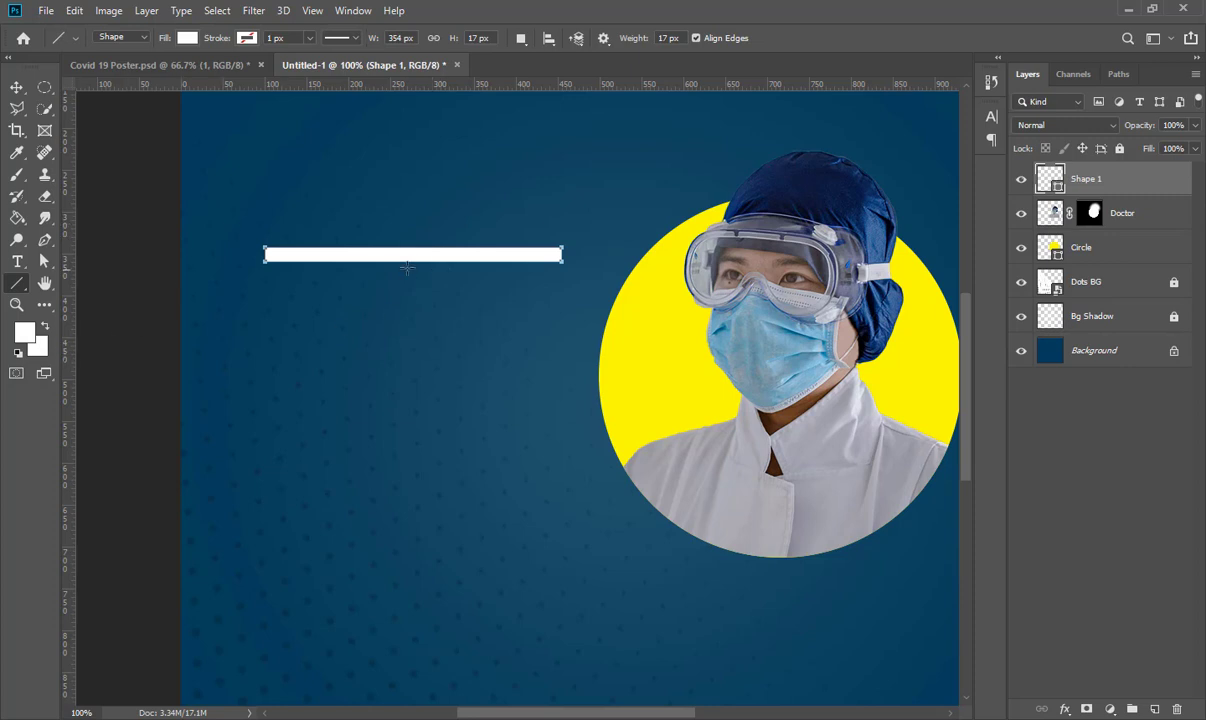
Duplicate the white line directly below itself and nudge the copy up slightly to leave a narrow gap
left_click(16, 87)
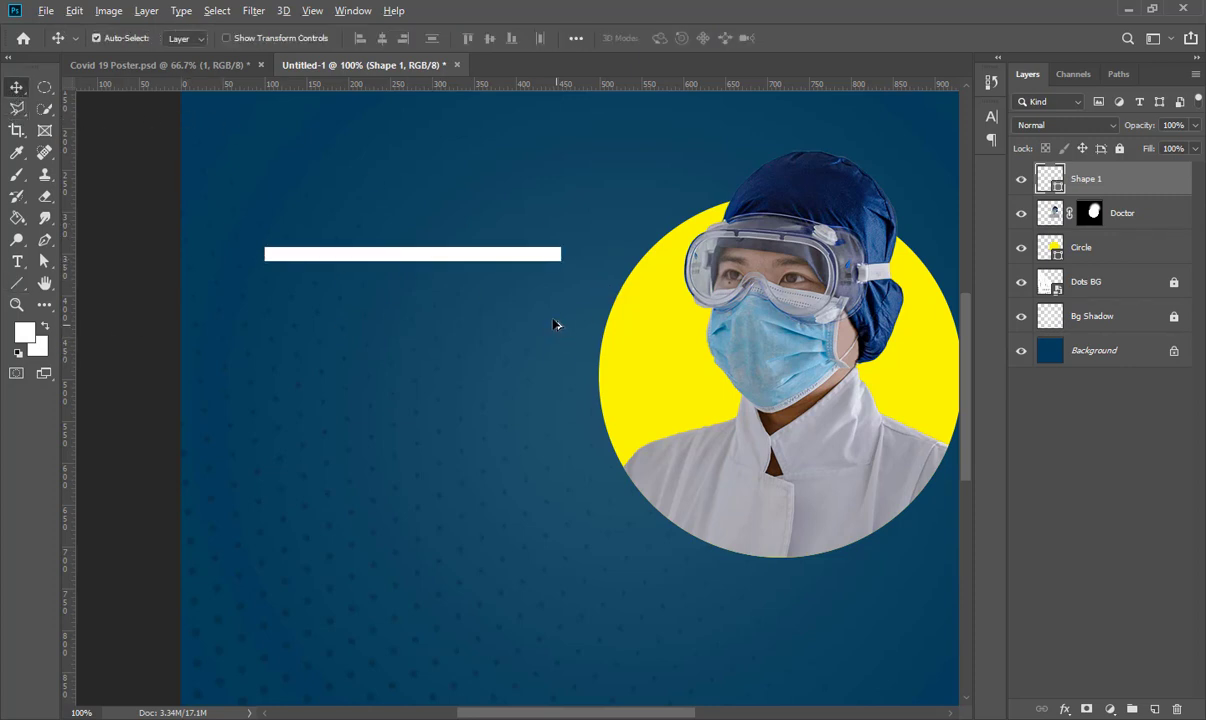
left_click_drag(455, 263, 456, 286)
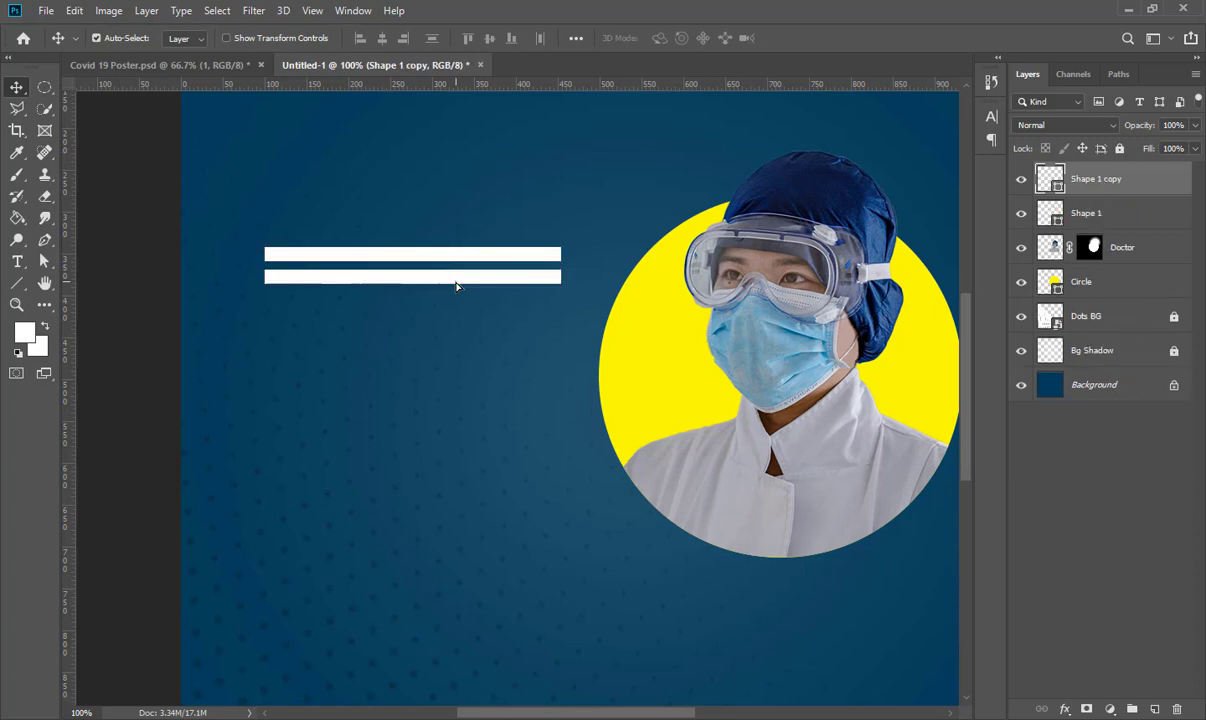
key("Up")
key("Up")
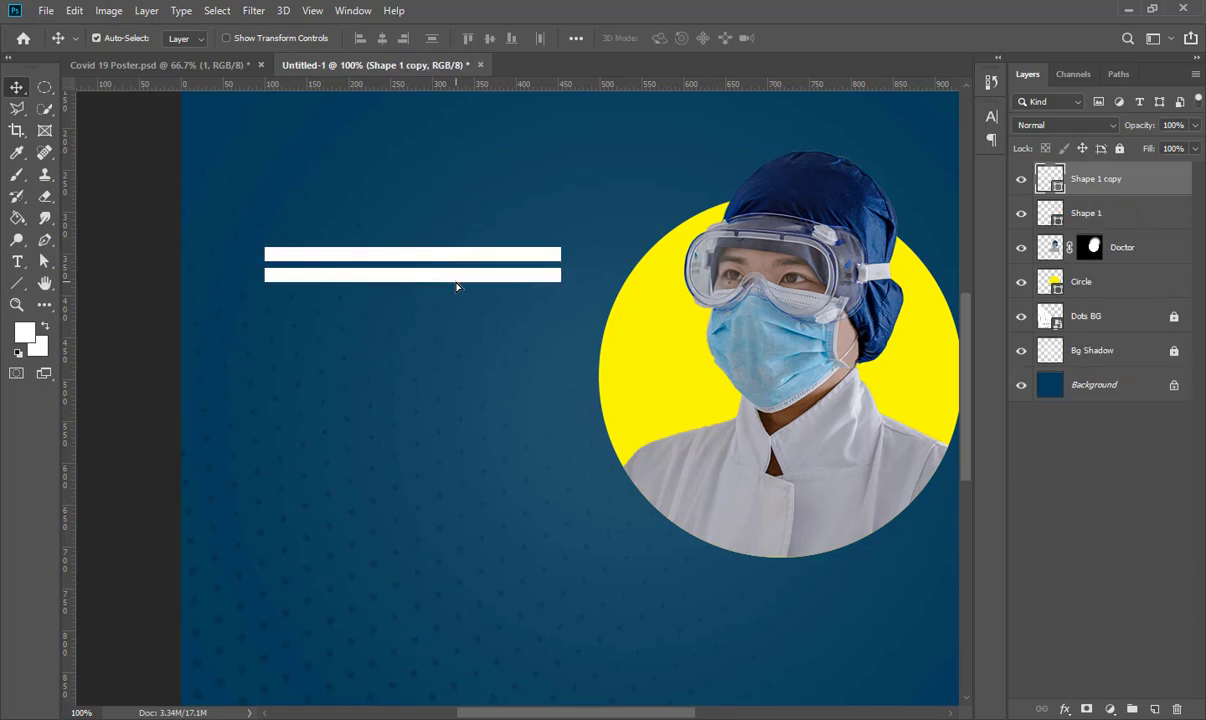
Duplicate the pair of white lines downward, and duplicate the resulting four again to form eight evenly spaced stripes
left_click(1144, 213, "shift")
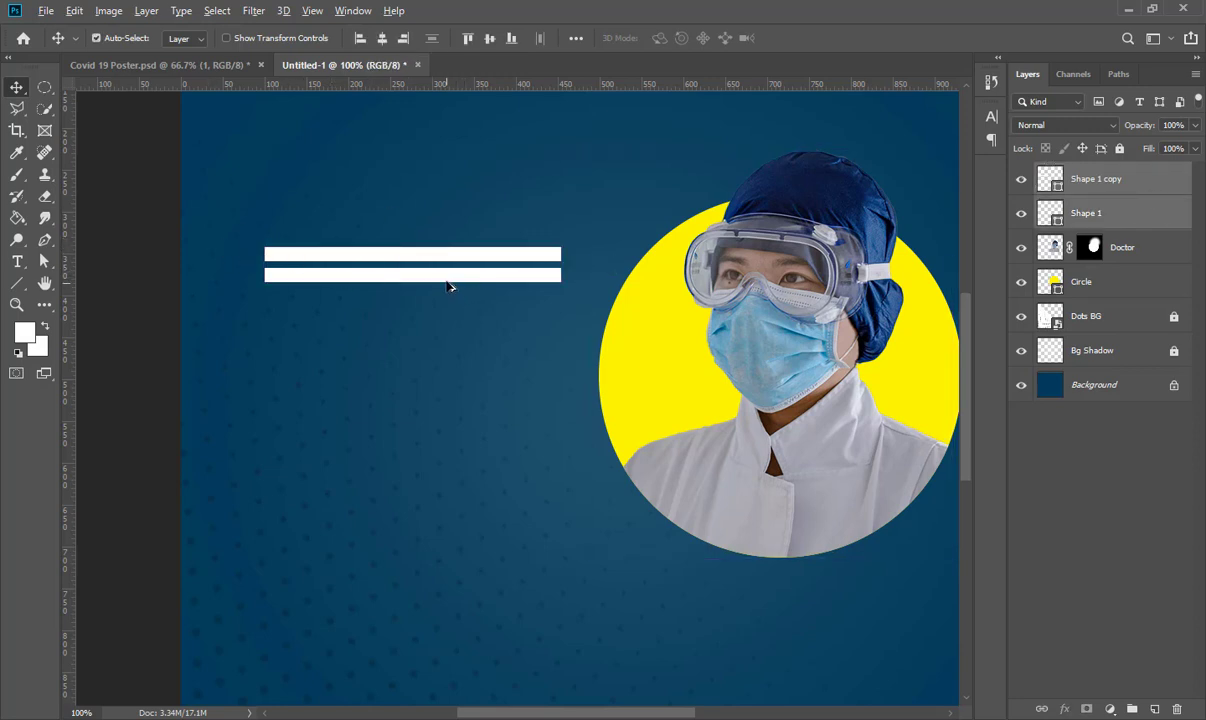
left_click_drag(449, 287, 447, 345)
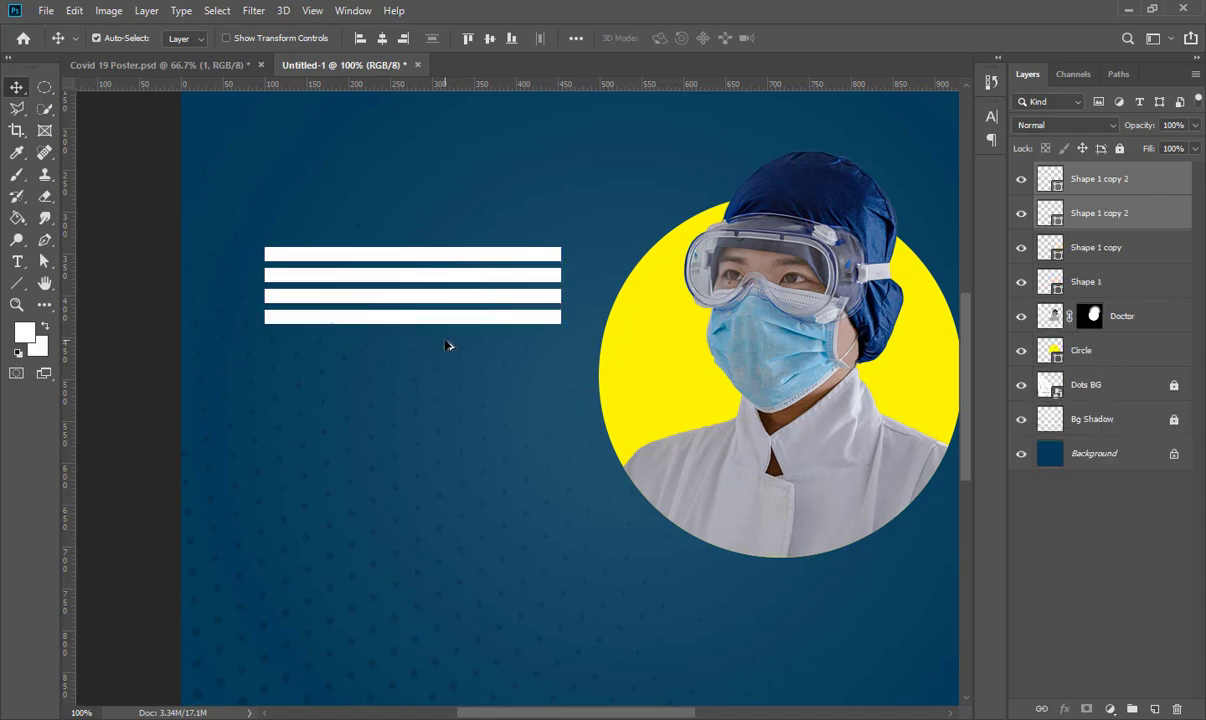
left_click(1146, 258, "shift")
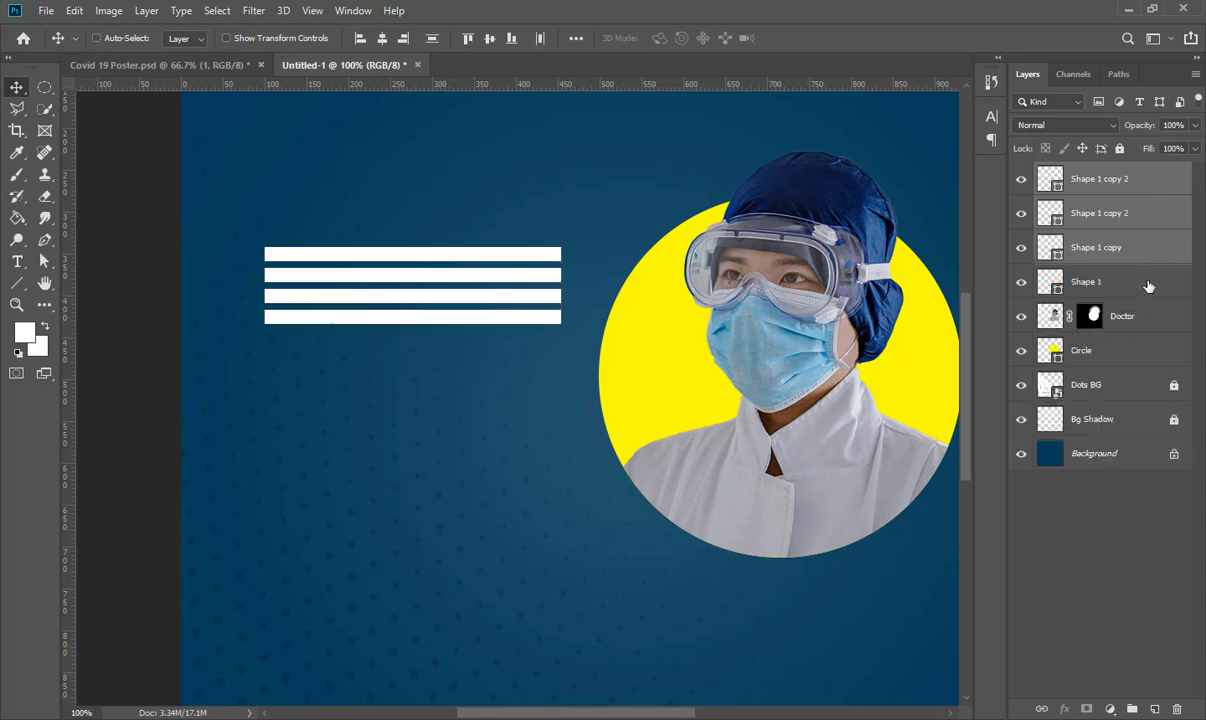
left_click(1148, 277, "shift")
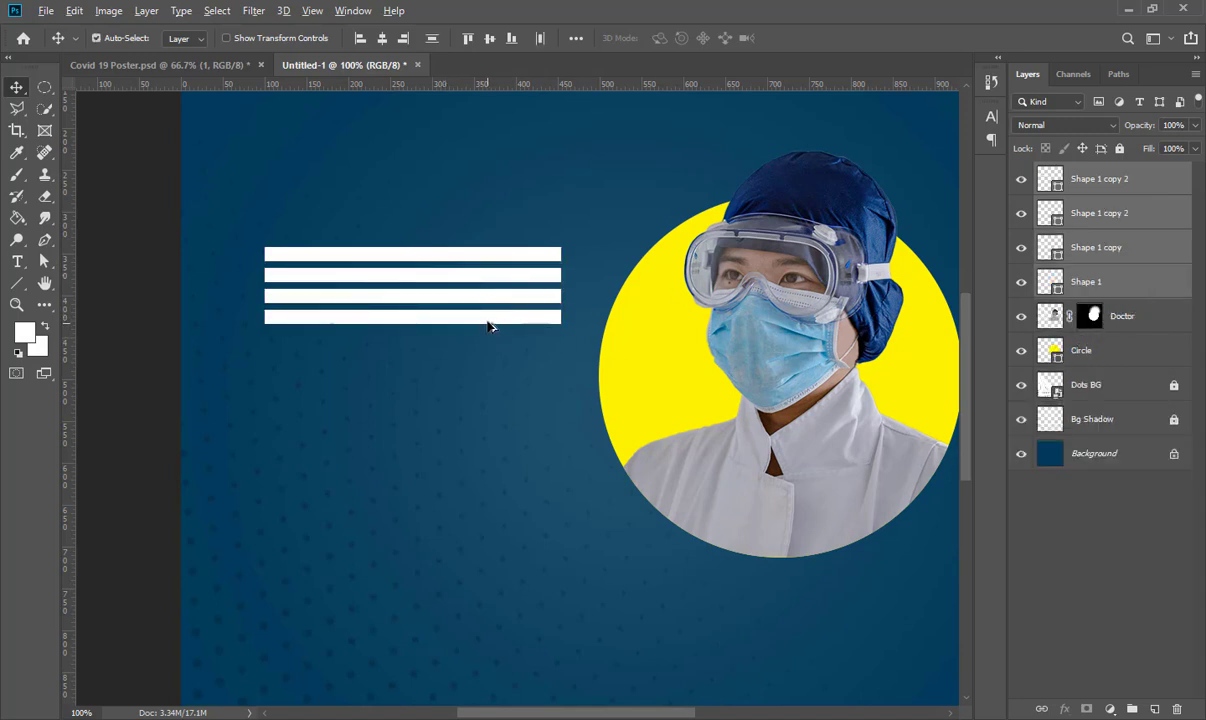
left_click_drag(489, 326, 490, 410)
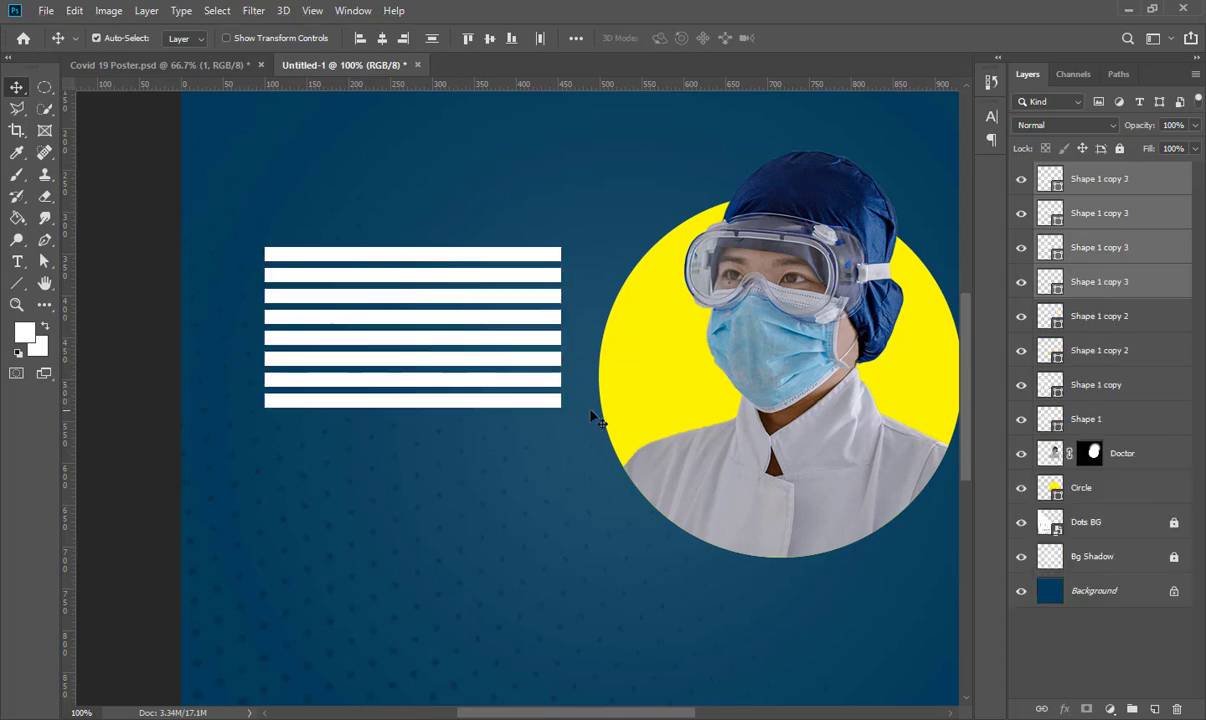
Select all eight stripe layers and duplicate them below with the same spacing to form sixteen stripes
left_click(1149, 325, "shift")
left_click(1152, 350, "ctrl")
left_click(1152, 384, "ctrl")
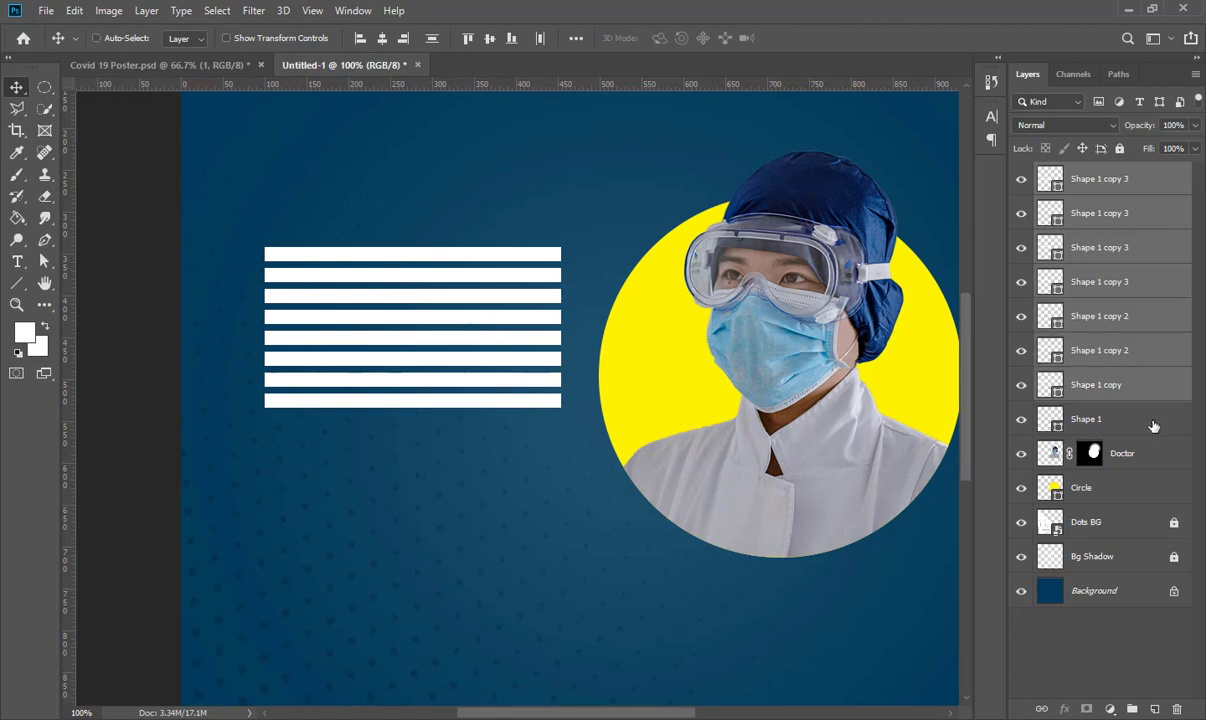
left_click(1152, 419, "ctrl")
left_click_drag(512, 397, 517, 554)
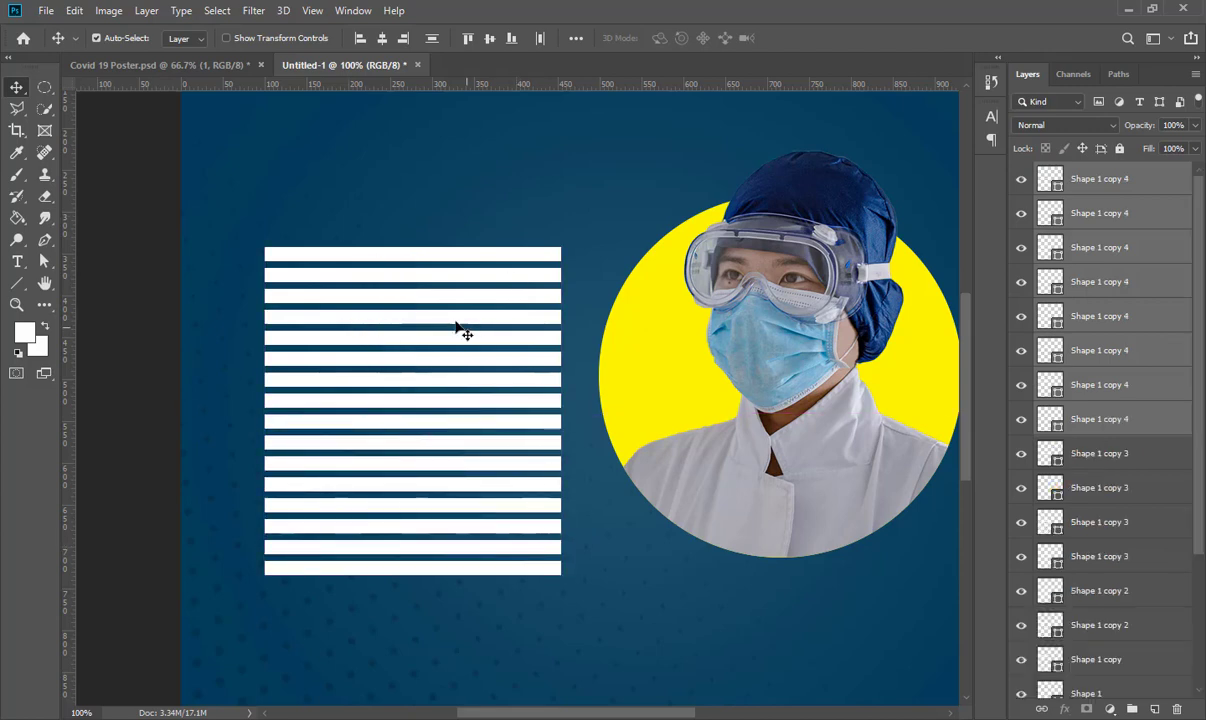
Select all sixteen stripe layers, from the top copy down to Shape 1, and merge them into a single shape layer
left_click(1150, 460, "ctrl")
left_click(1151, 498, "ctrl")
left_click(1154, 530, "ctrl")
left_click(1153, 562, "ctrl")
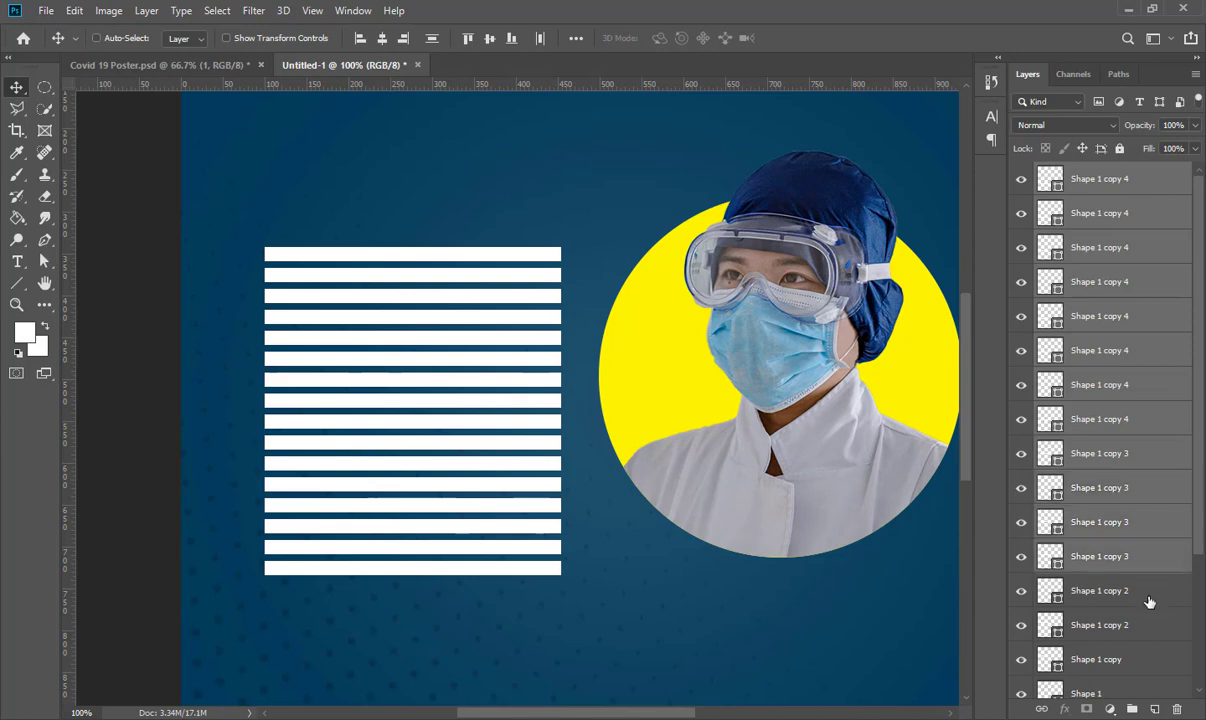
left_click(1150, 598, "ctrl")
left_click(1150, 628, "ctrl")
scroll(1148, 666, "down", 2)
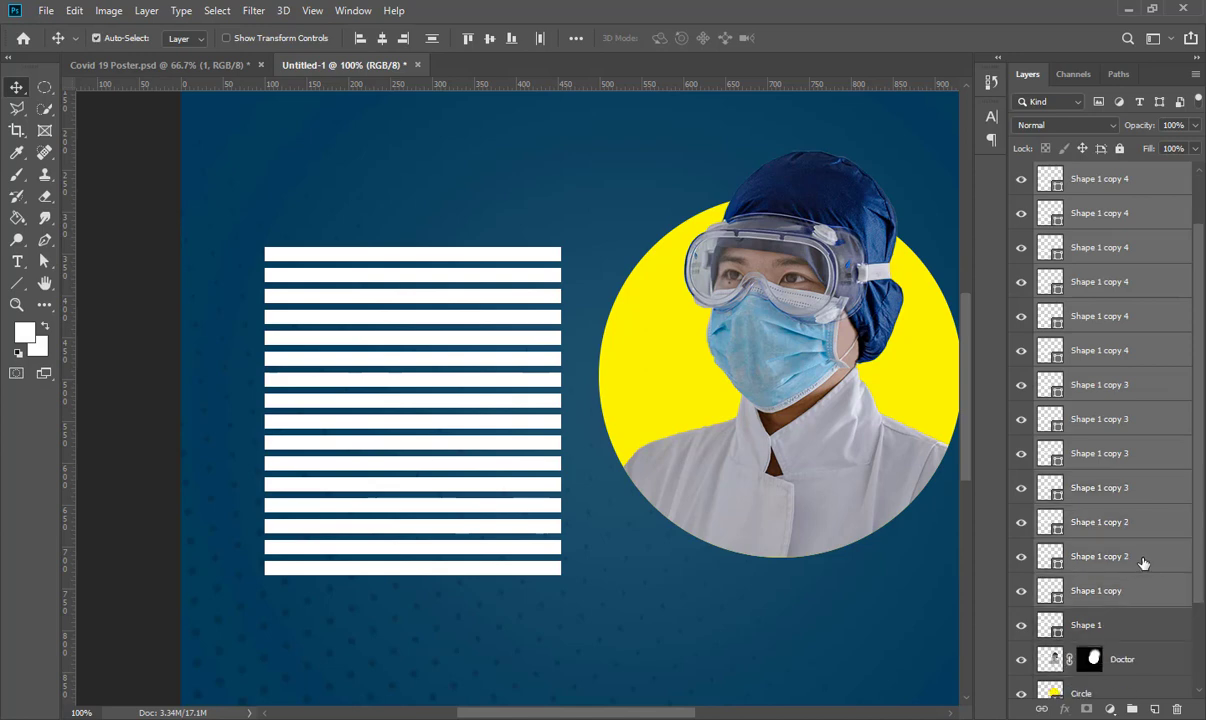
scroll(1133, 539, "down", 2)
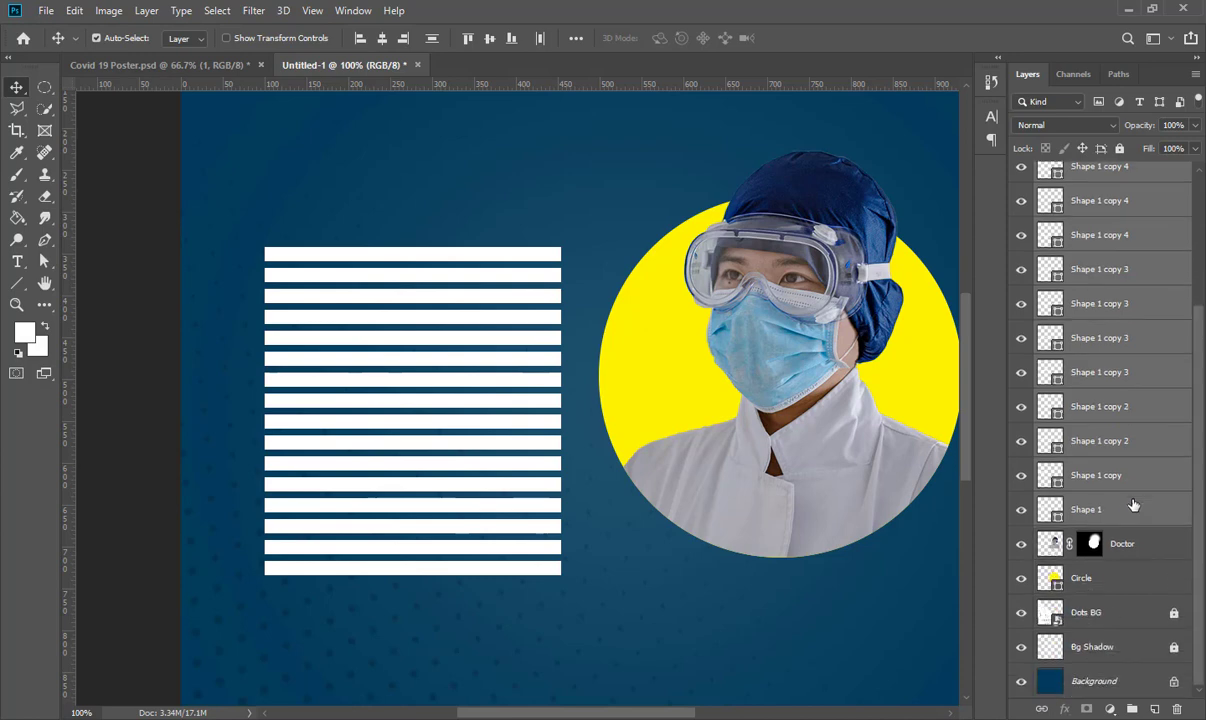
scroll(1134, 500, "up", 3)
right_click(1133, 318)
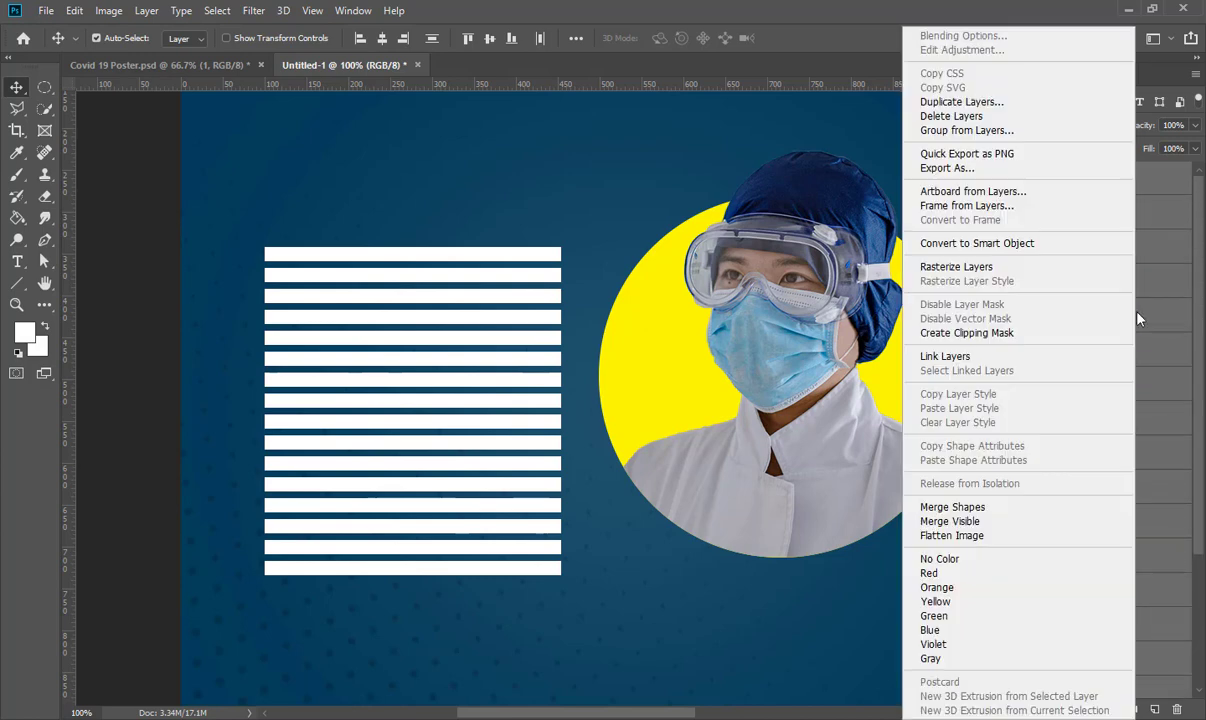
left_click(987, 508)
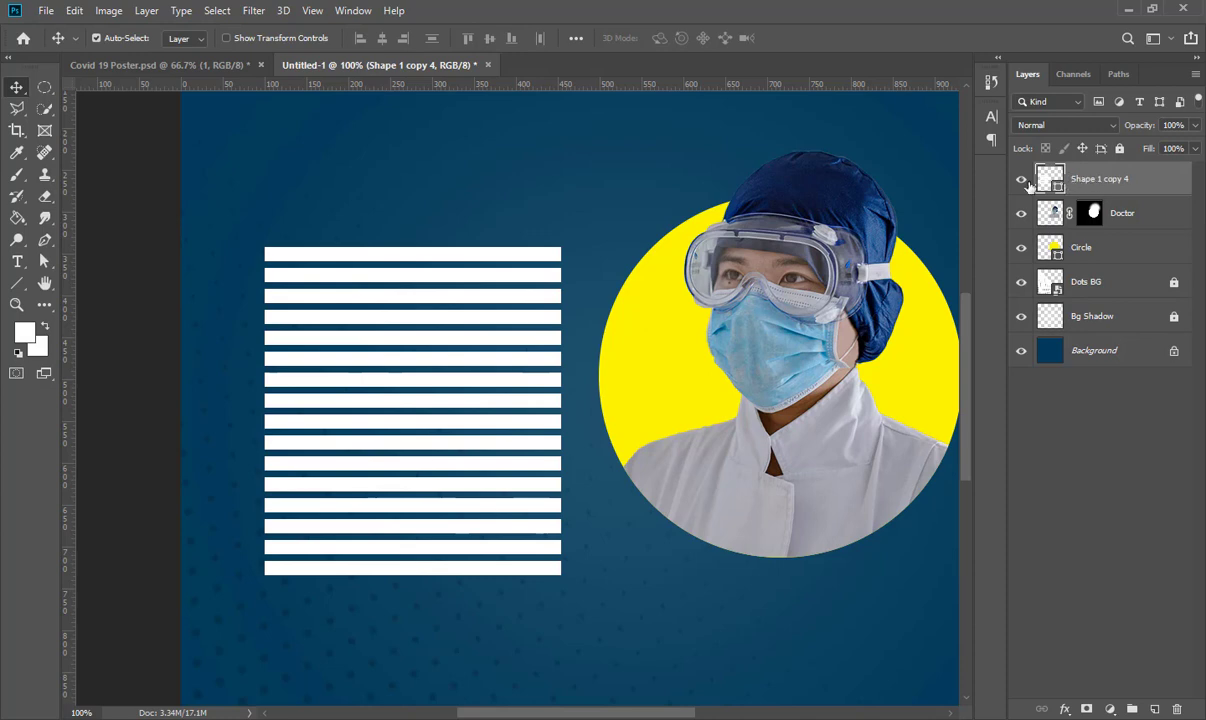
Rename the merged stripe layer to Line Circle and rasterize it
double_click(1093, 180)
type("Line Circle")
key("Return")
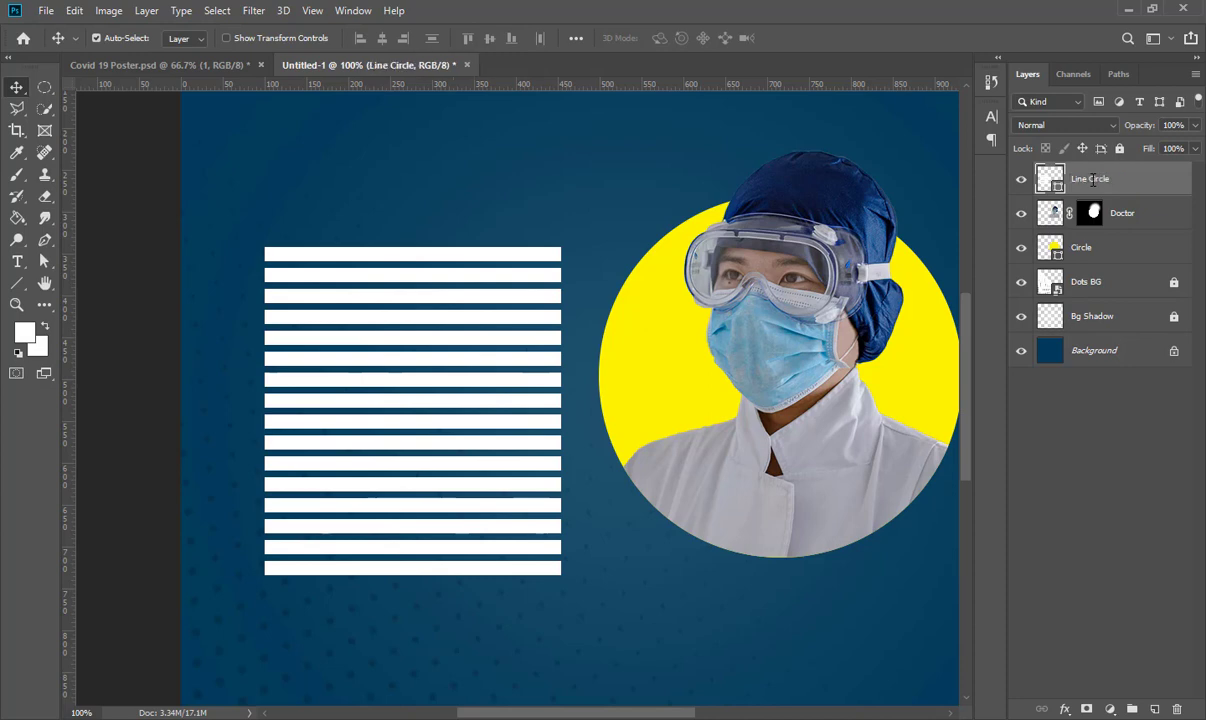
right_click(1106, 186)
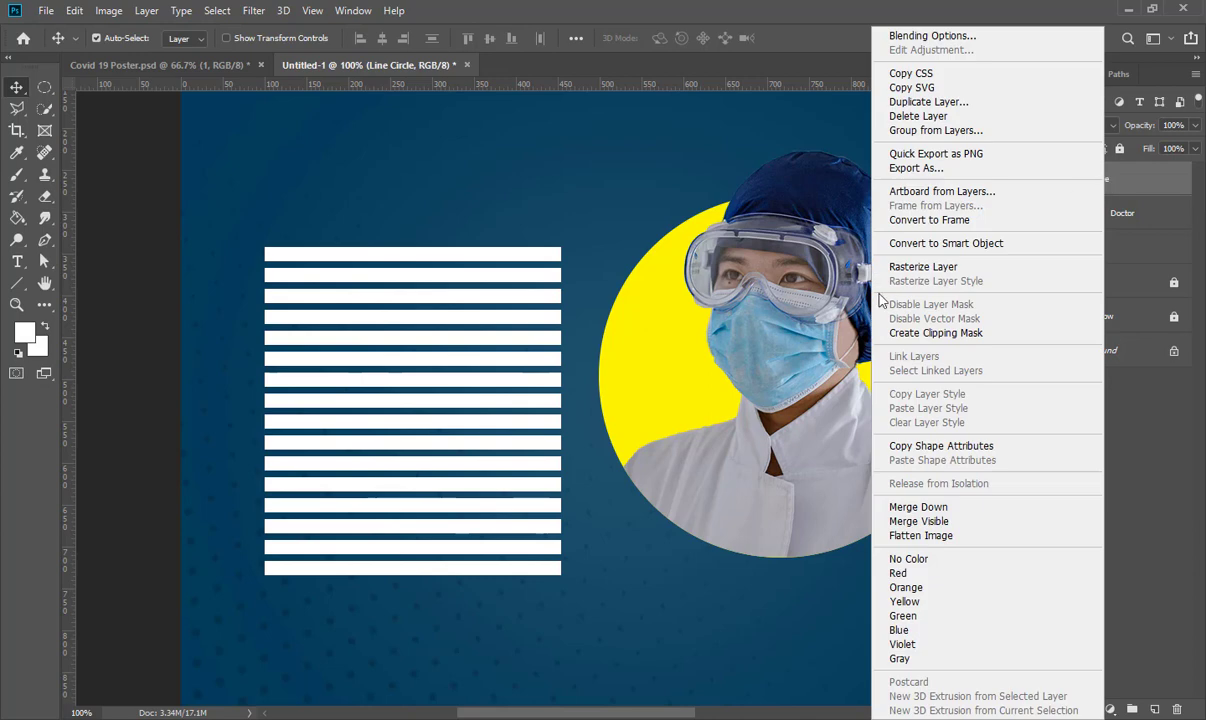
left_click(923, 268)
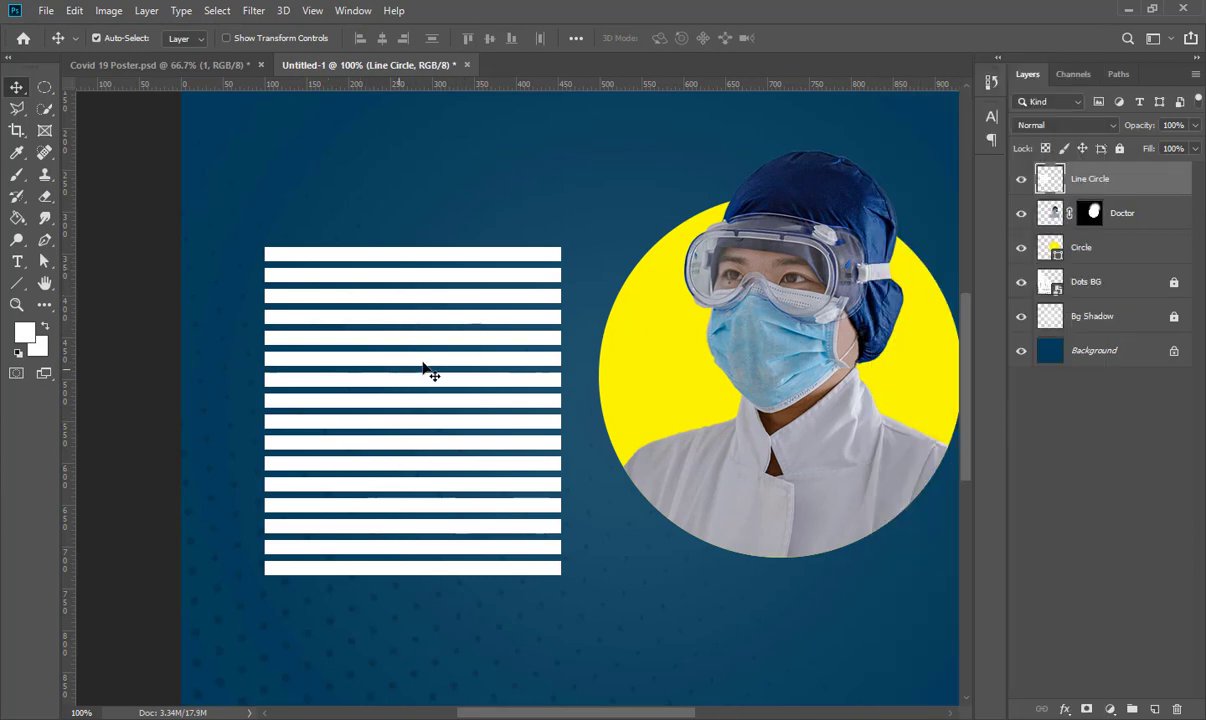
Move the stripes up to clear space and draw a circular frame about 215 px wide below them with the Frame tool
left_click_drag(370, 444, 325, 389)
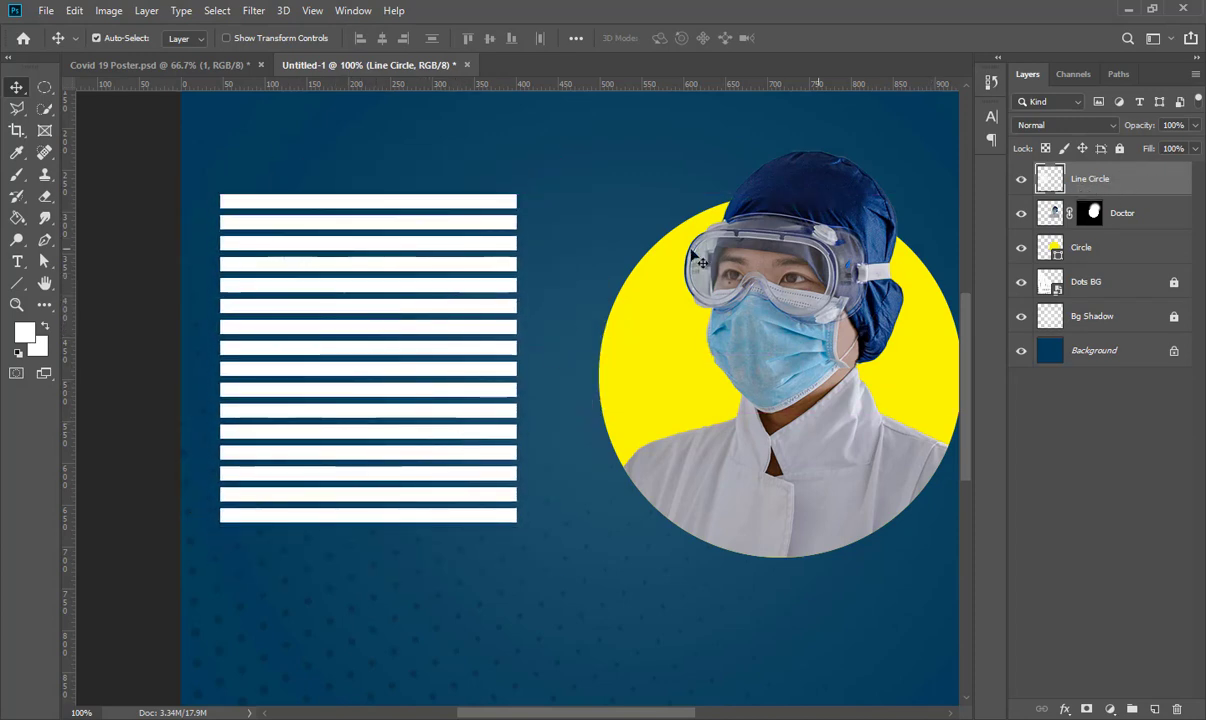
left_click_drag(427, 309, 455, 238)
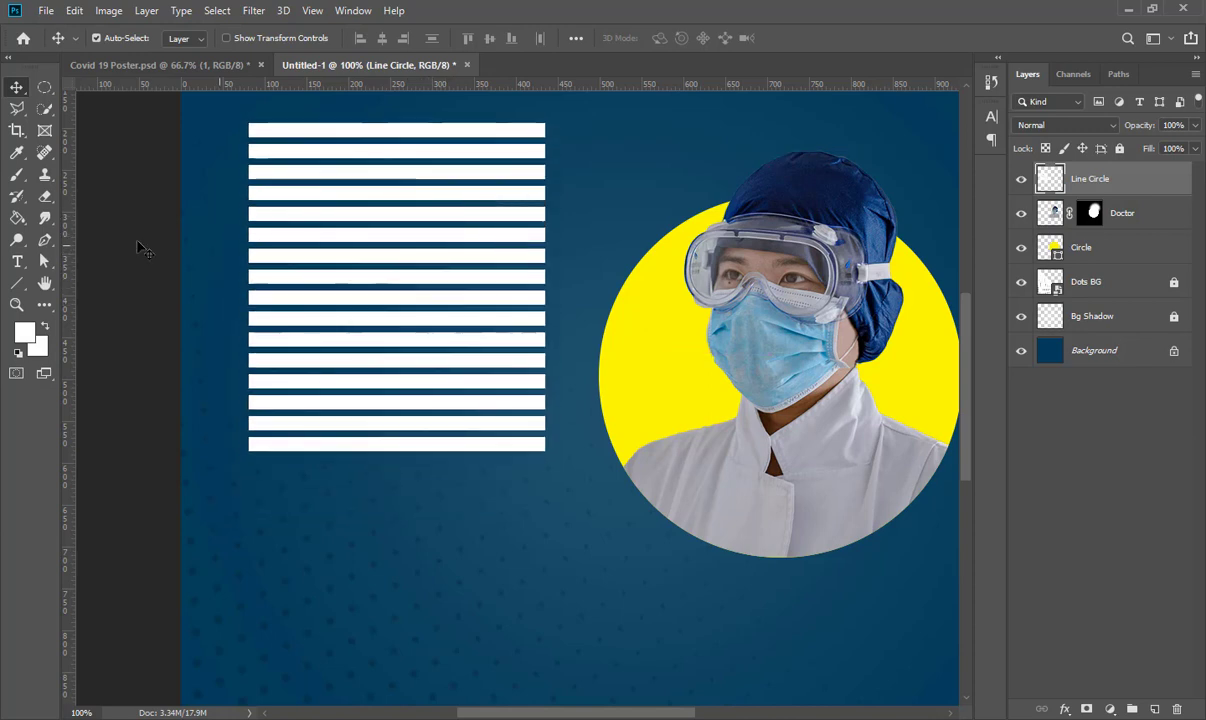
left_click(45, 131)
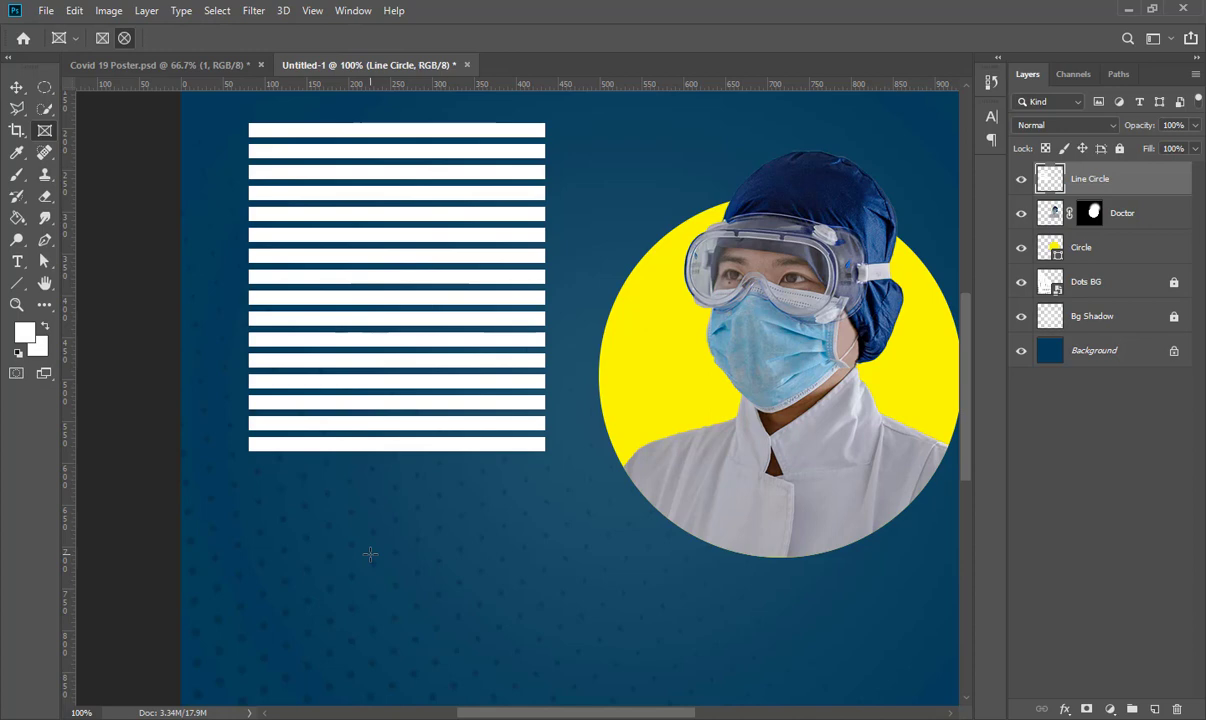
left_click_drag(370, 554, 509, 647)
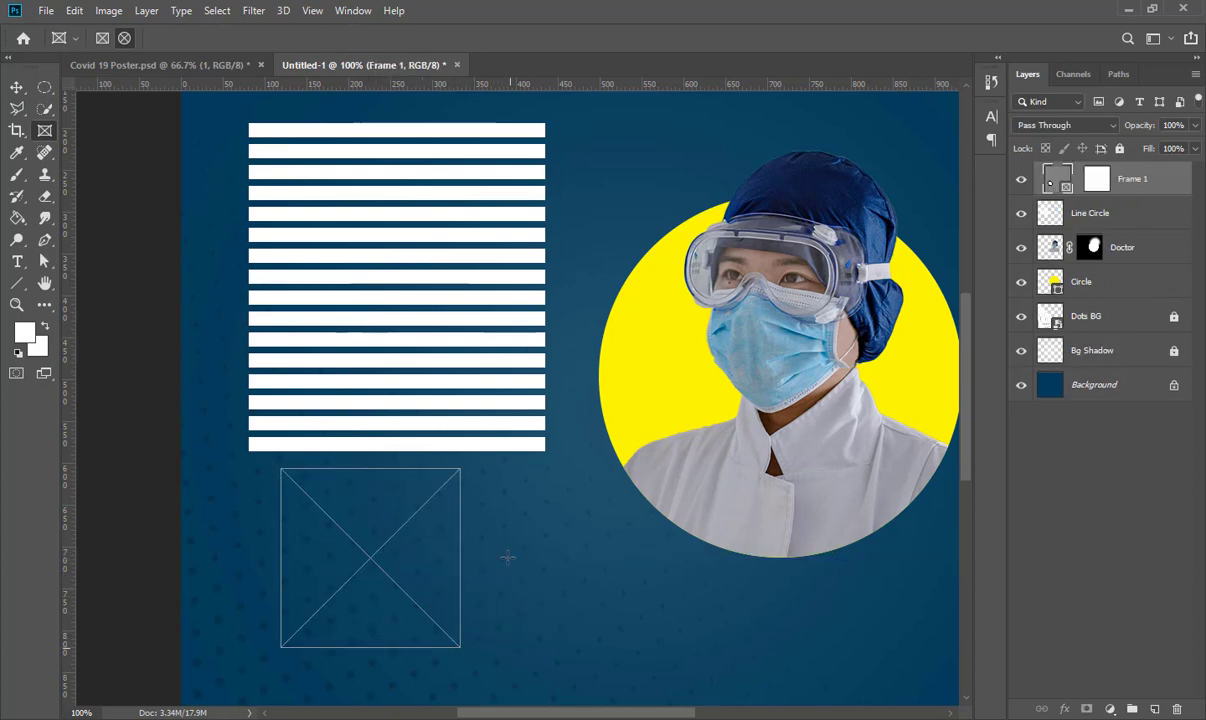
Place the Line Circle stripes inside the circular frame so that they are cropped to a circle
left_click(19, 89)
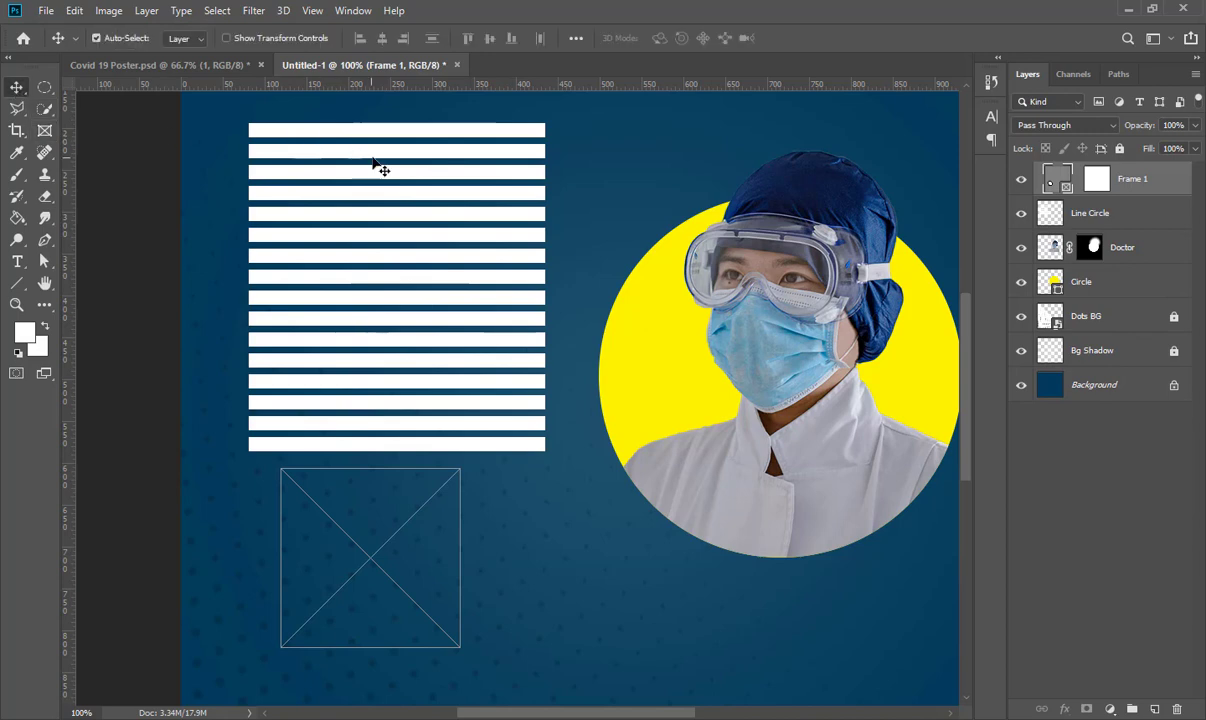
left_click_drag(378, 158, 353, 418)
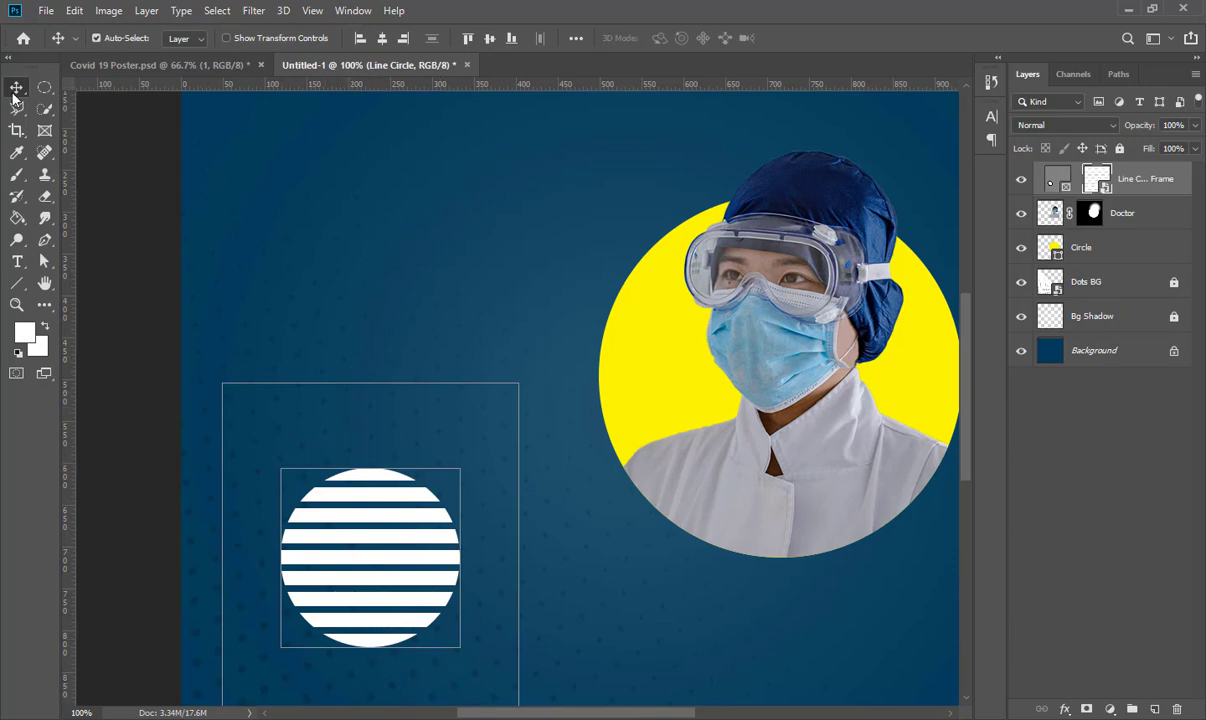
left_click(621, 646)
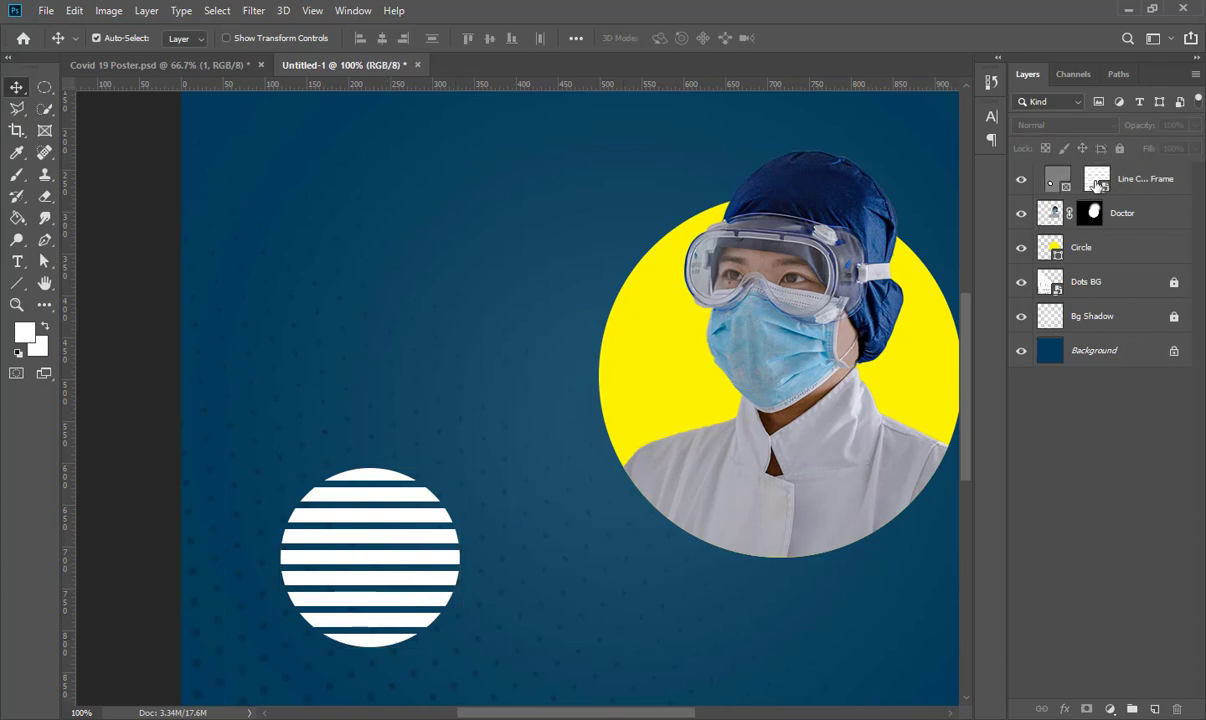
Convert the circular frame and its stripe content to one smart object and clear the selection
left_click(1075, 186)
left_click(1055, 185, "ctrl")
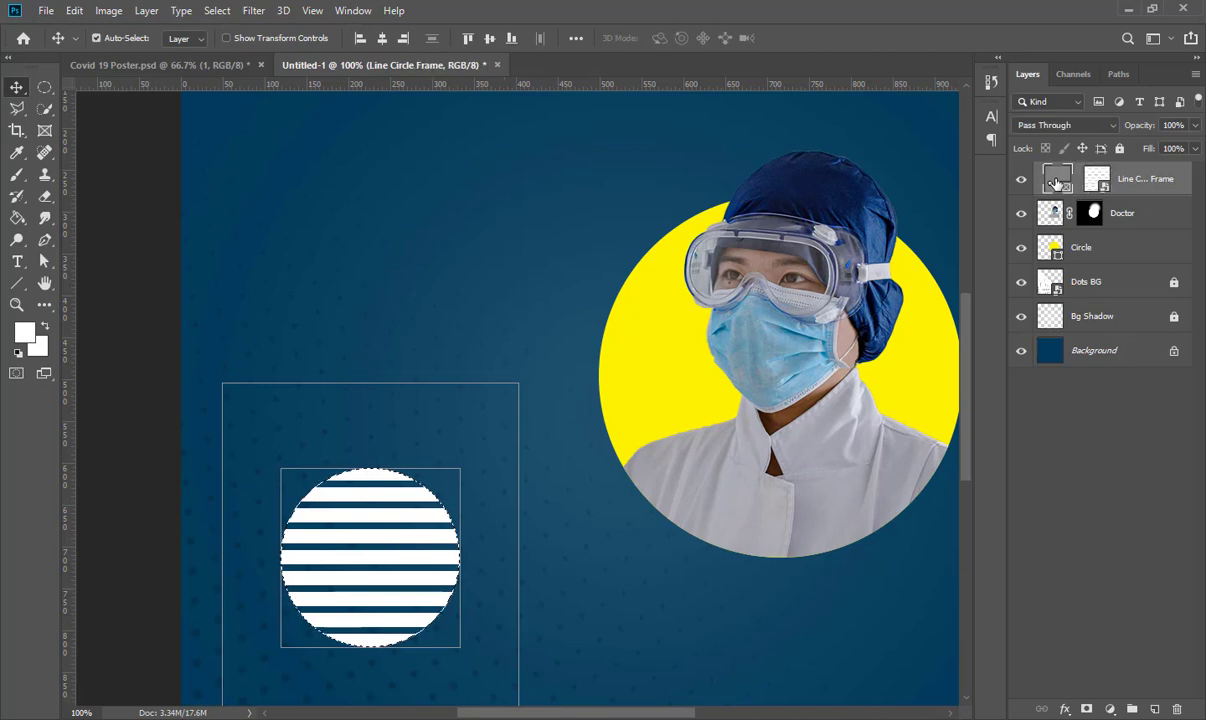
left_click(1098, 186)
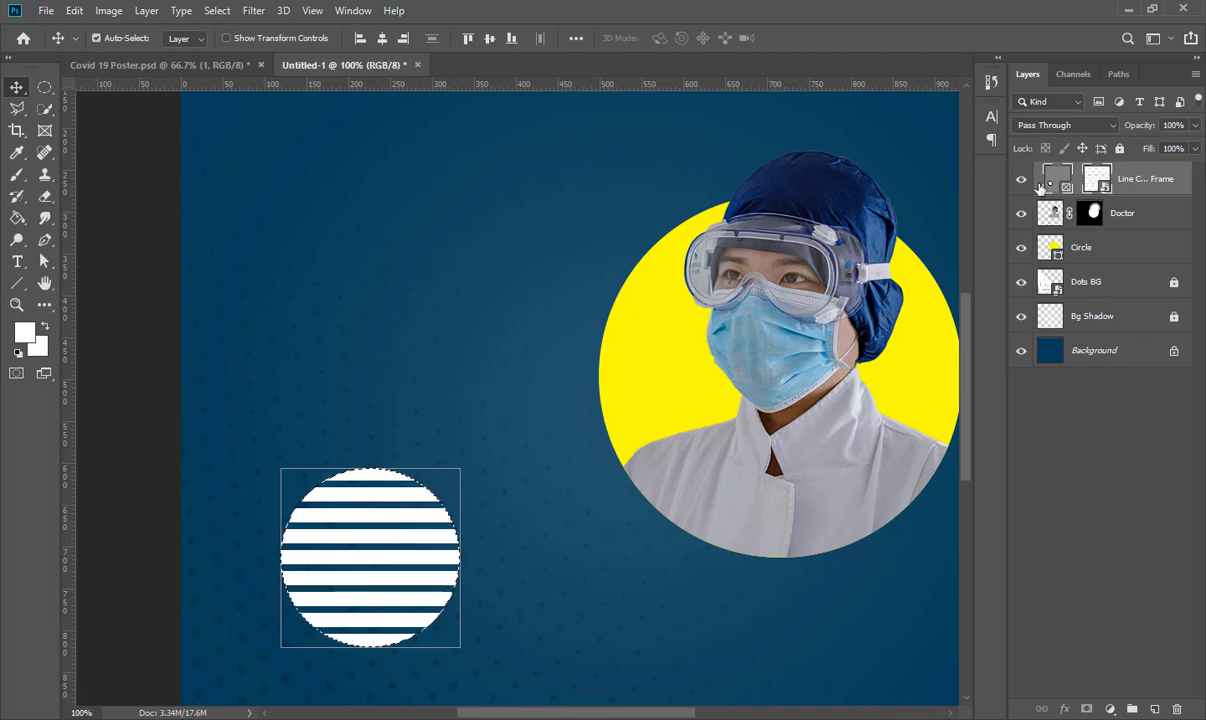
right_click(1140, 187)
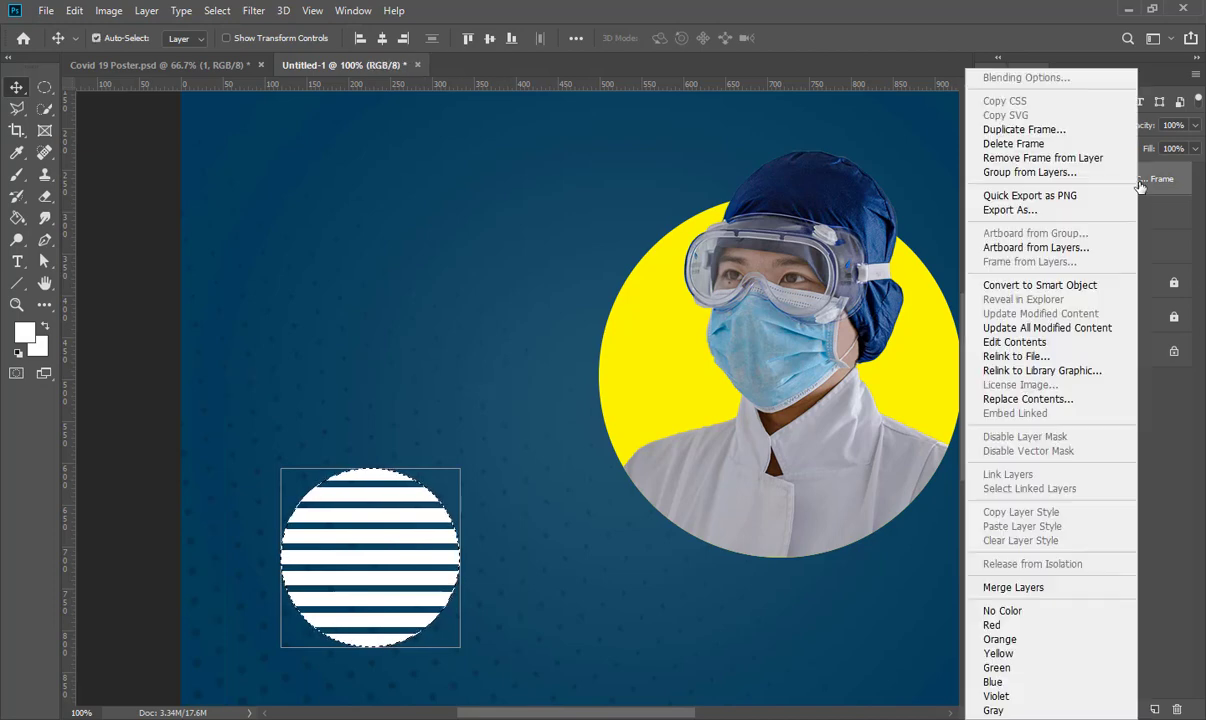
left_click(1040, 287)
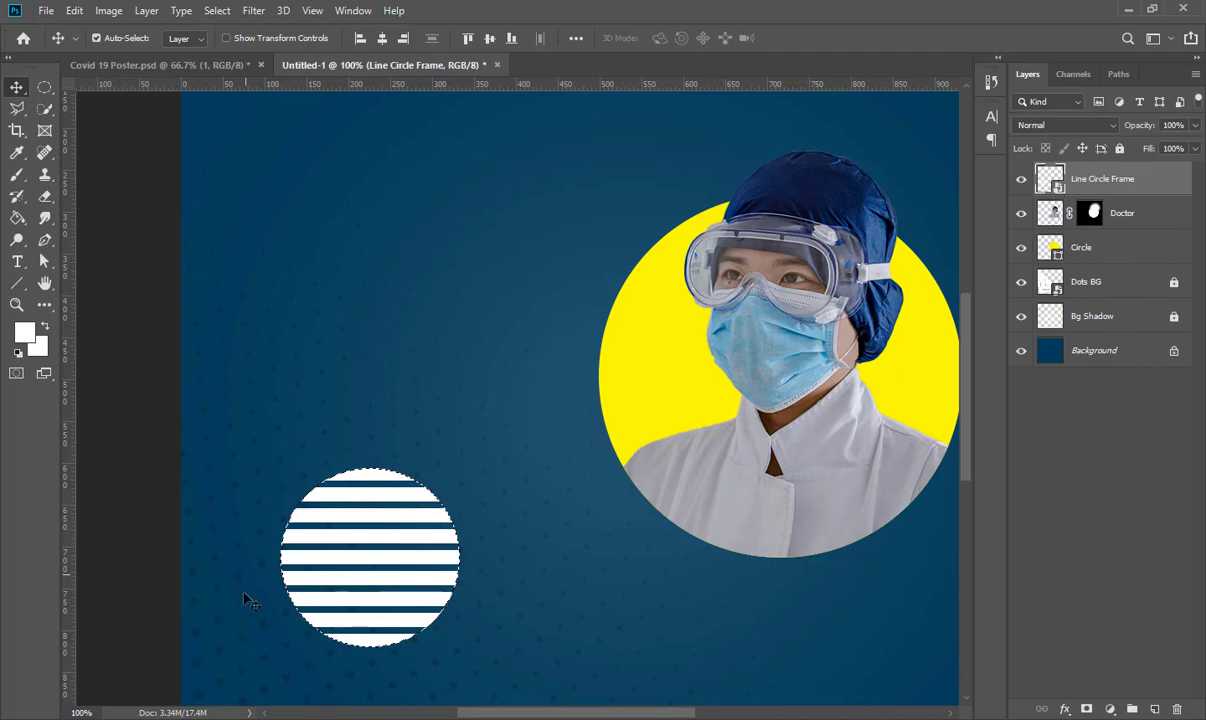
left_click(322, 535)
key("ctrl+d")
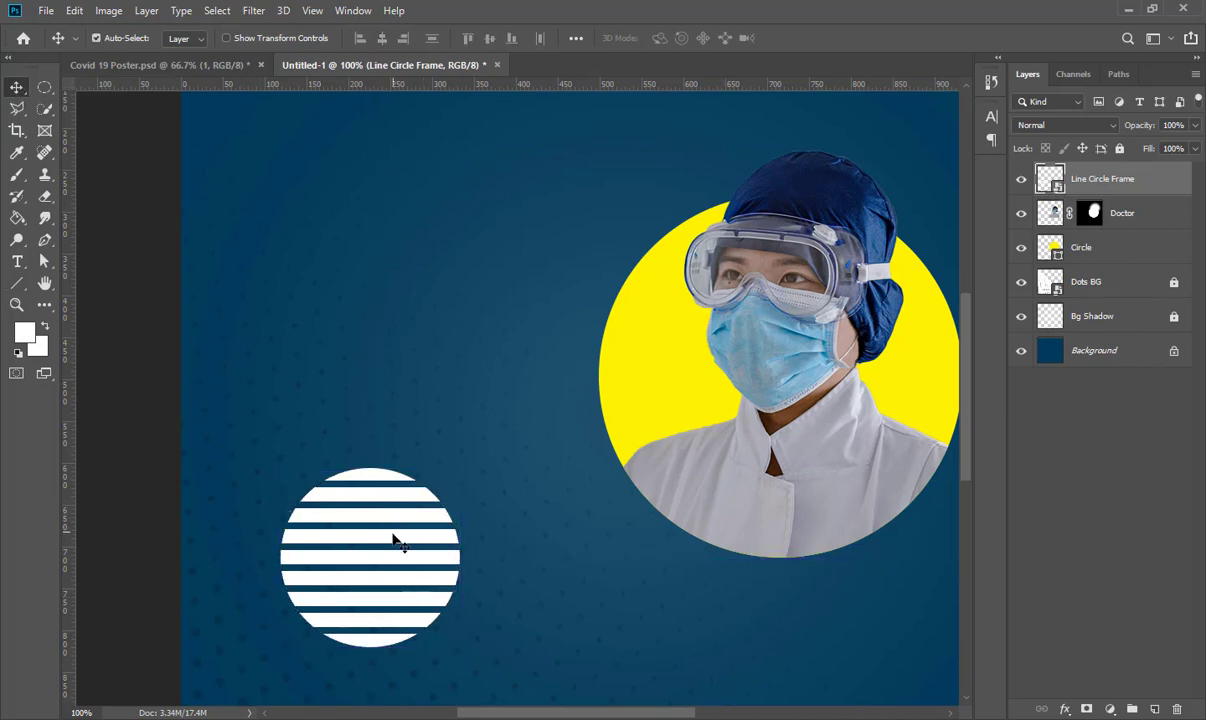
Duplicate the striped circle twice, then shrink the lower copy to about 85 px wide and place it below the yellow circle's lower-left edge
left_click_drag(395, 541, 547, 203)
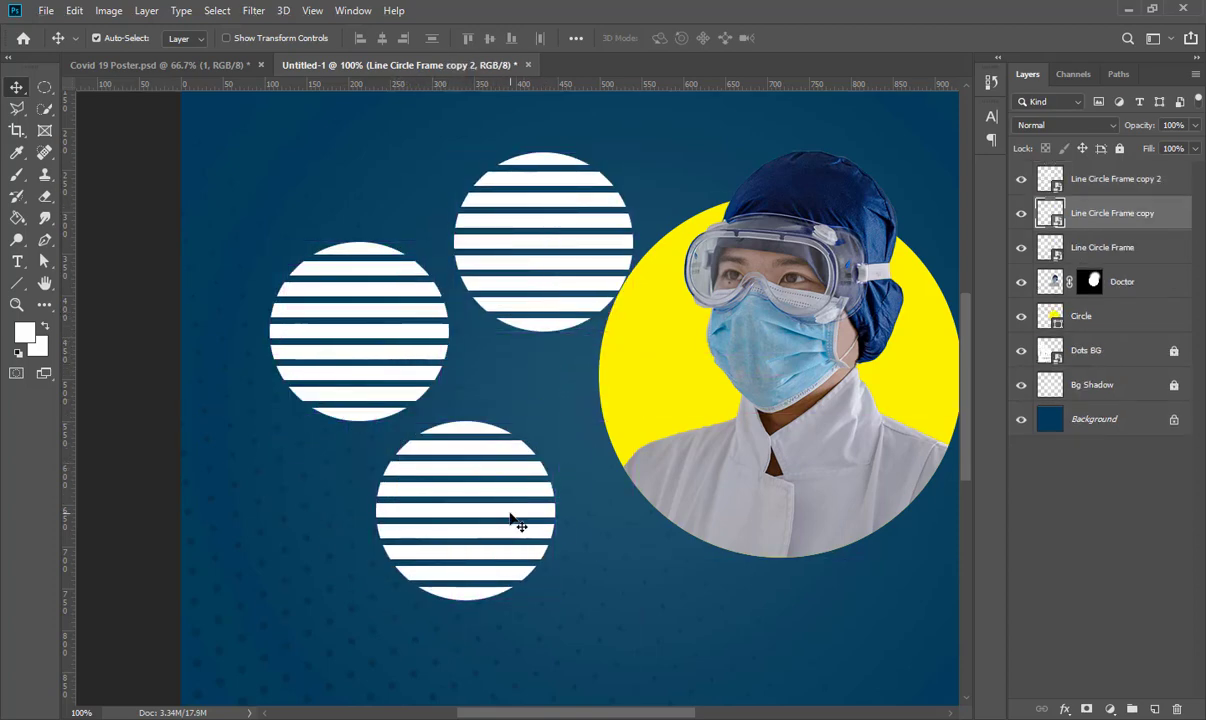
key("ctrl+t")
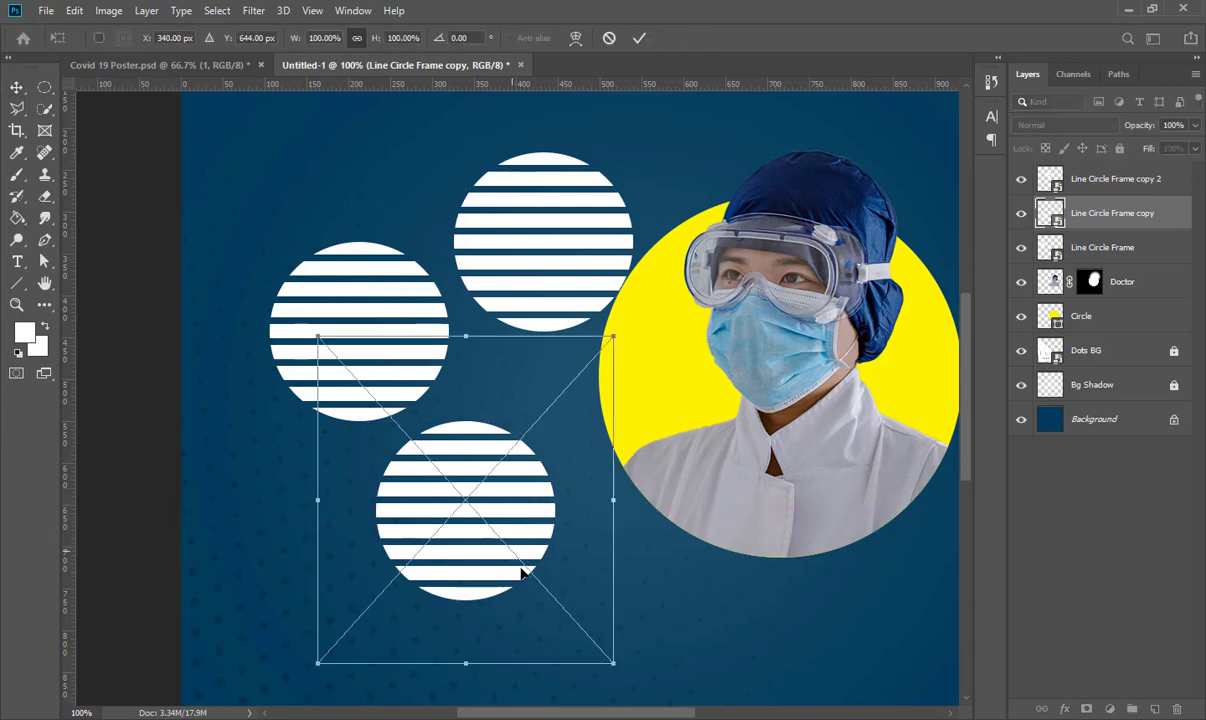
left_click_drag(469, 663, 466, 565)
left_click_drag(466, 519, 600, 597)
key("Return")
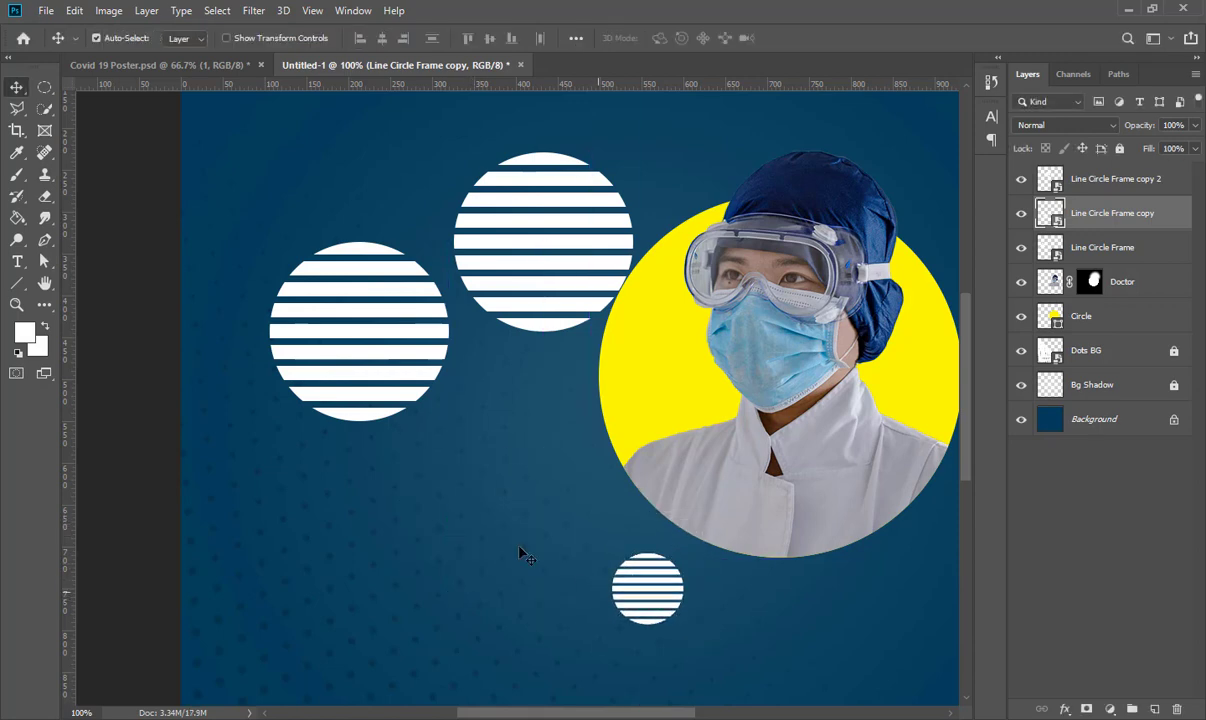
Scale the second striped circle copy to 41.33% and place it just left of the small one
left_click_drag(548, 291, 535, 395)
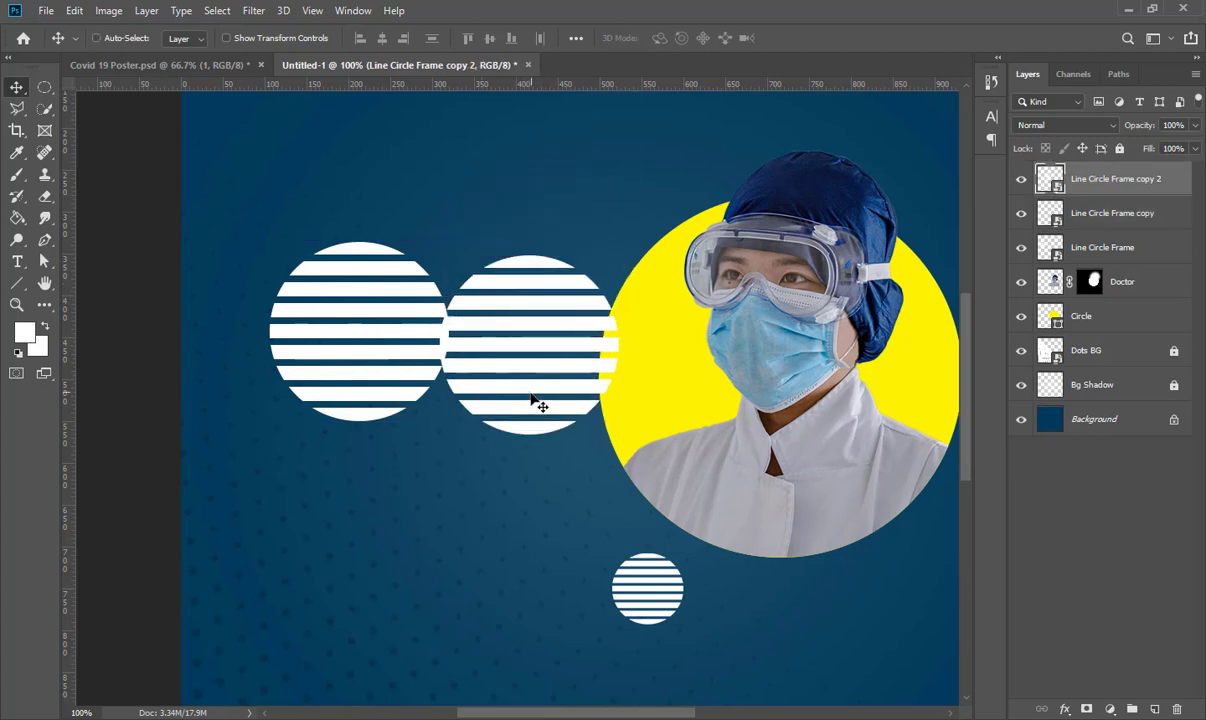
key("ctrl+t")
left_click_drag(531, 473, 525, 618)
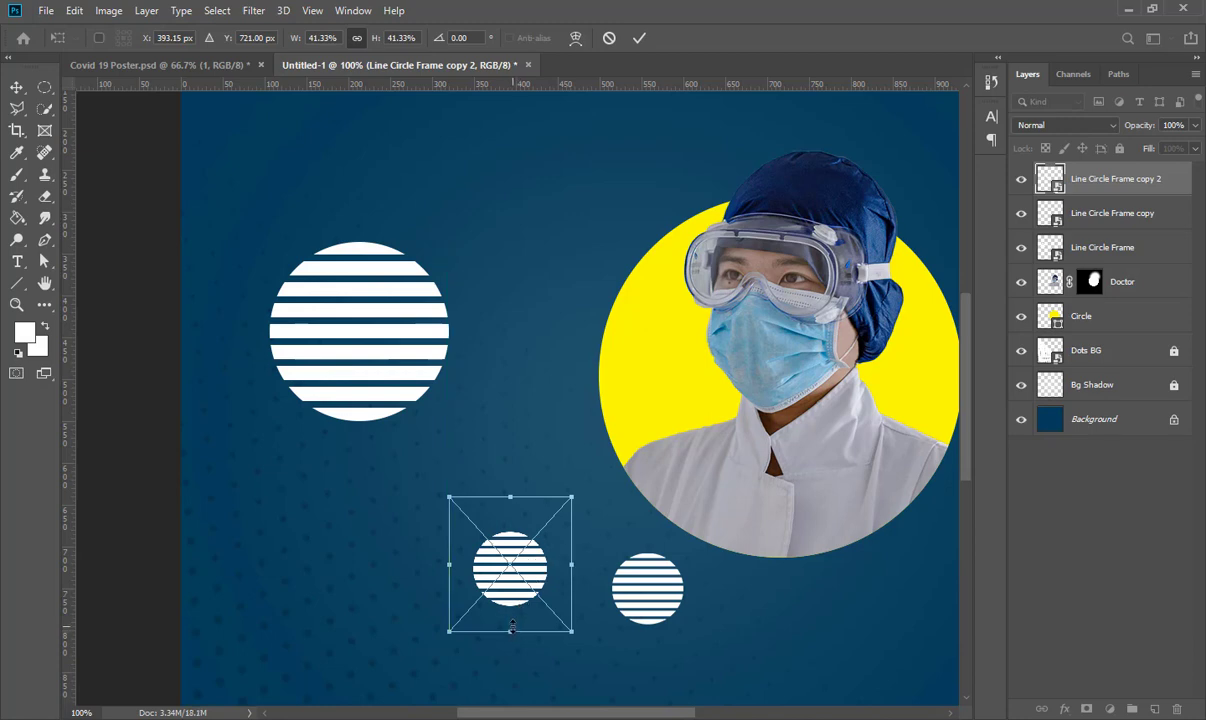
key("Return")
Move the large striped circle down slightly and scale it to 88.78%
left_click_drag(384, 410, 383, 445)
key("ctrl+t")
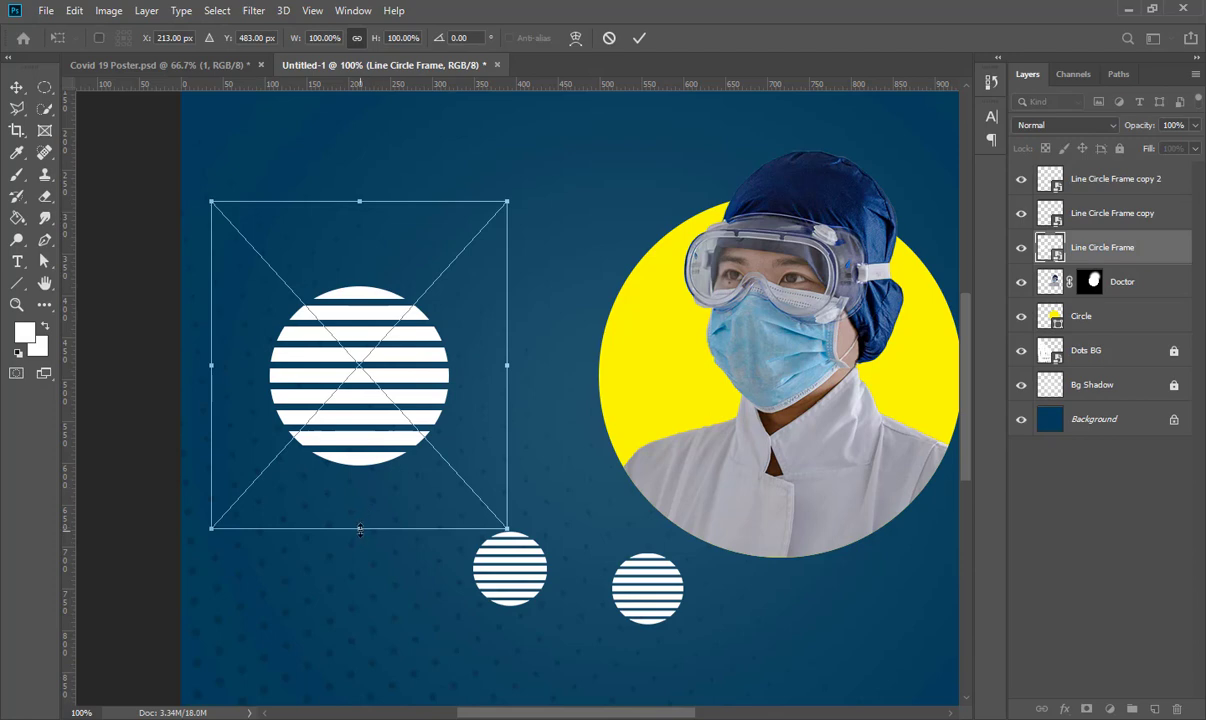
mouse_move(360, 529)
left_mouse_down()
mouse_move(358, 498)
mouse_move(362, 510)
left_mouse_up()
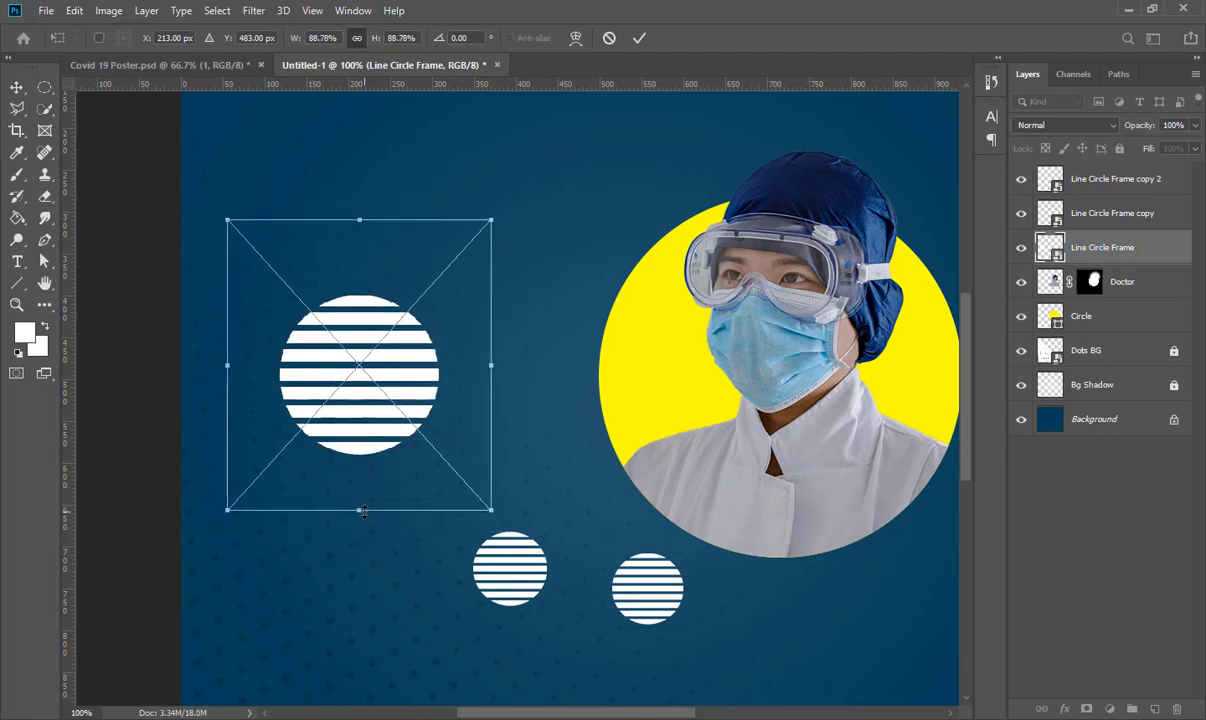
key("Return")
Set the layer opacity of all three striped circles to 66%
left_click(1196, 126)
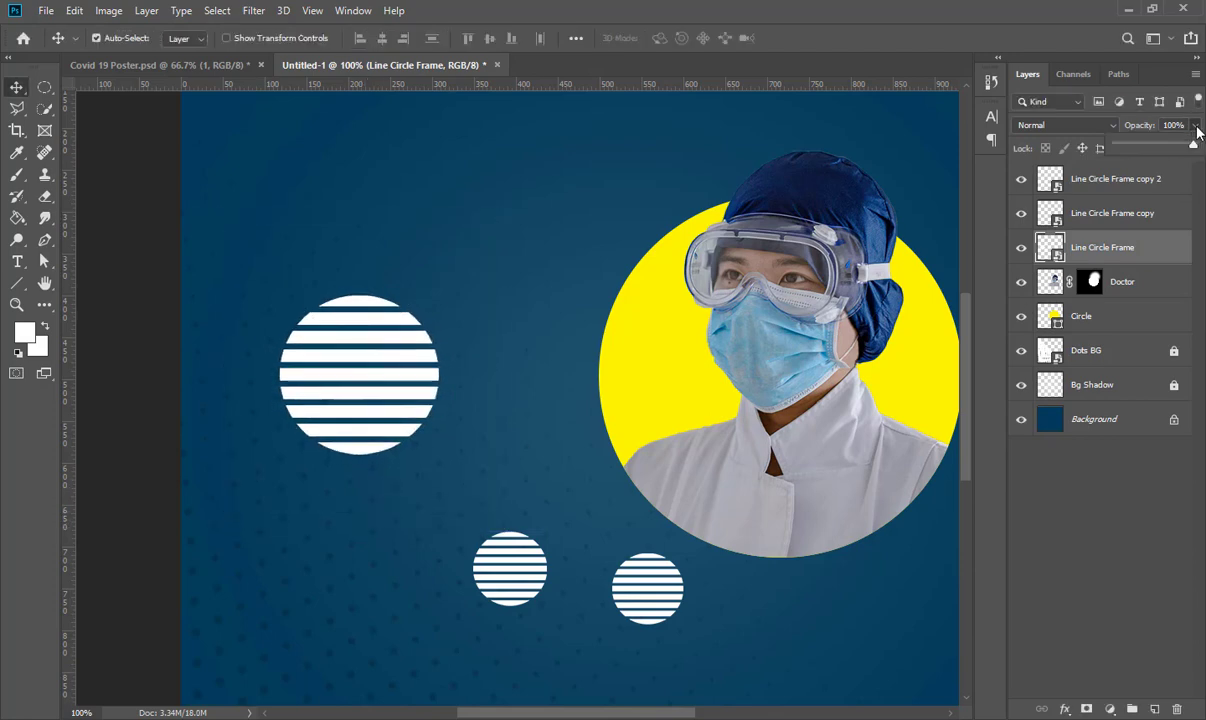
left_click_drag(1192, 150, 1169, 150)
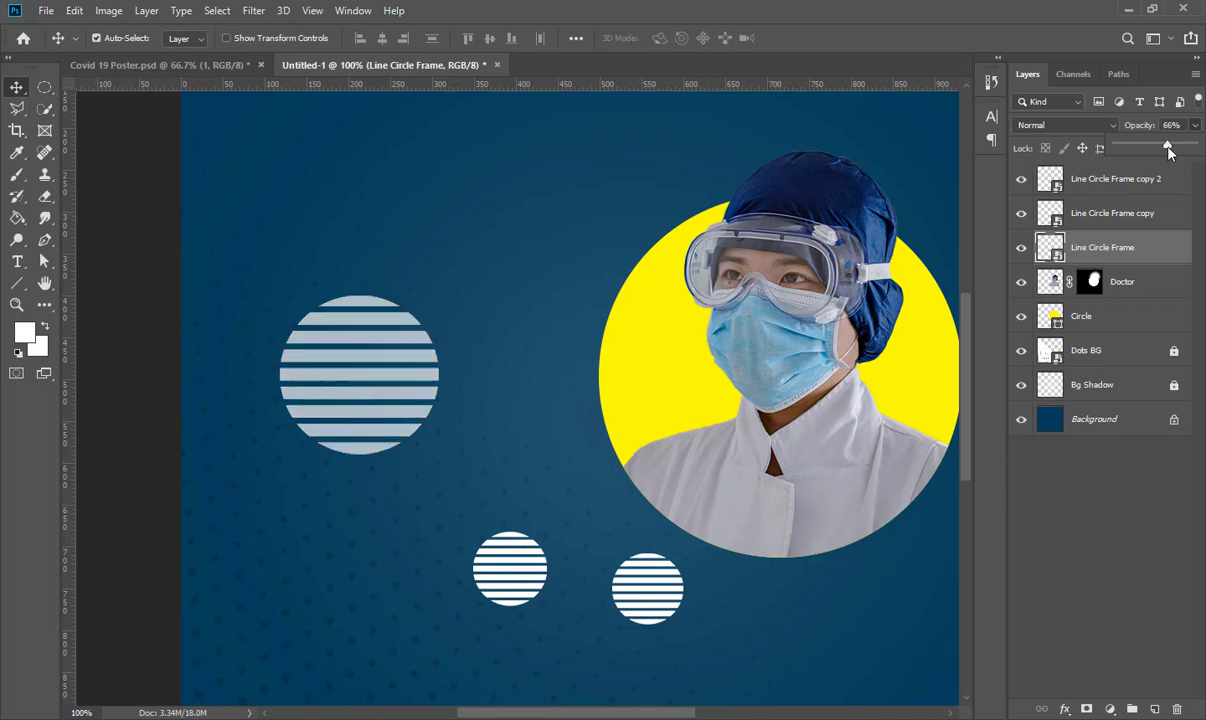
left_click(509, 581)
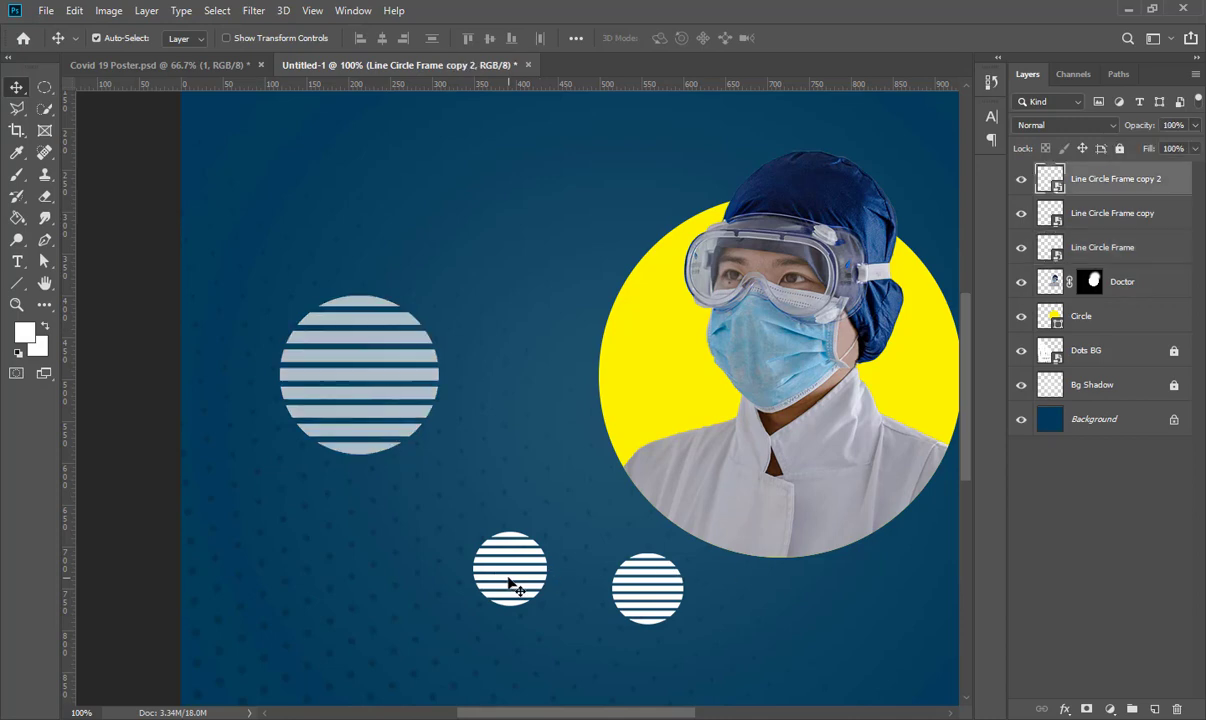
left_click(1193, 126)
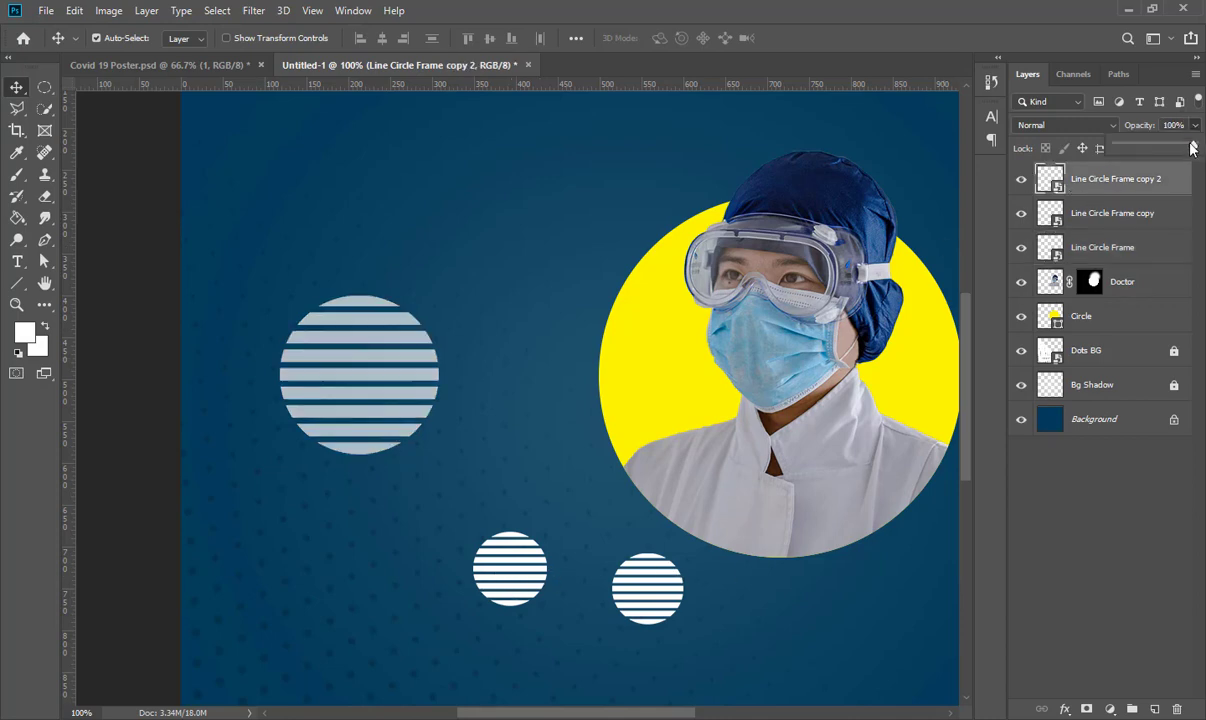
left_click_drag(1192, 148, 1169, 149)
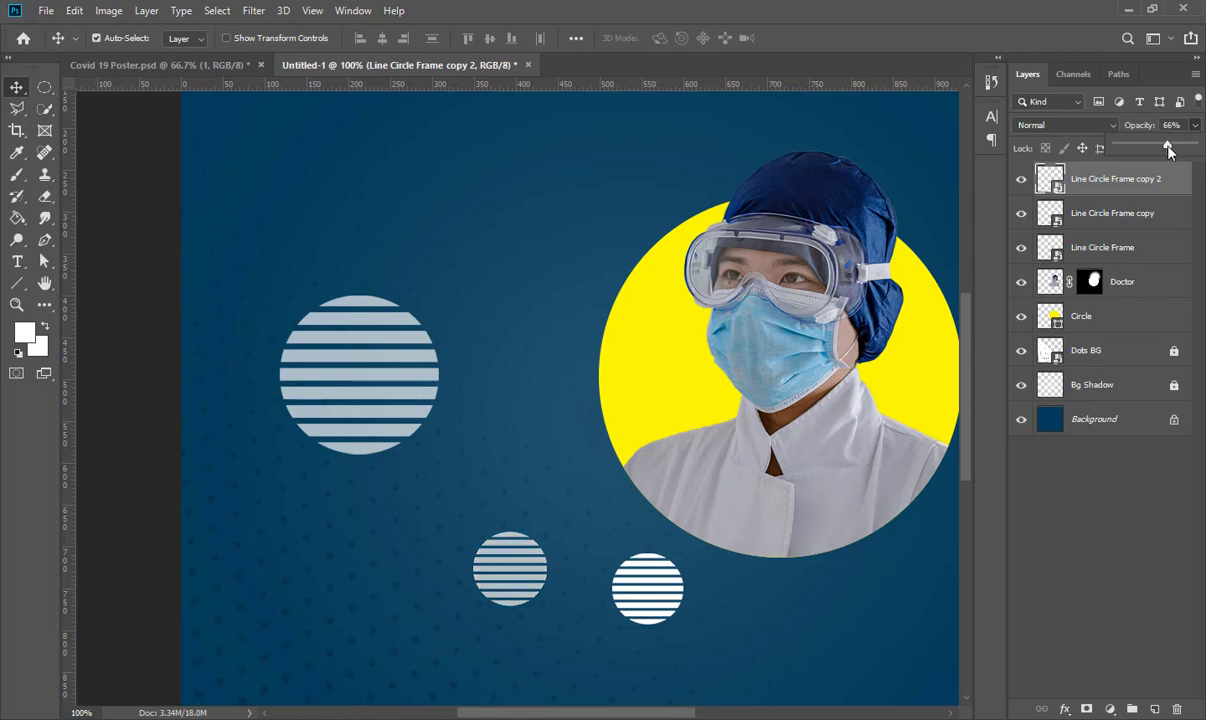
left_click(672, 600)
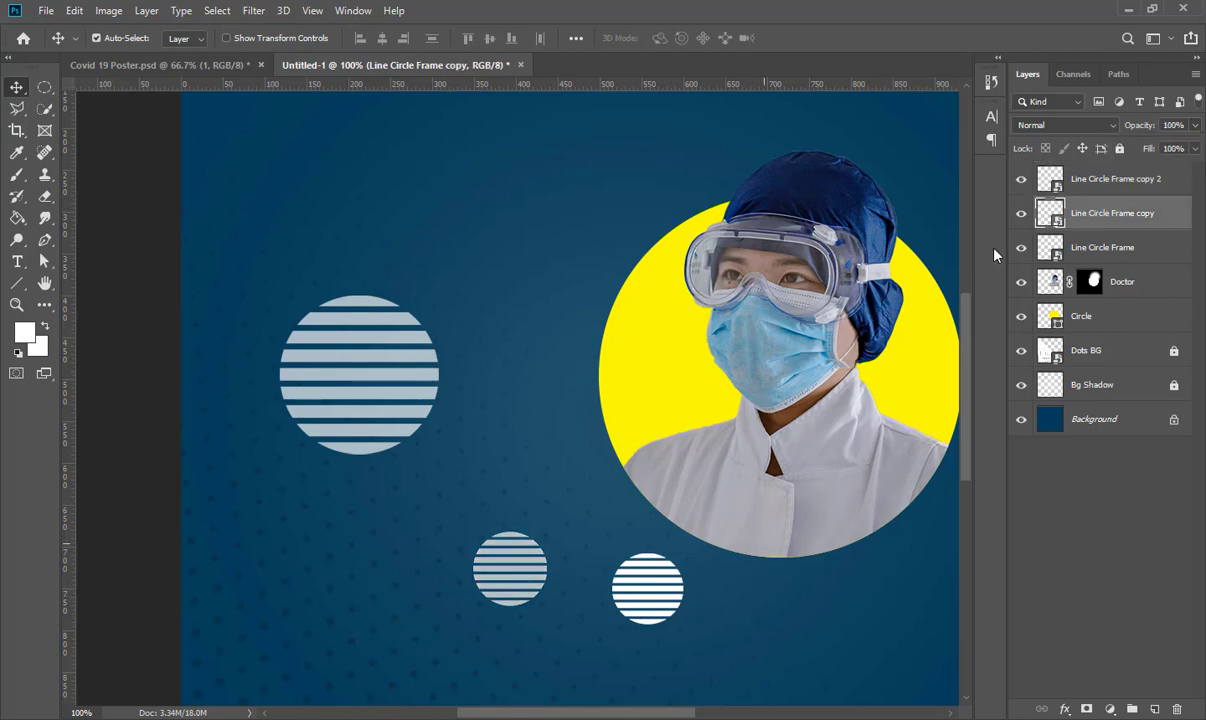
left_click(1194, 126)
left_click_drag(1188, 149, 1168, 150)
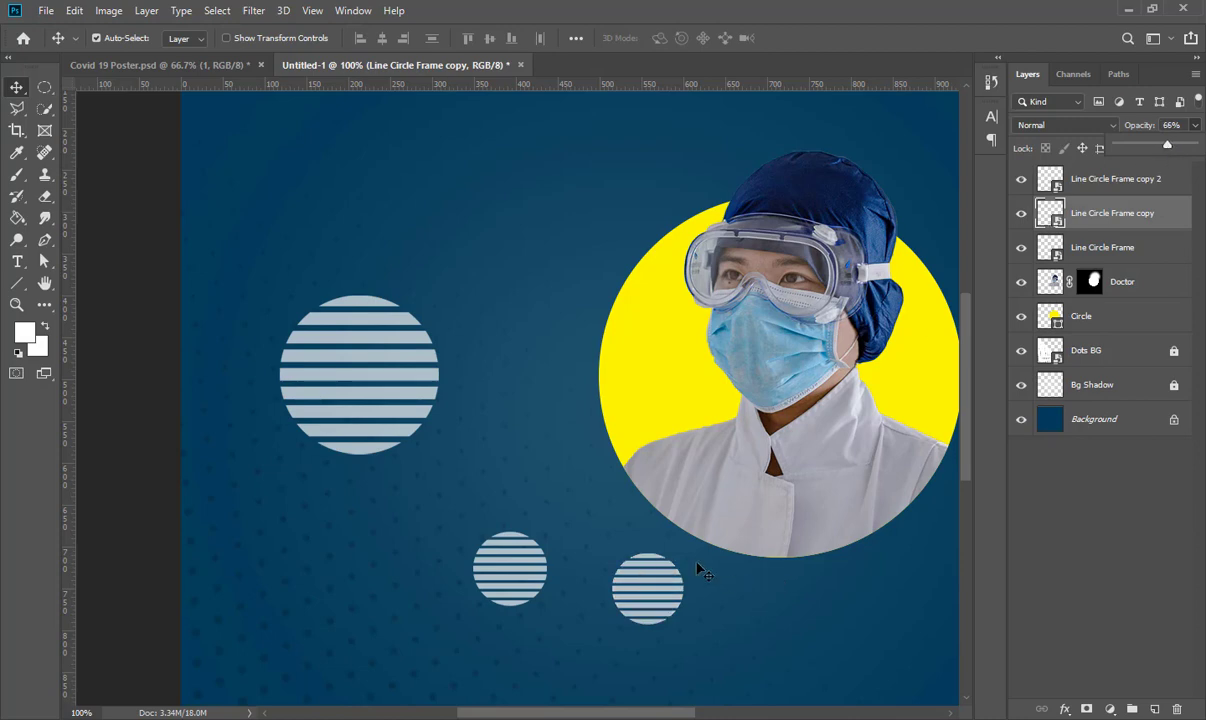
key("ctrl")
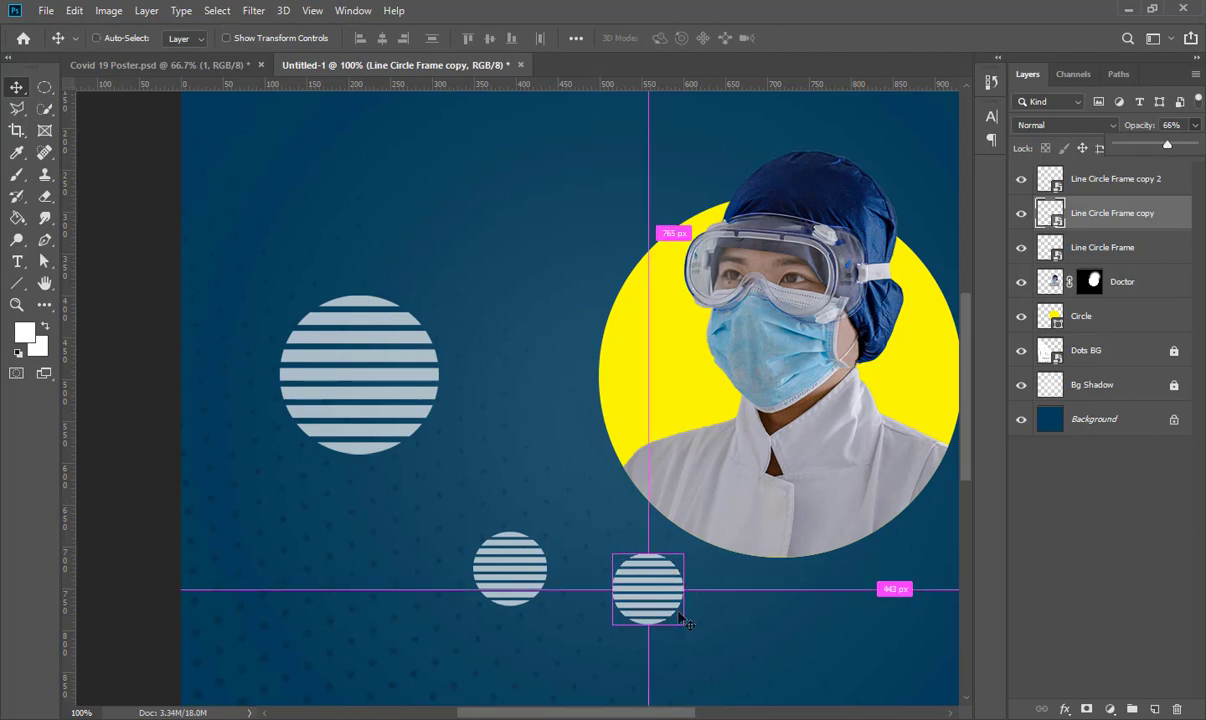
Move the large striped circle to the yellow circle's lower-left edge and the two small ones to its bottom and upper-right edges
left_click(783, 635)
key("ctrl+0")
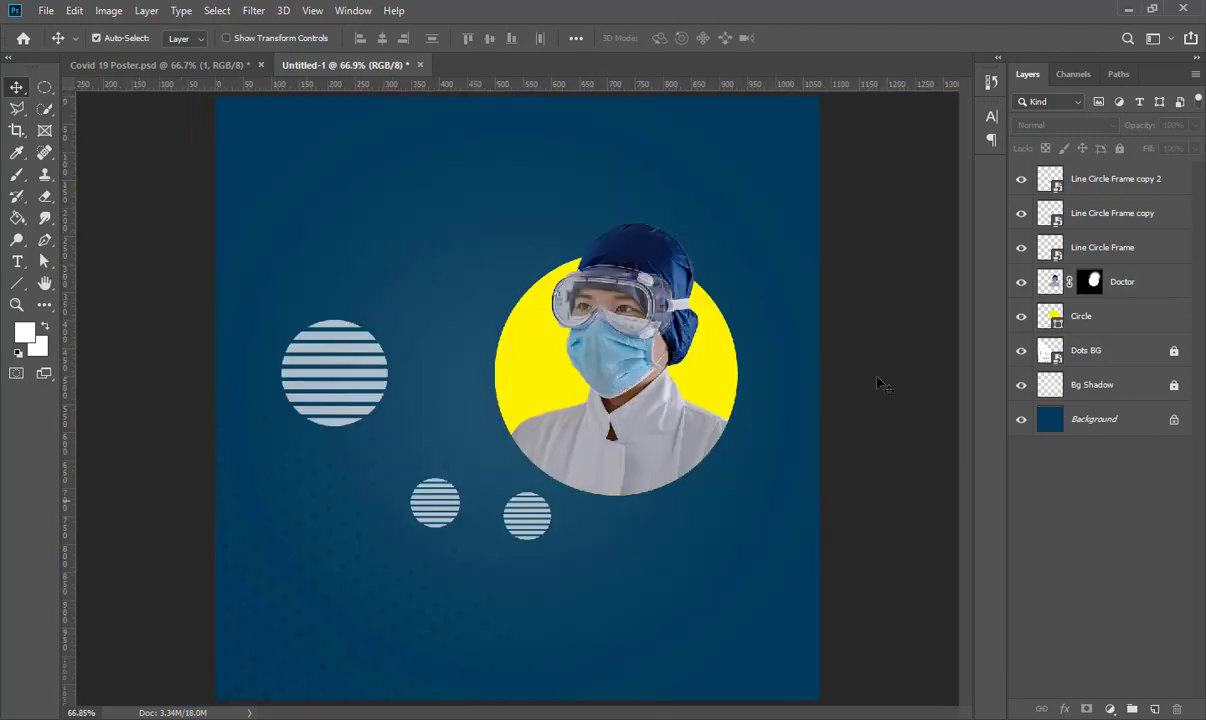
left_click_drag(378, 388, 526, 430)
left_click_drag(537, 522, 659, 504)
left_click_drag(452, 528, 745, 340)
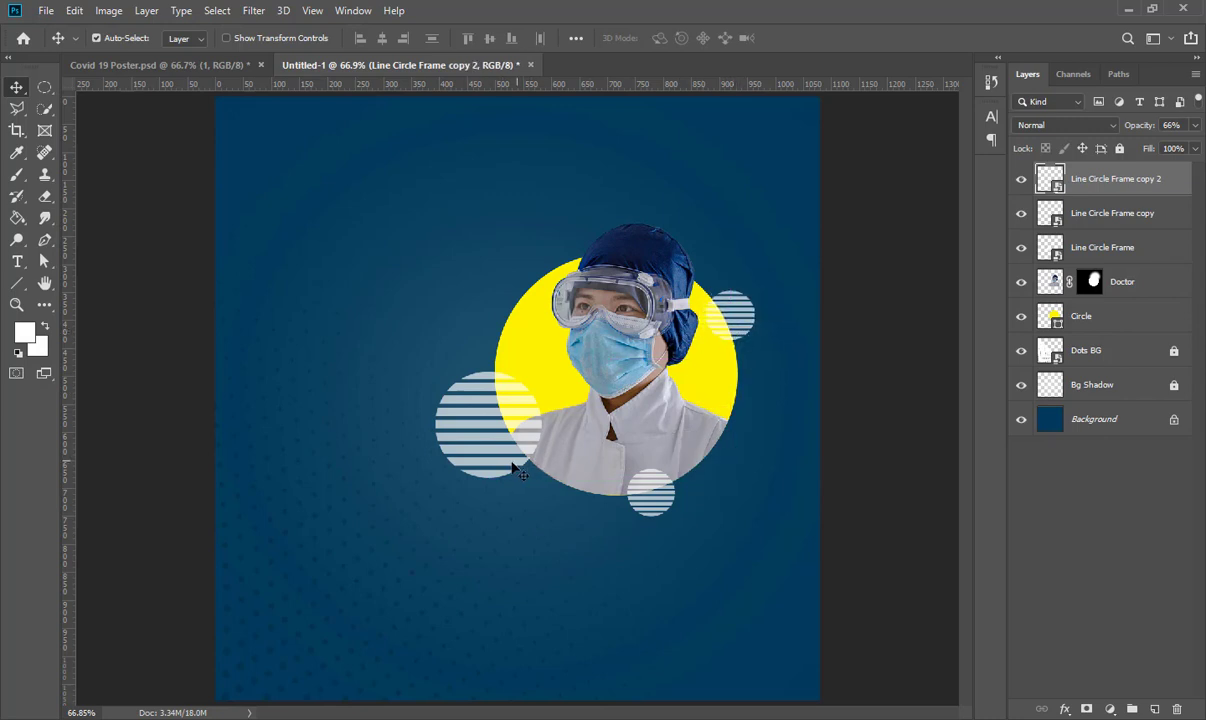
left_click_drag(489, 442, 495, 445)
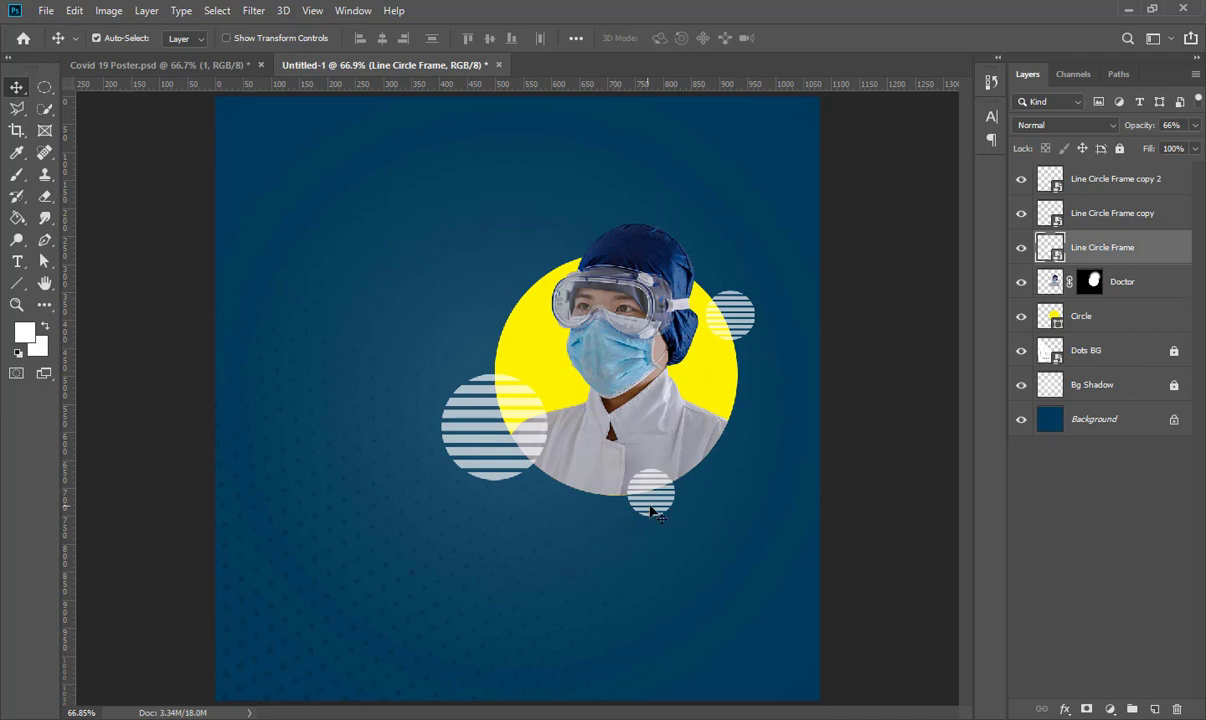
Enlarge the small striped circle at the bottom and place it over the yellow circle's lower-right edge
left_click_drag(650, 511, 682, 541)
key("ctrl+t")
key("Return")
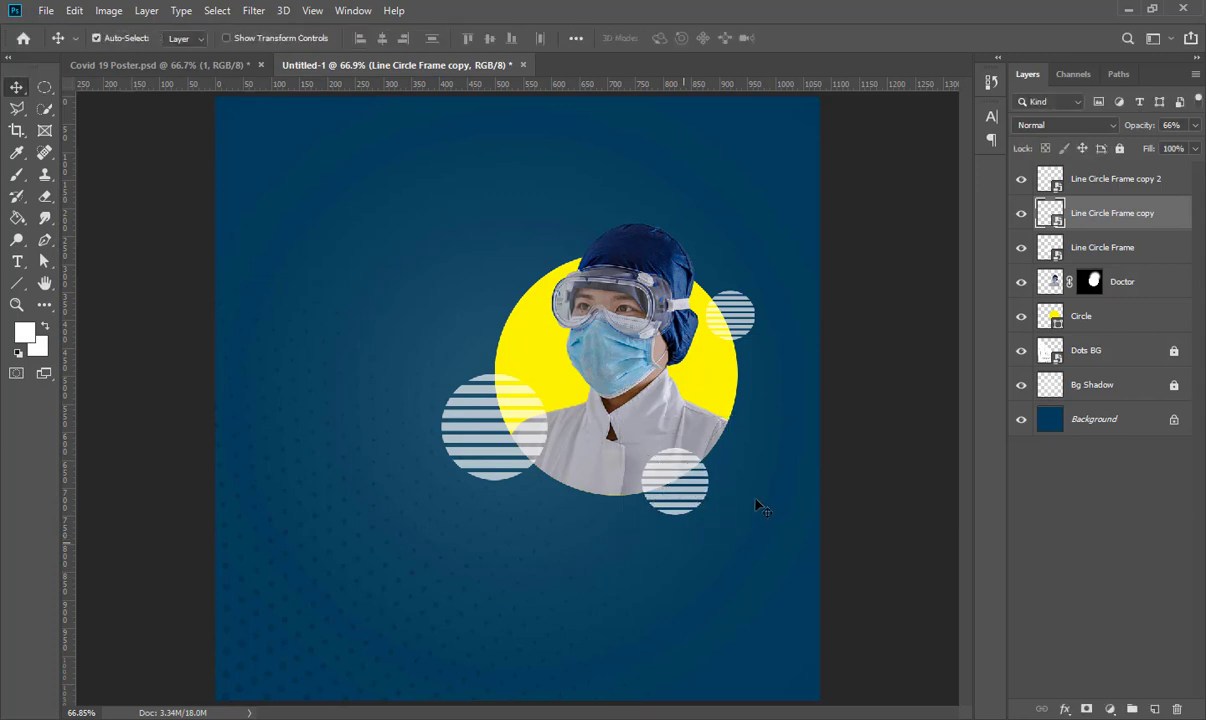
Scale the upper-right striped circle to 56.12% and shift it slightly outward on the yellow circle's edge
key("ctrl+j")
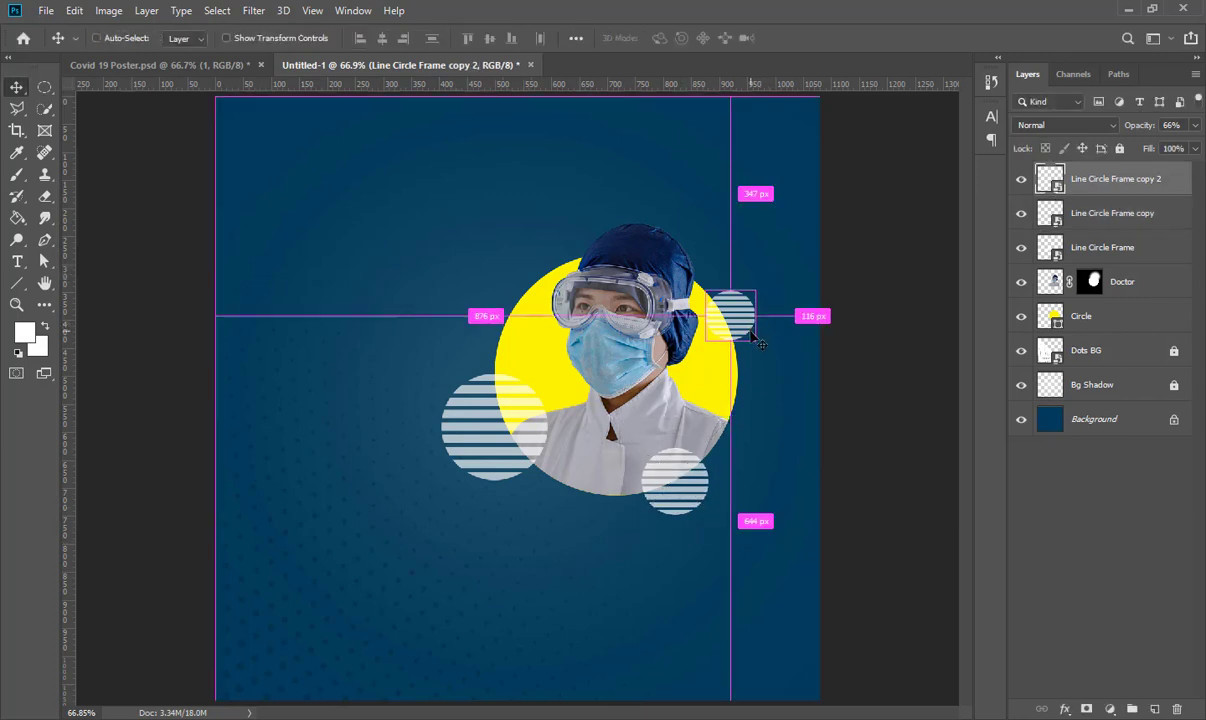
key("ctrl+t")
left_click_drag(731, 355, 752, 343)
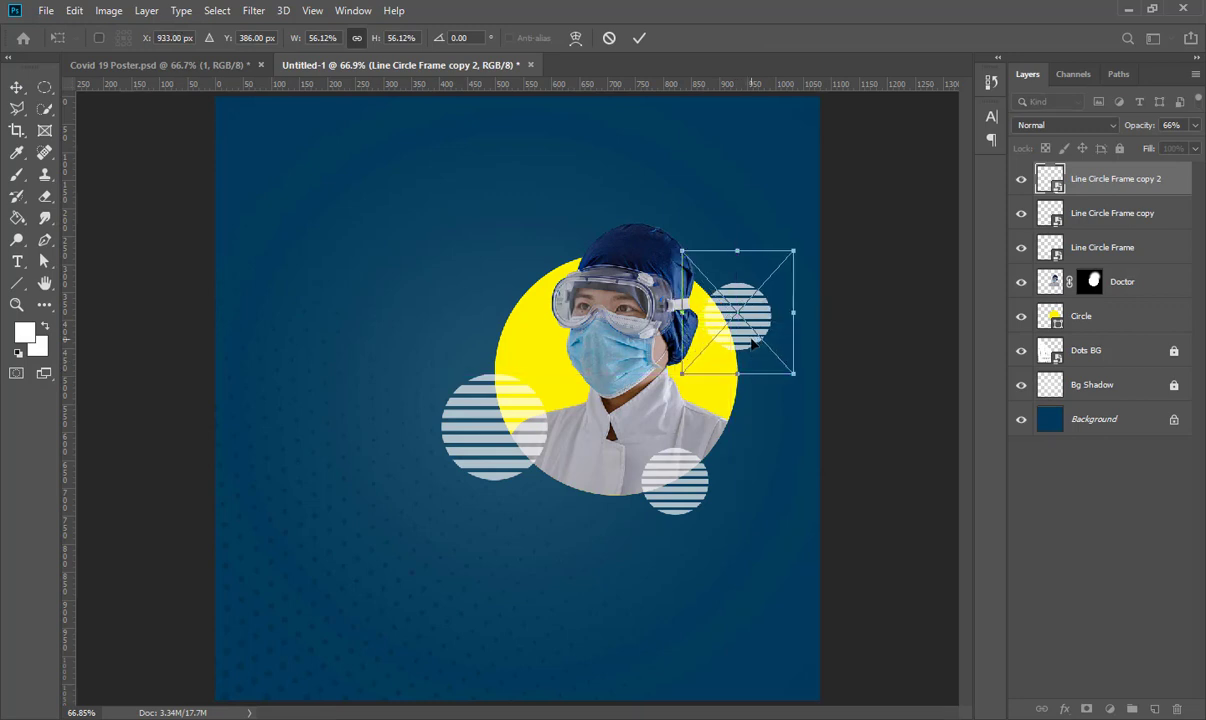
key("Return")
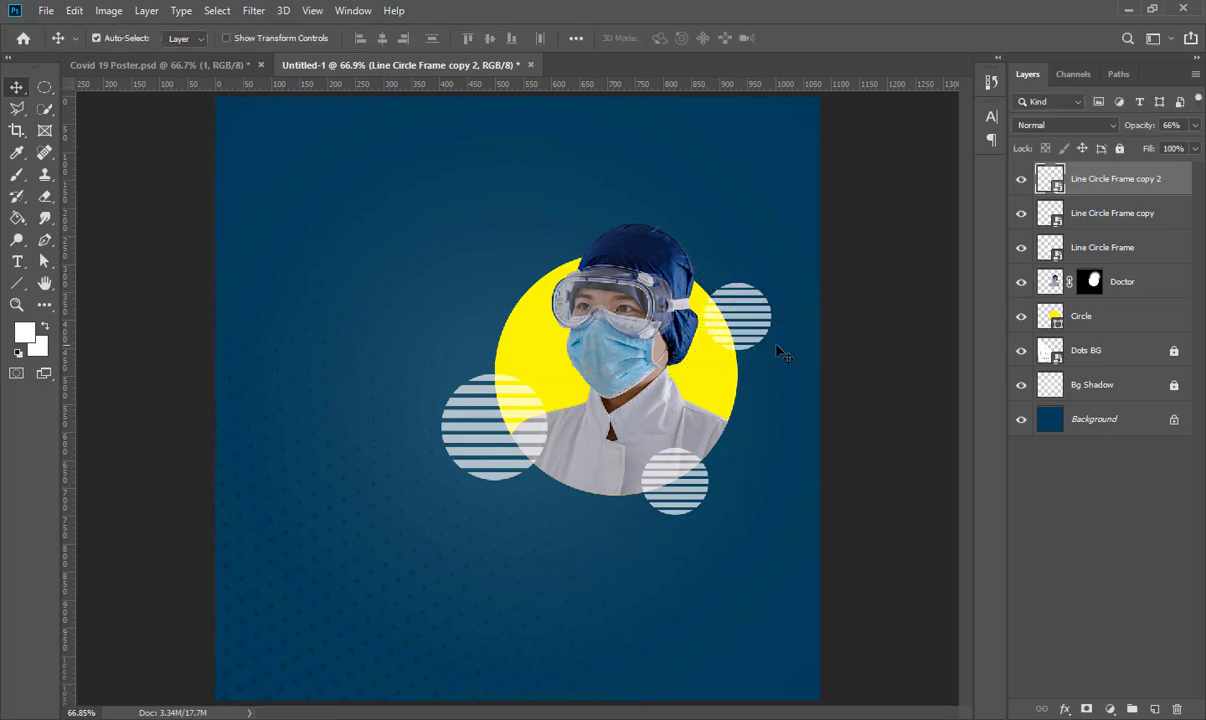
Move the layers of the large and upper-right striped circles below the yellow Circle layer
key("ctrl")
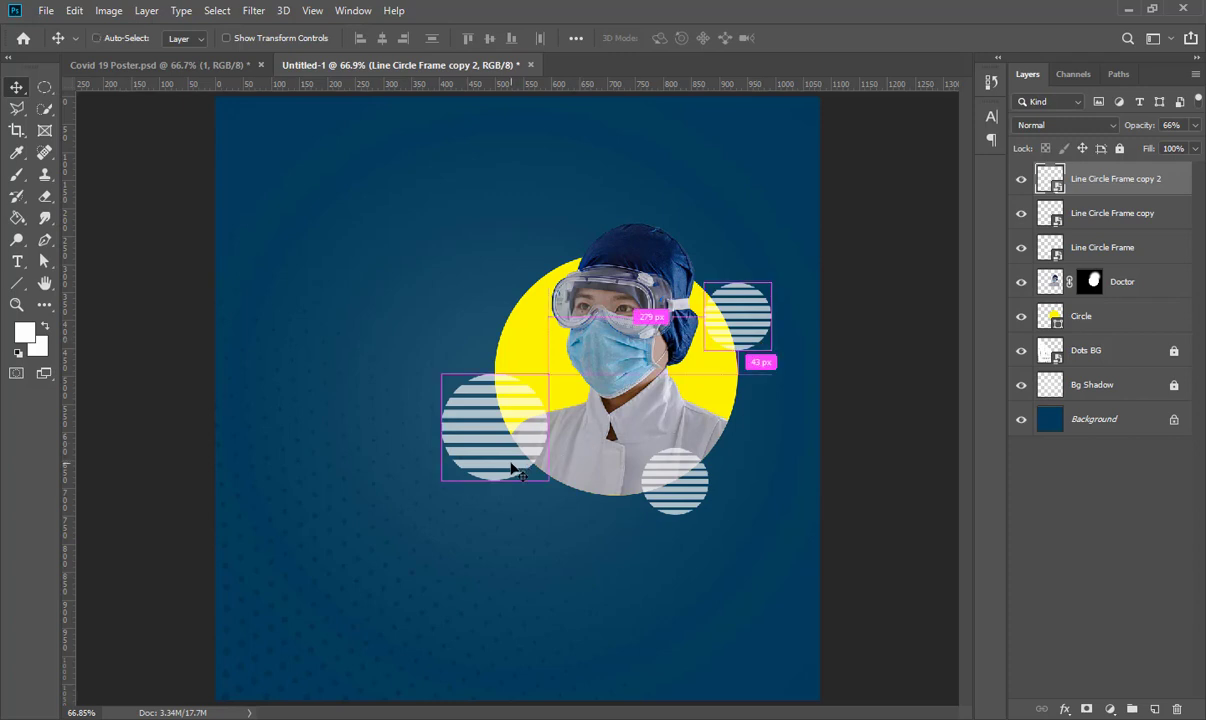
left_click_drag(512, 458, 512, 458)
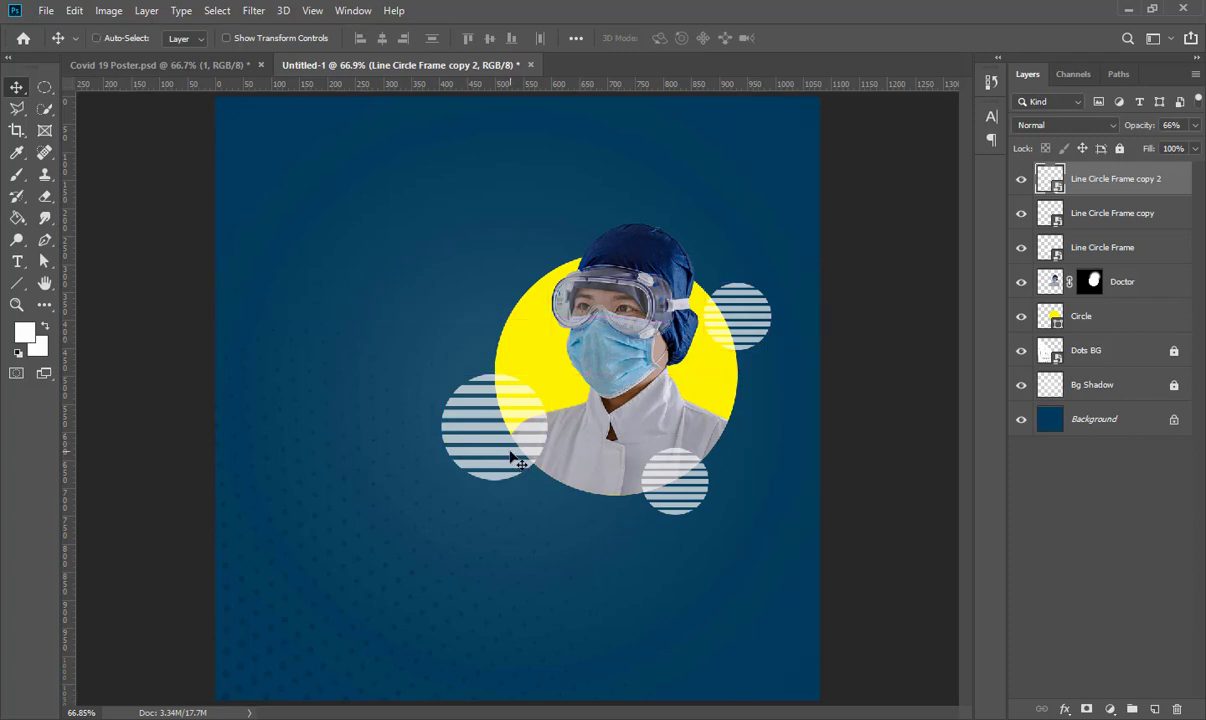
left_click(1022, 248)
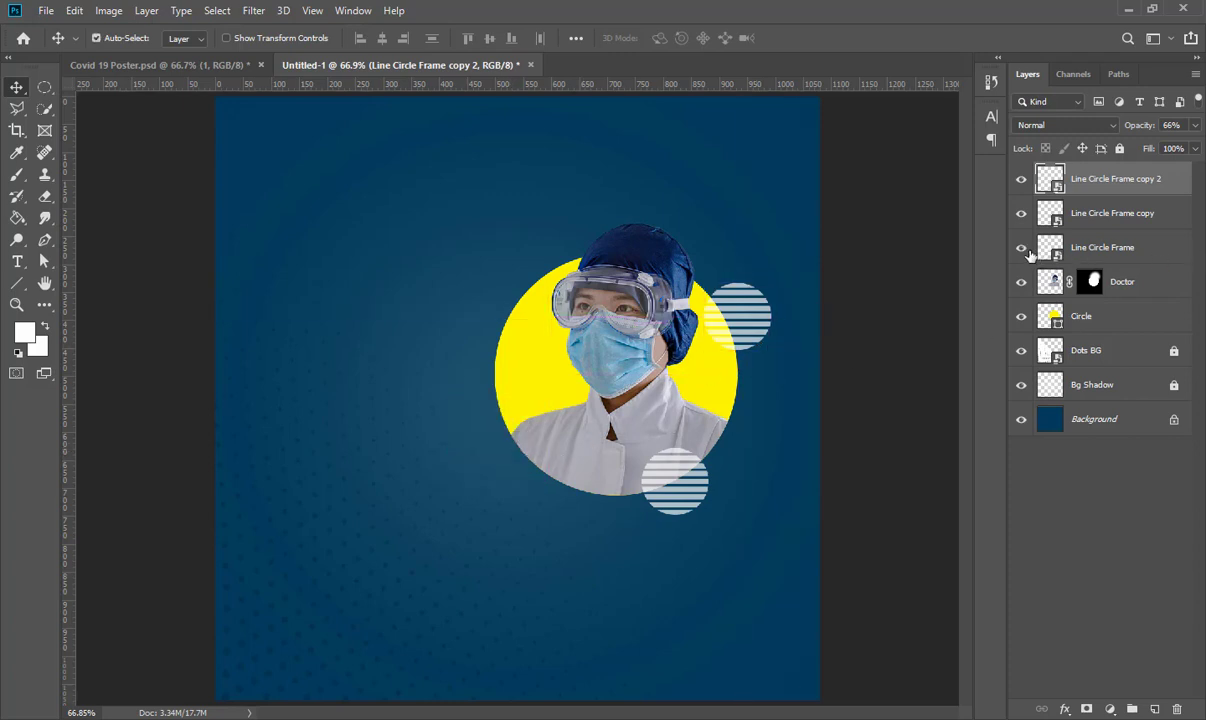
left_click(1022, 248)
left_click(1152, 251, "ctrl")
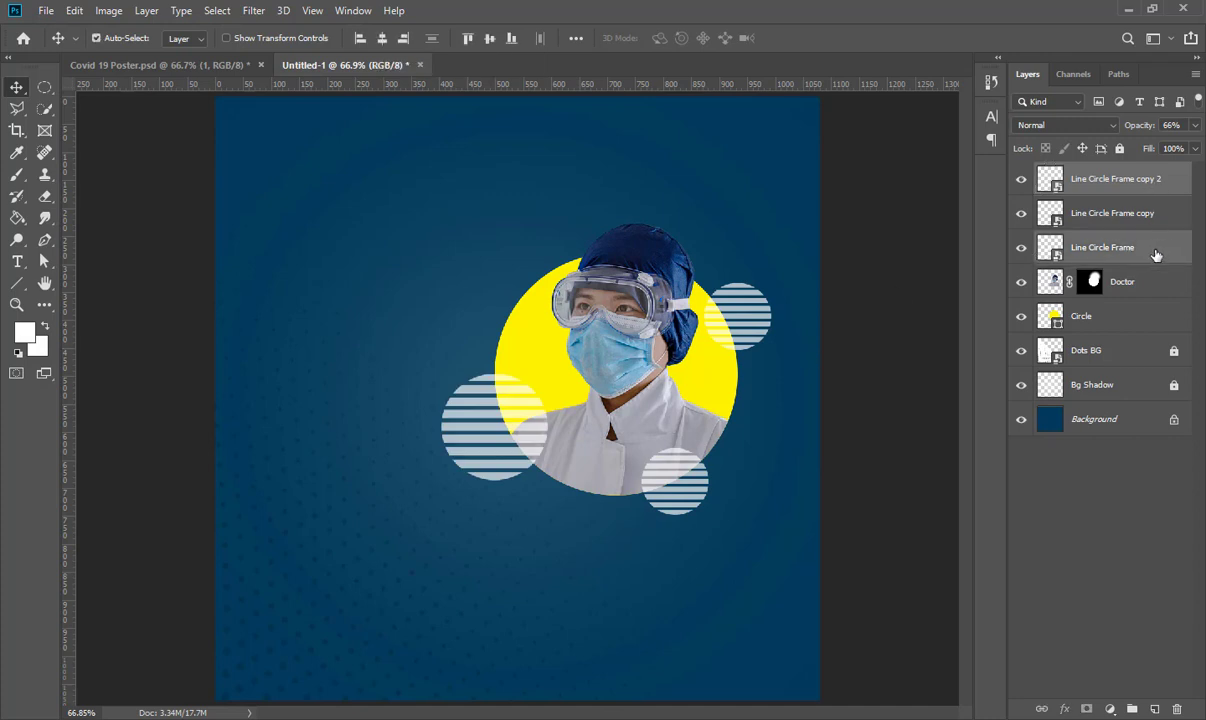
left_click_drag(1154, 256, 1152, 320)
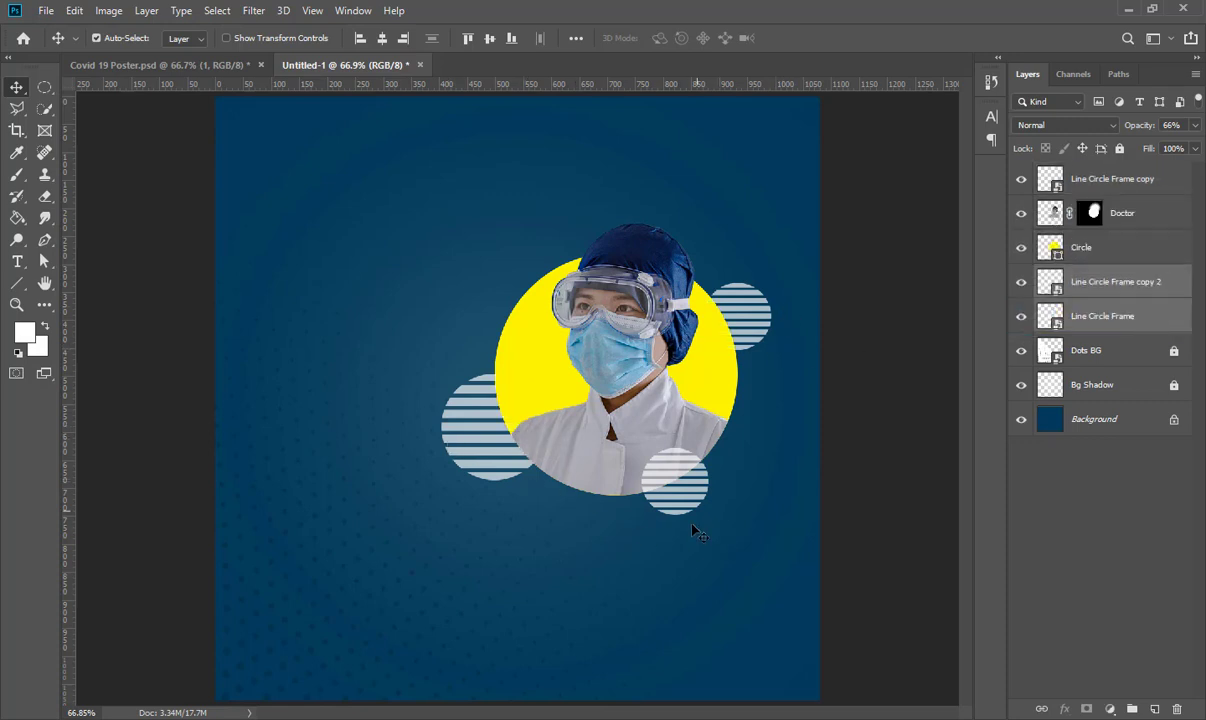
Convert the doctor, yellow circle and three striped circle layers into one smart object and move it down and slightly right
left_click(1155, 214, "ctrl")
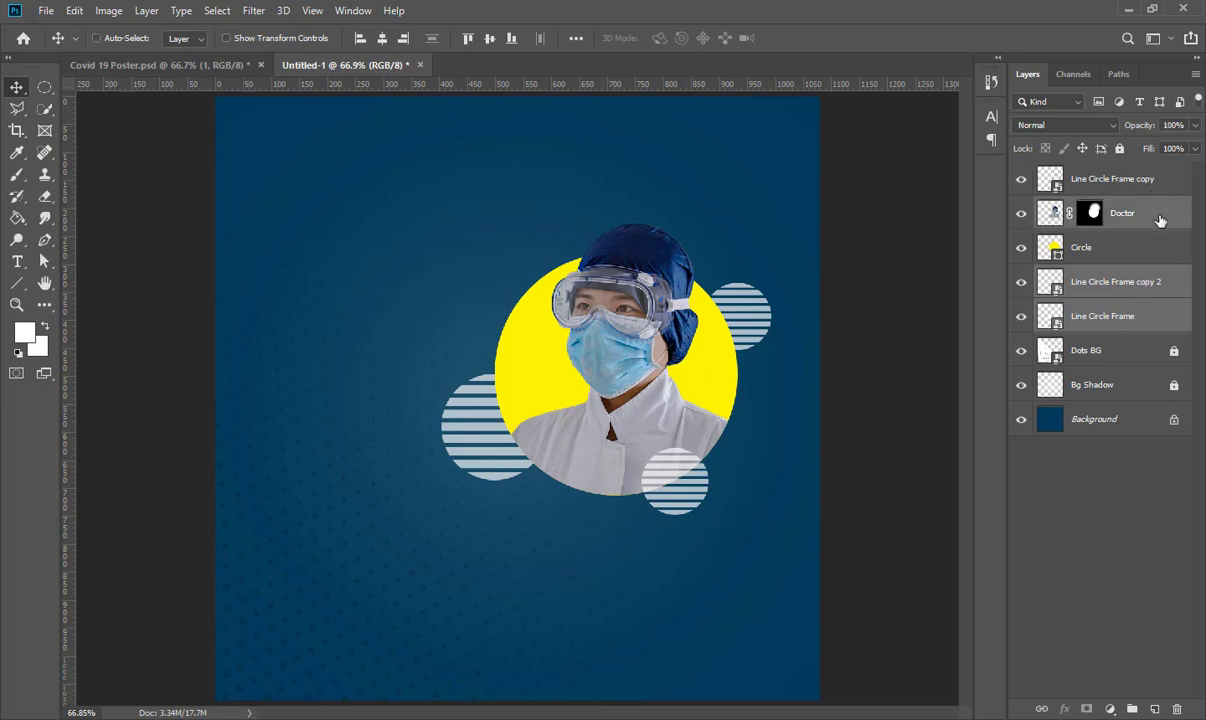
left_click(1153, 249, "ctrl")
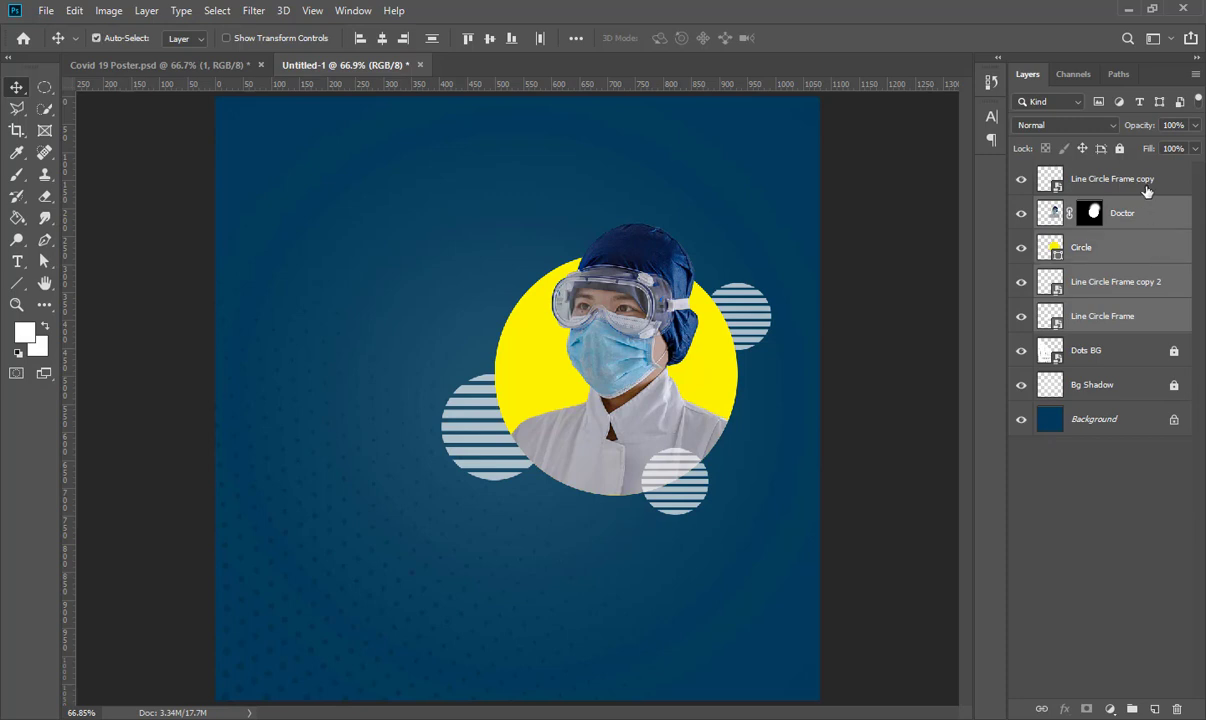
left_click(1095, 178, "ctrl")
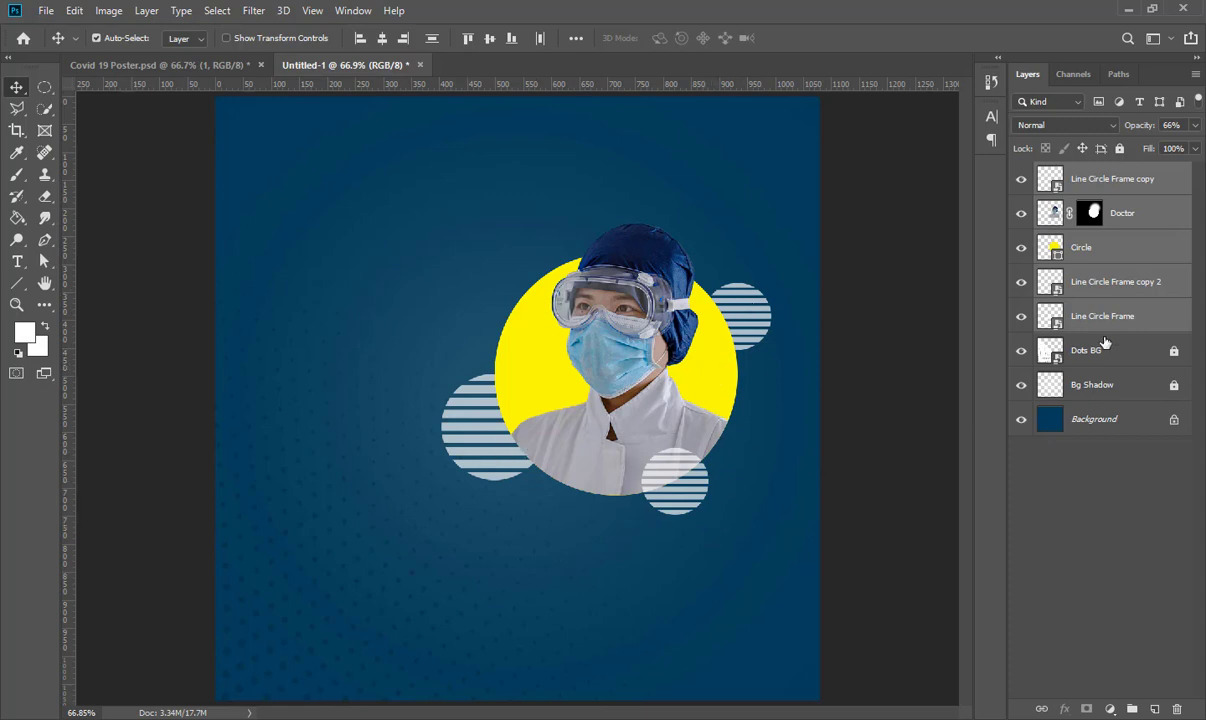
right_click(1147, 257)
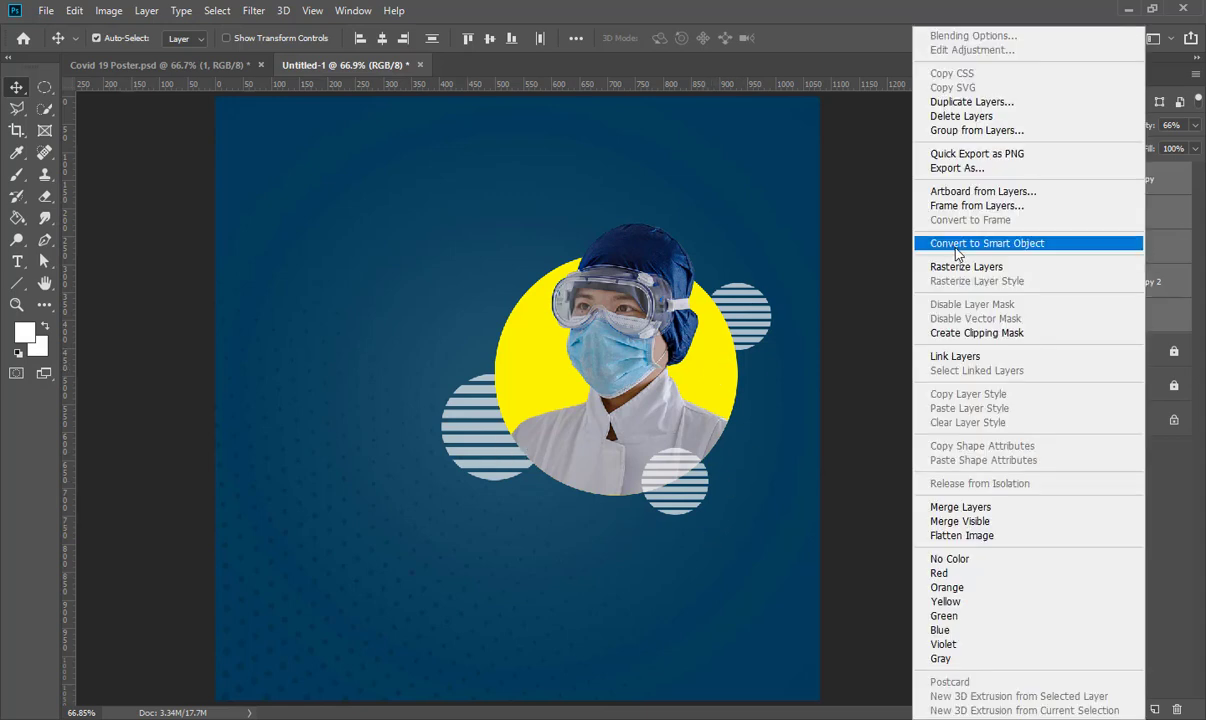
left_click(1017, 244)
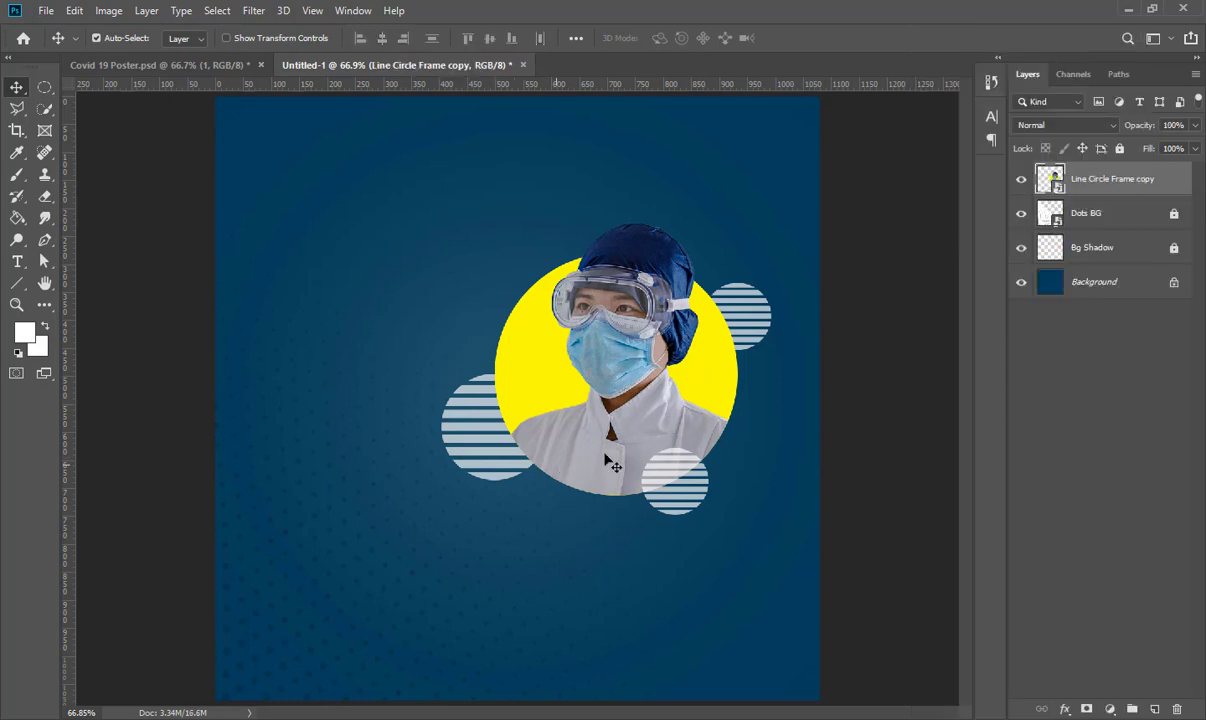
left_click_drag(638, 430, 637, 458)
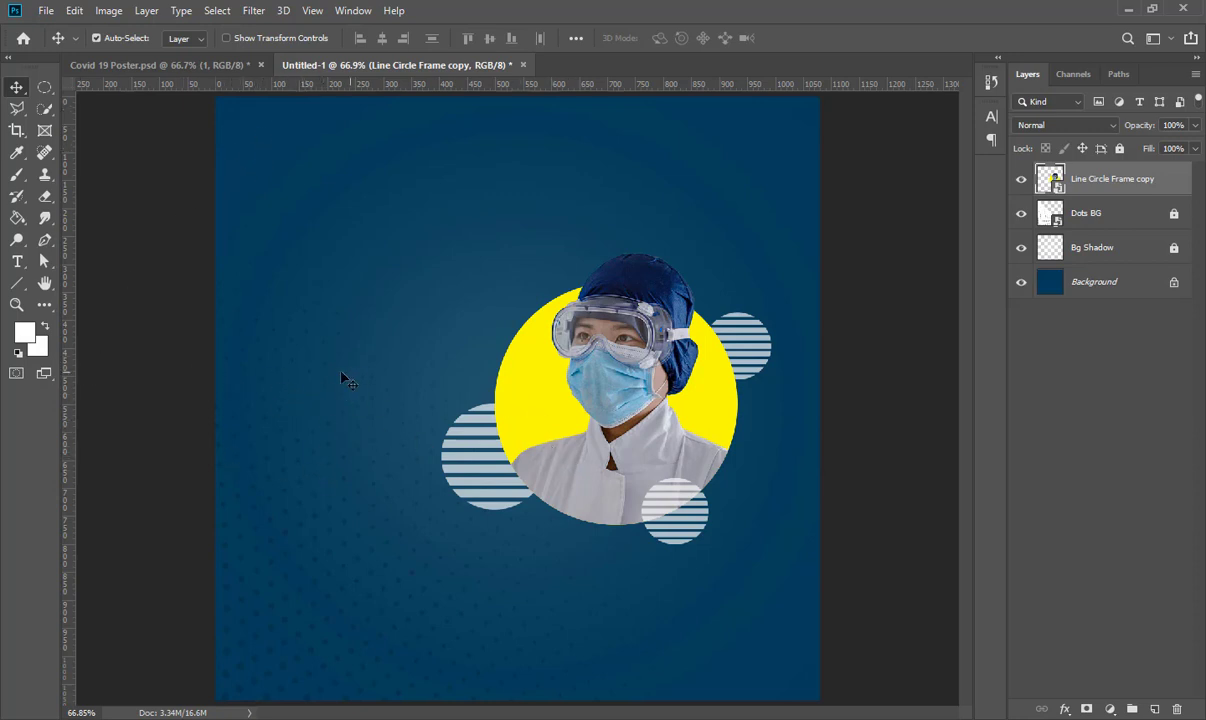
left_click_drag(632, 469, 641, 495)
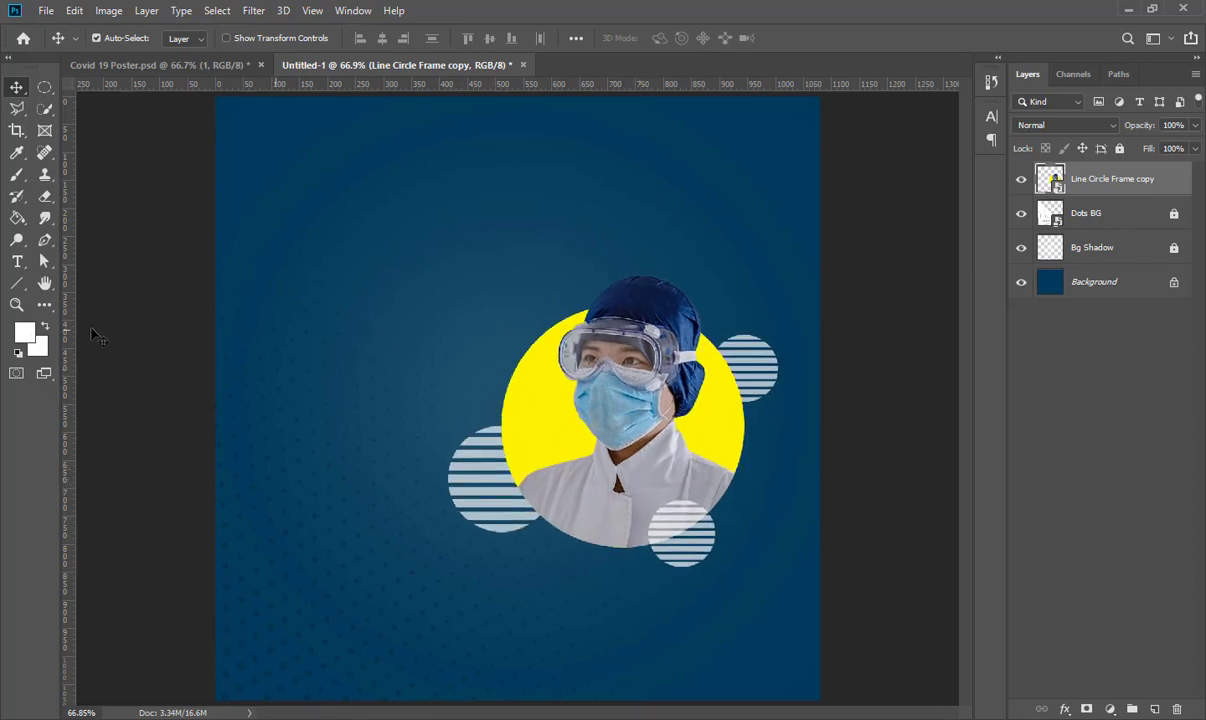
Draw a 396 × 55 px rounded rectangle to the left of the doctor and set its corner radii to 27.5 px
left_click_drag(19, 284, 85, 291)
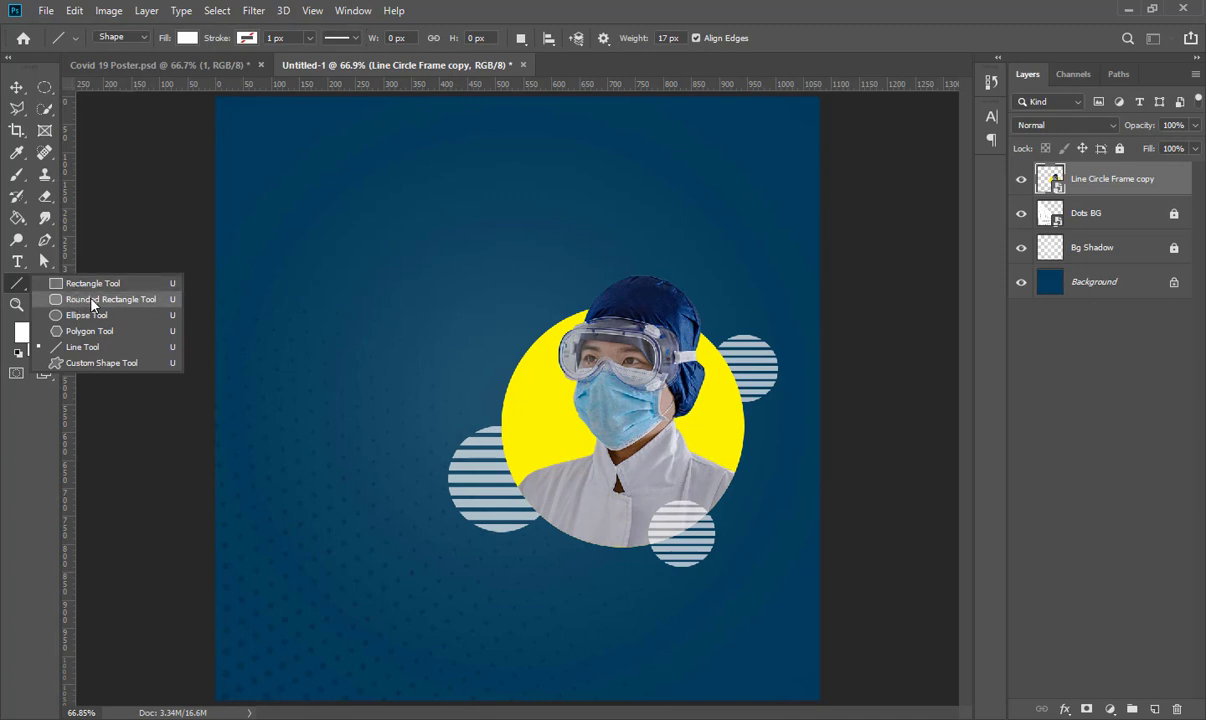
left_click(92, 301)
left_click_drag(252, 326, 474, 355)
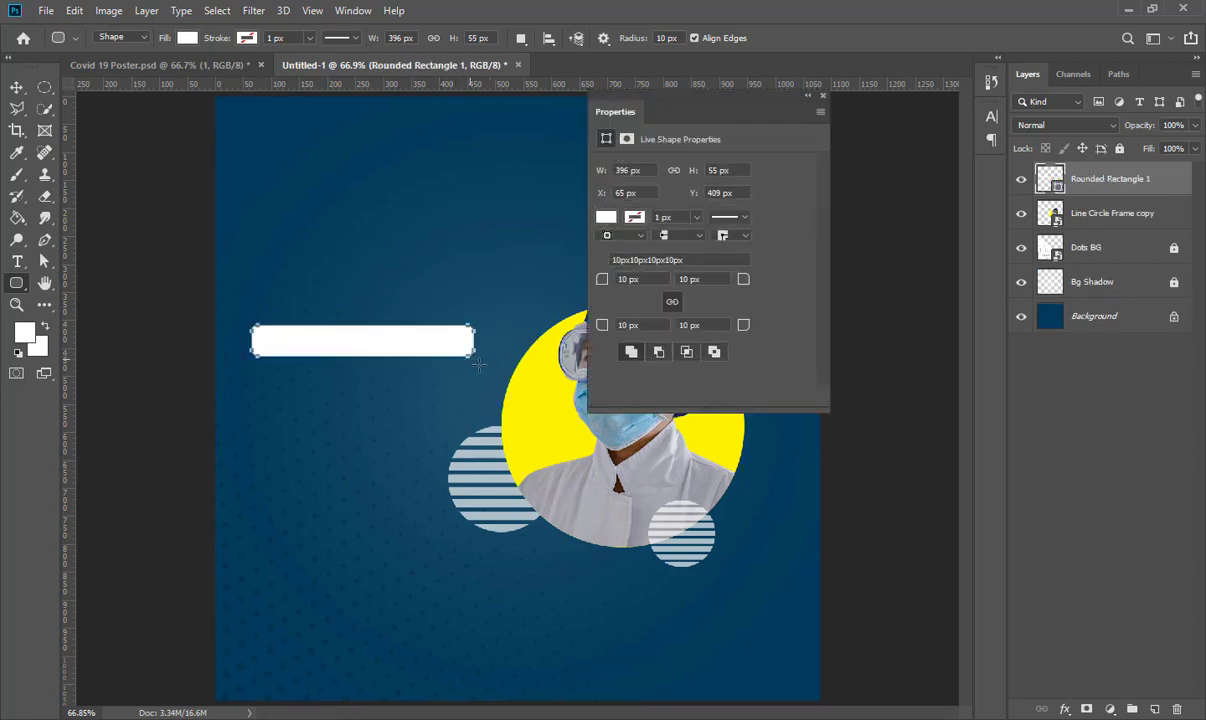
left_click(616, 279)
type("27.5")
key("Return")
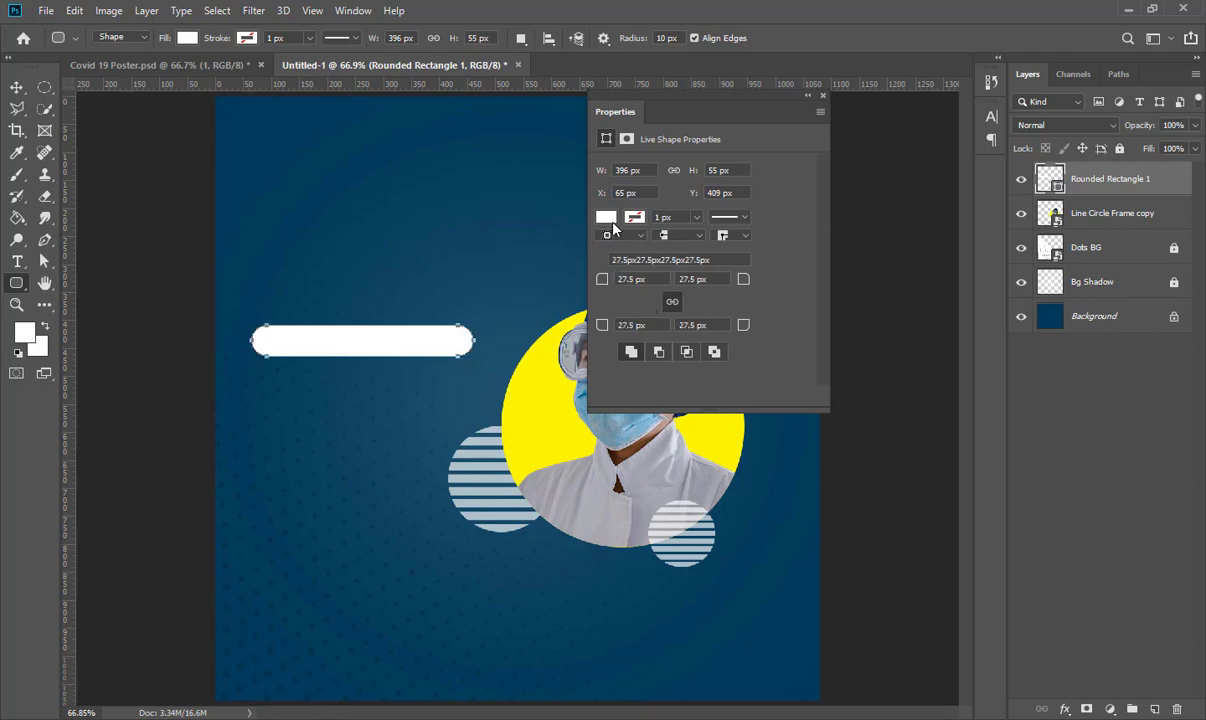
Fill the rounded rectangle with the yellow circle's colour, fff200
left_click(606, 217)
left_click(767, 249)
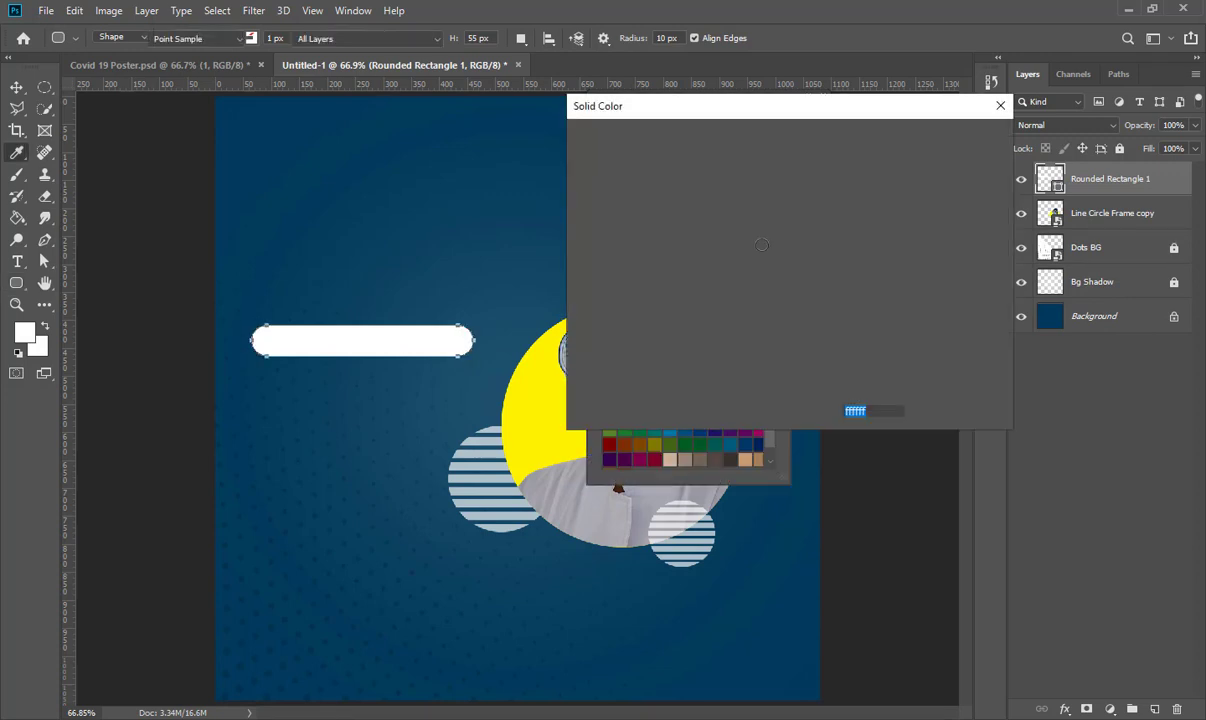
left_click(535, 402)
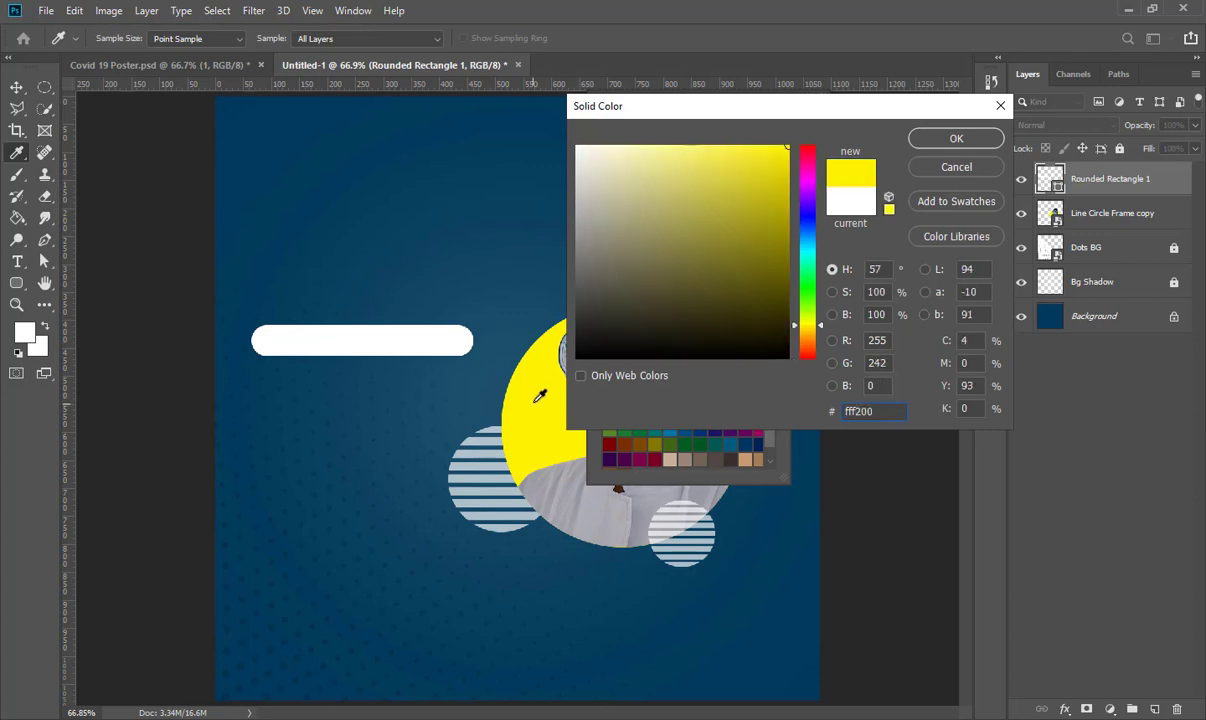
left_click(954, 139)
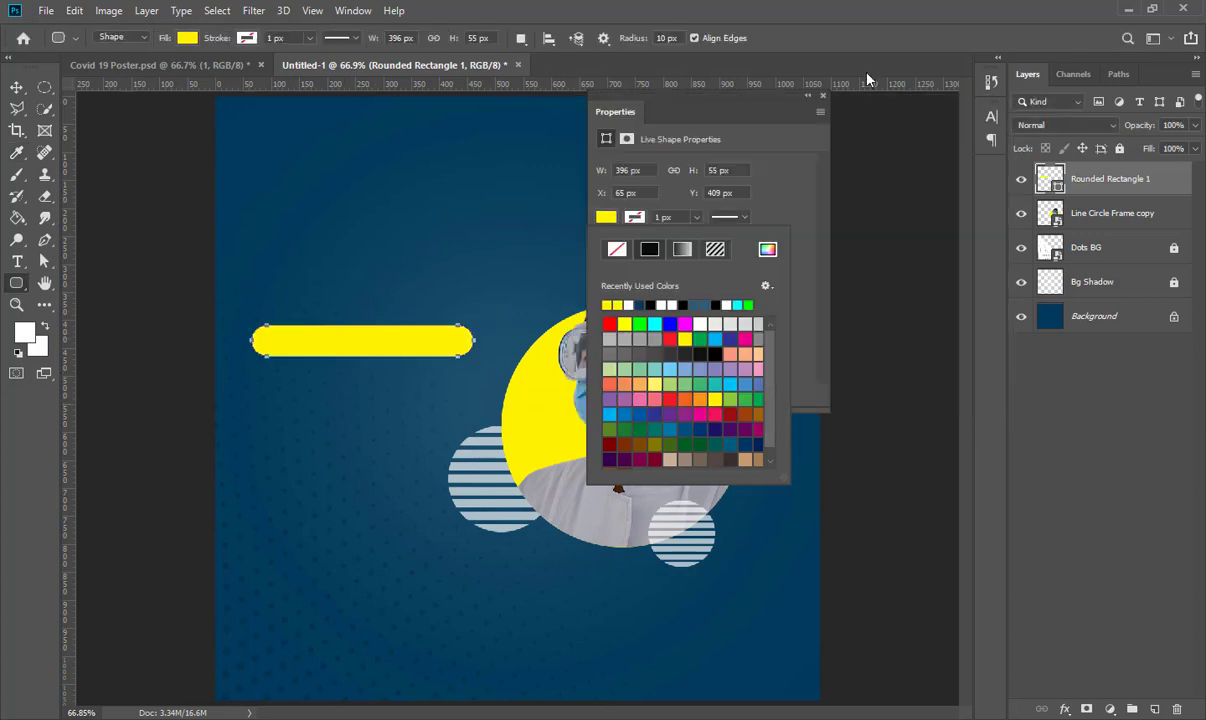
left_click(822, 98)
left_click(822, 97)
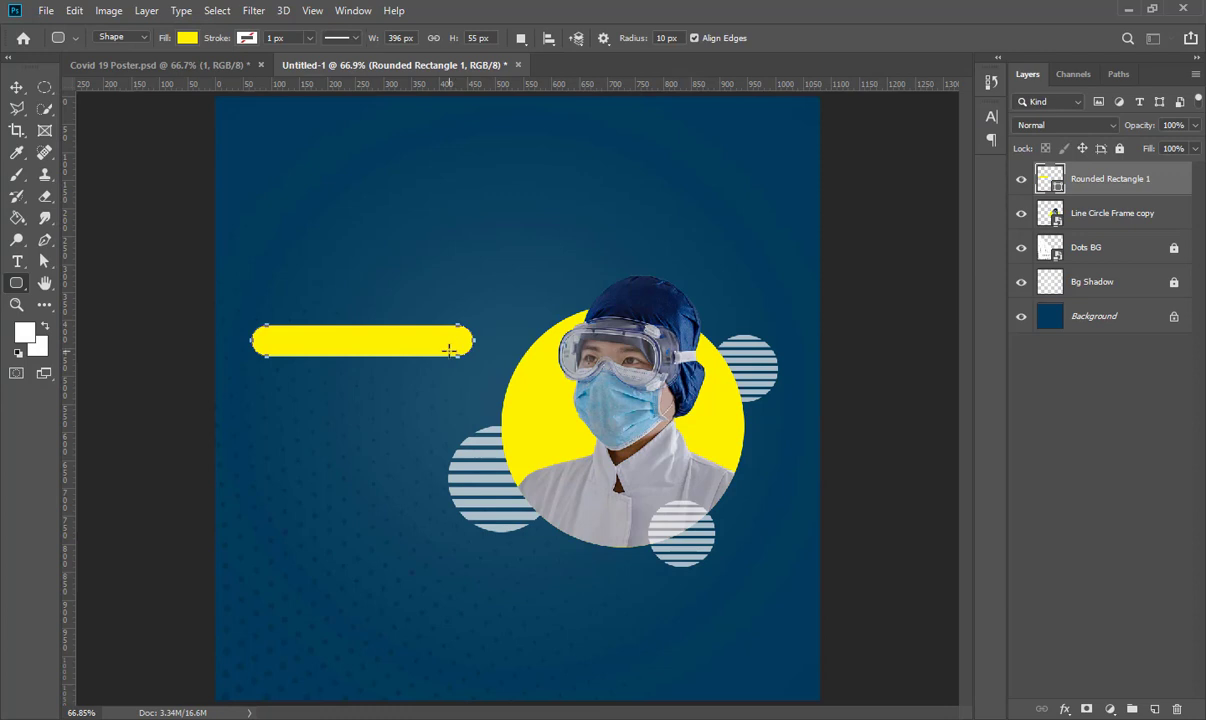
Draw a 26 px circle inside the yellow bar's left rounded end and fill it with white
key("ctrl+plus")
key("ctrl+plus")
key("ctrl+plus")
left_click_drag(369, 364, 794, 562)
left_click_drag(588, 555, 912, 551)
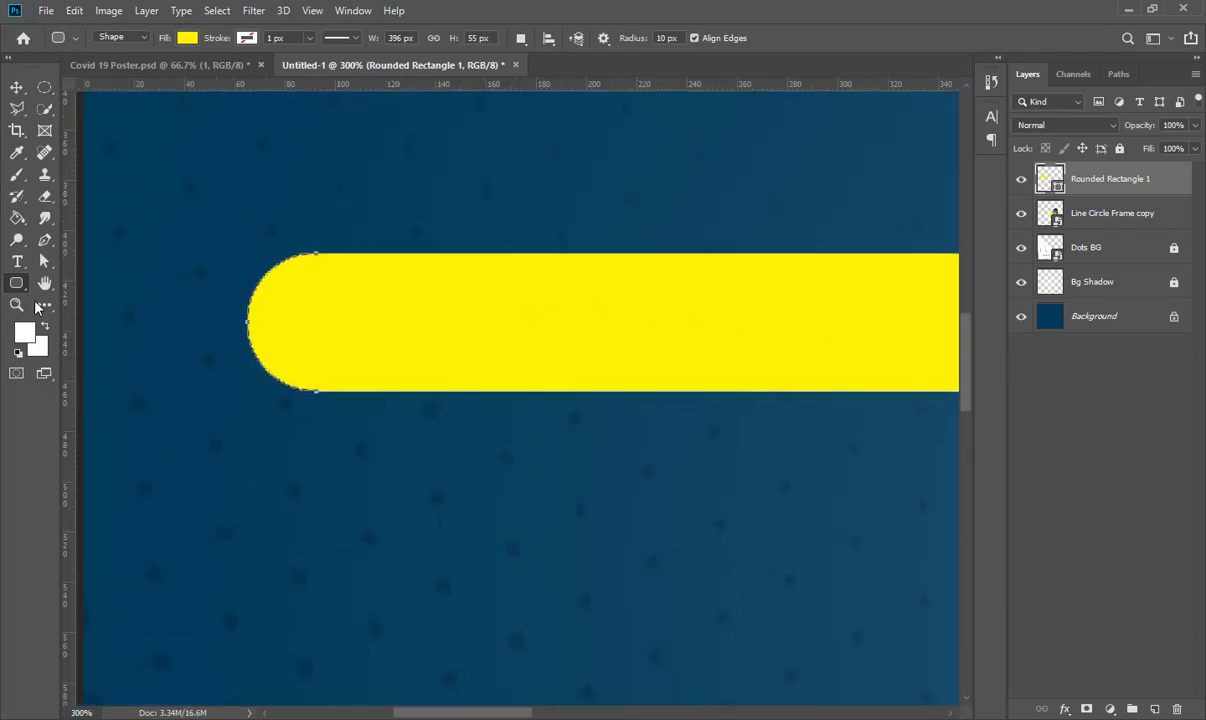
right_click(17, 290)
left_click(86, 315)
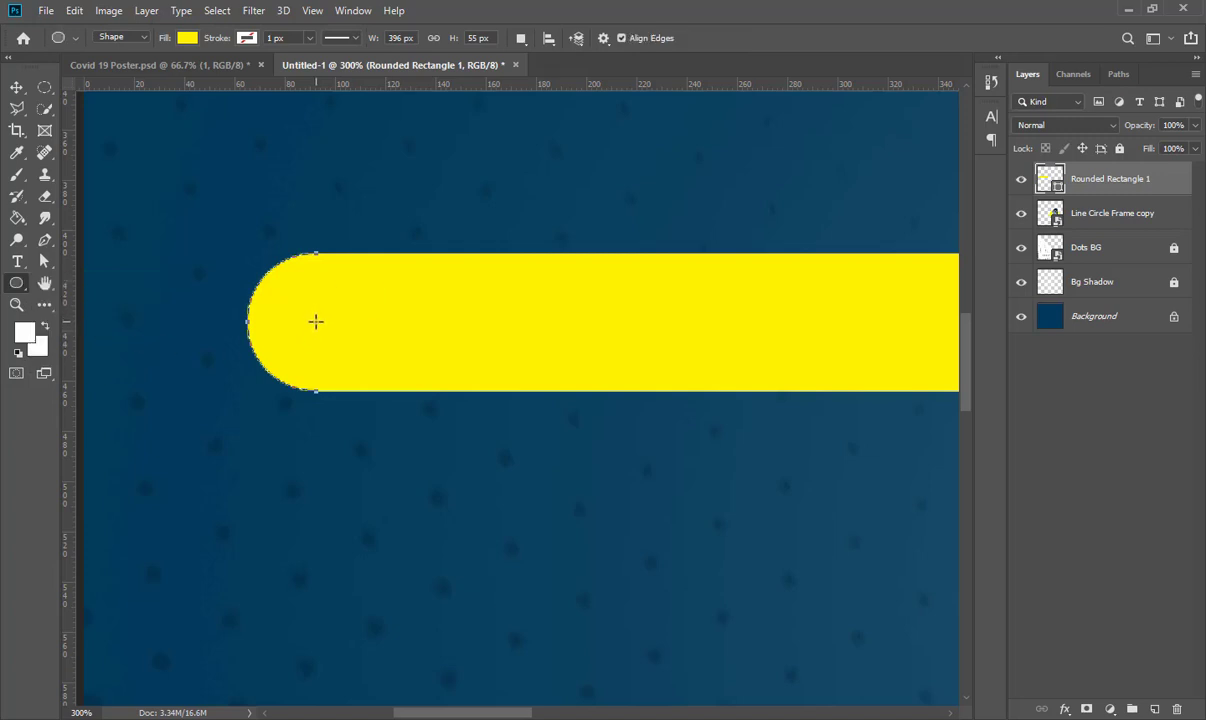
left_click_drag(316, 321, 353, 353)
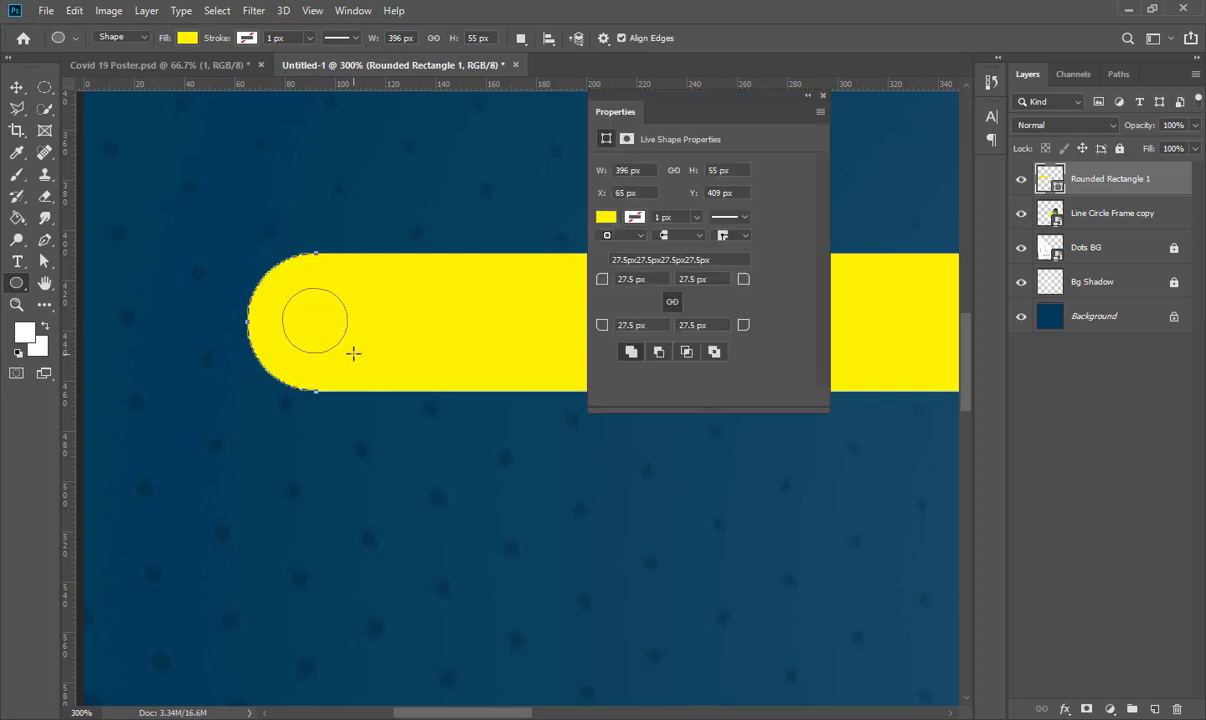
left_click(605, 245)
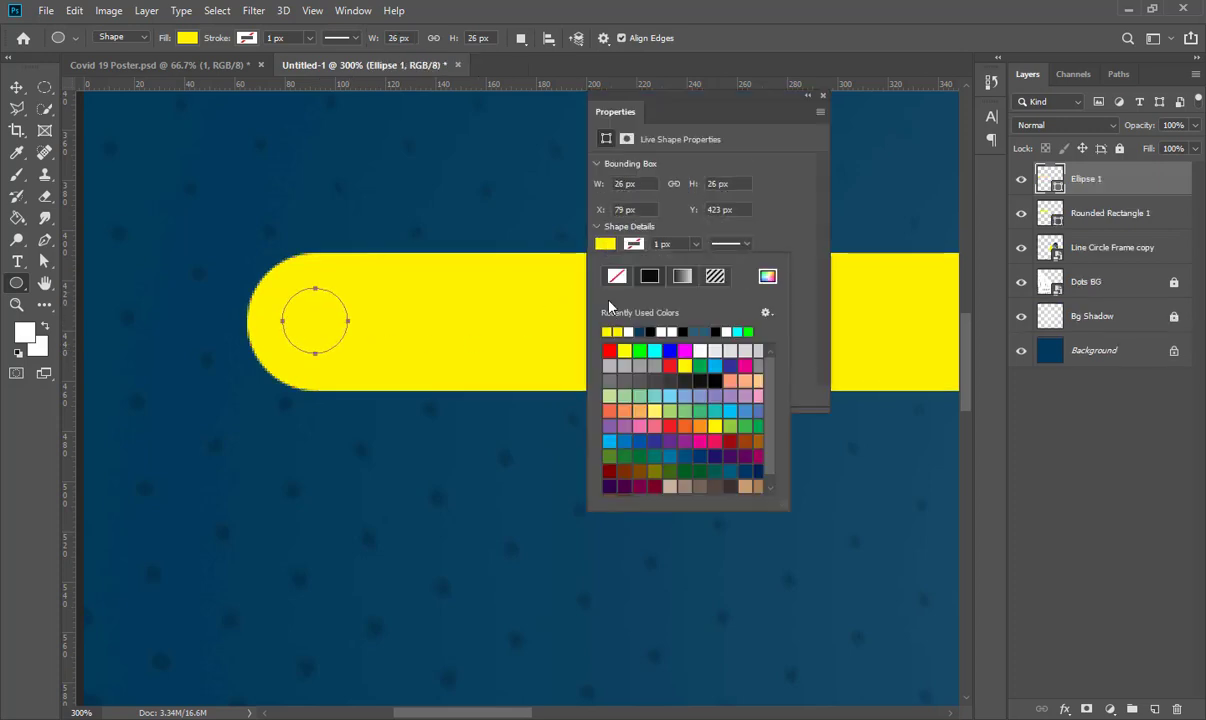
left_click(661, 331)
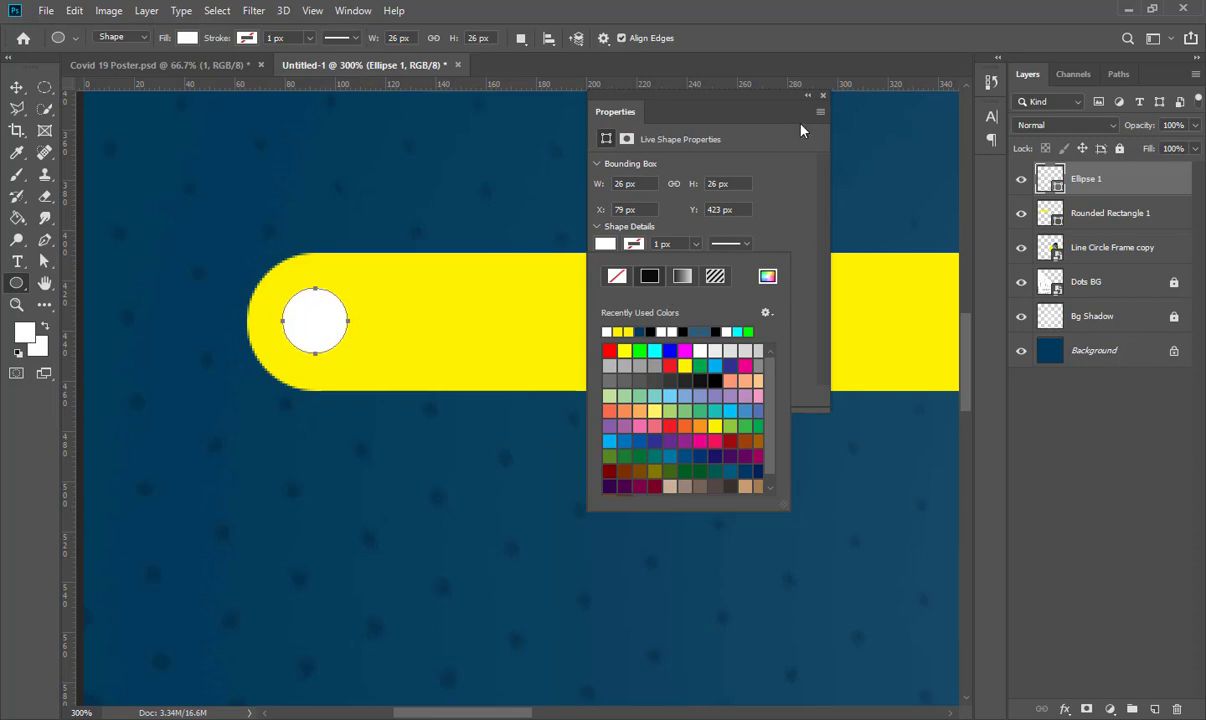
left_click(822, 96)
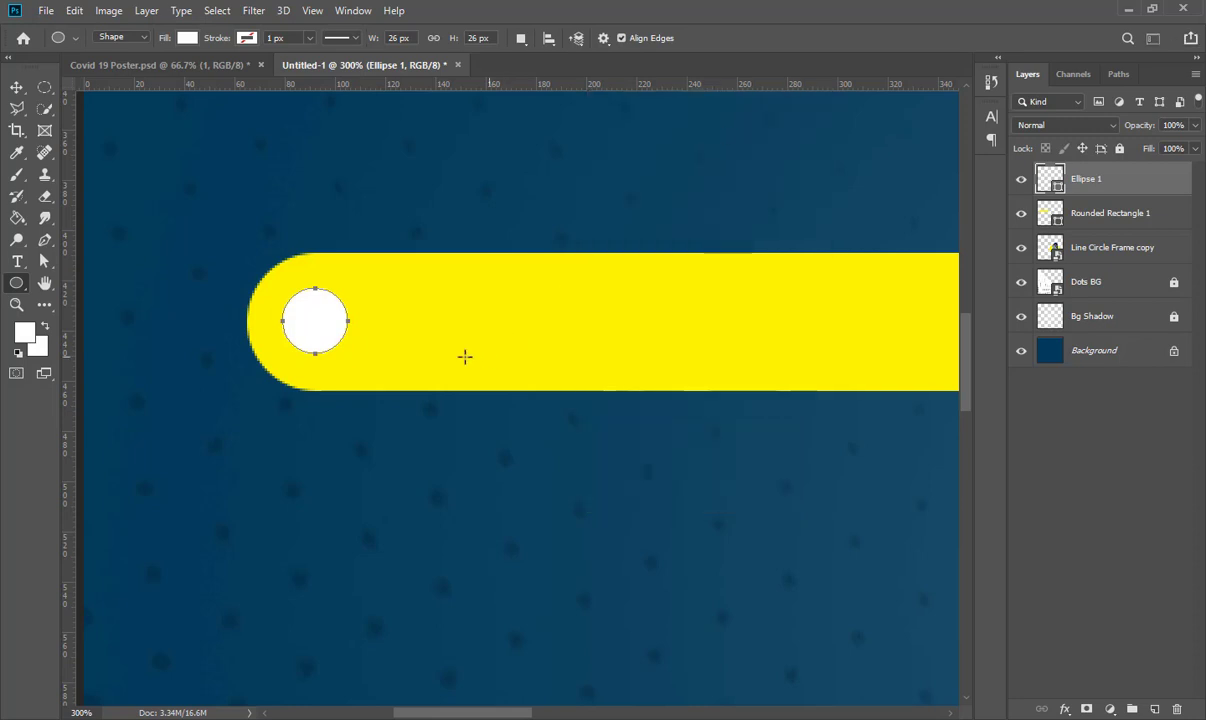
left_click(16, 87)
key("ctrl+1")
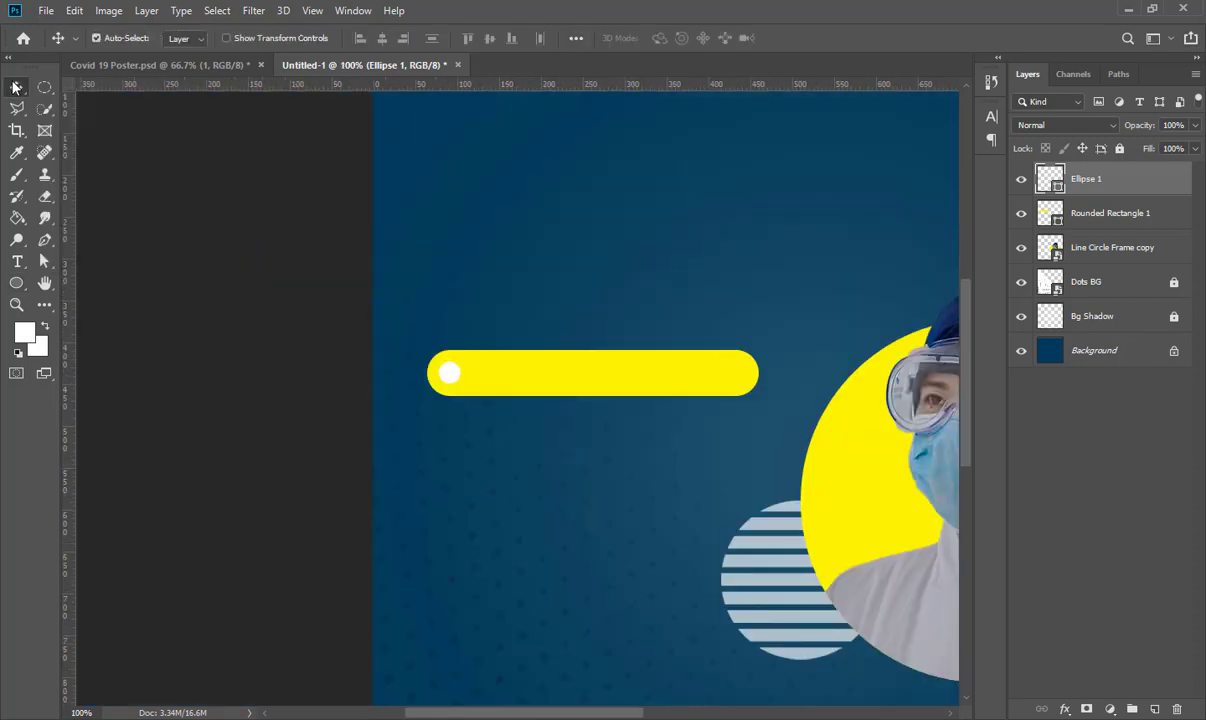
left_click_drag(370, 281, 772, 402)
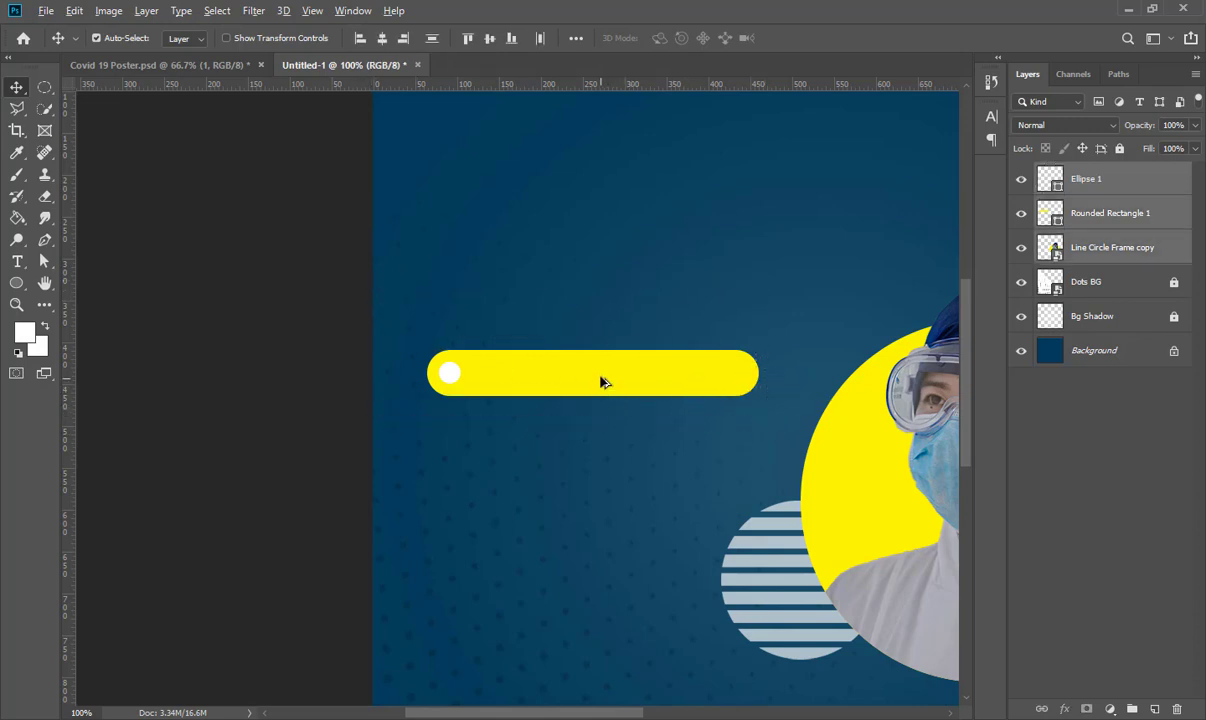
left_click_drag(600, 380, 603, 417)
key("ctrl+z")
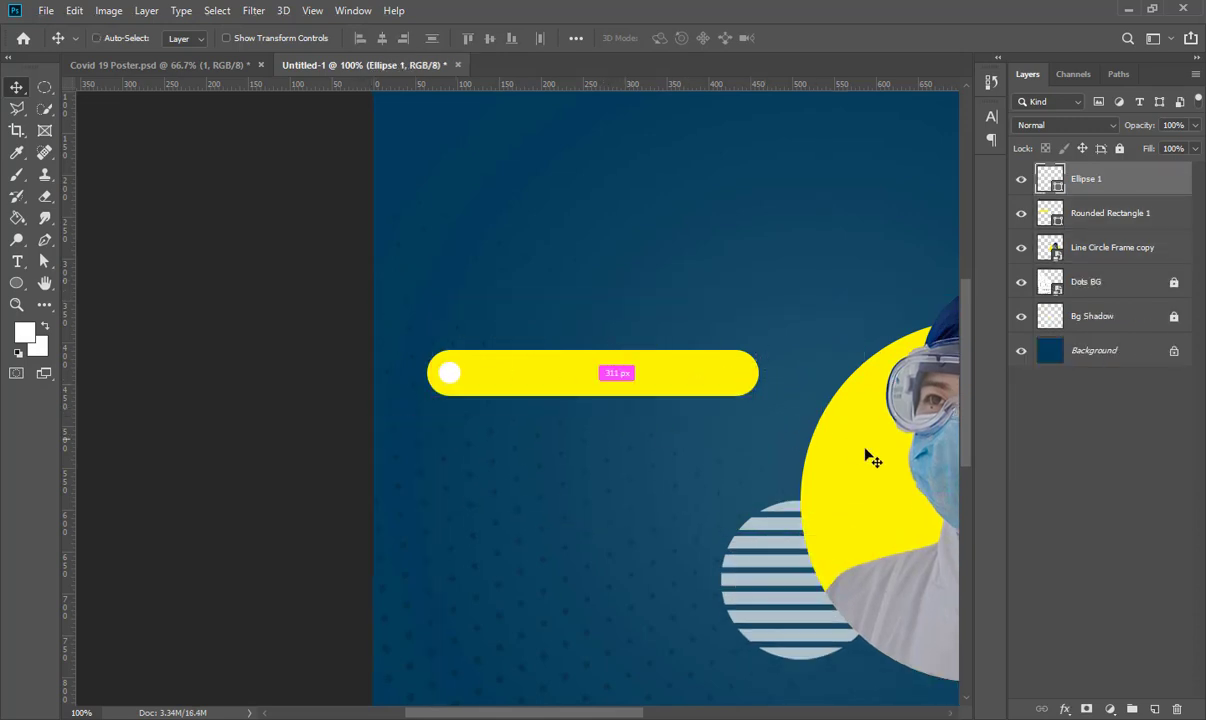
Toggle the visibility of the doctor smart object (Line Circle Frame copy) to identify it, and lock that layer completely
key("ctrl+minus")
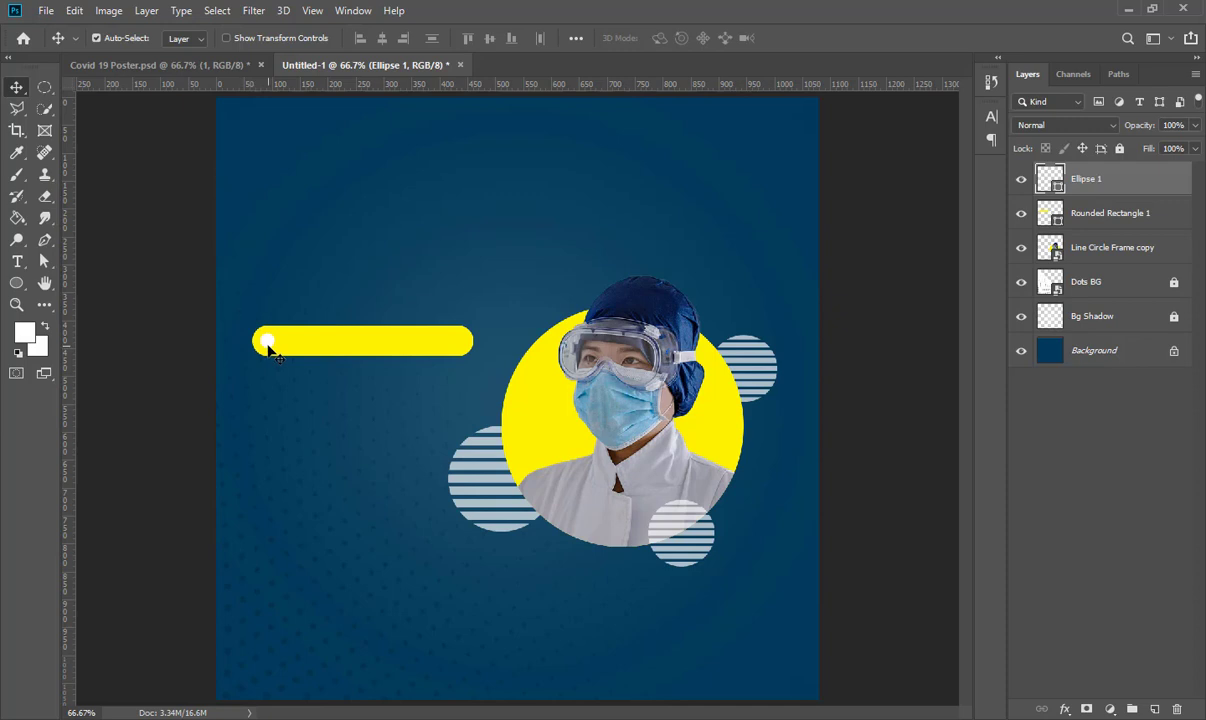
left_click(1021, 250)
left_click(1021, 250)
left_click(1021, 250)
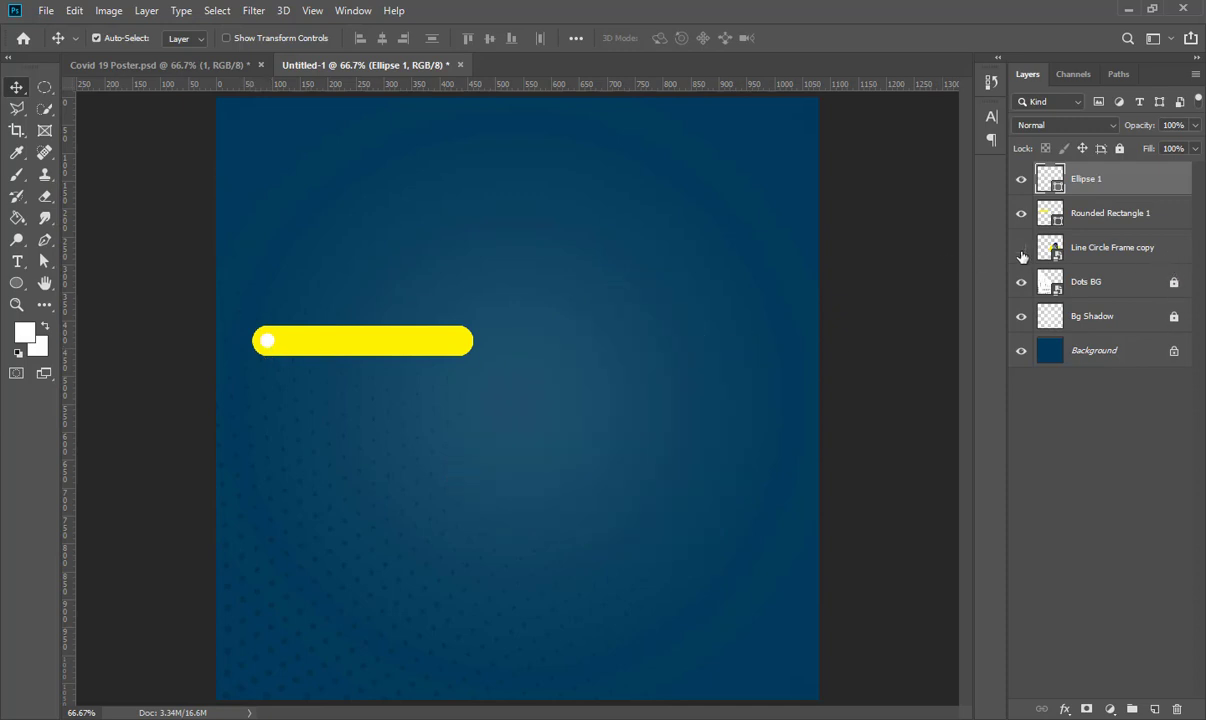
left_click(1021, 250)
left_click(1110, 246)
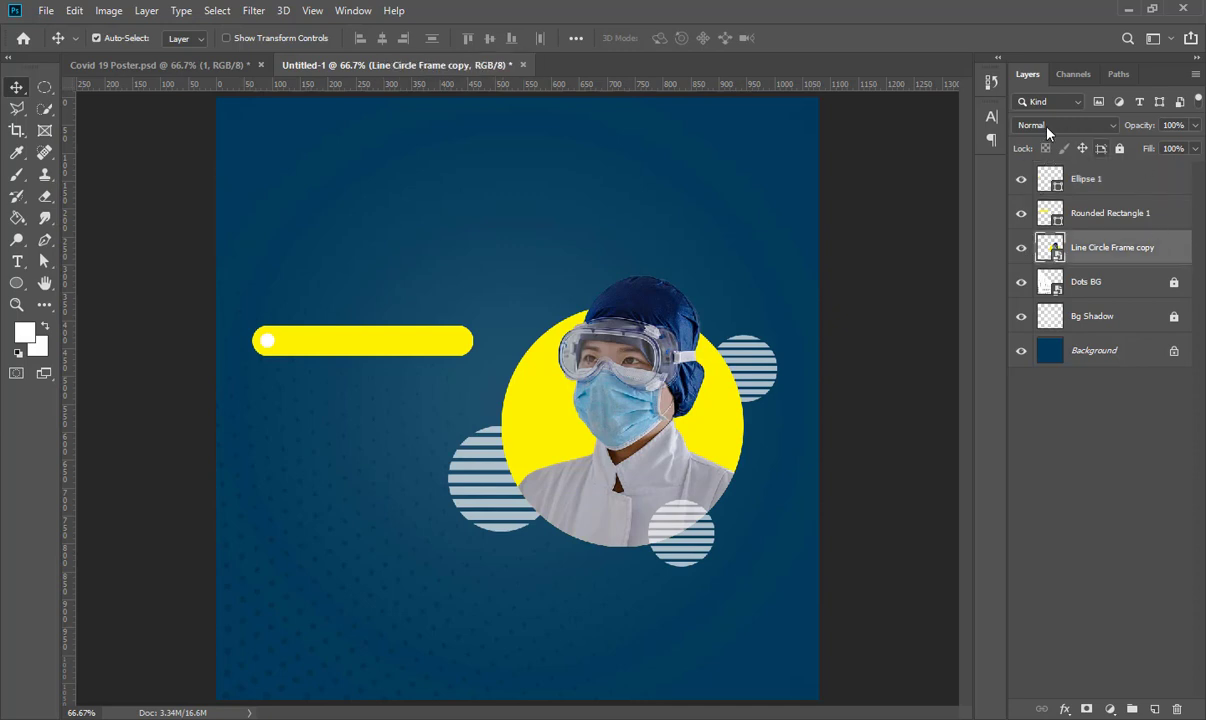
left_click(1119, 148)
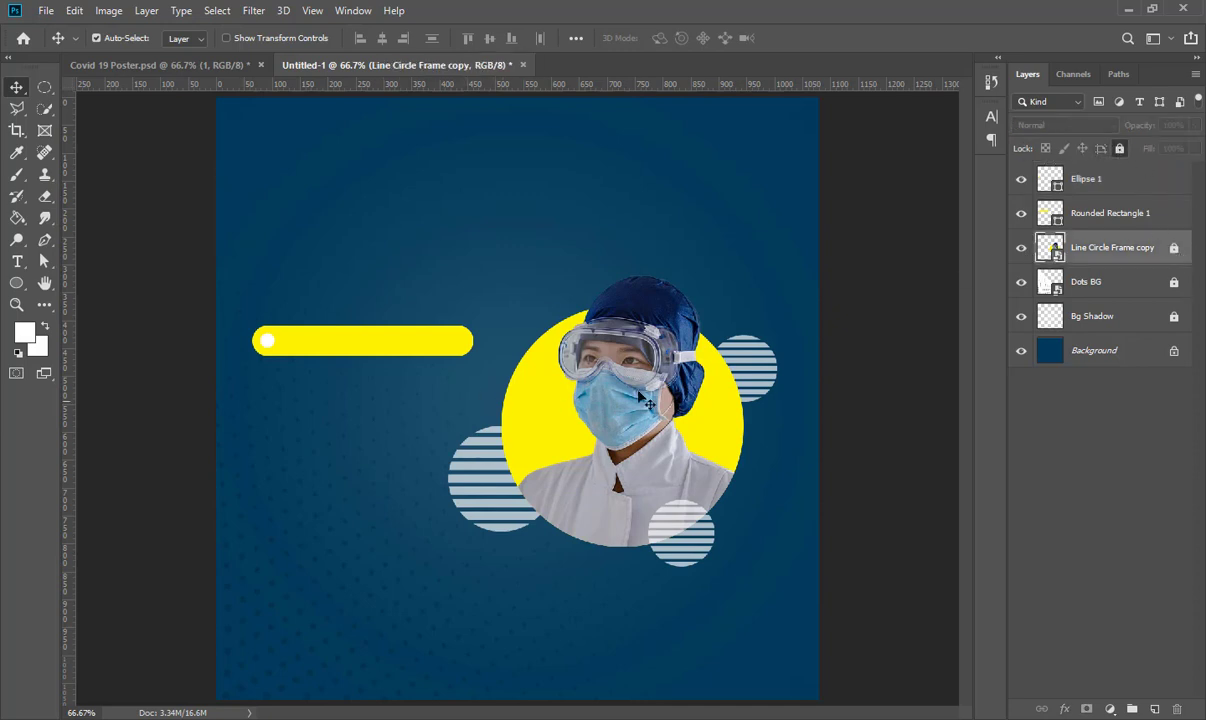
left_click_drag(233, 304, 484, 366)
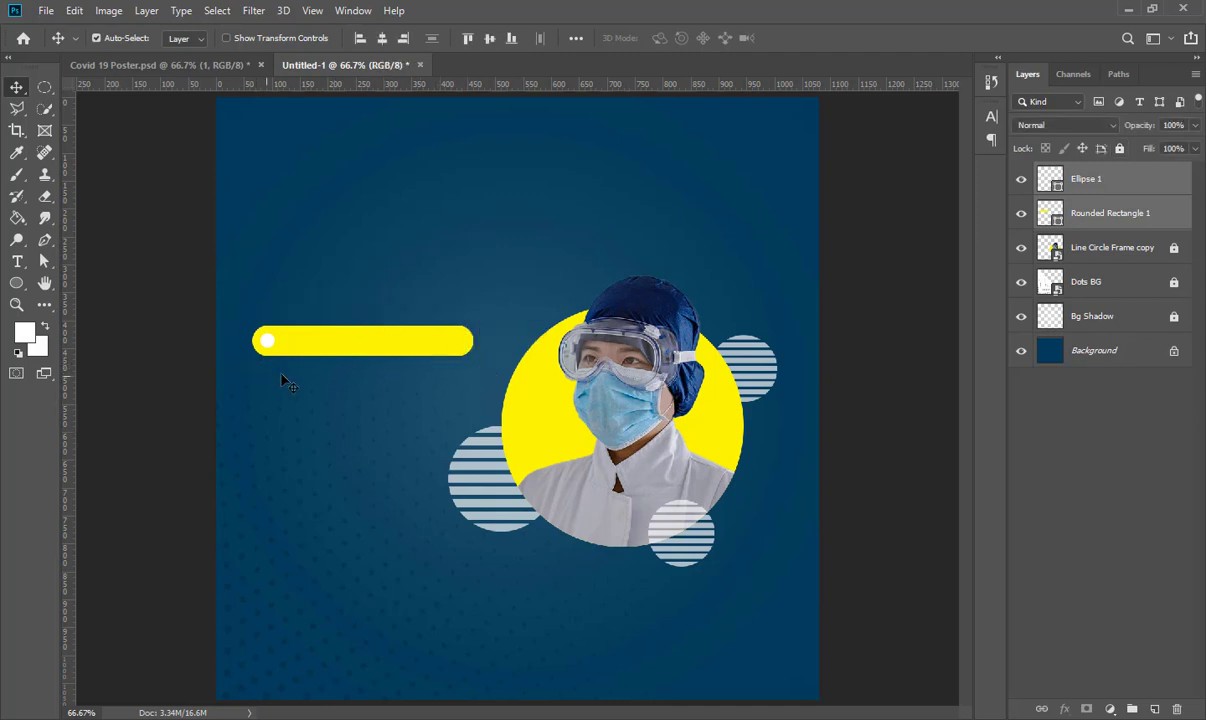
left_click_drag(352, 350, 371, 431)
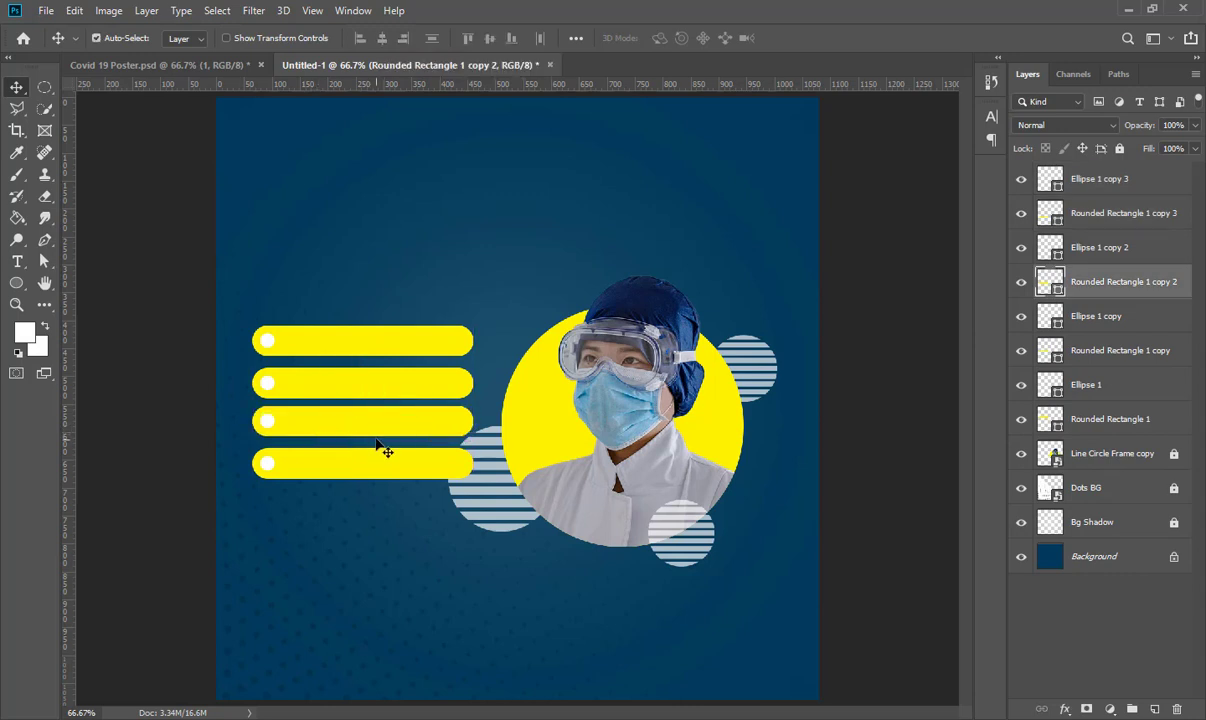
key("ctrl+z")
key("ctrl+z")
key("ctrl+z")
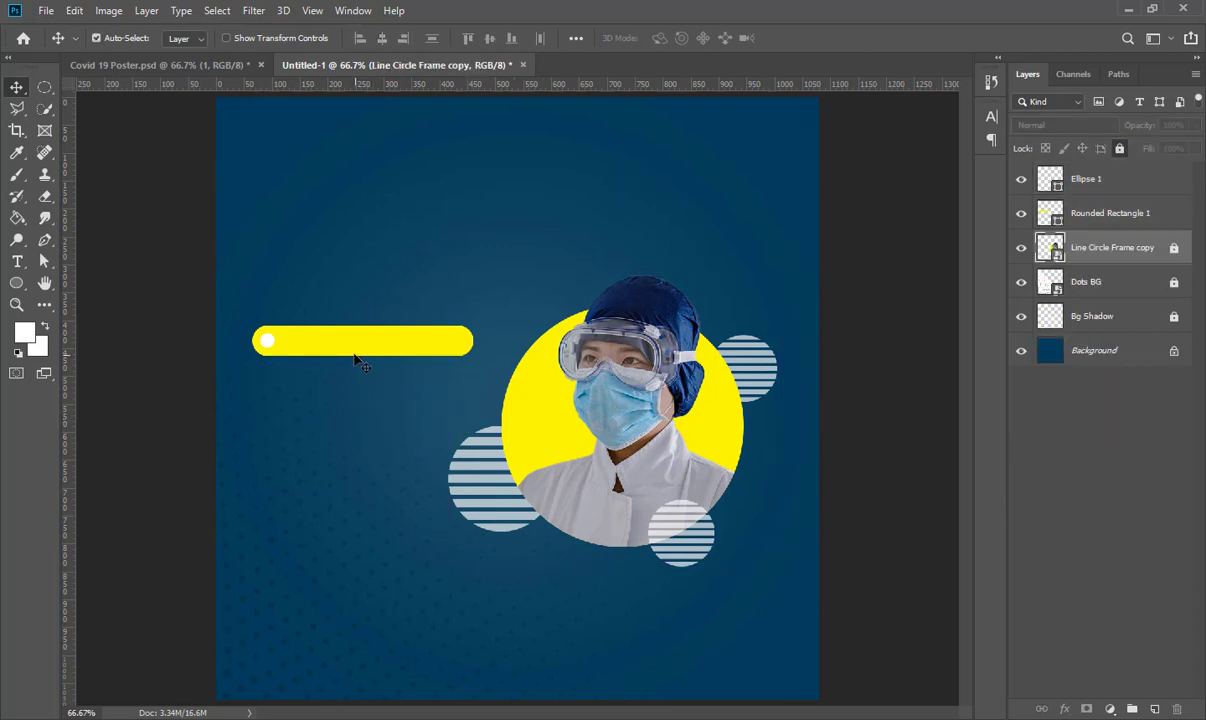
left_click_drag(366, 352, 368, 392)
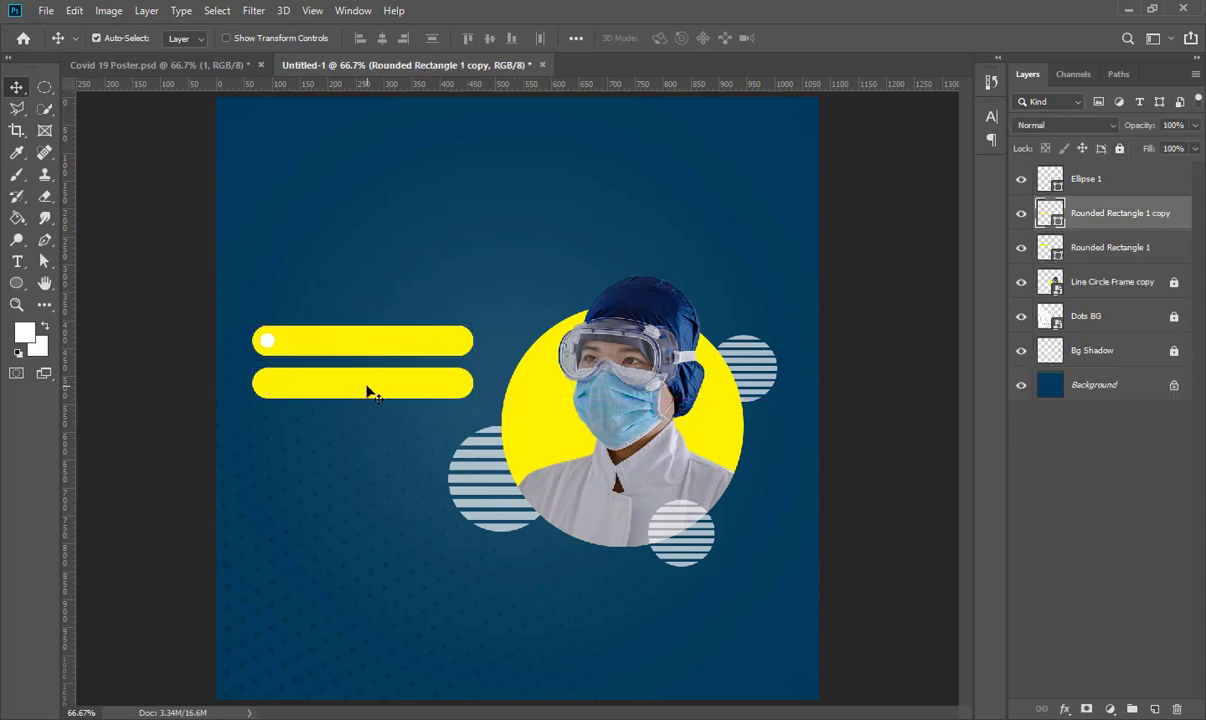
key("ctrl+z")
Duplicate the yellow bar together with its white circle straight below the original and nudge the copy up to leave a narrow gap
left_click_drag(221, 279, 474, 379)
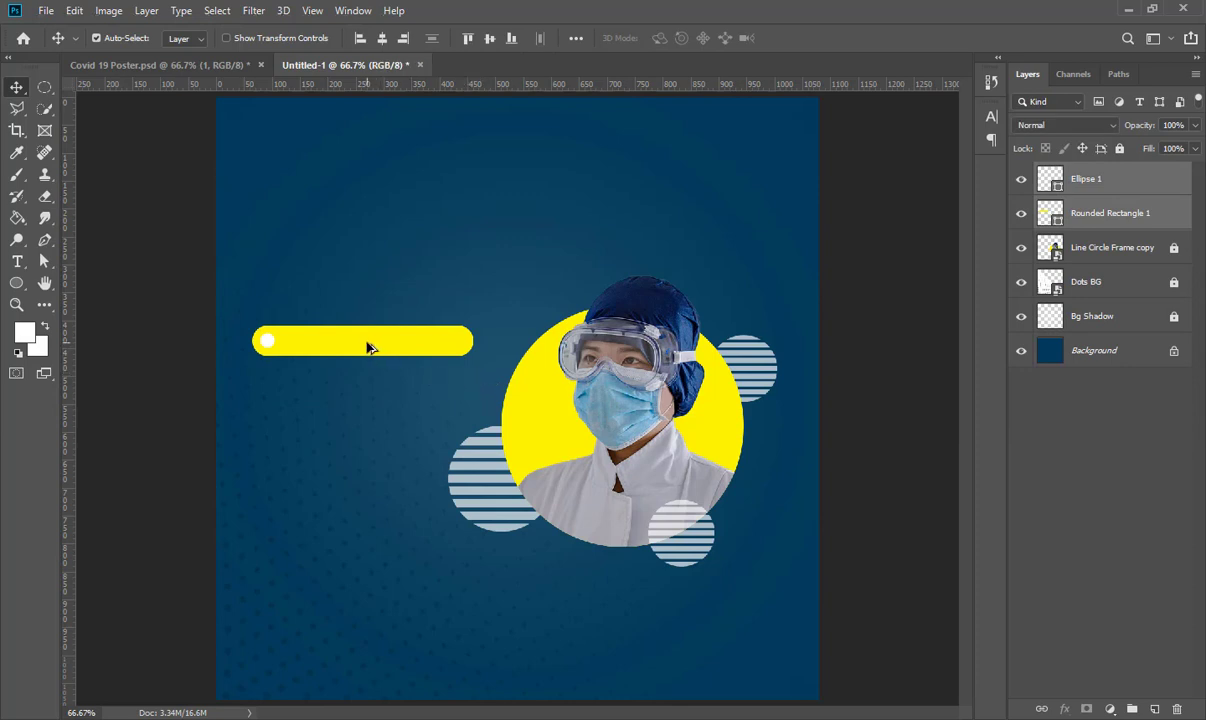
left_click_drag(367, 347, 369, 386)
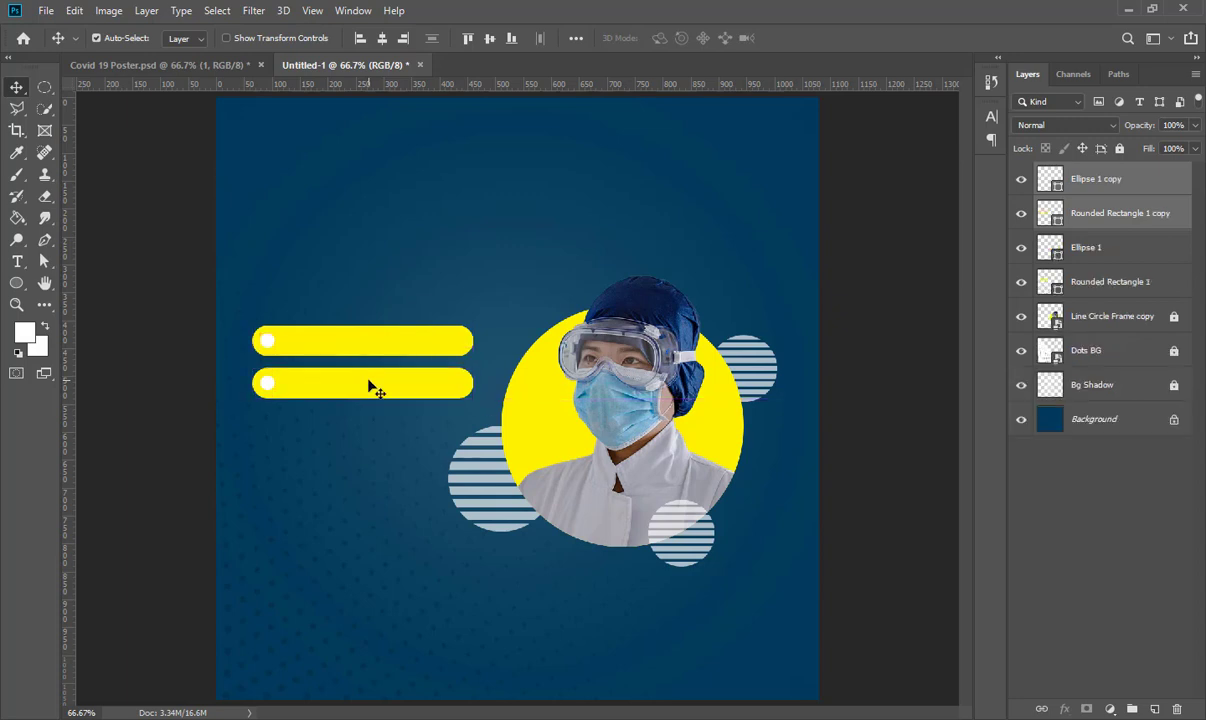
key("Up")
key("Up")
key("Up")
key("Up")
key("Up")
key("Up")
key("Up")
key("Up")
key("Up")
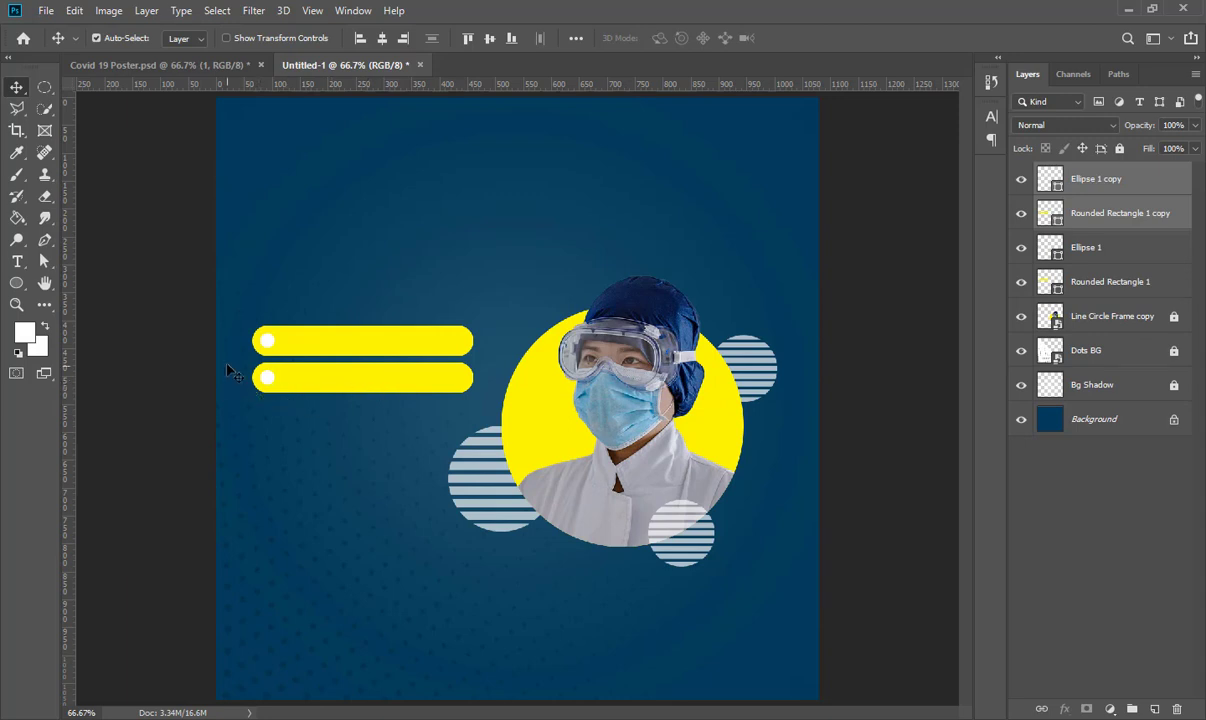
Duplicate the bar and its circle twice more downwards with equal gaps, making a stack of four
left_click_drag(228, 366, 329, 421)
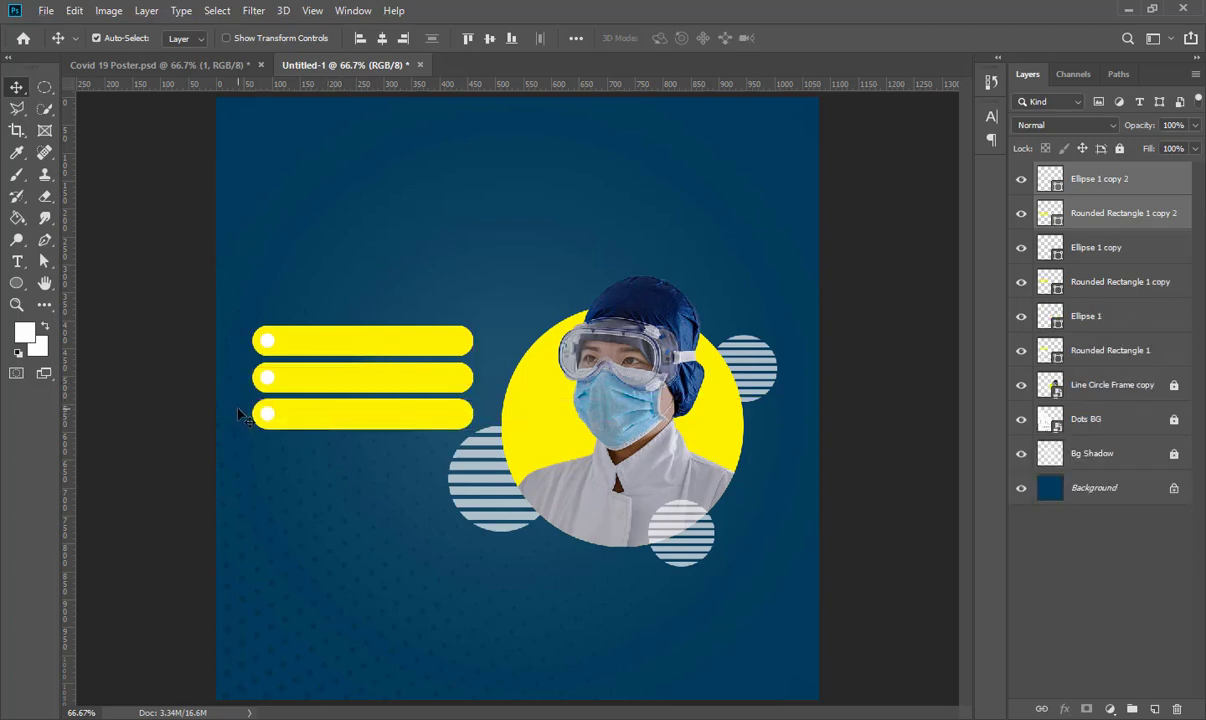
left_click_drag(343, 420, 345, 449)
key("ctrl+z")
left_click_drag(219, 404, 334, 457)
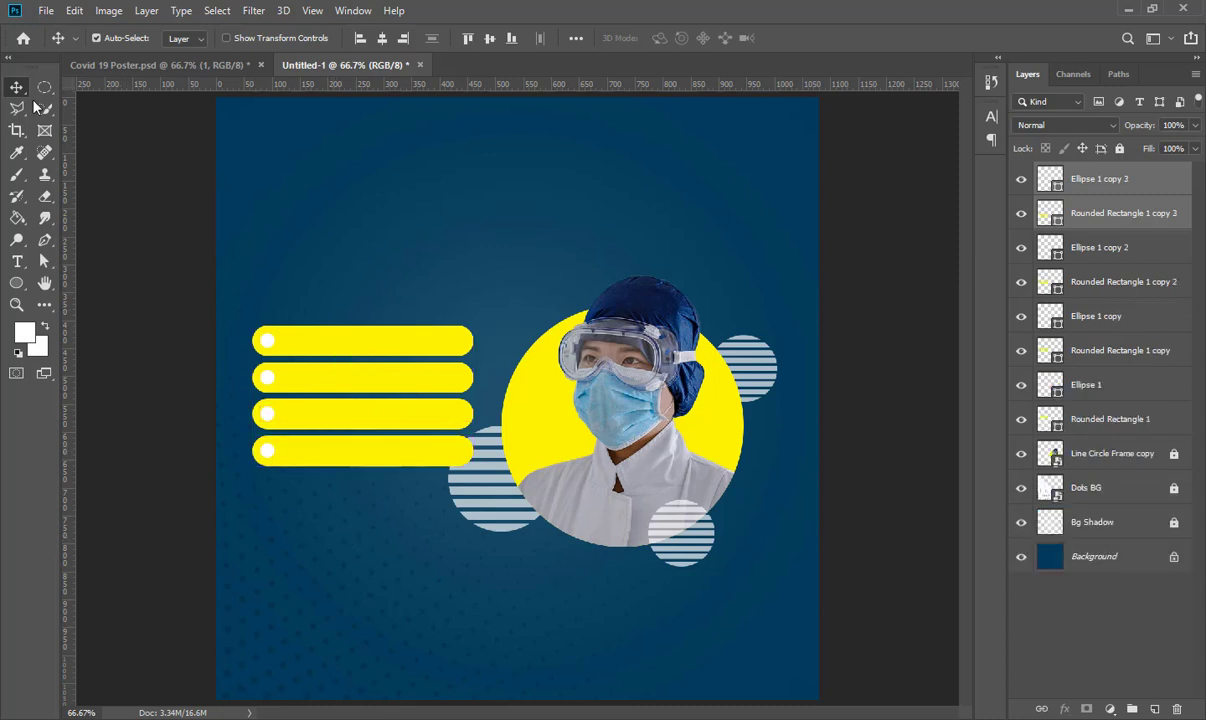
Convert all four bars and their circles into one smart object and move it down, keeping its horizontal position
left_click_drag(221, 305, 378, 478)
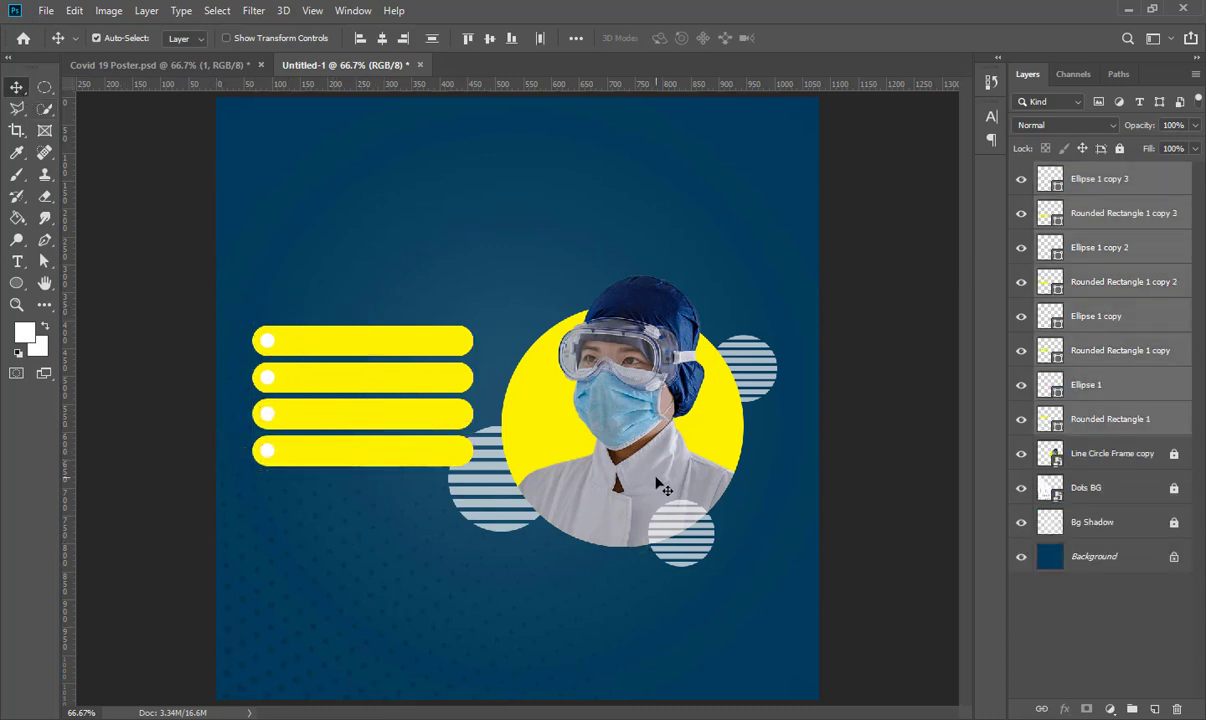
left_click_drag(656, 477, 666, 481)
mouse_move(383, 459)
left_mouse_down()
mouse_move(390, 485)
mouse_move(383, 459)
left_mouse_up()
left_click_drag(215, 305, 378, 497)
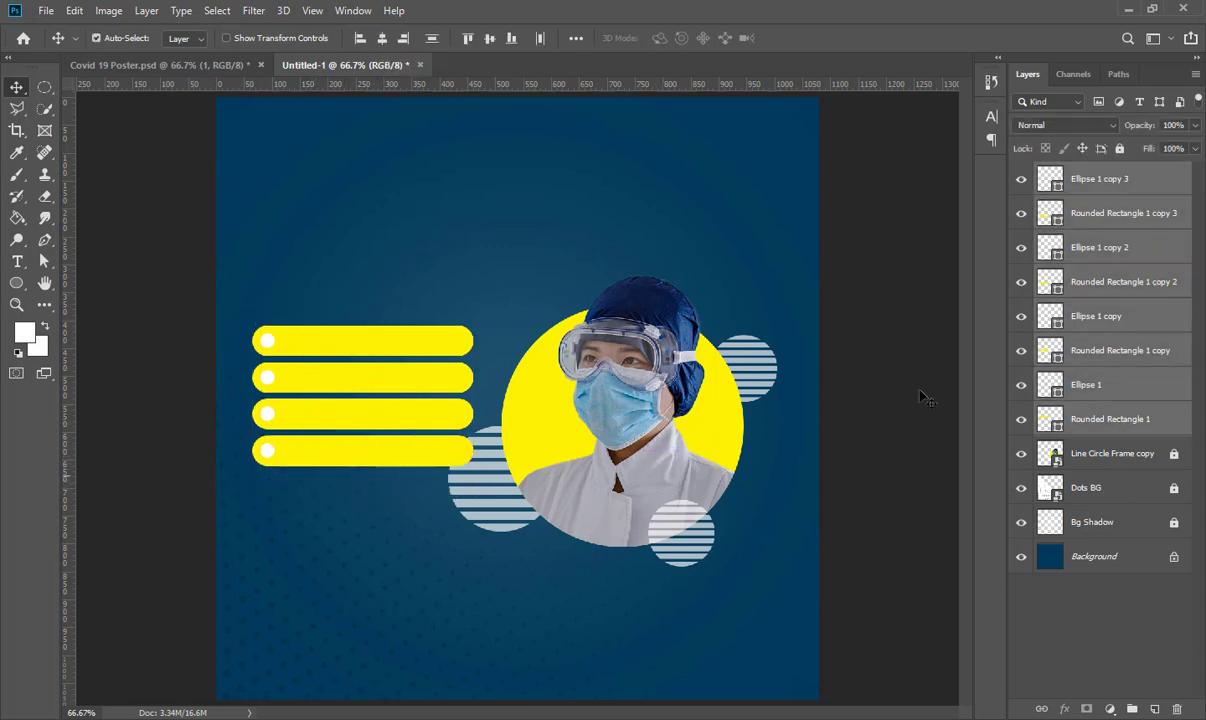
right_click(1140, 405)
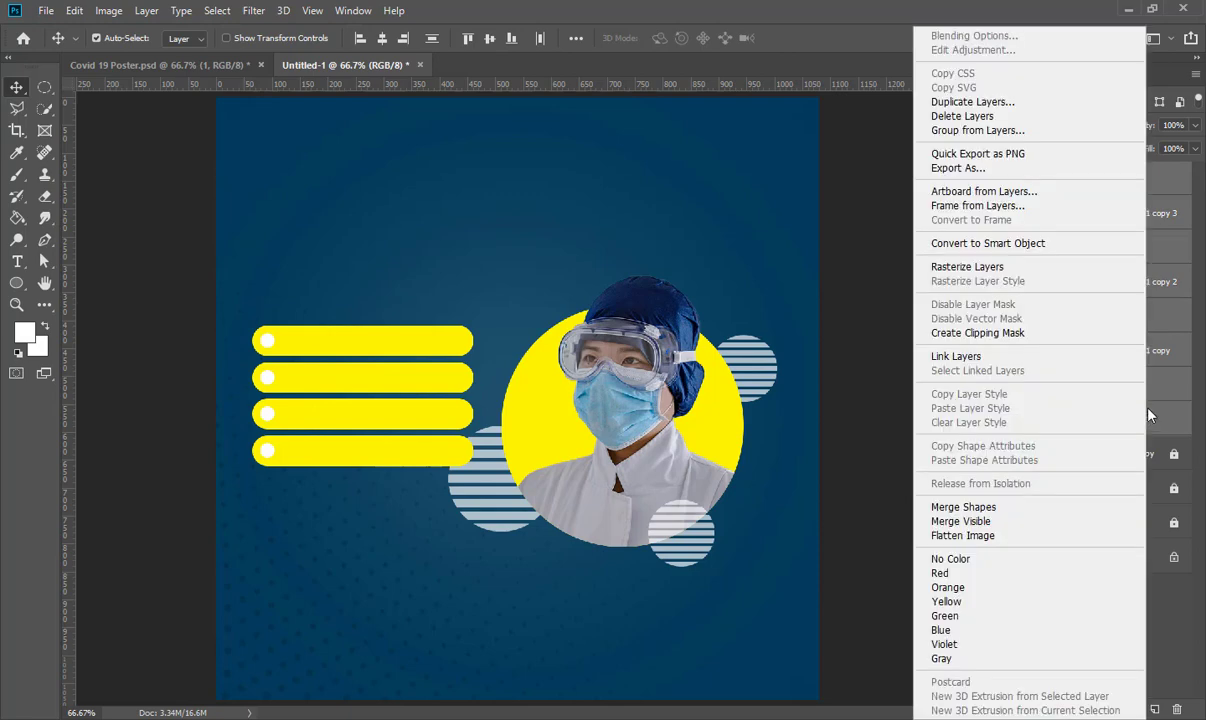
left_click(996, 246)
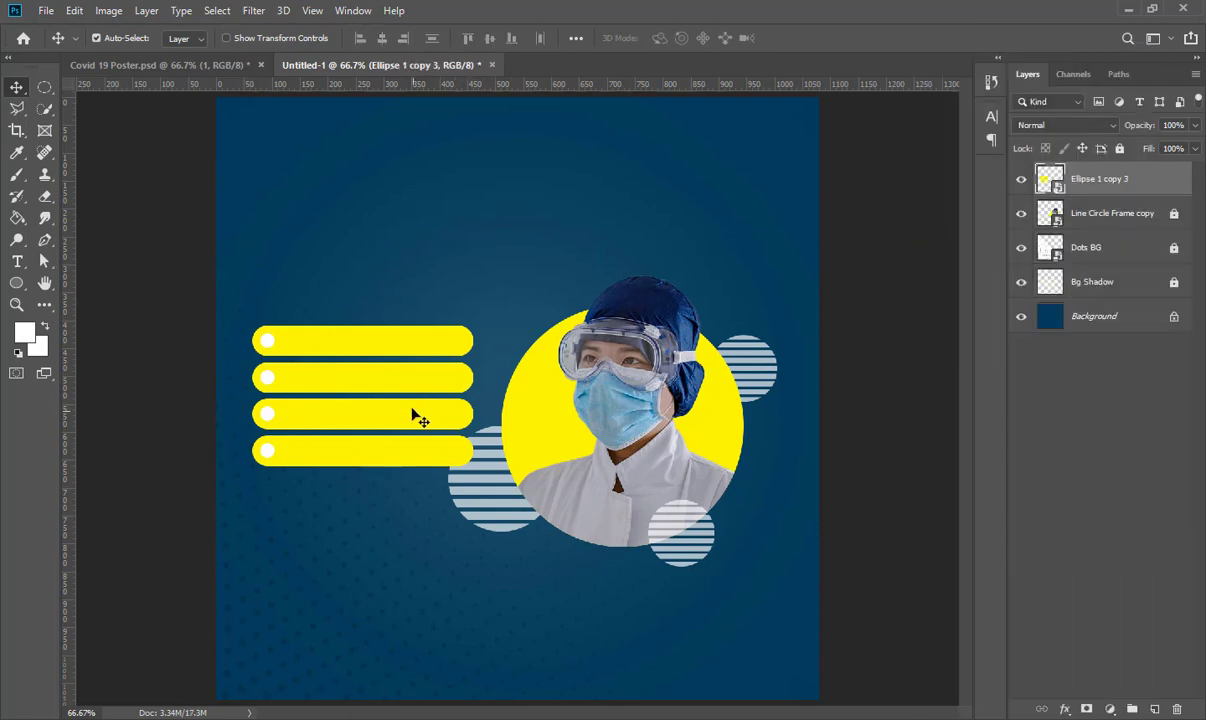
left_click_drag(417, 412, 388, 501)
Unlock the doctor smart object, move it up and to the right, and scale it down clear of the yellow bars
left_click(648, 497)
left_click(650, 470)
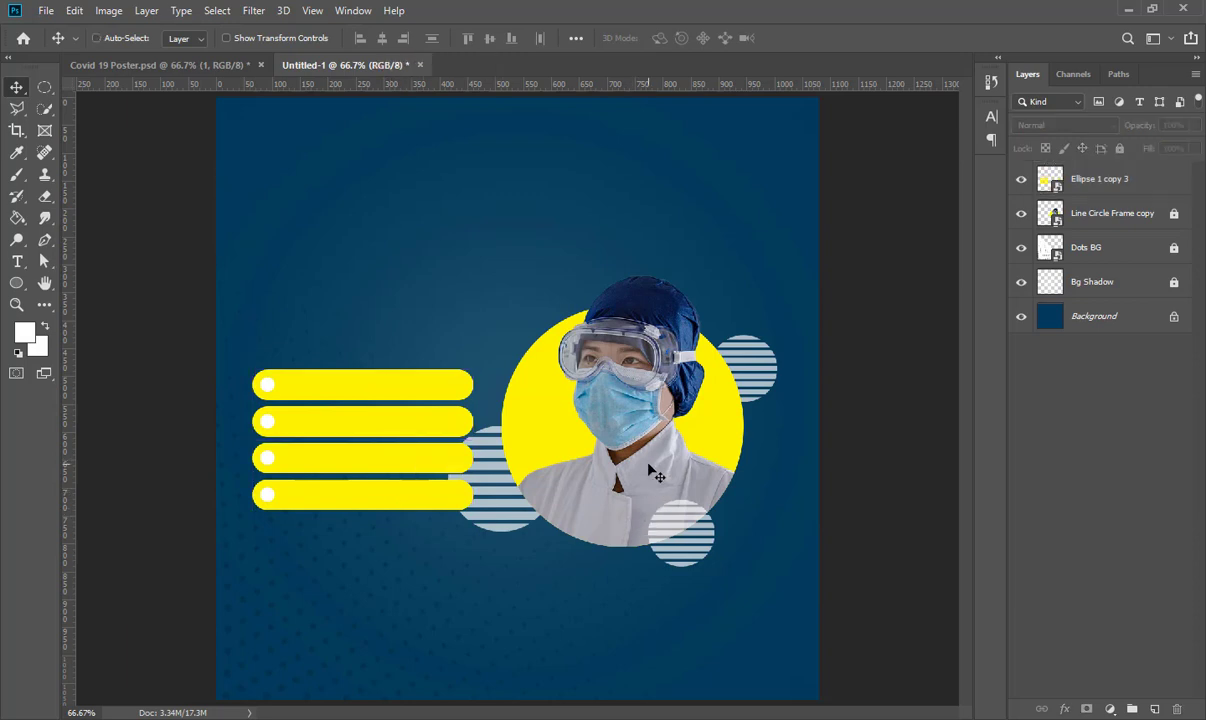
left_click_drag(711, 434, 736, 450)
left_click_drag(612, 375, 633, 318)
key("ctrl+t")
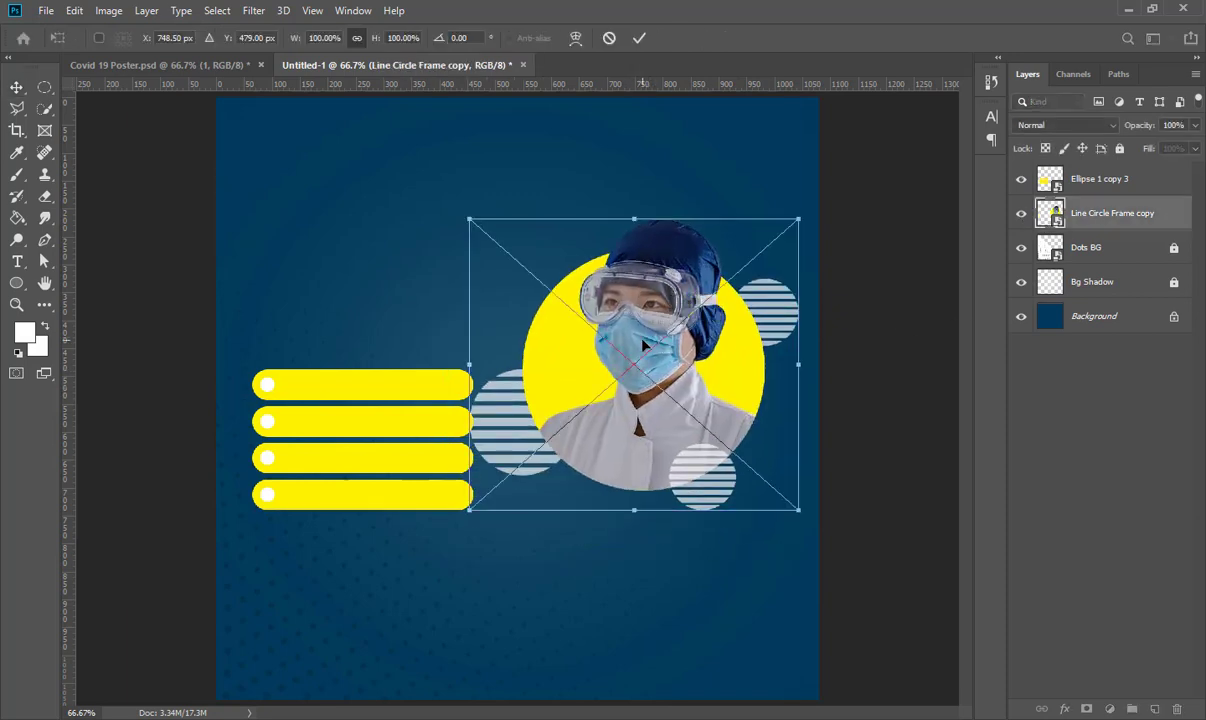
left_click_drag(633, 505, 654, 460)
key("Return")
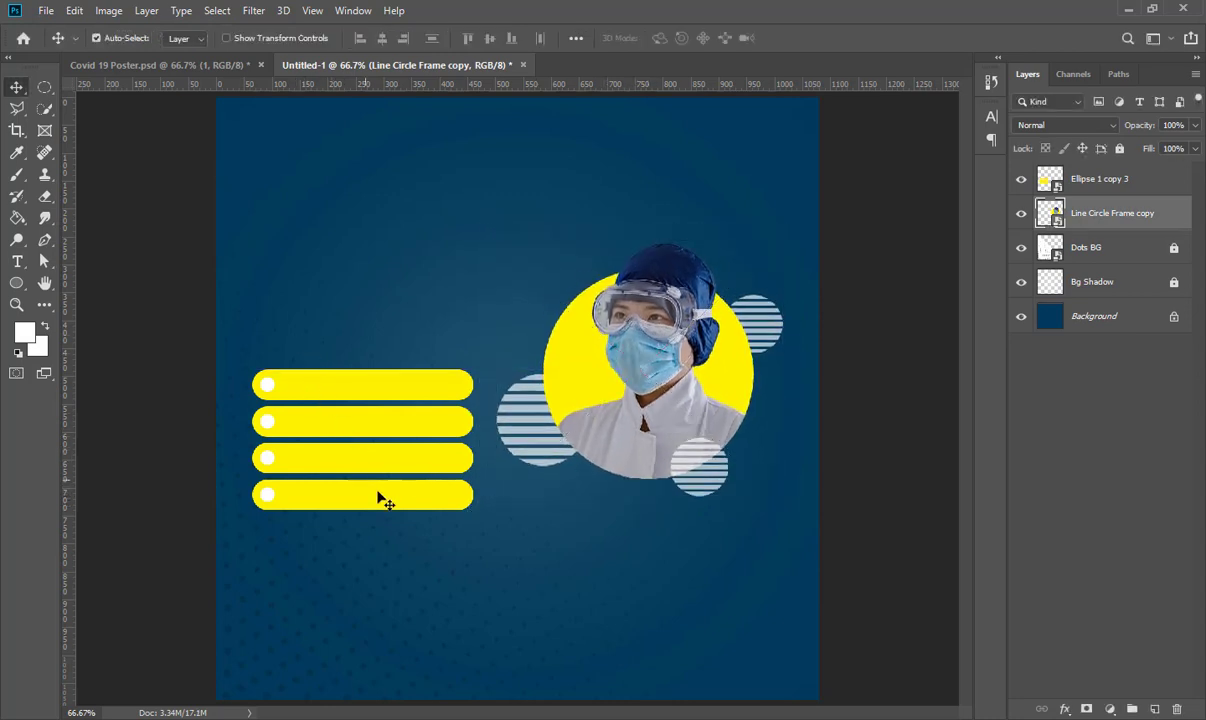
Move the yellow bar stack slightly further down on the poster and deselect all layers
left_click(268, 414)
left_click_drag(418, 500, 421, 527)
left_click(680, 457)
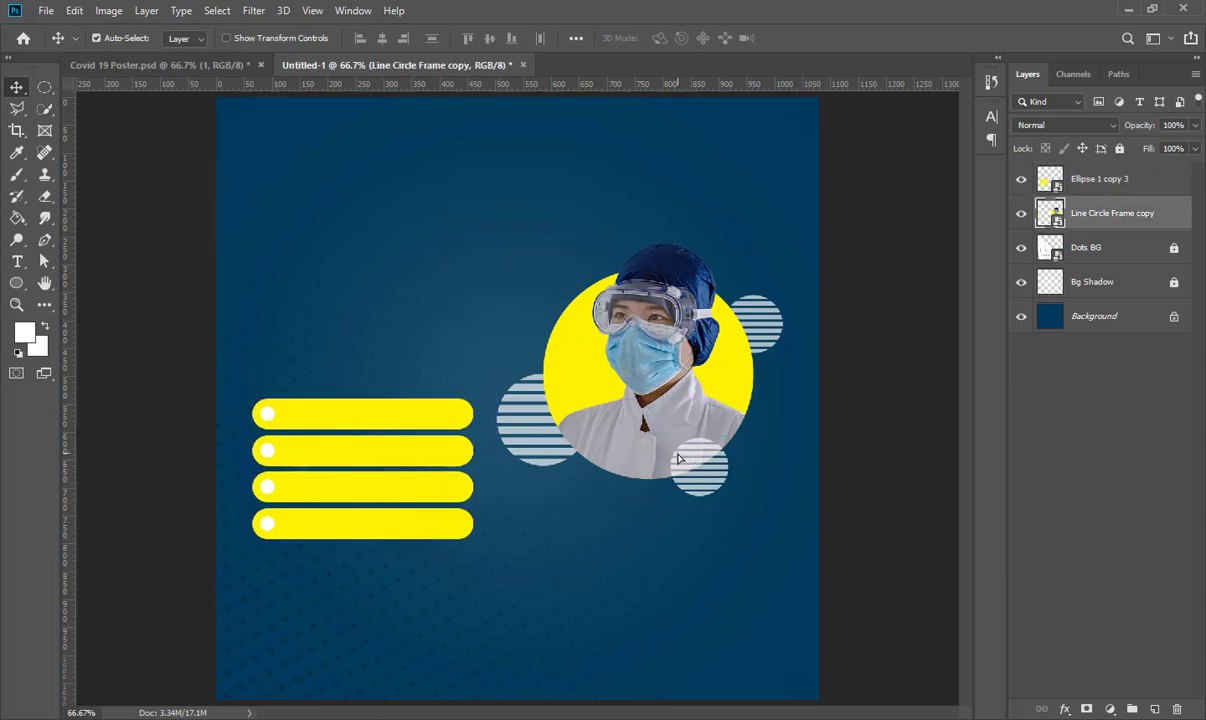
left_click(845, 571)
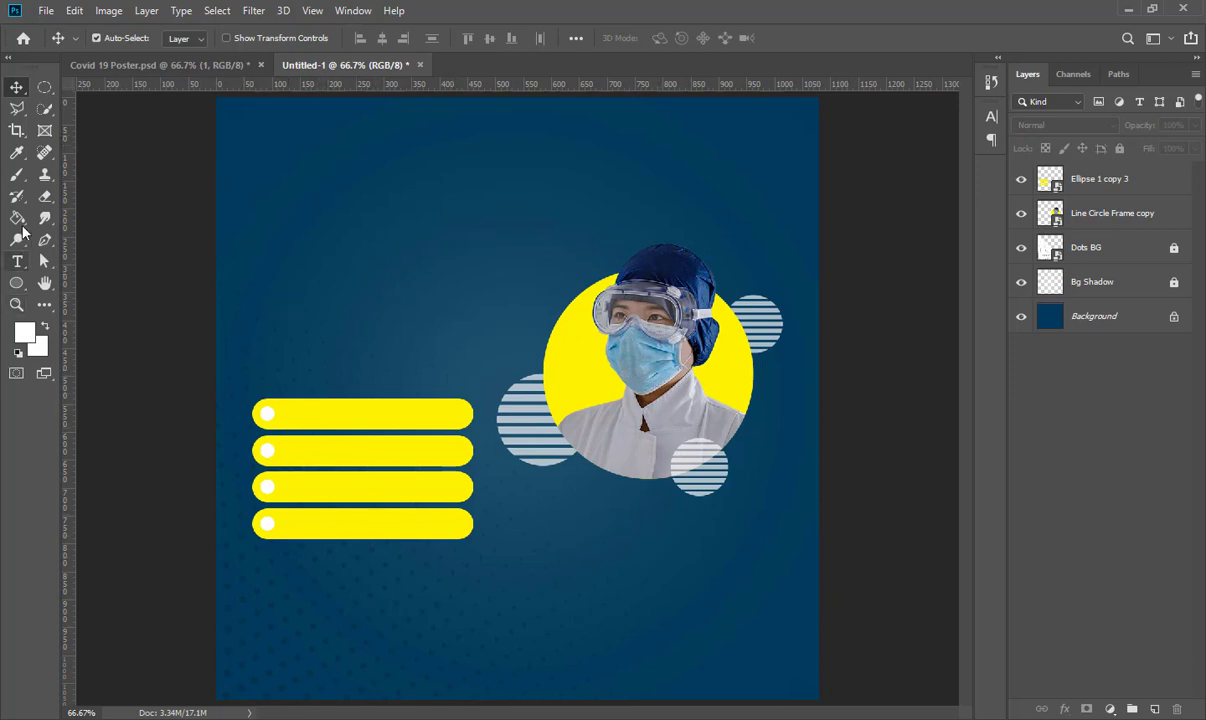
Draw a white recycle-symbol custom shape in the poster's upper-left corner
left_click(22, 284)
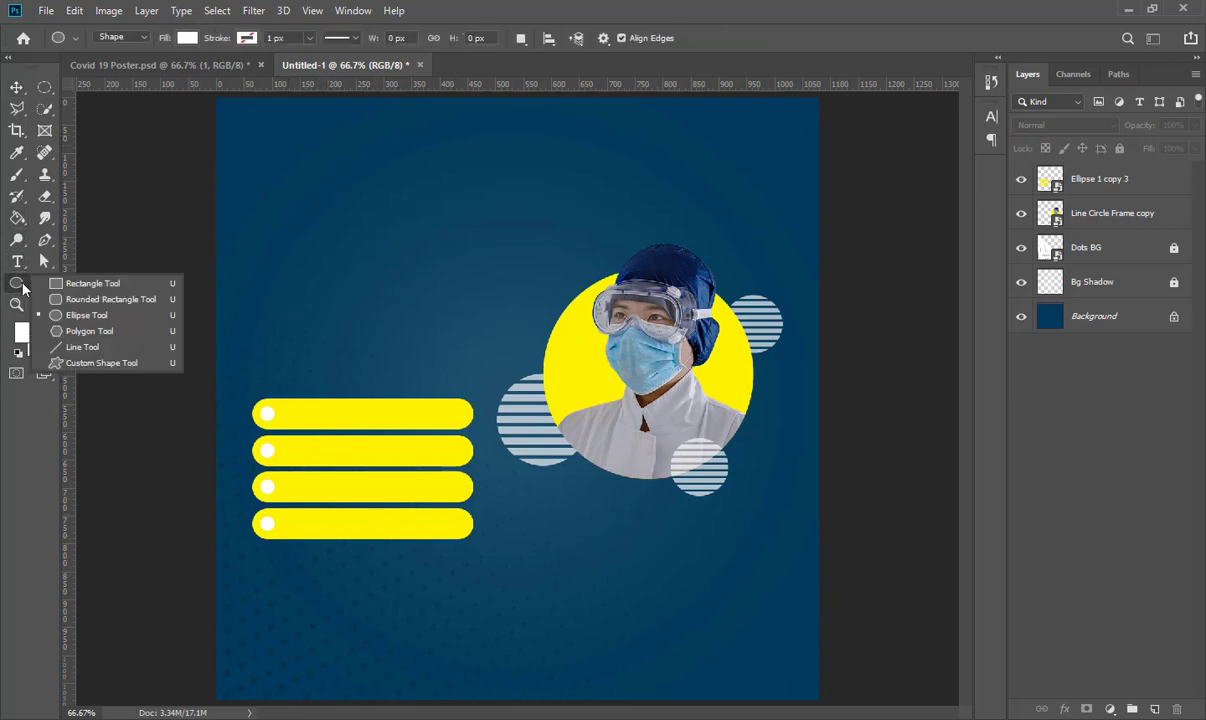
left_click(88, 362)
left_click(662, 38)
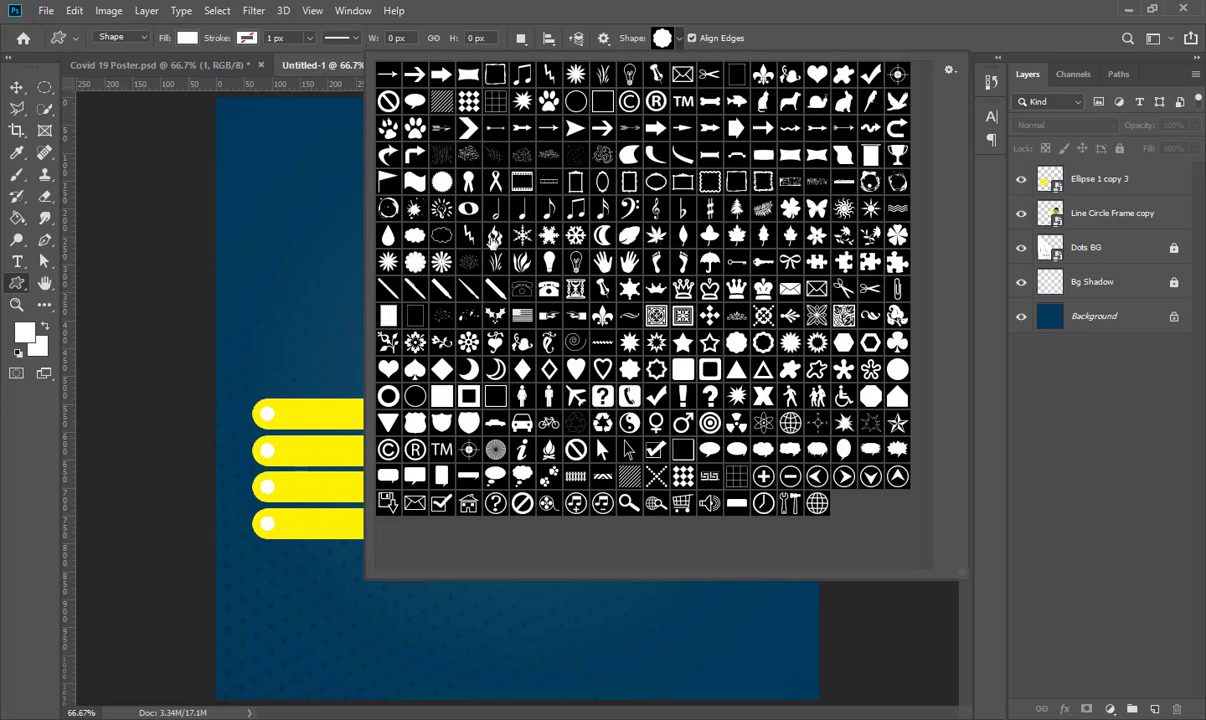
left_click(603, 425)
left_click(280, 150)
left_click_drag(281, 152, 300, 187)
Scale the recycle symbol down slightly and align its left edge with the yellow bars
left_click(16, 87)
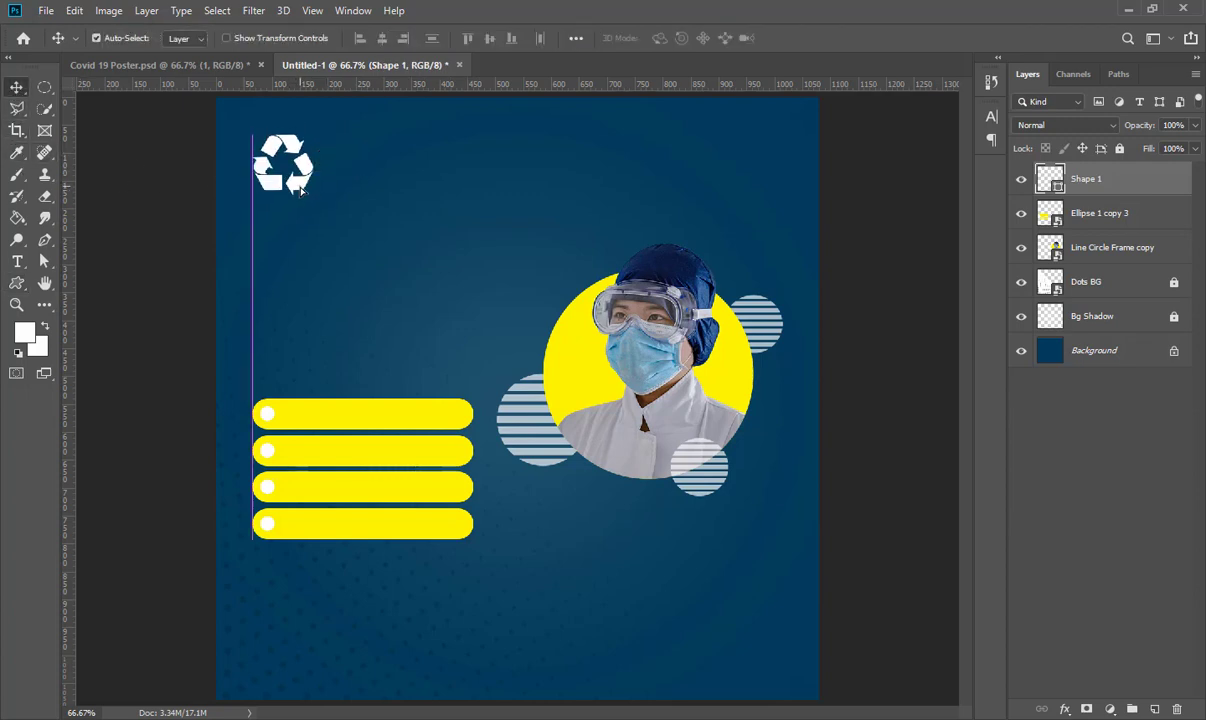
key("ctrl+t")
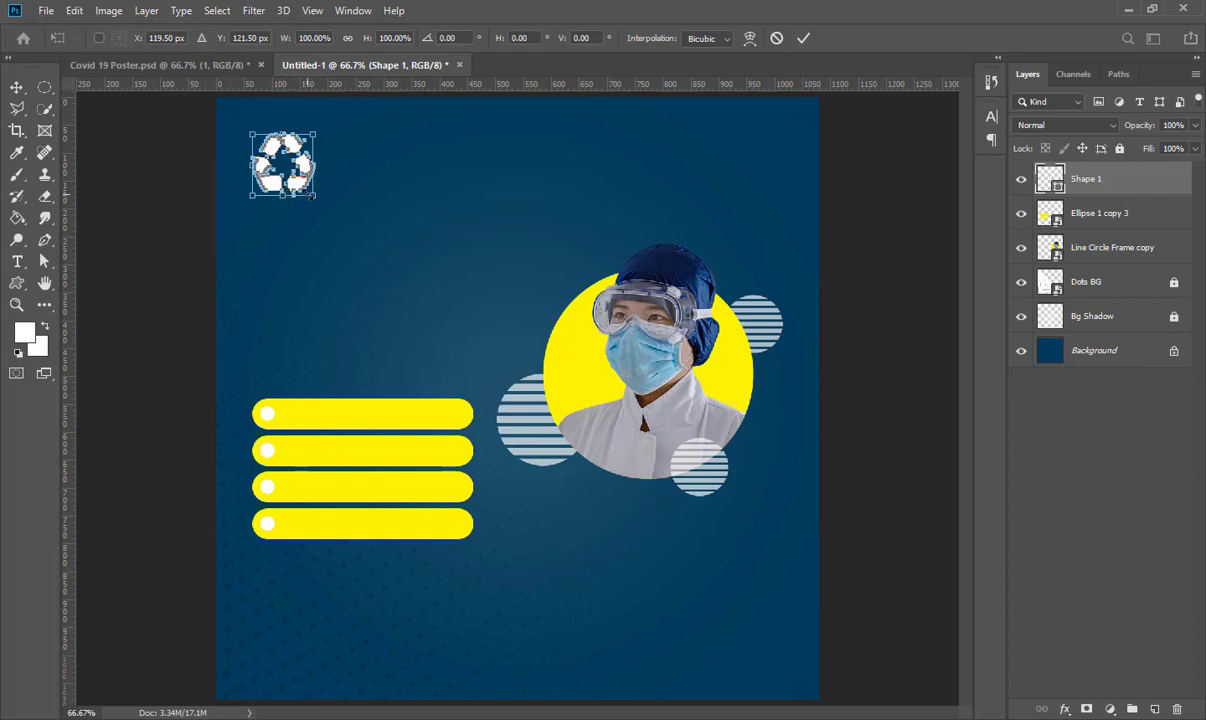
left_click_drag(312, 195, 287, 172)
key("Return")
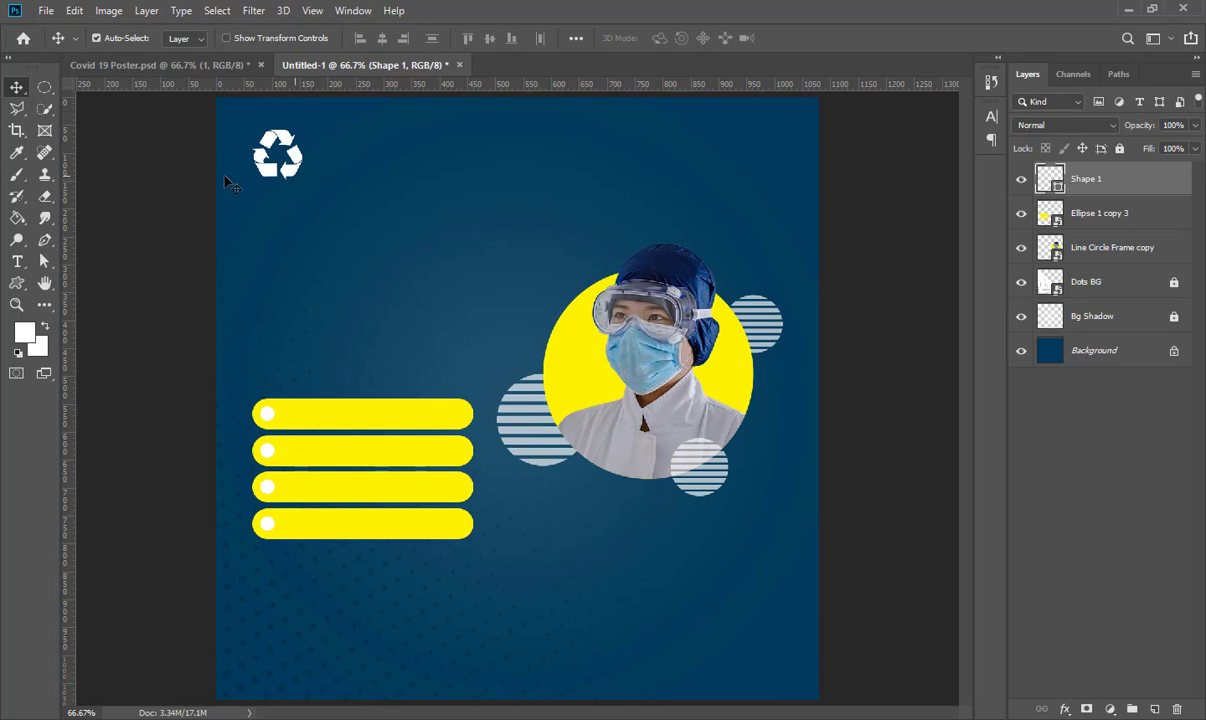
Rename the recycle-symbol shape layer as Logo
double_click(1087, 179)
key("ctrl+v")
type("ا")
key("ctrl+a")
key("Return")
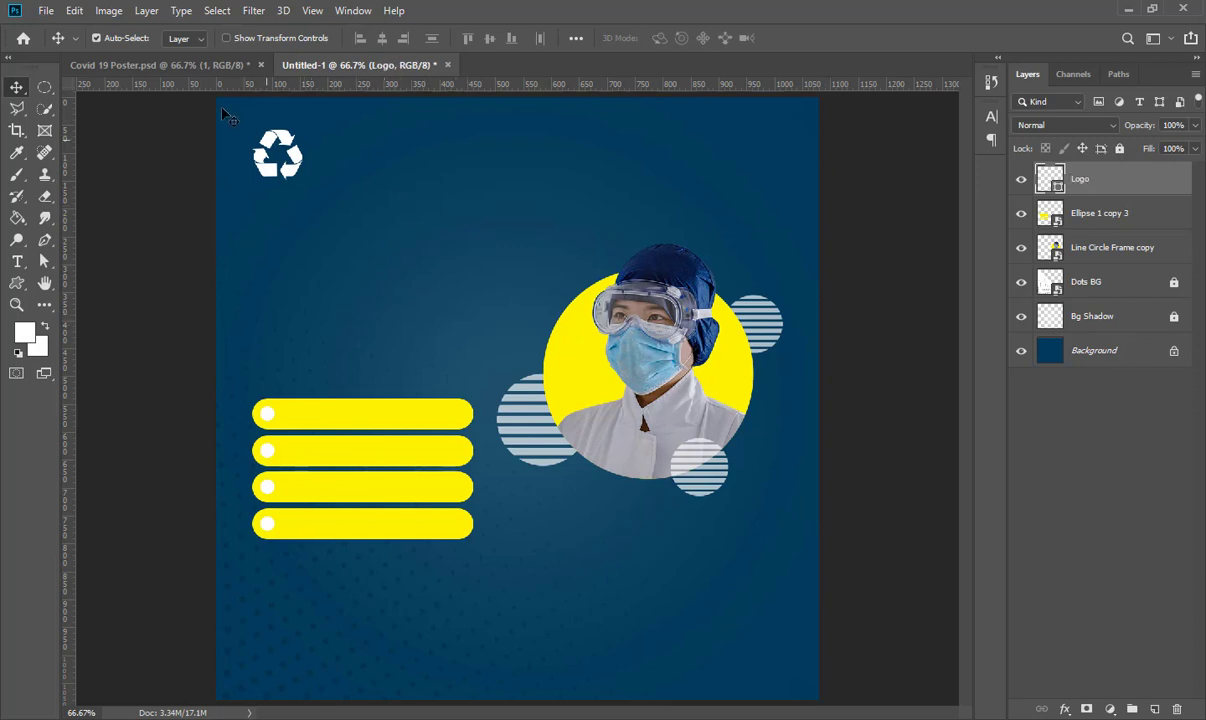
Copy the COVID PREVENTION heading from Covid 19 Poster.psd into the poster below the logo and scale it down to clear the doctor
left_click(170, 66)
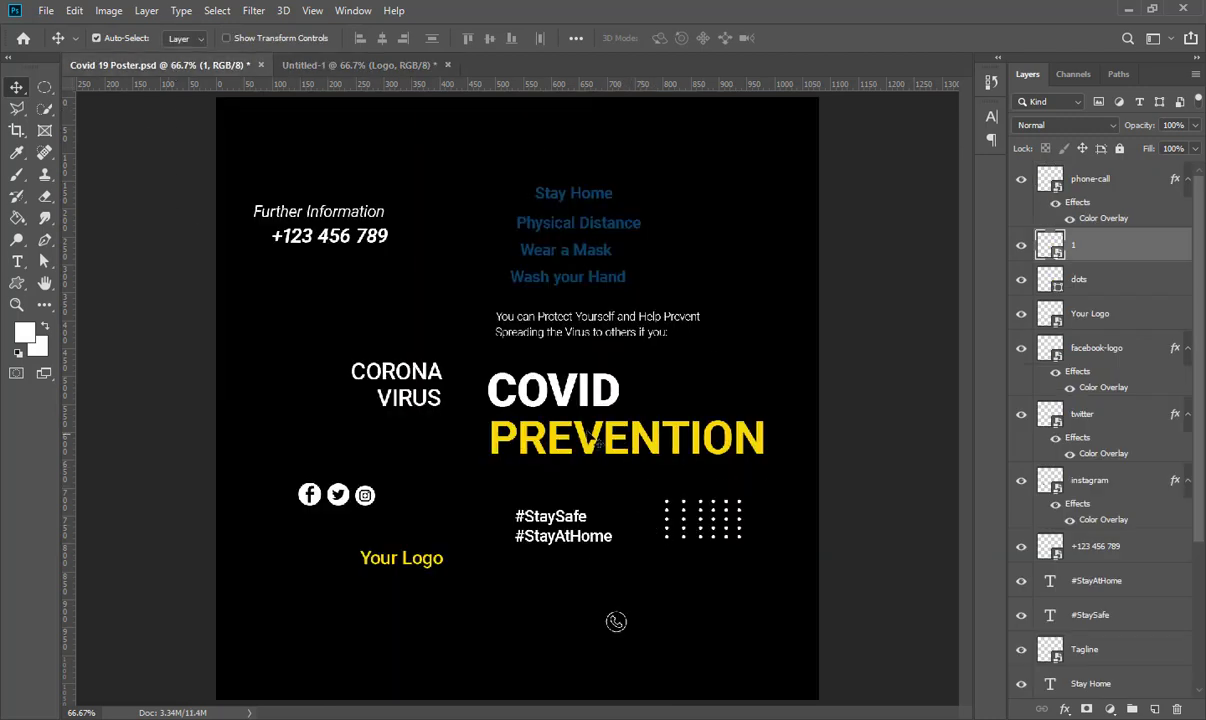
left_click_drag(542, 380, 387, 254)
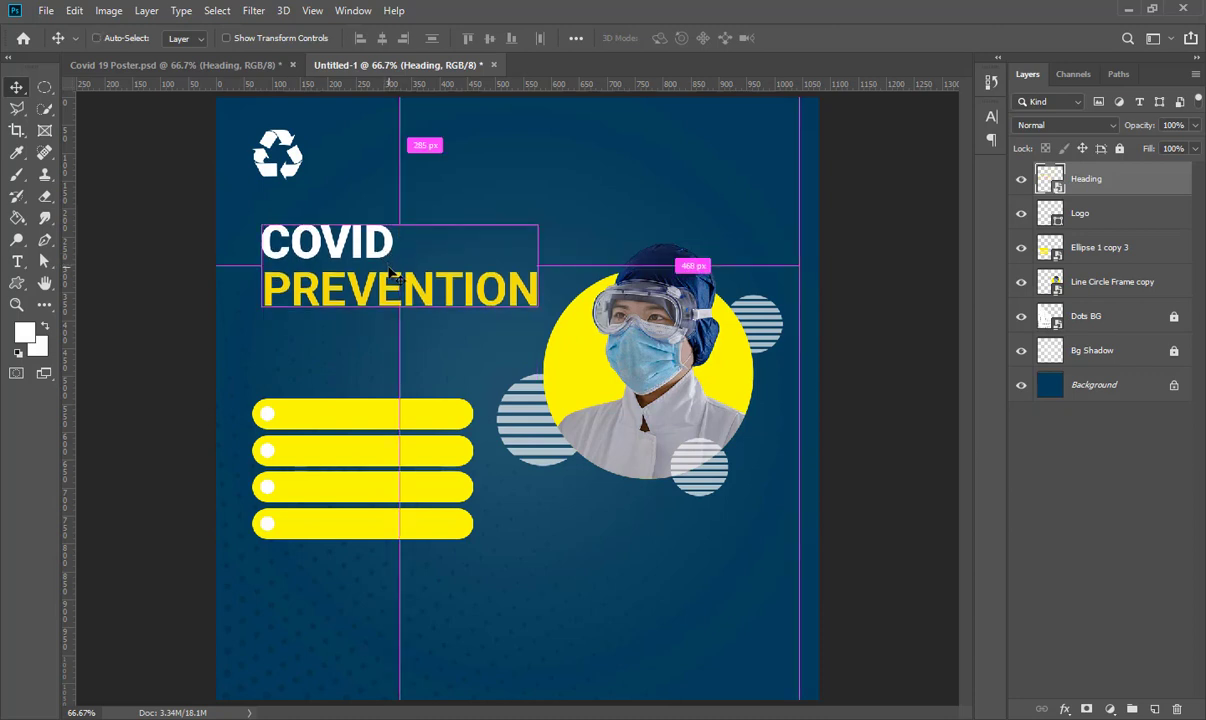
key("ctrl+t")
left_click_drag(396, 306, 348, 294)
key("Return")
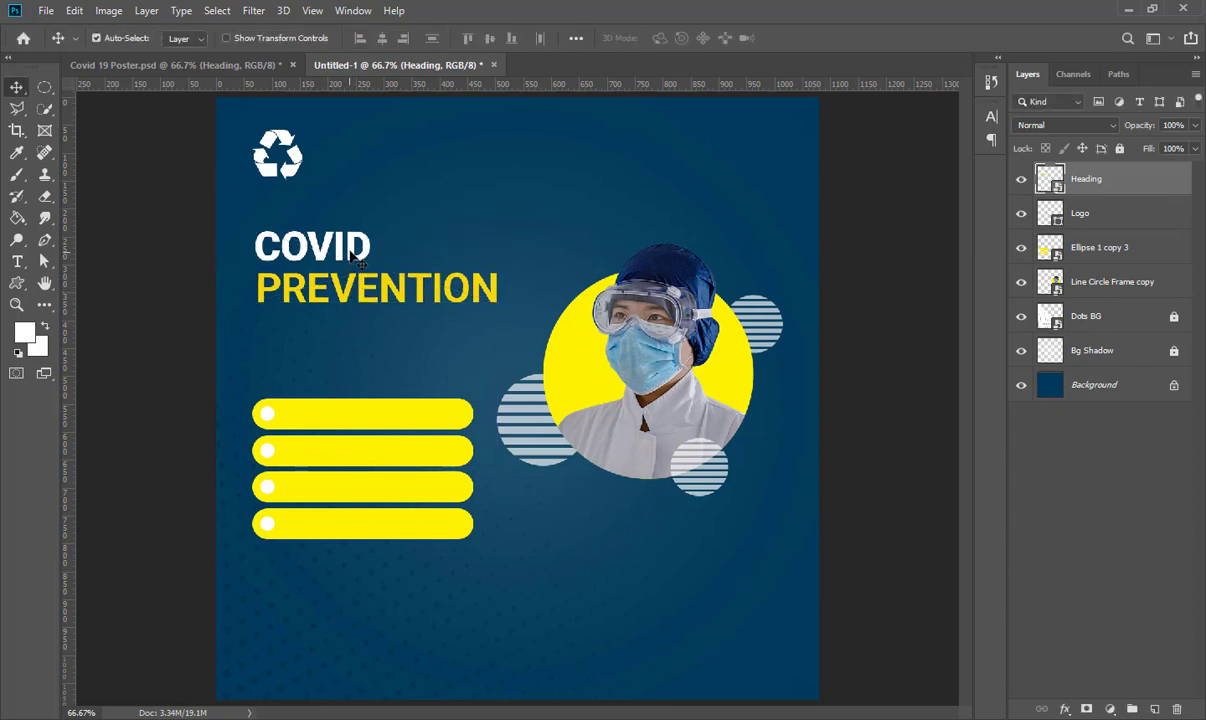
mouse_move(351, 256)
left_mouse_down()
mouse_move(366, 263)
mouse_move(350, 261)
left_mouse_up()
Copy the "You can Protect Yourself" tagline from Covid 19 Poster.psd into the poster and place it left-aligned just below the heading
left_click(230, 64)
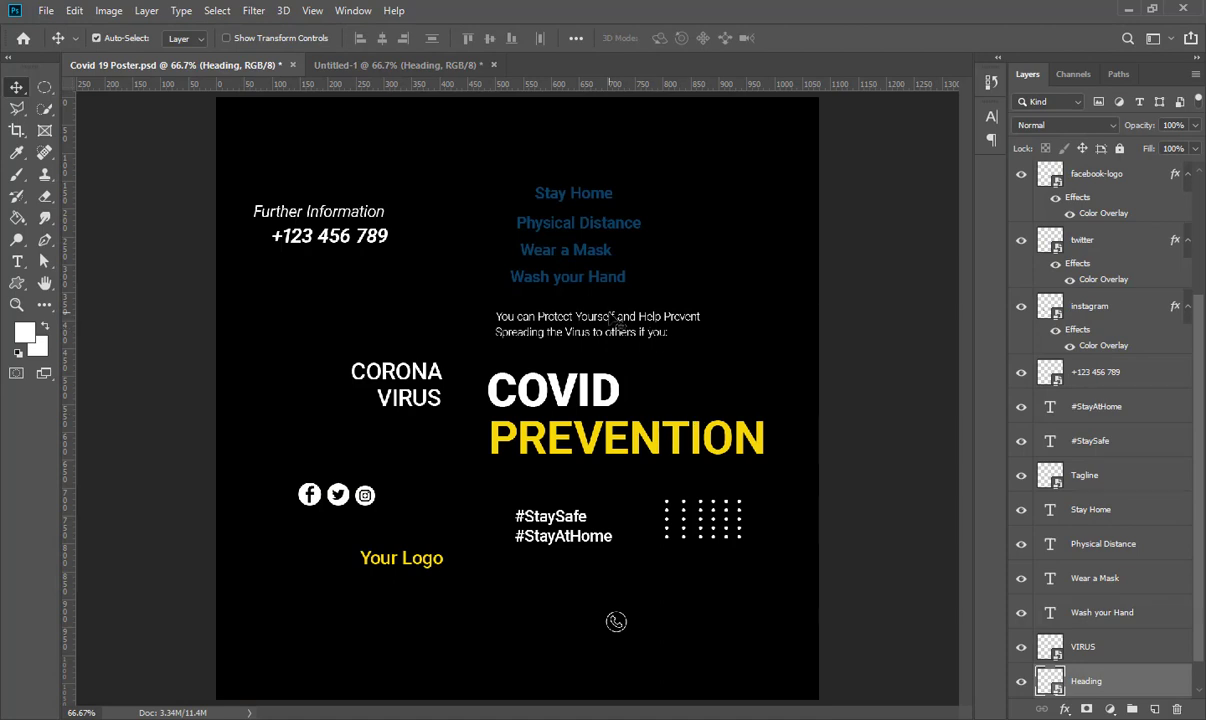
left_click(466, 298)
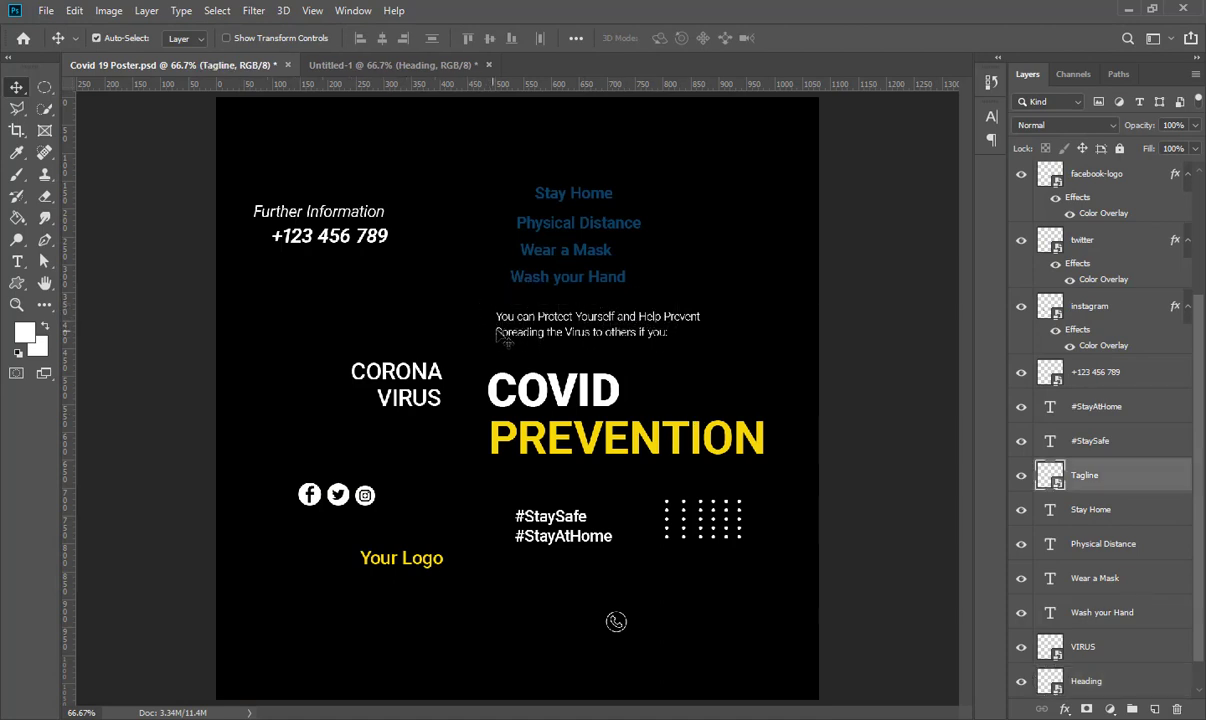
left_click_drag(505, 338, 380, 271)
left_click_drag(318, 342, 368, 347)
key("Up")
key("Up")
key("Up")
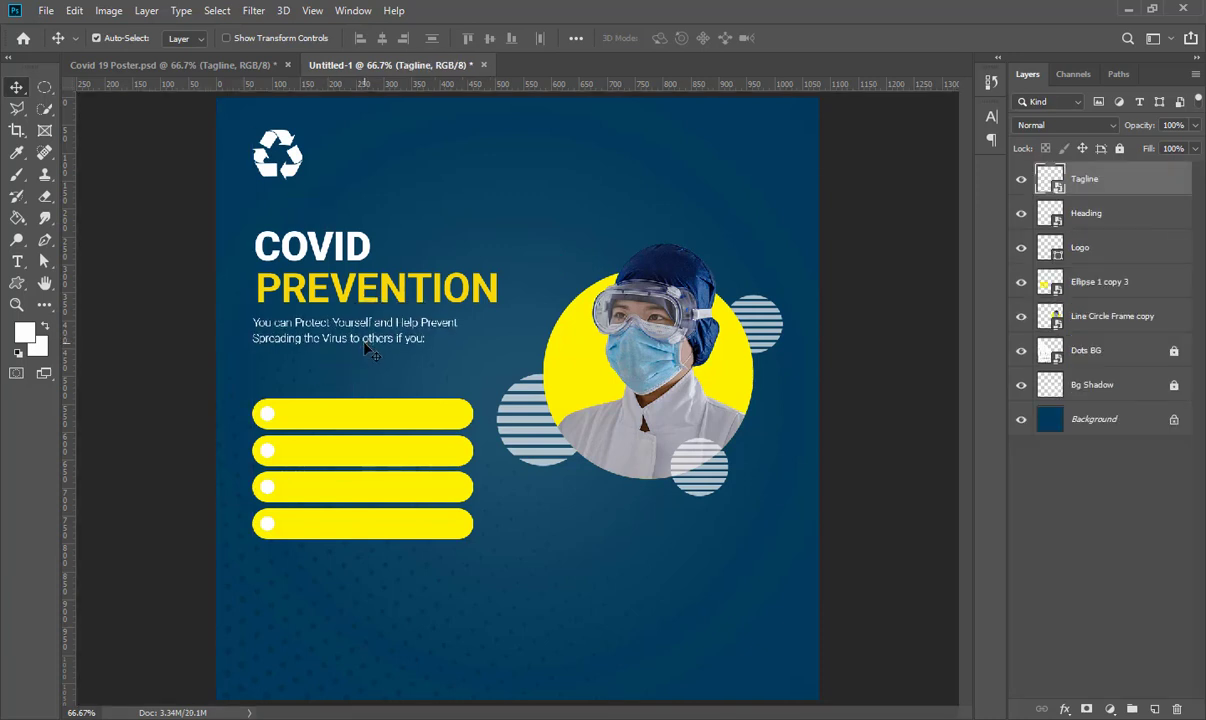
Draw a white 17 px thick line about 220 px long below the tagline and align its left edge with the text
left_click(17, 283)
left_click(90, 345)
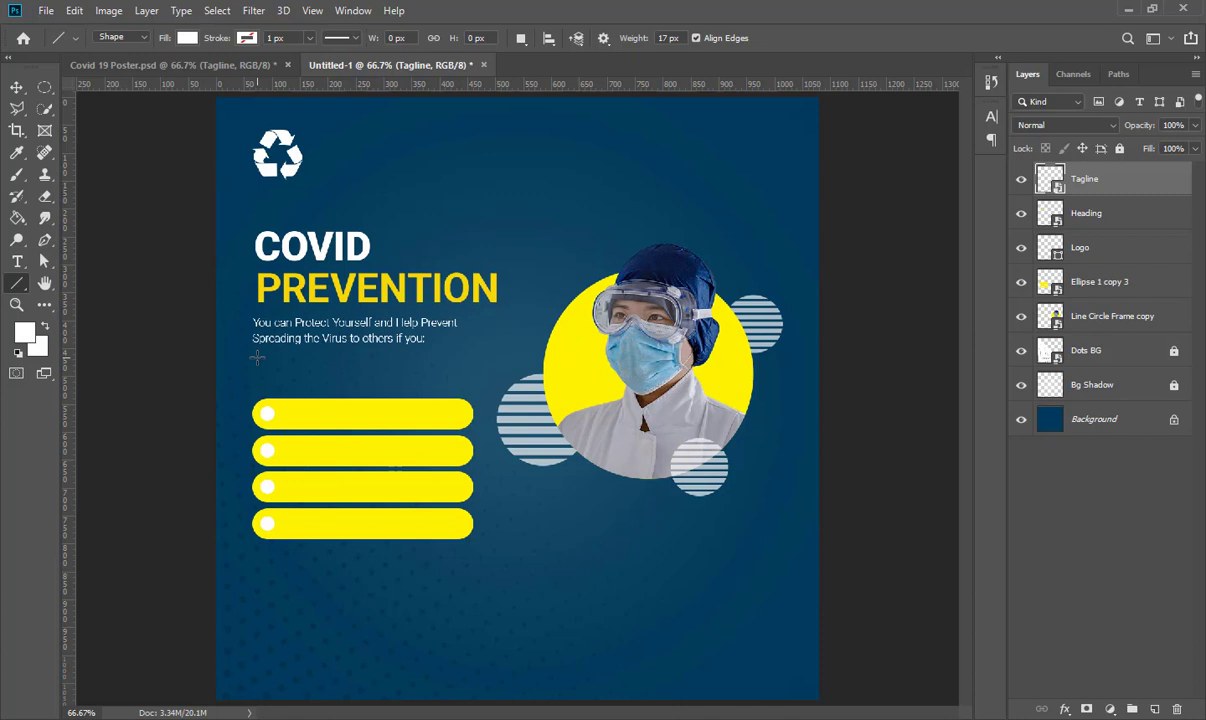
left_click_drag(257, 357, 381, 358)
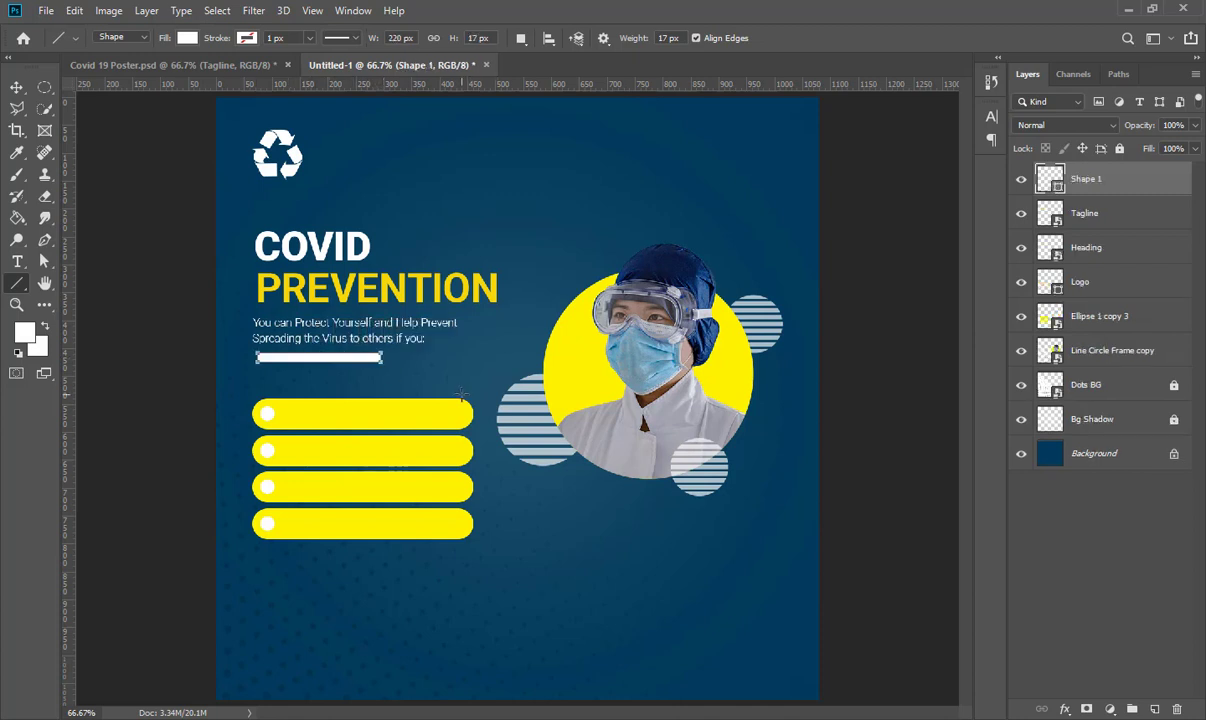
left_click(16, 88)
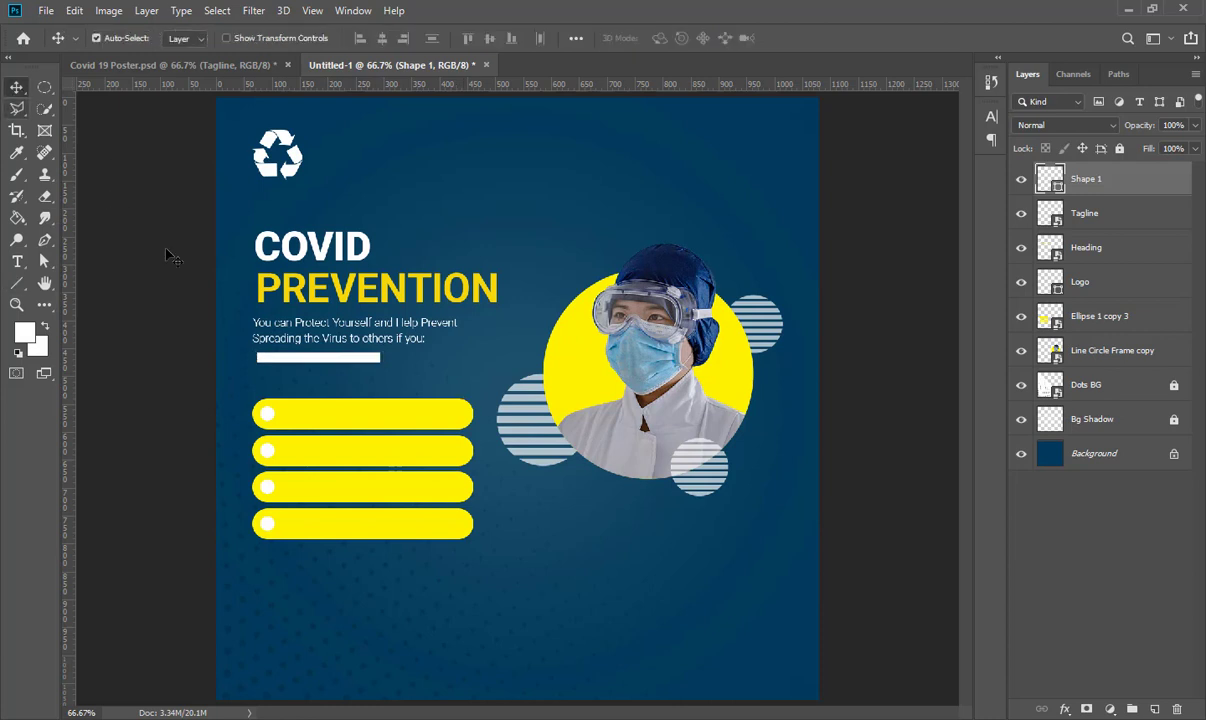
left_click_drag(335, 365, 328, 364)
Copy the #StaySafe and #StayAtHome hashtags and the dots from Covid 19 Poster.psd below the yellow bars, and move the dots further right
left_click(202, 59)
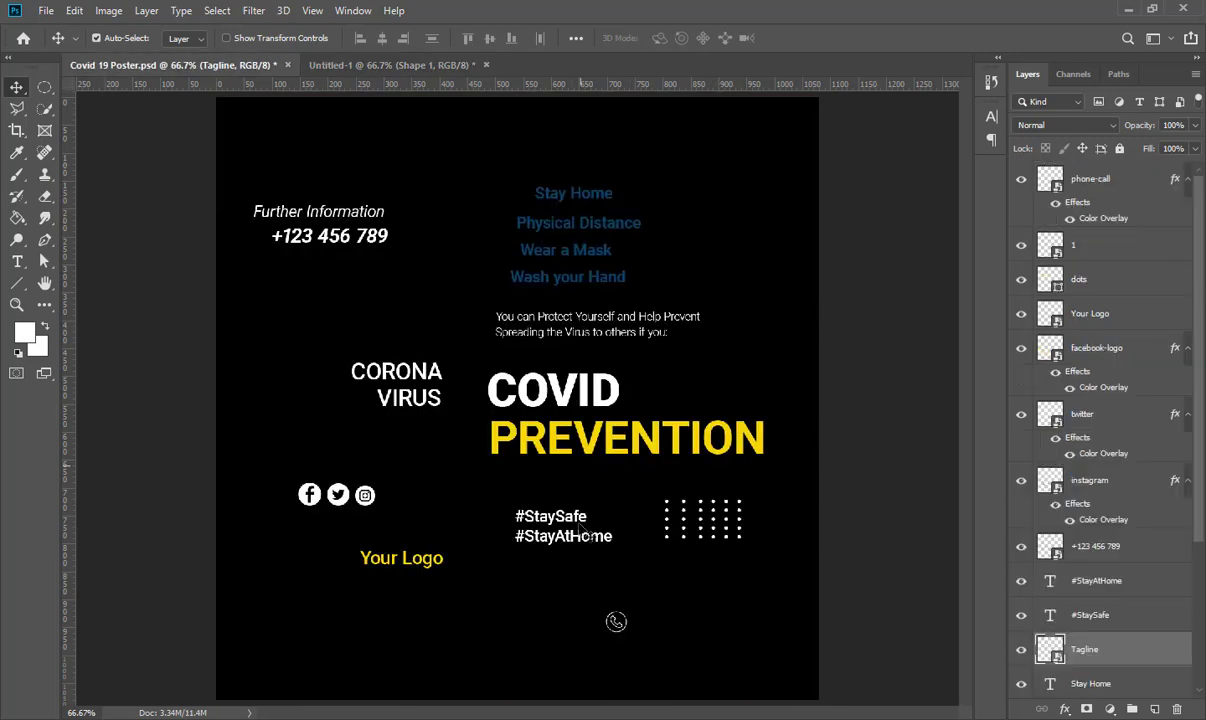
left_click_drag(490, 490, 302, 563)
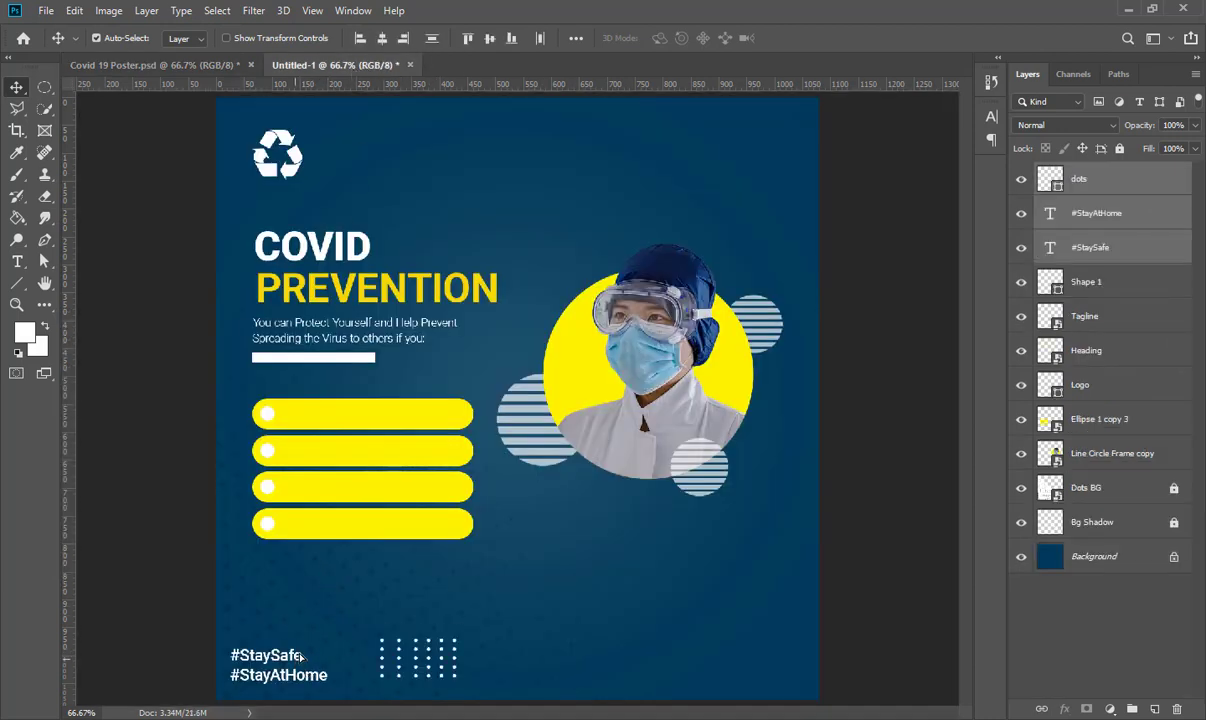
left_click_drag(285, 628, 325, 582)
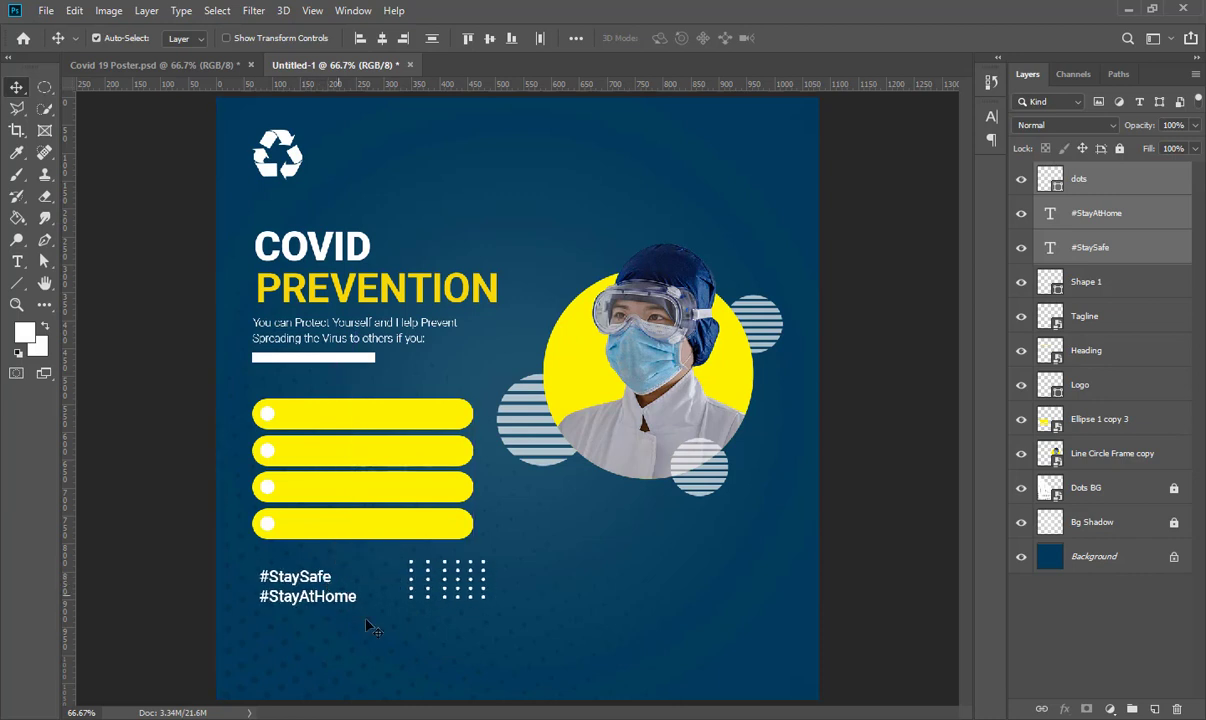
left_click(480, 590)
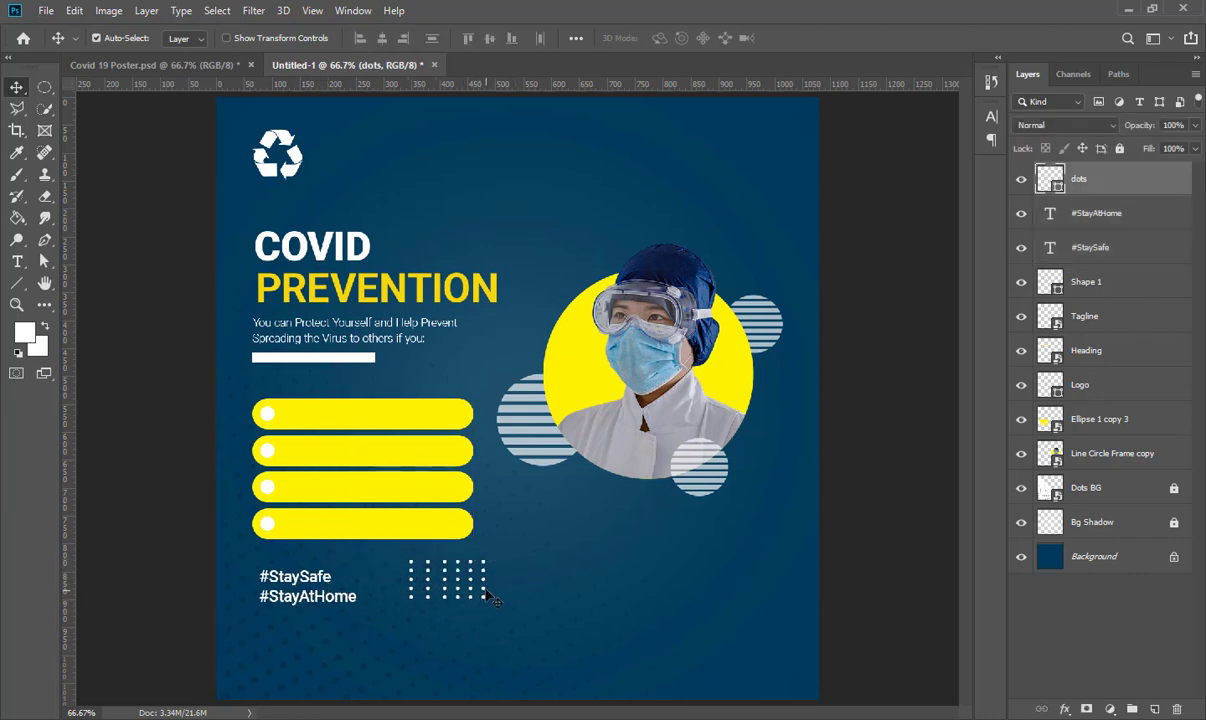
left_click_drag(485, 604, 584, 615)
Copy the contact block from Covid 19 Poster.psd into the poster's lower-right corner and scale its Further Information line to about 70%
left_click(178, 62)
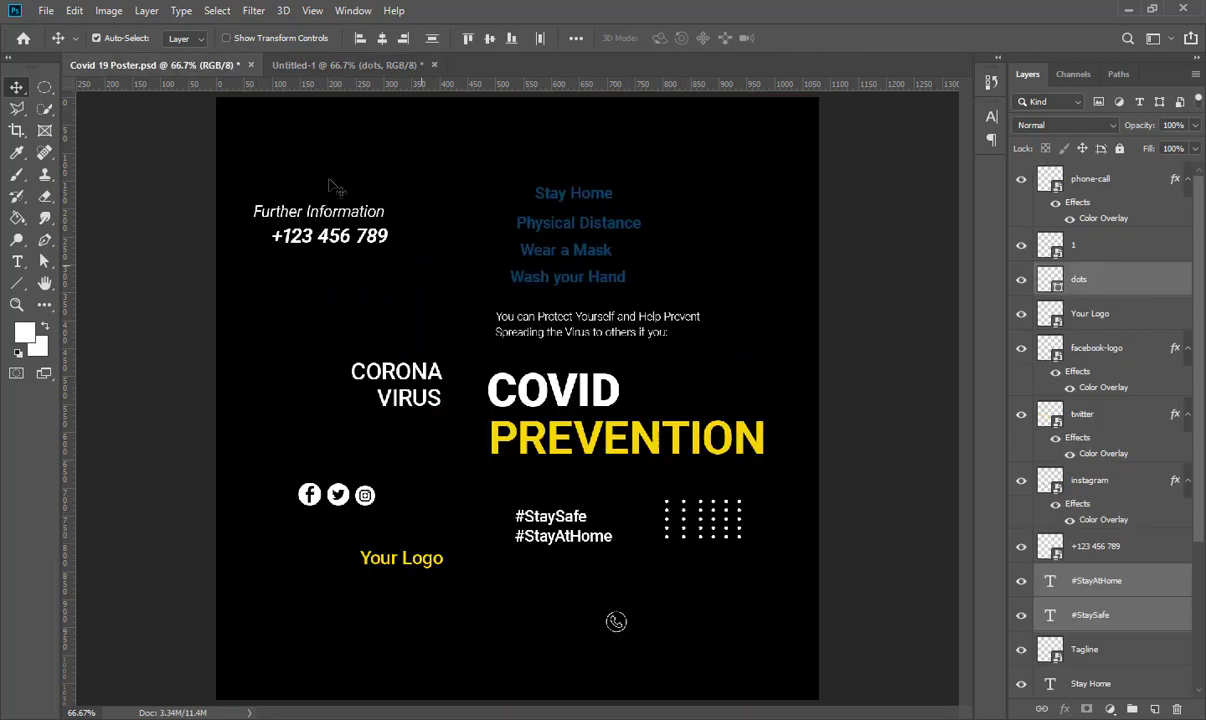
left_click_drag(262, 195, 746, 671)
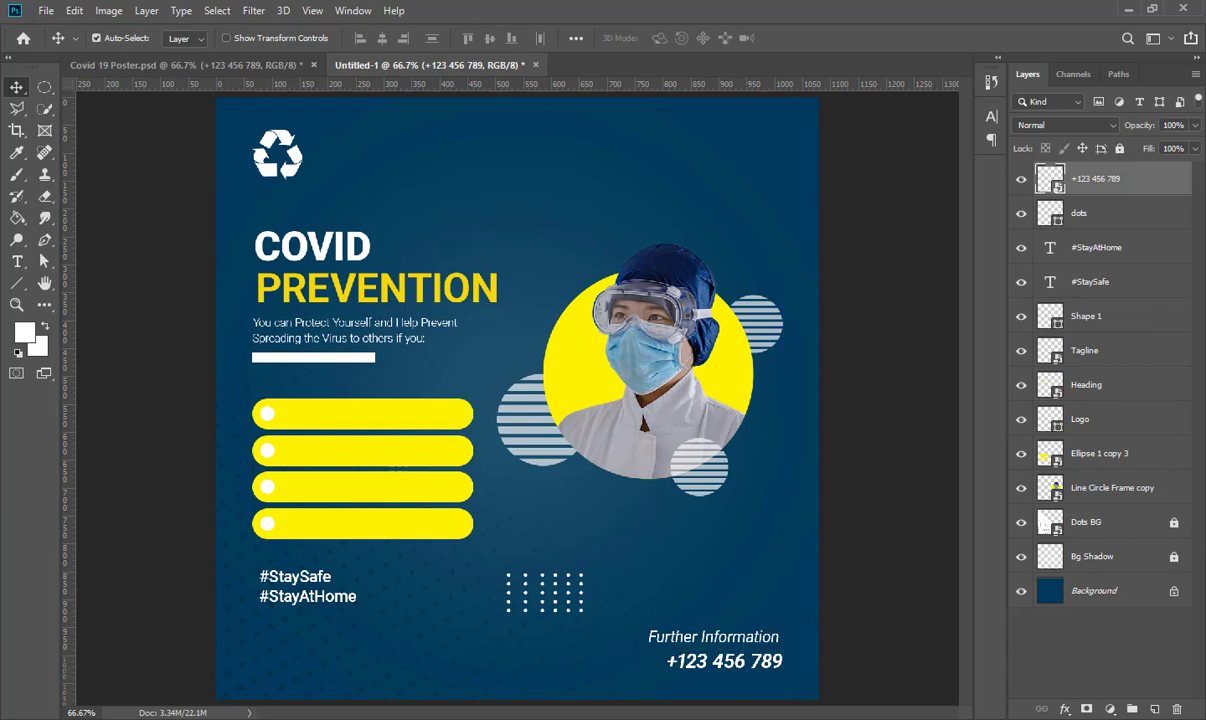
double_click(1056, 188)
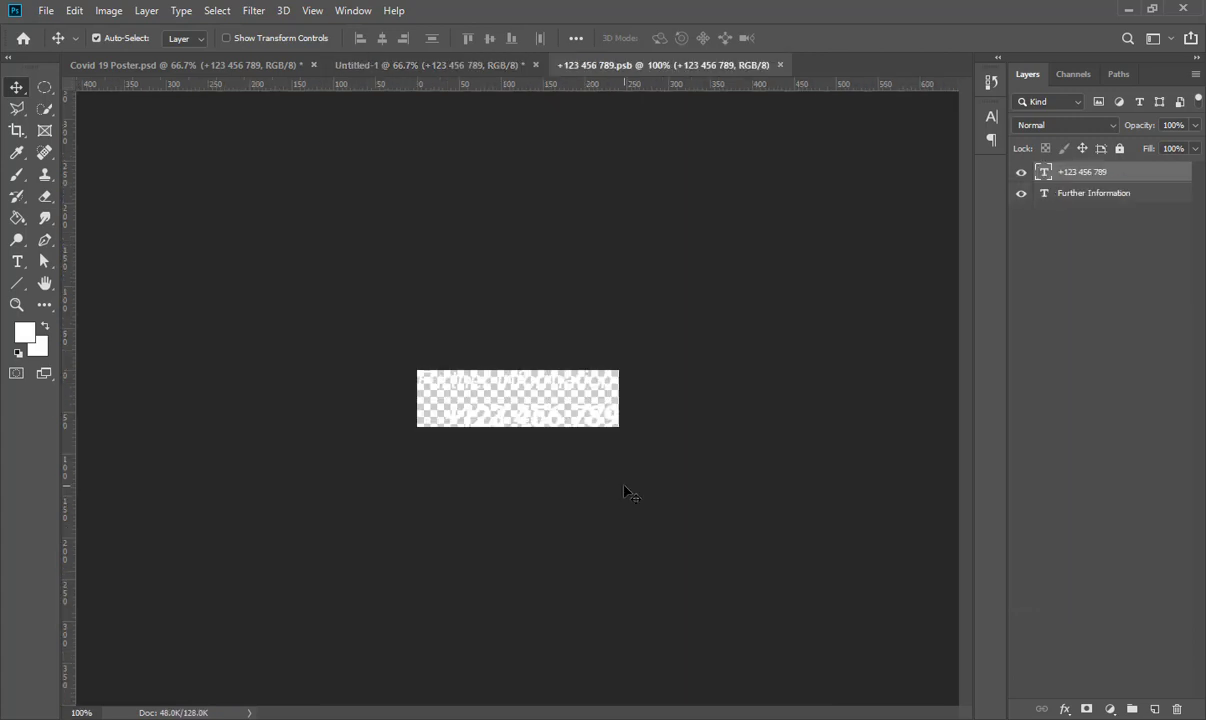
key("ctrl+0")
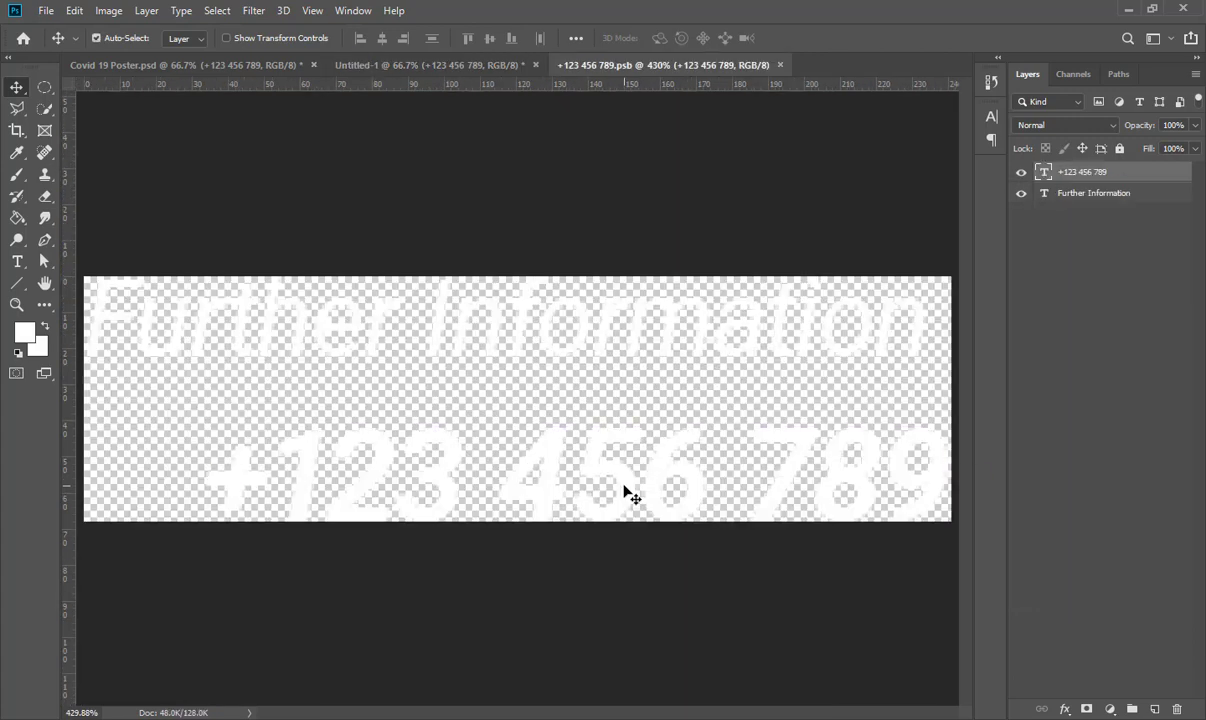
left_click(559, 352)
key("ctrl+t")
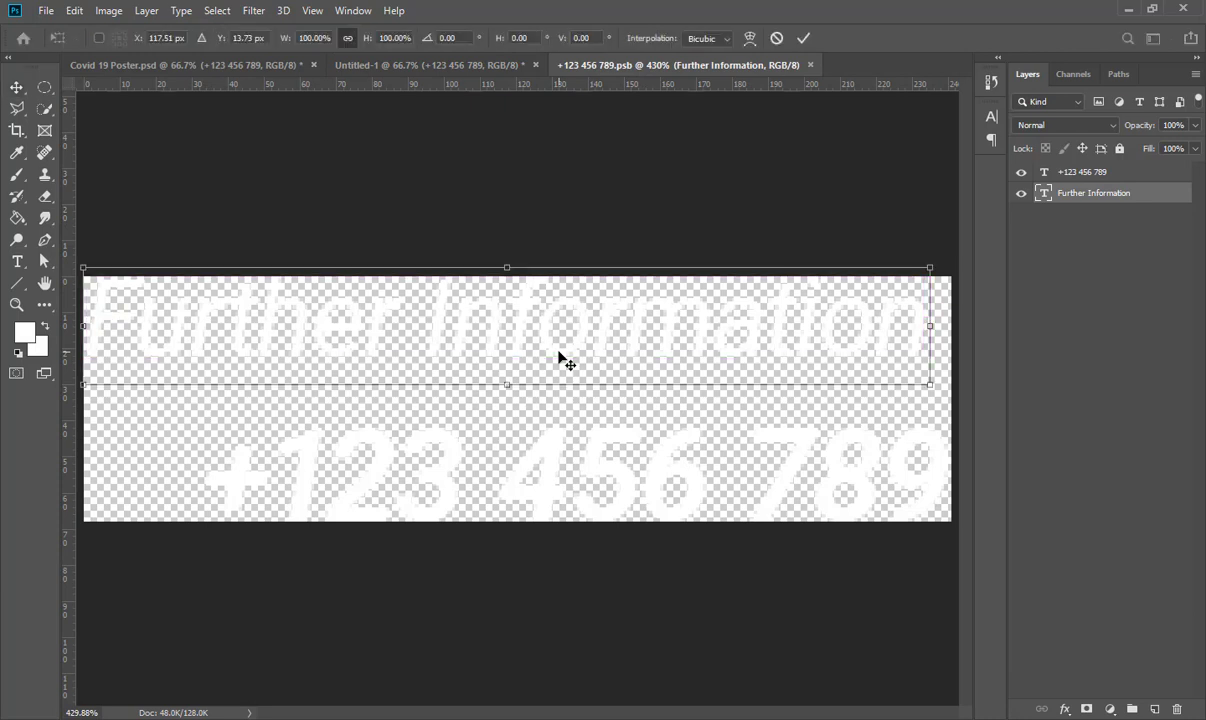
left_click_drag(507, 384, 507, 368)
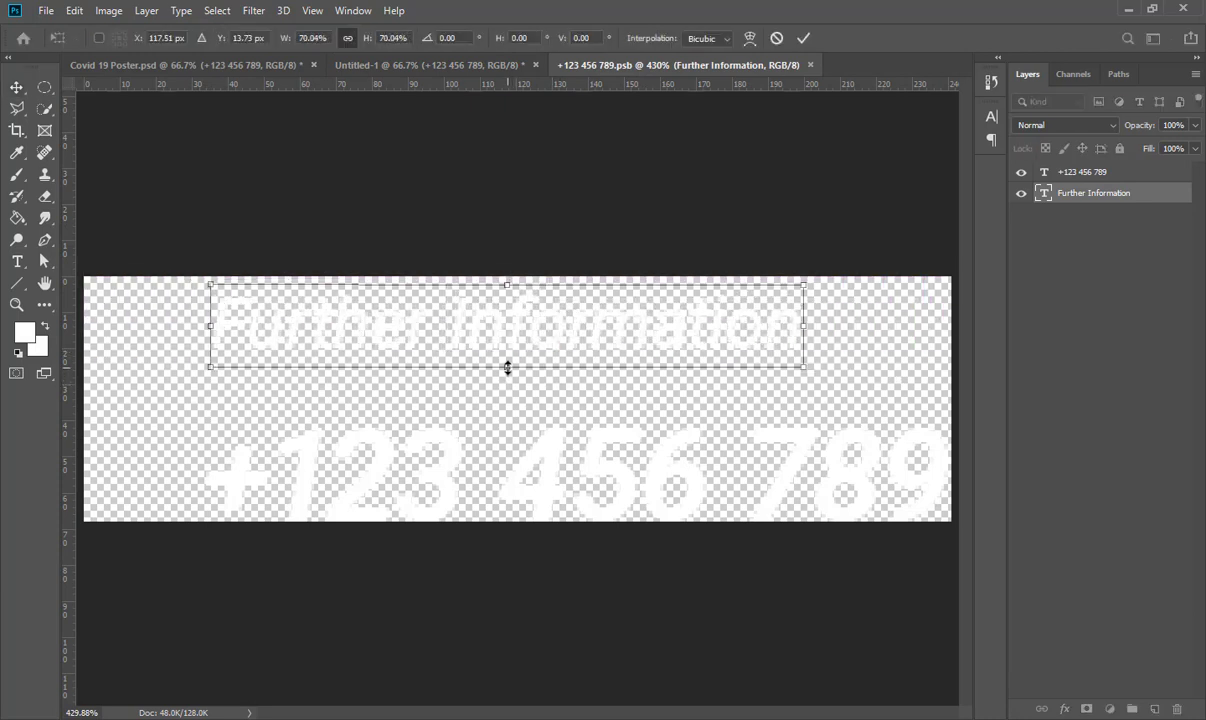
key("Return")
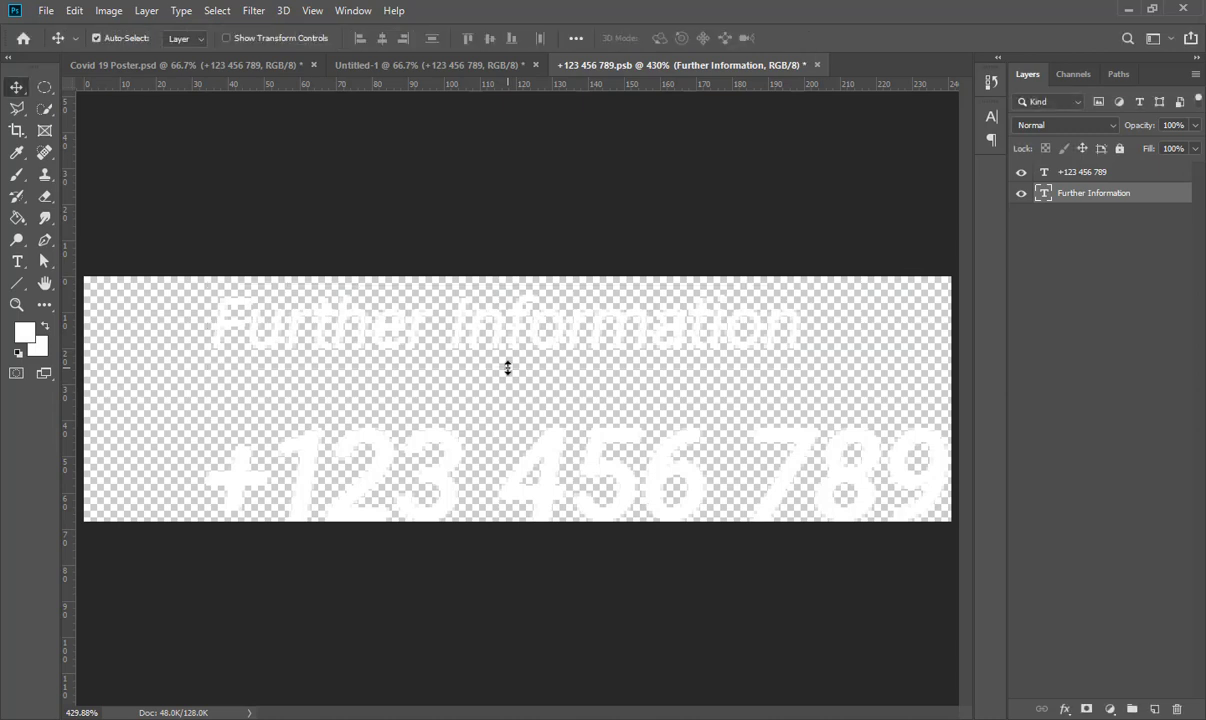
Right-align the Further Information line with the phone number inside the smart object, and save and close it
left_click(1125, 175, "shift")
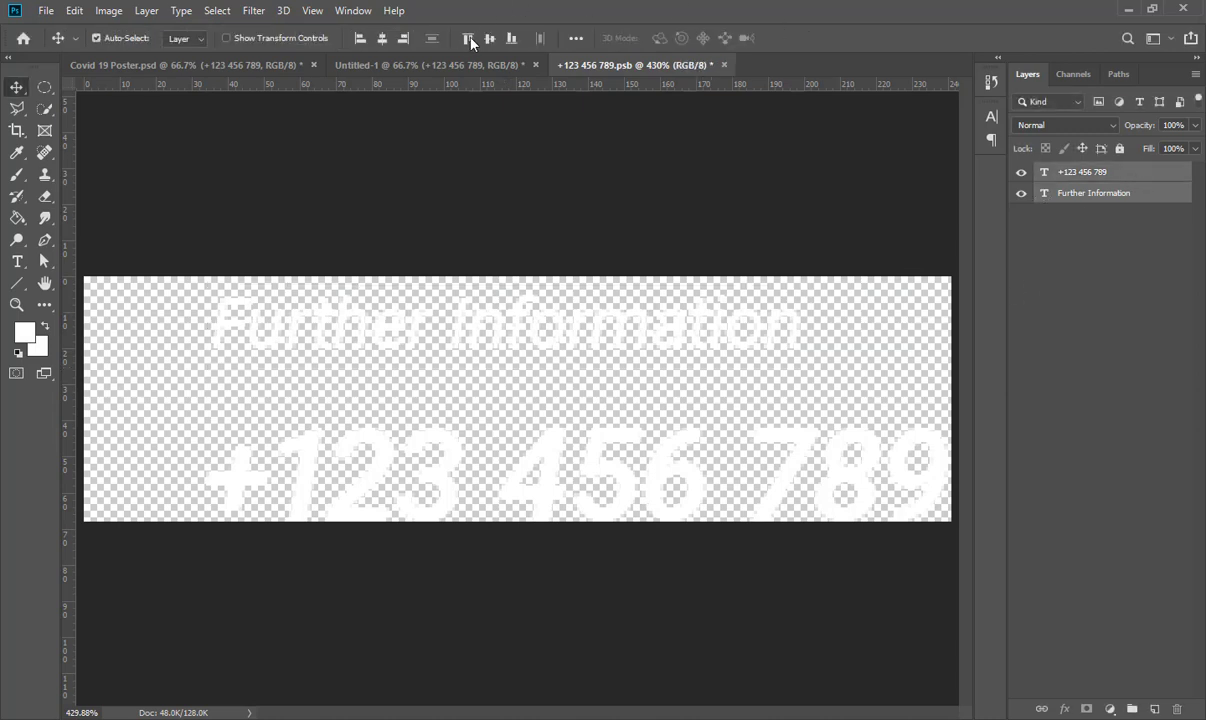
left_click(404, 39)
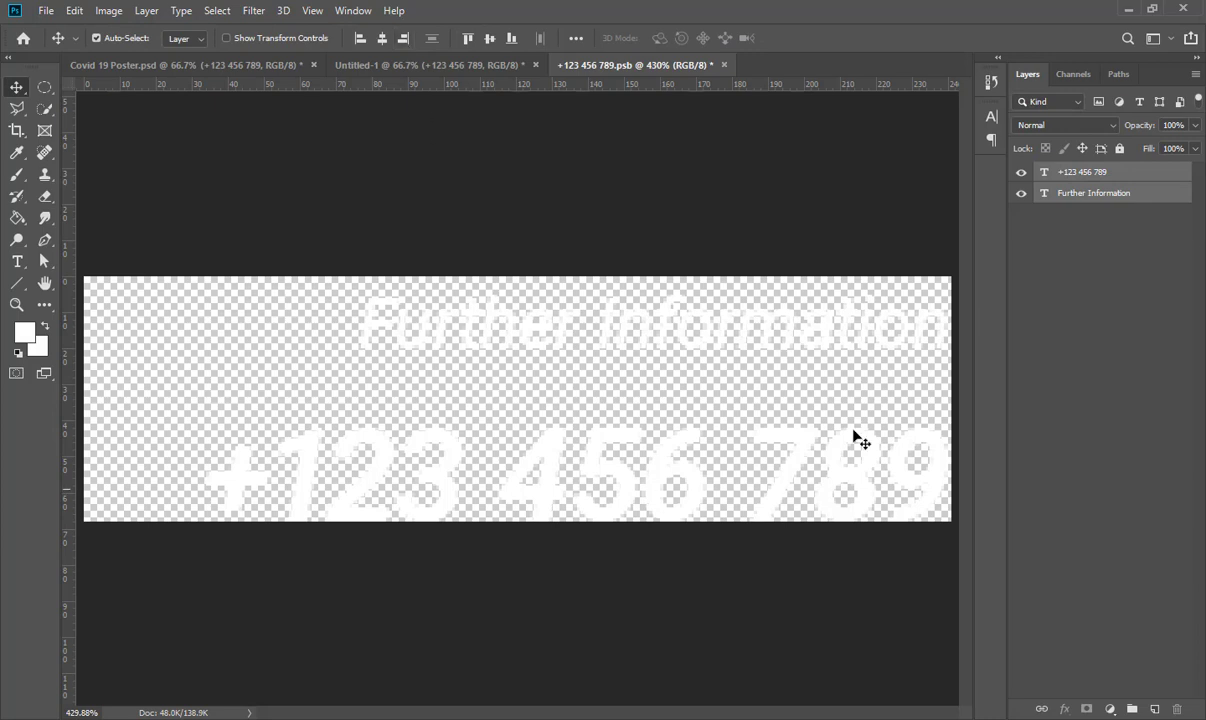
left_click(724, 65)
left_click(506, 264)
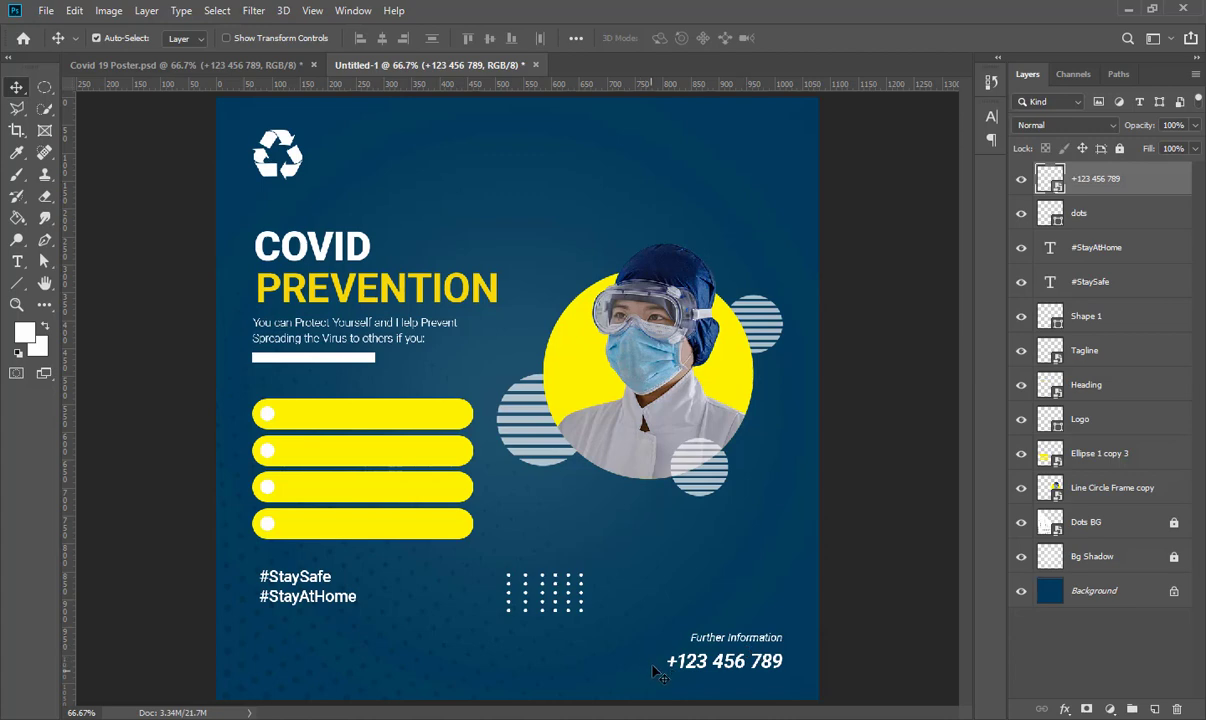
Copy the phone-call icon from Covid 19 Poster.psd into the poster, just left of the phone number
left_click(255, 66)
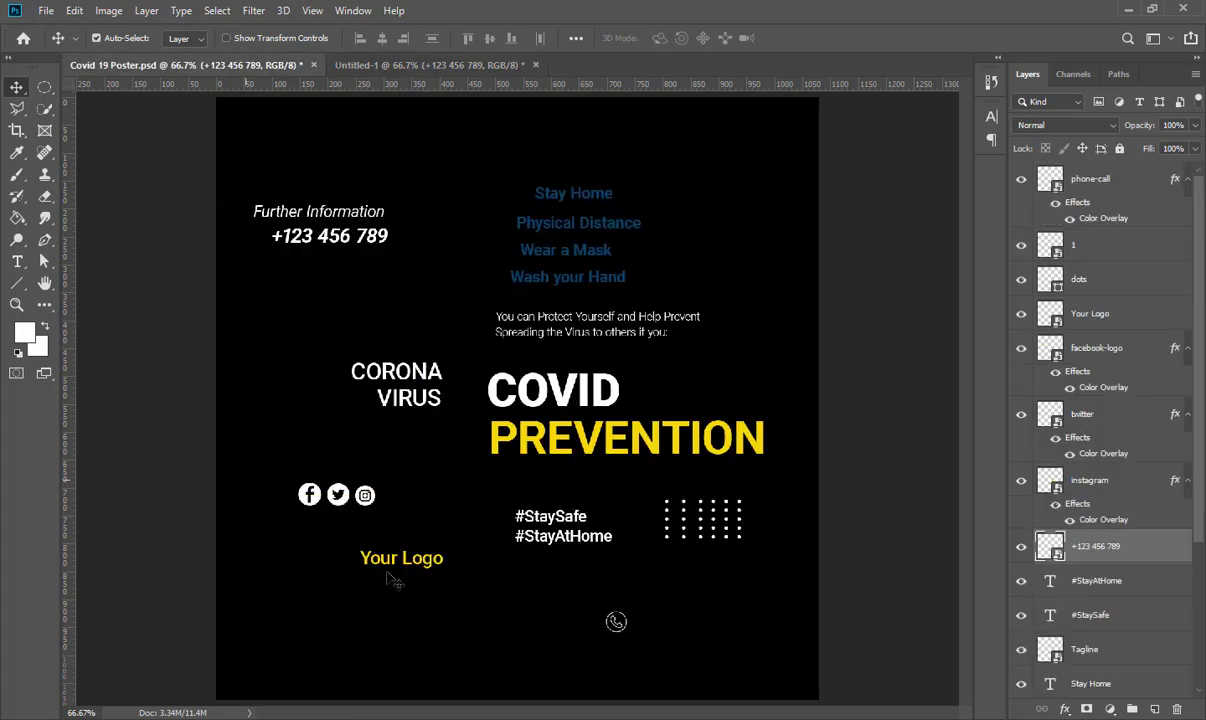
left_click(614, 622)
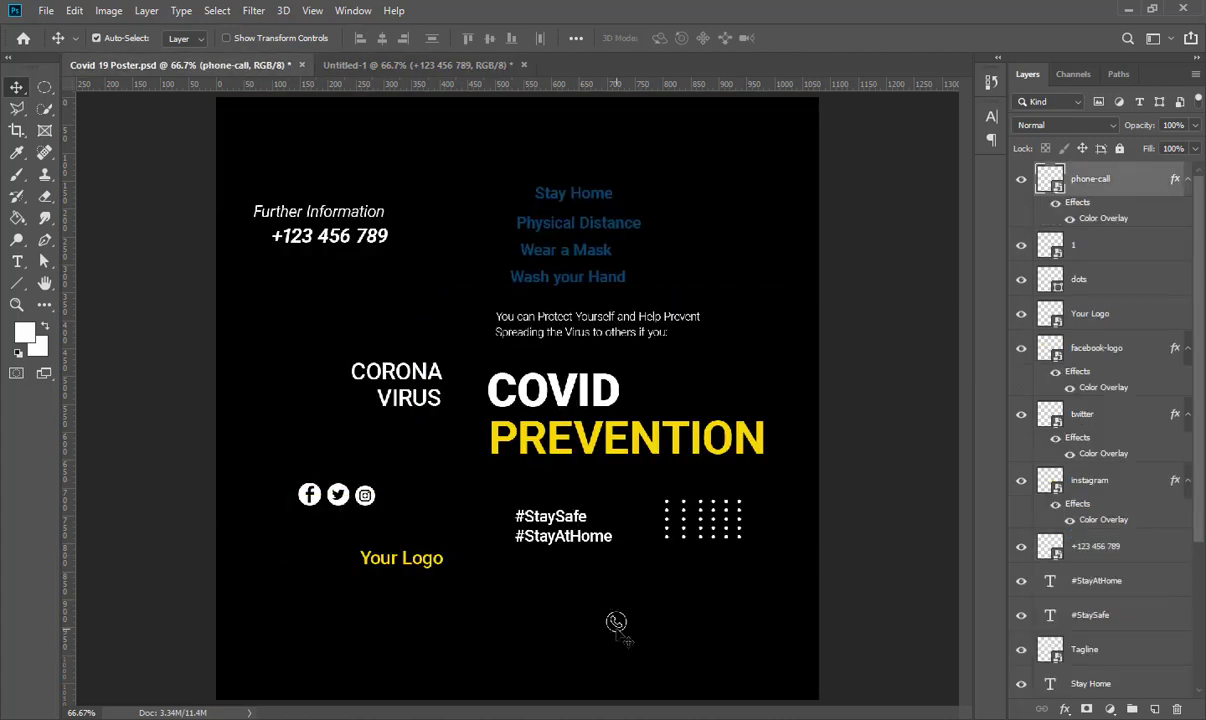
left_click_drag(627, 636, 530, 600)
left_click(615, 621)
key("ctrl+plus")
key("ctrl+plus")
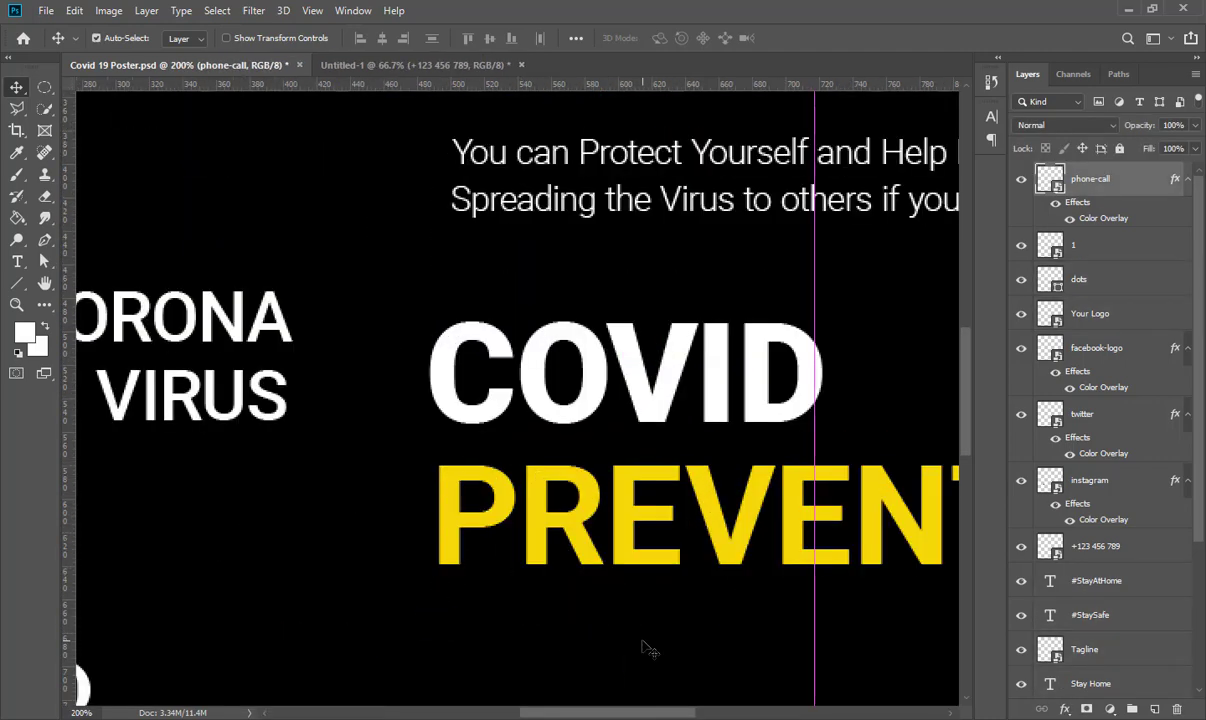
left_click_drag(646, 646, 565, 289)
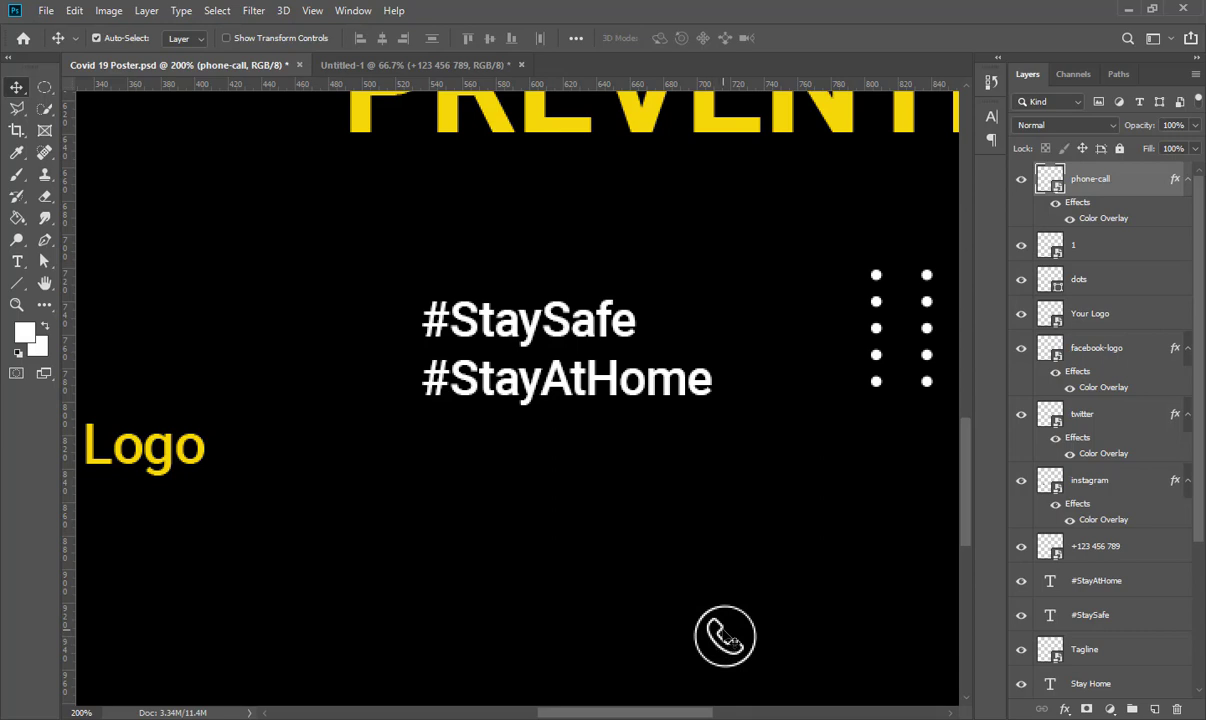
left_click_drag(733, 638, 624, 663)
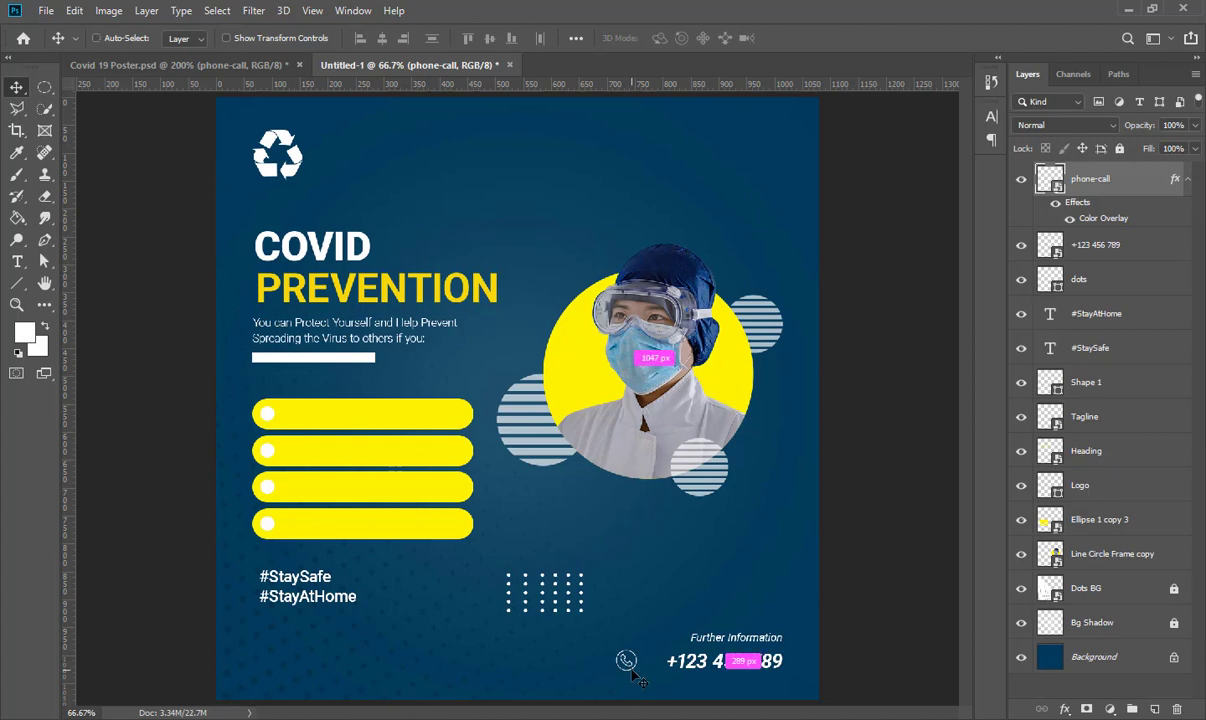
Move the phone-call icon slightly right so it sits closer to the phone number
key("ctrl+plus")
key("ctrl+plus")
key("ctrl+plus")
scroll(794, 638, "down", 15)
scroll(471, 399, "right", 3)
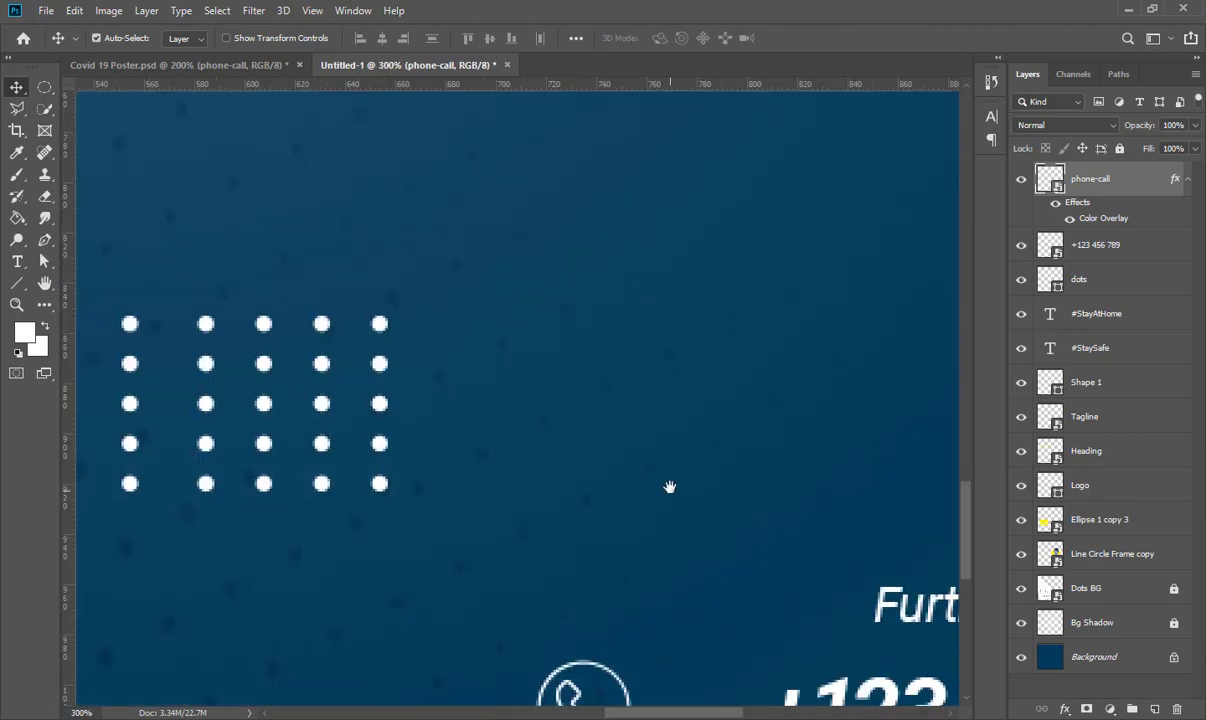
left_click_drag(532, 378, 601, 378)
key("ctrl+0")
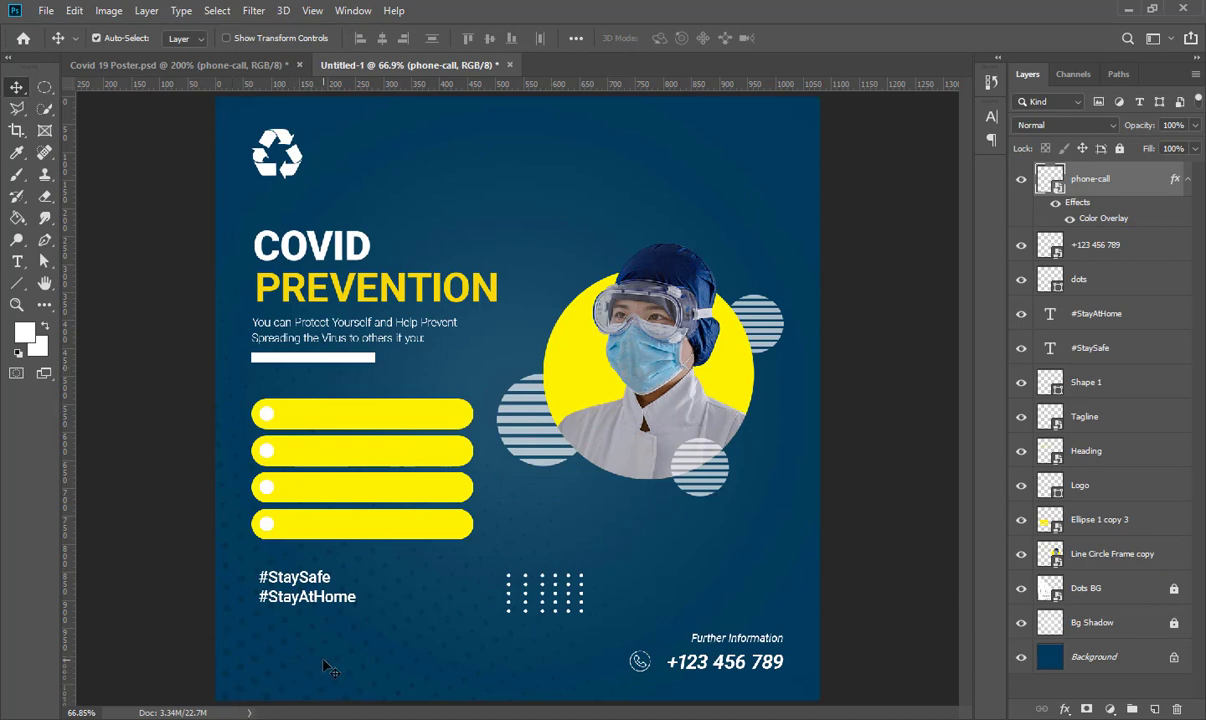
Copy the Facebook, Twitter and Instagram icons from Covid 19 Poster.psd into the poster's lower-left corner, level with the phone number
left_click(207, 61)
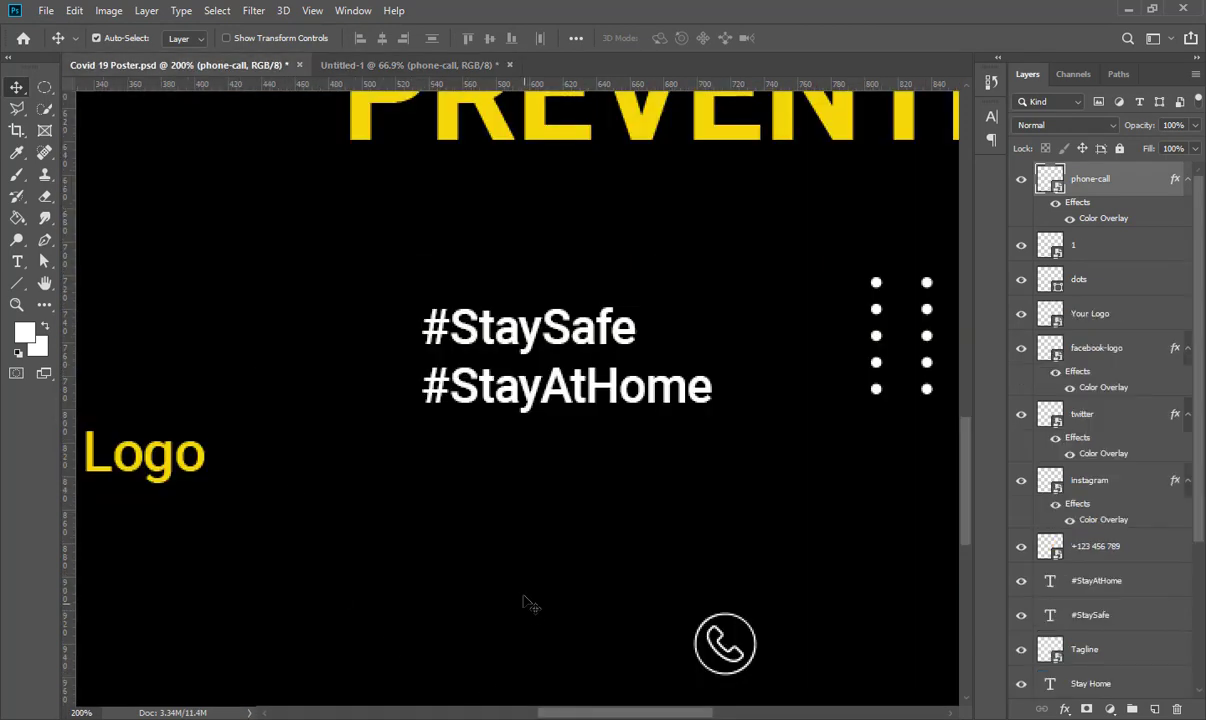
key("ctrl+0")
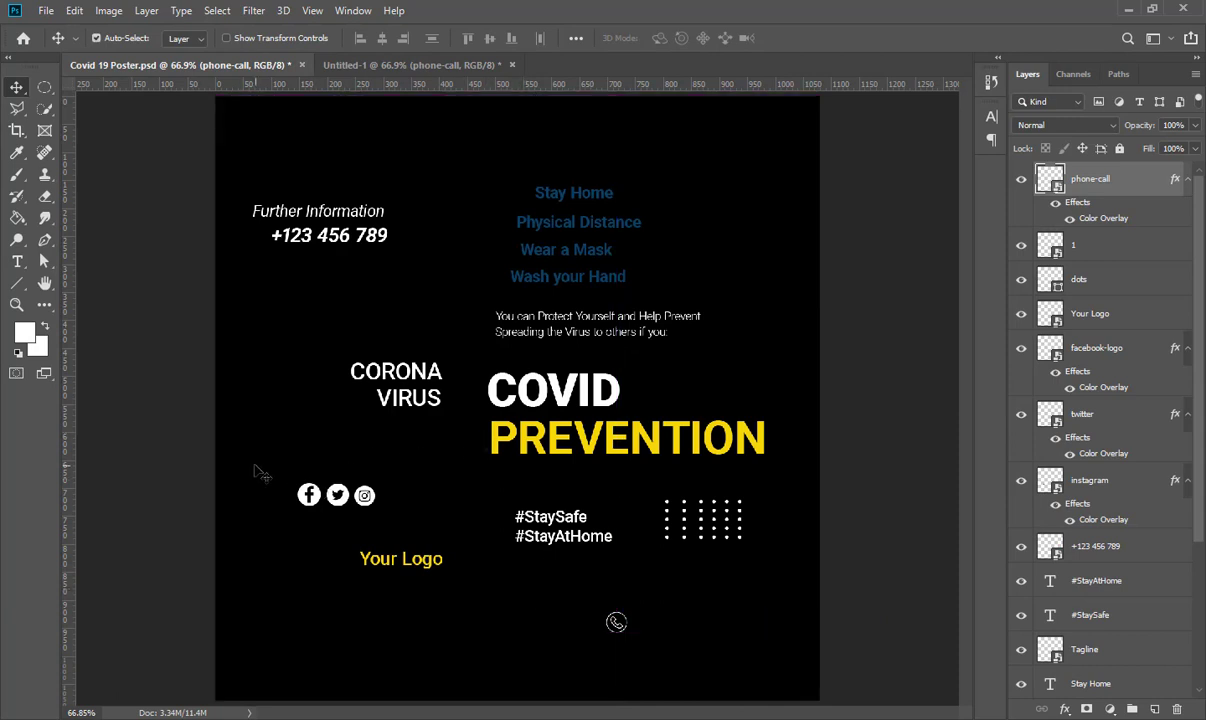
left_click_drag(255, 465, 300, 670)
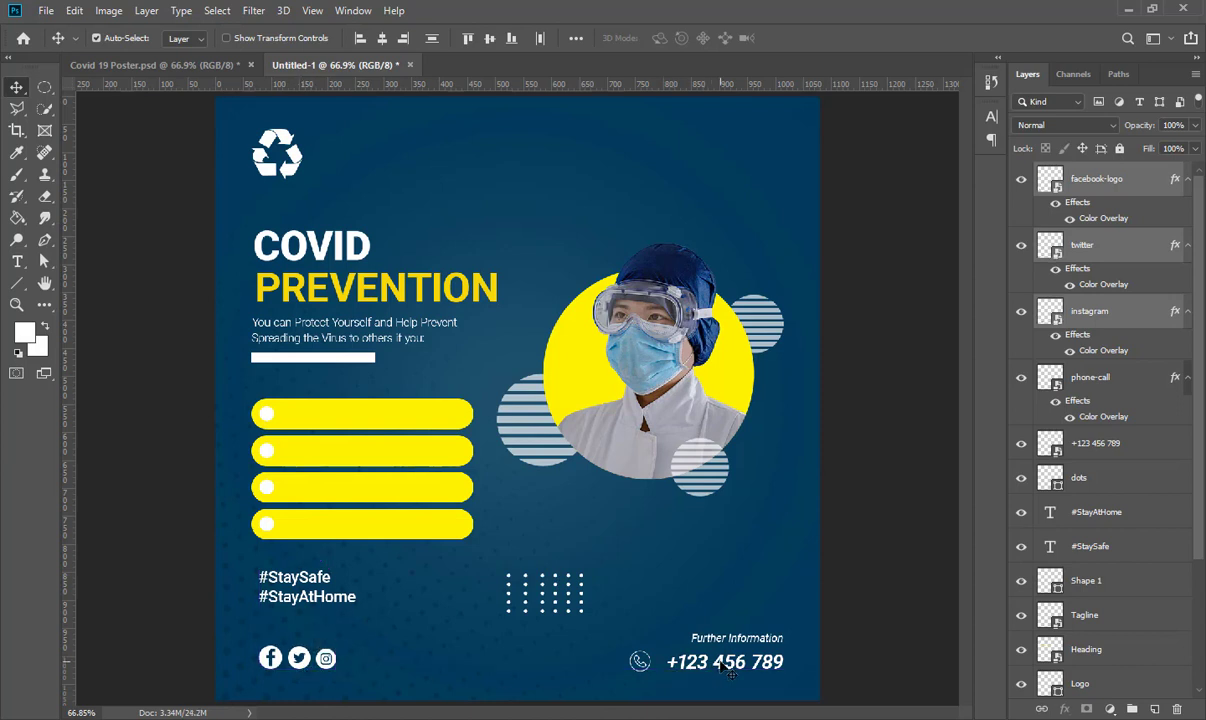
Move the hashtags and the dots down slightly together, and lock the dots layer
mouse_move(250, 567)
left_mouse_down()
mouse_move(336, 601)
mouse_move(322, 605)
mouse_move(334, 622)
left_mouse_up()
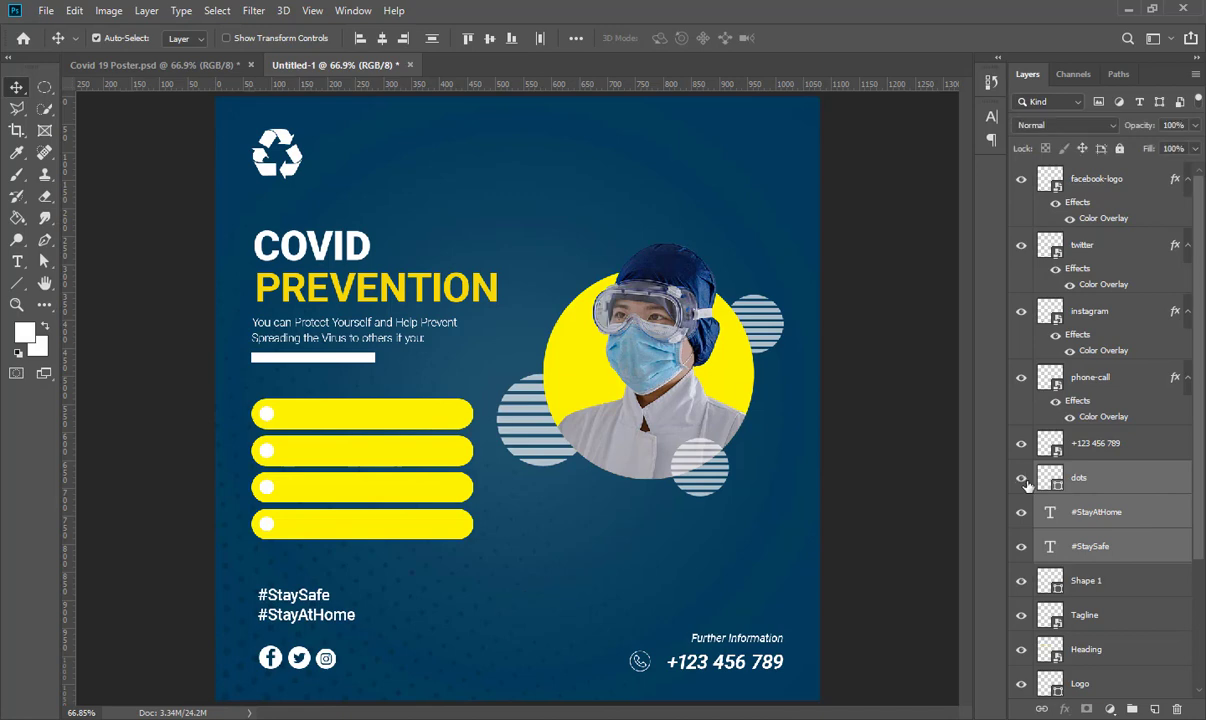
left_click(1175, 481)
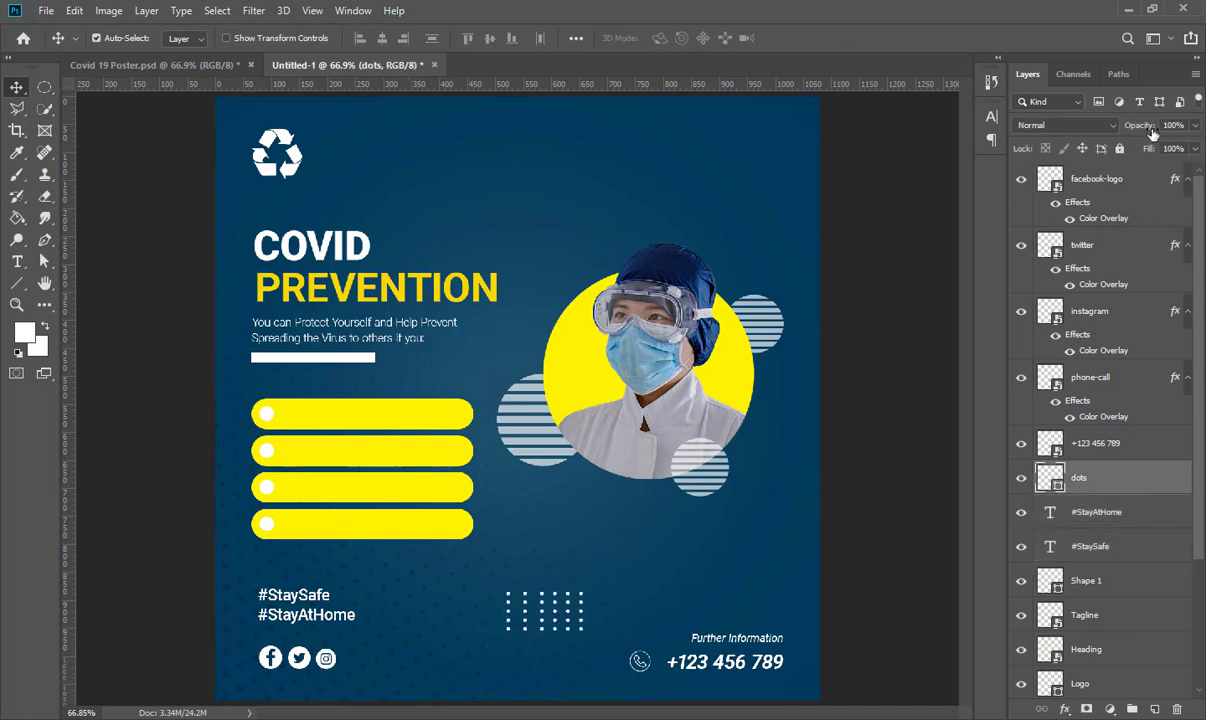
left_click(1120, 148)
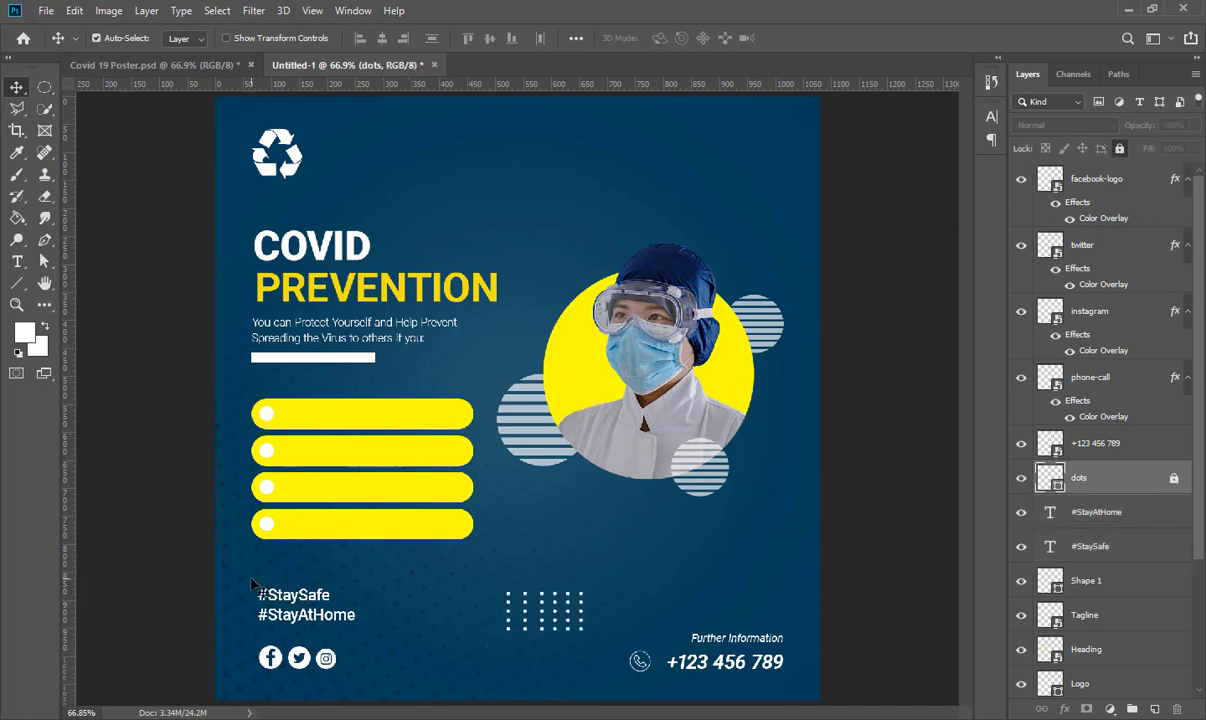
Move the #StaySafe and #StayAtHome lines down to sit just above the social media icons
left_click_drag(252, 580, 306, 633)
key("Down")
key("Down")
key("Down")
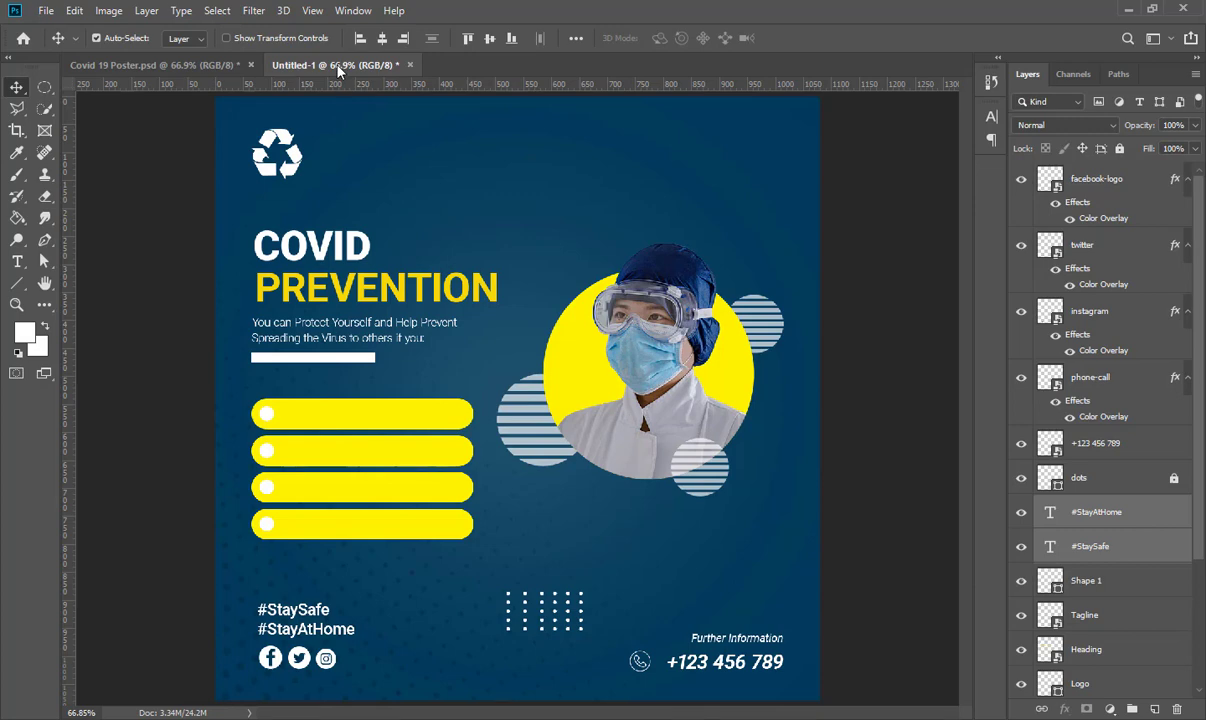
Copy the CORONA VIRUS text from Covid 19 Poster.psd into the poster's upper-right corner, aligned with the logo's top and the contact block's right edge
left_click(130, 65)
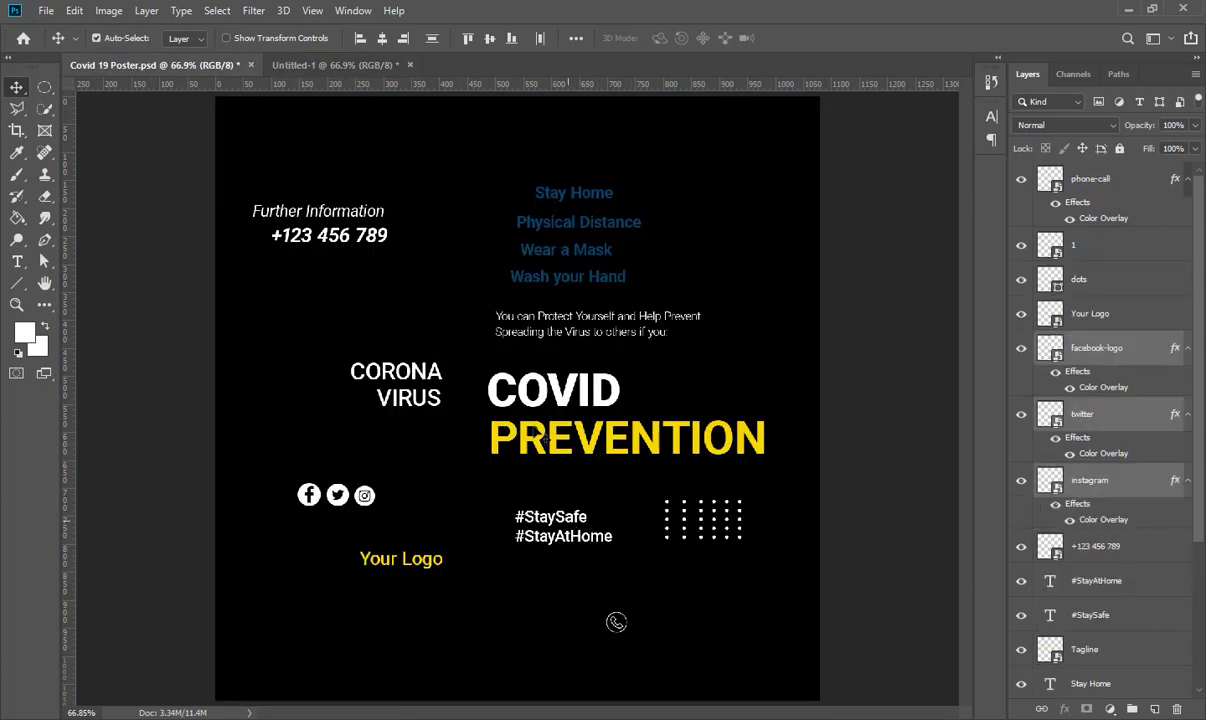
left_click_drag(322, 343, 760, 136)
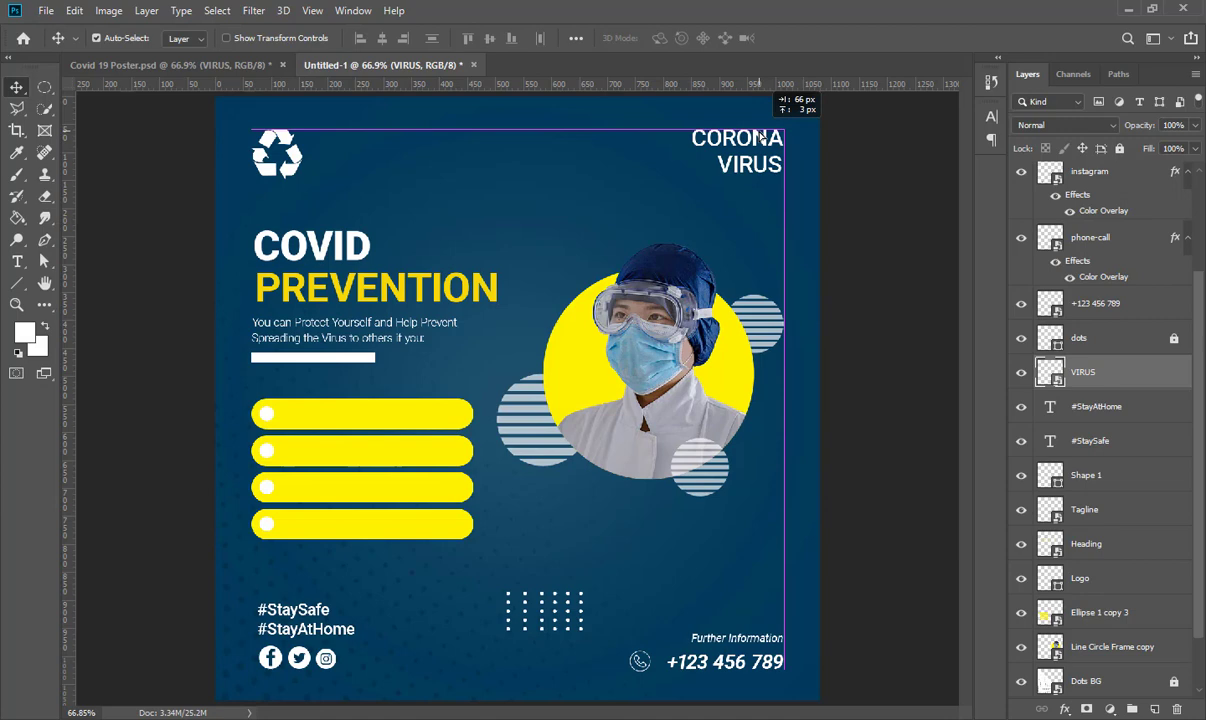
left_click_drag(760, 136, 760, 136)
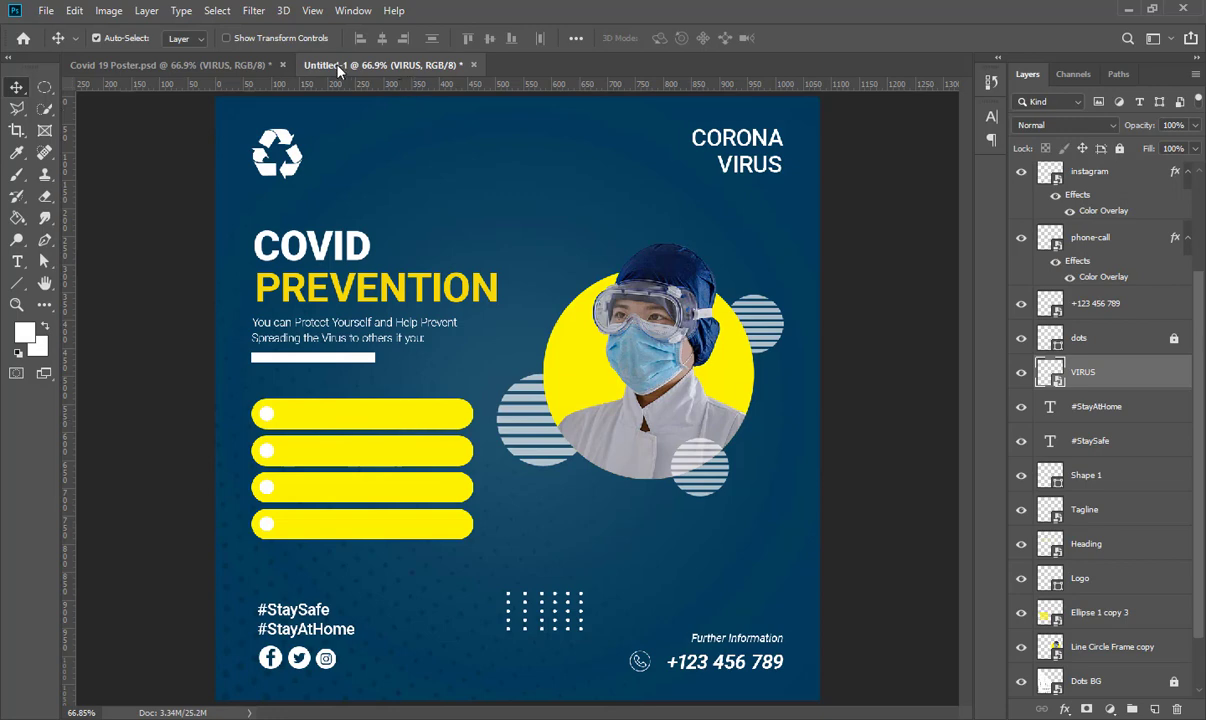
Copy the Stay Home, Physical Distance, Wear a Mask and Wash your Hand texts from Covid 19 Poster.psd into the poster over the yellow bars
left_click(214, 60)
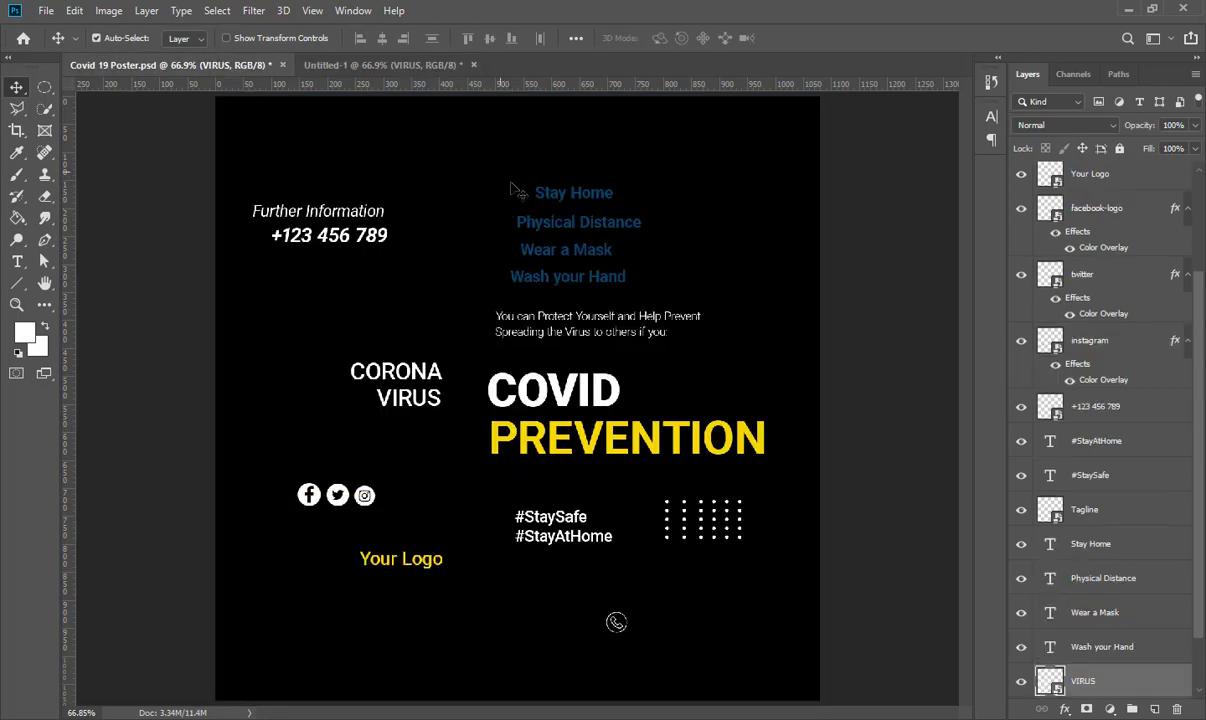
left_click_drag(497, 168, 442, 436)
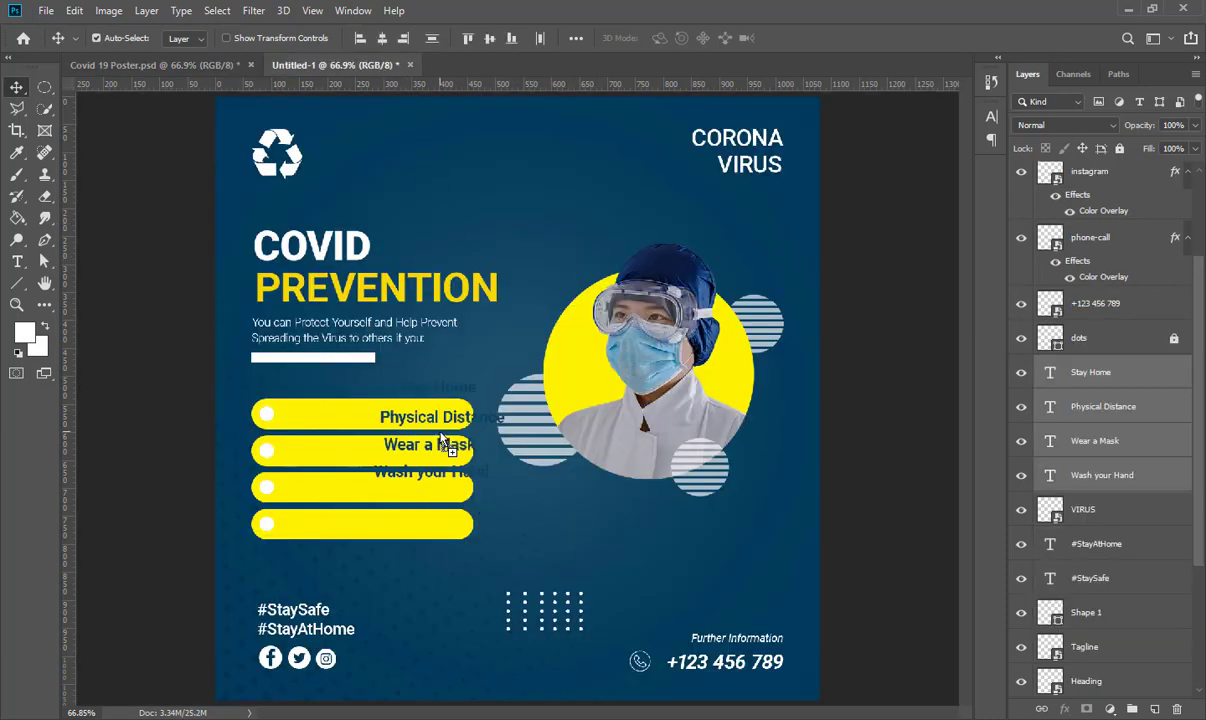
left_click(909, 506)
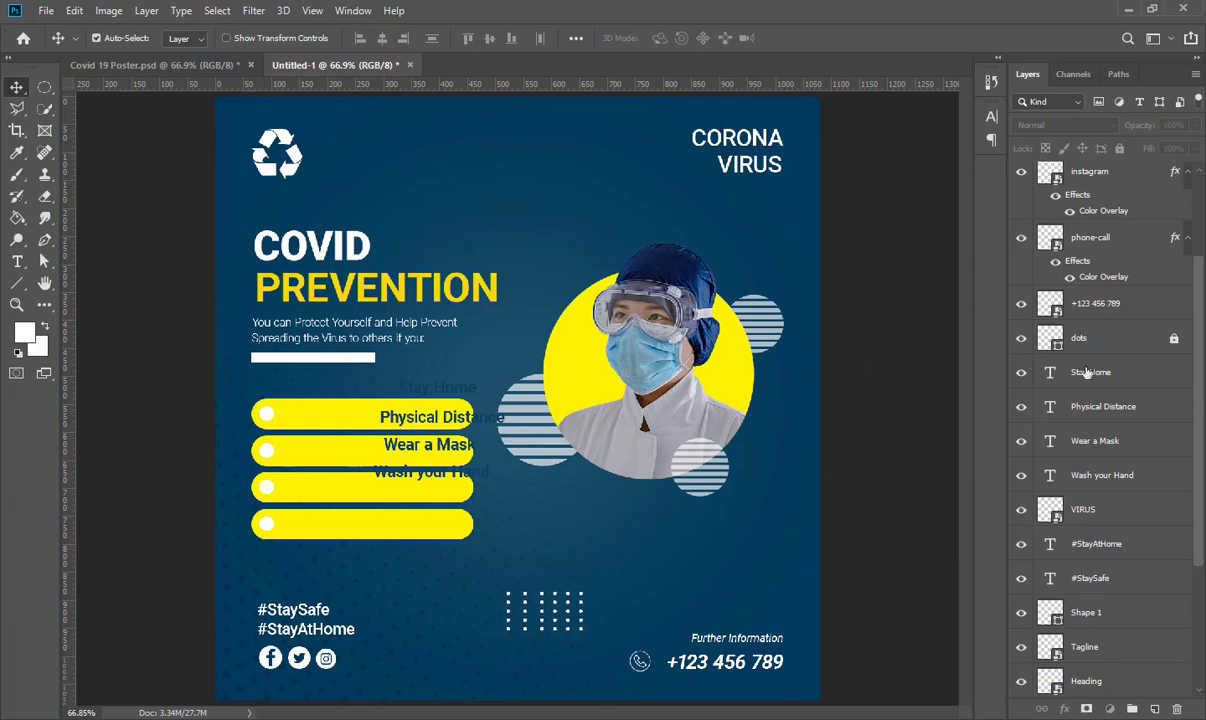
Place Stay Home, Physical Distance, Wear a Mask and Wash your Hand on the four yellow bars, one each from top to bottom
left_click(400, 388)
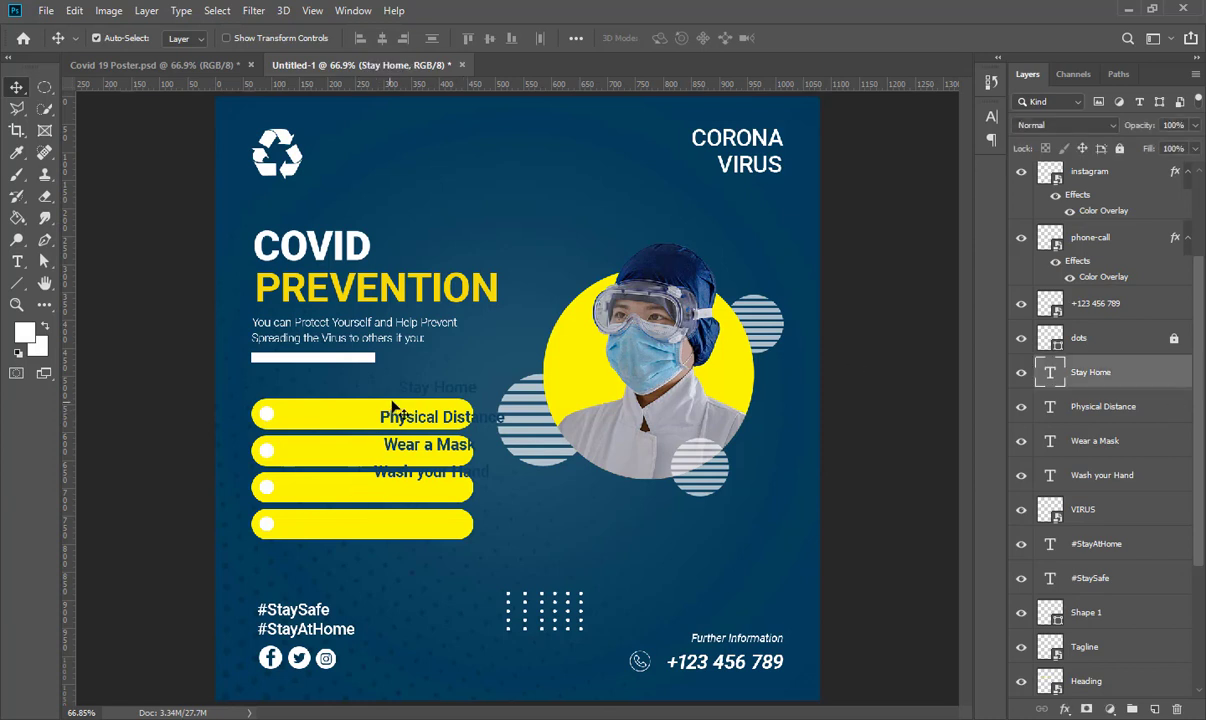
left_click(488, 479)
left_click_drag(488, 479, 404, 531)
left_click_drag(391, 452, 305, 490)
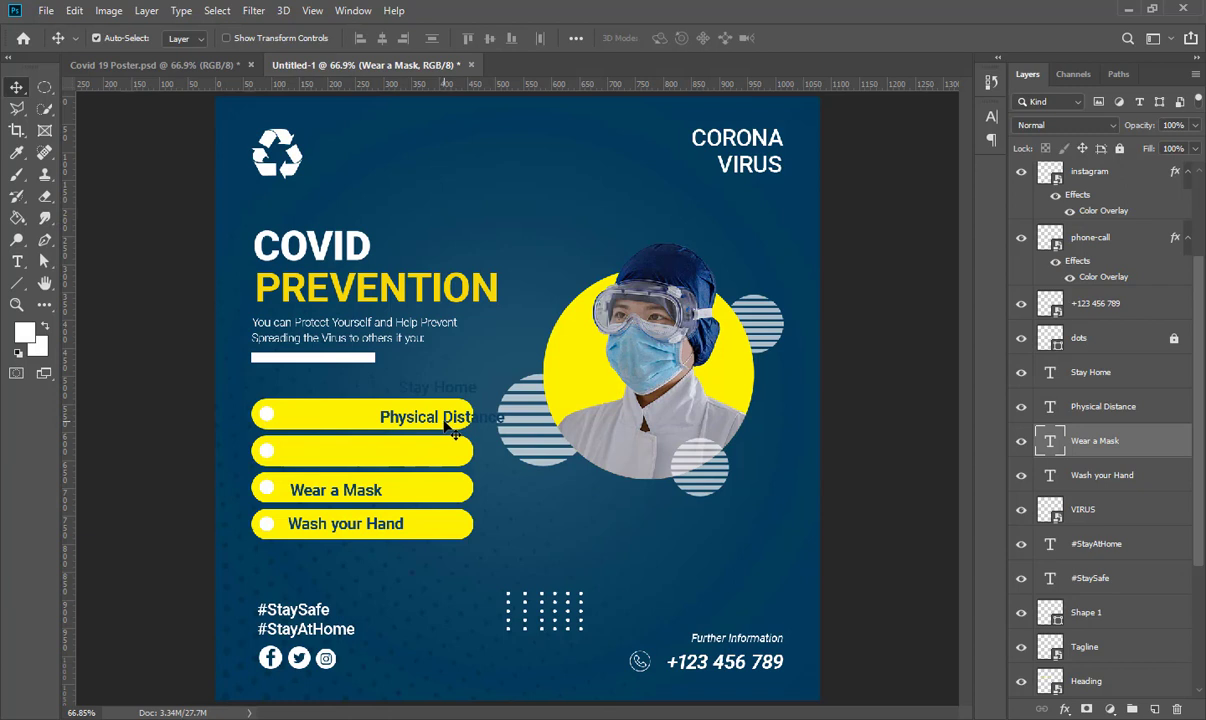
left_click_drag(448, 426, 352, 456)
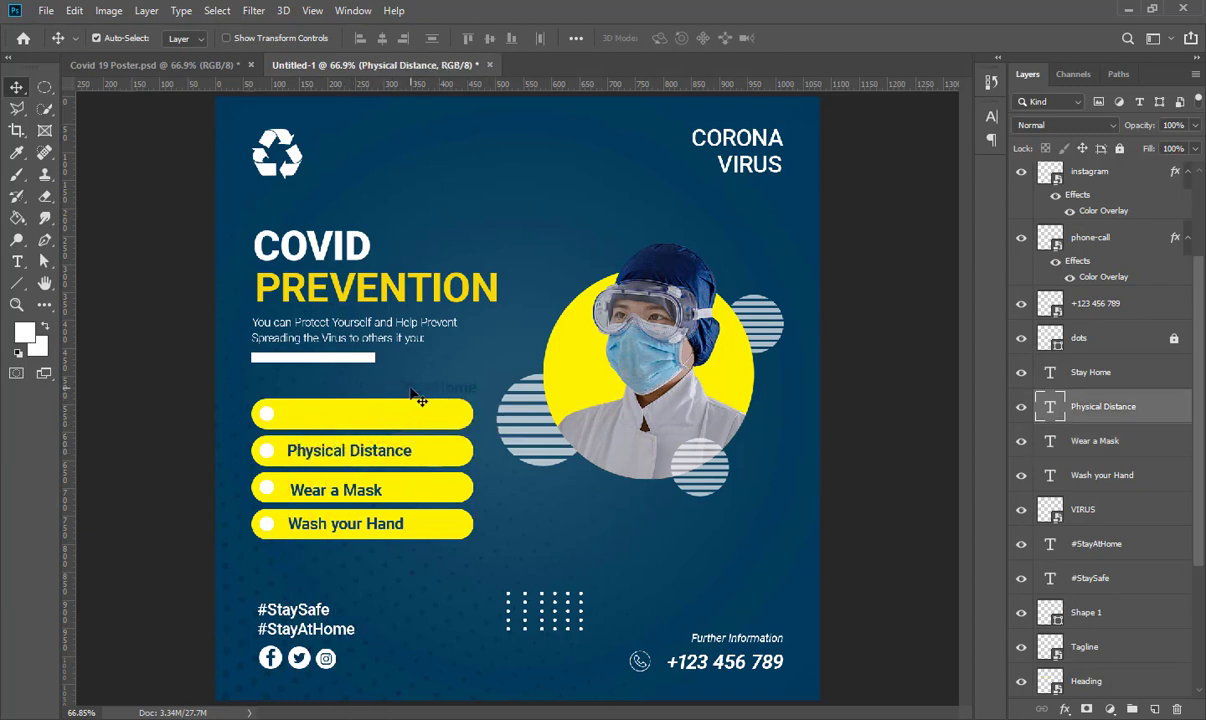
left_click_drag(418, 398, 300, 424)
Align the left edges of the four prevention texts on the yellow bars
left_click(1150, 407, "ctrl")
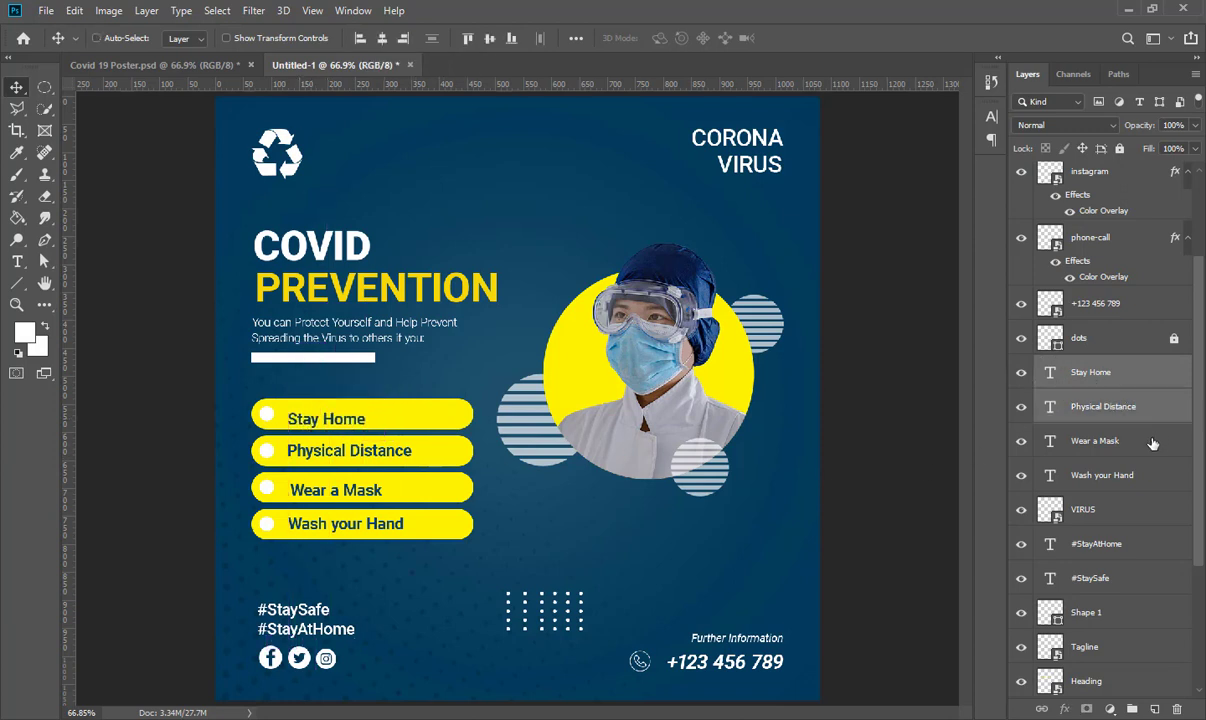
left_click(1140, 441, "ctrl")
left_click(1148, 475, "ctrl")
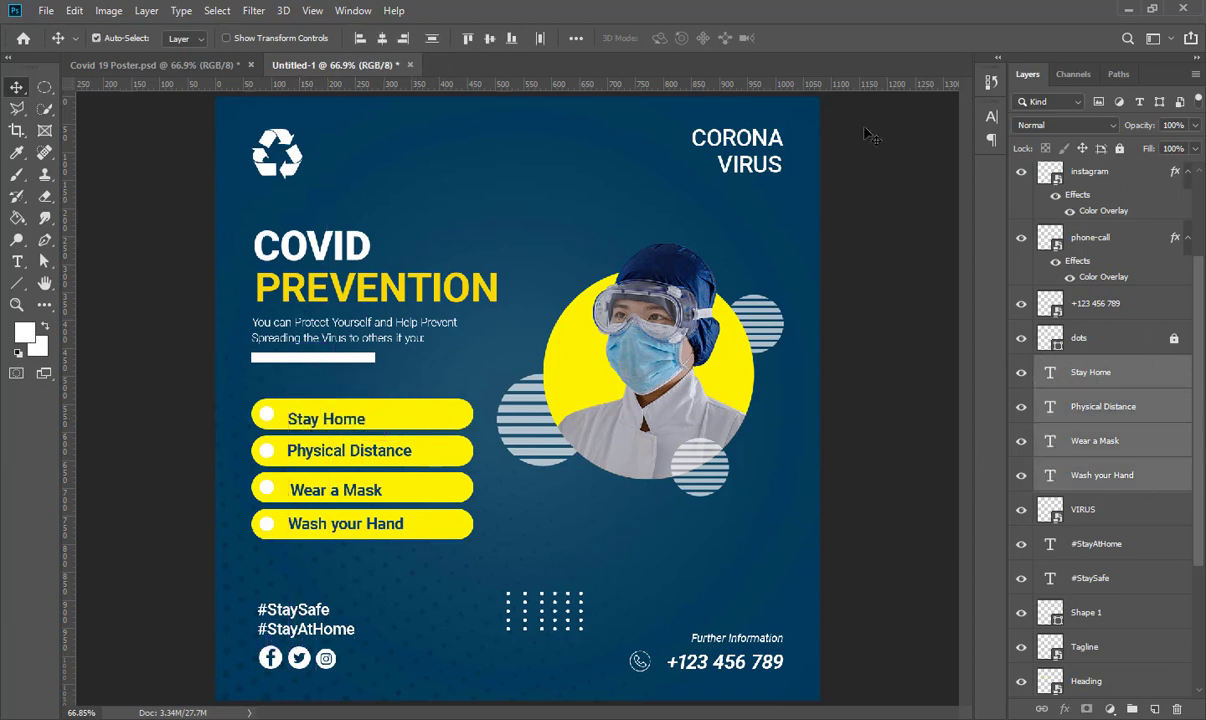
left_click(360, 39)
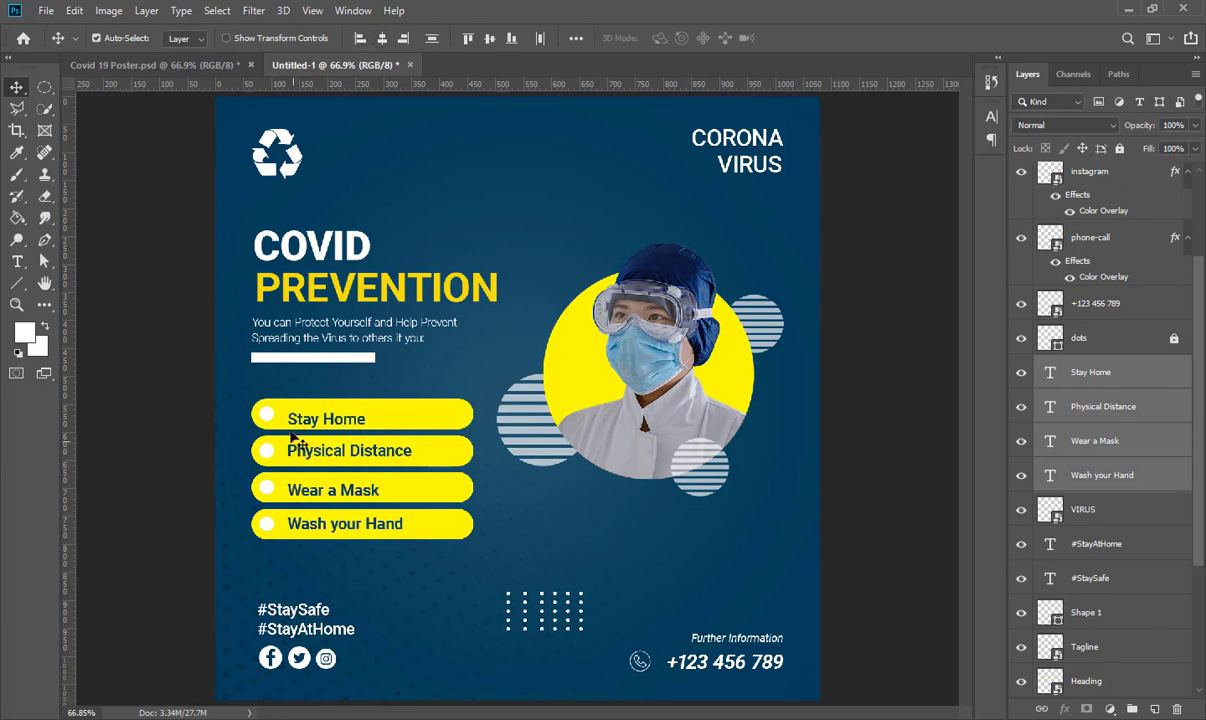
key("Up")
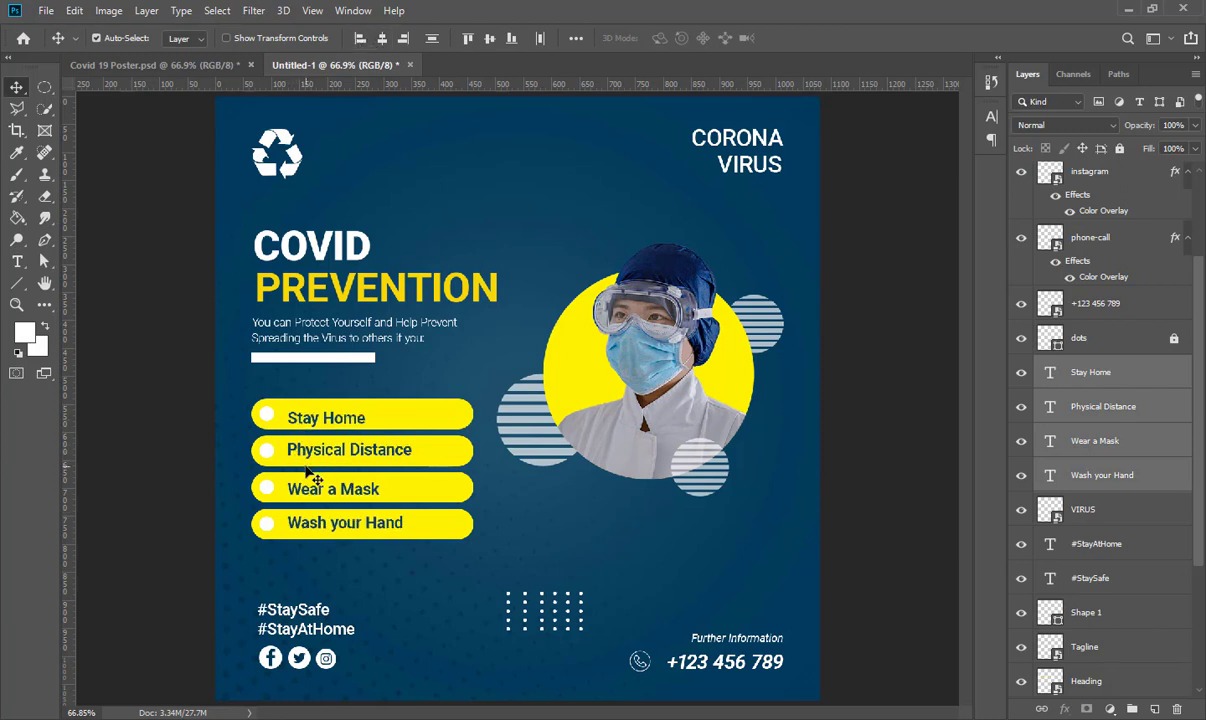
key("Down")
key("Down")
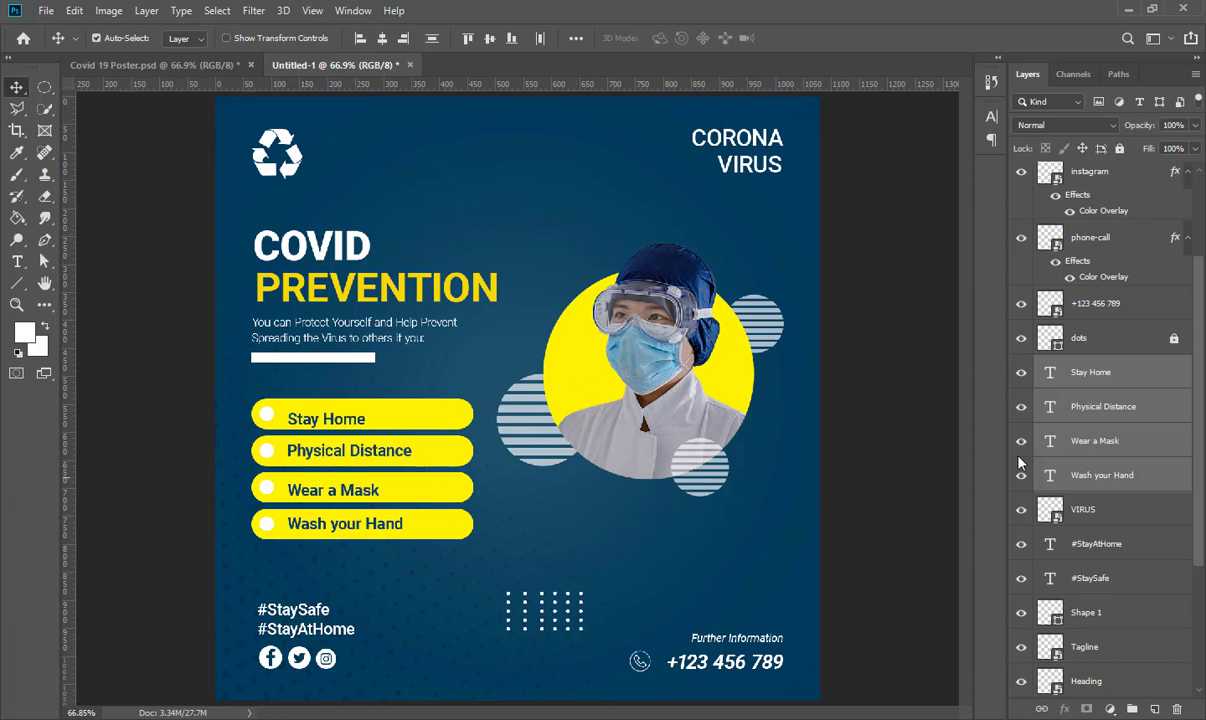
Nudge the Stay Home text up until it is vertically centred in the first yellow bar
left_click(1128, 381)
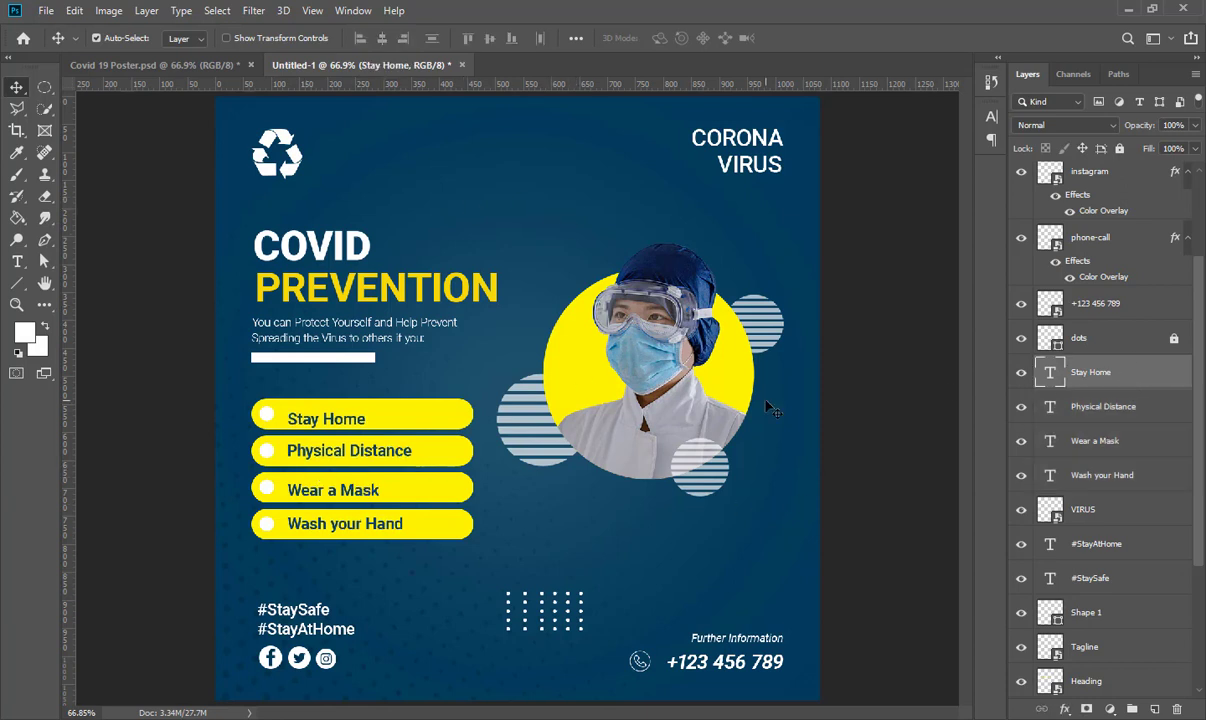
key("Up")
key("Up")
key("Up")
key("Up")
key("Up")
key("Up")
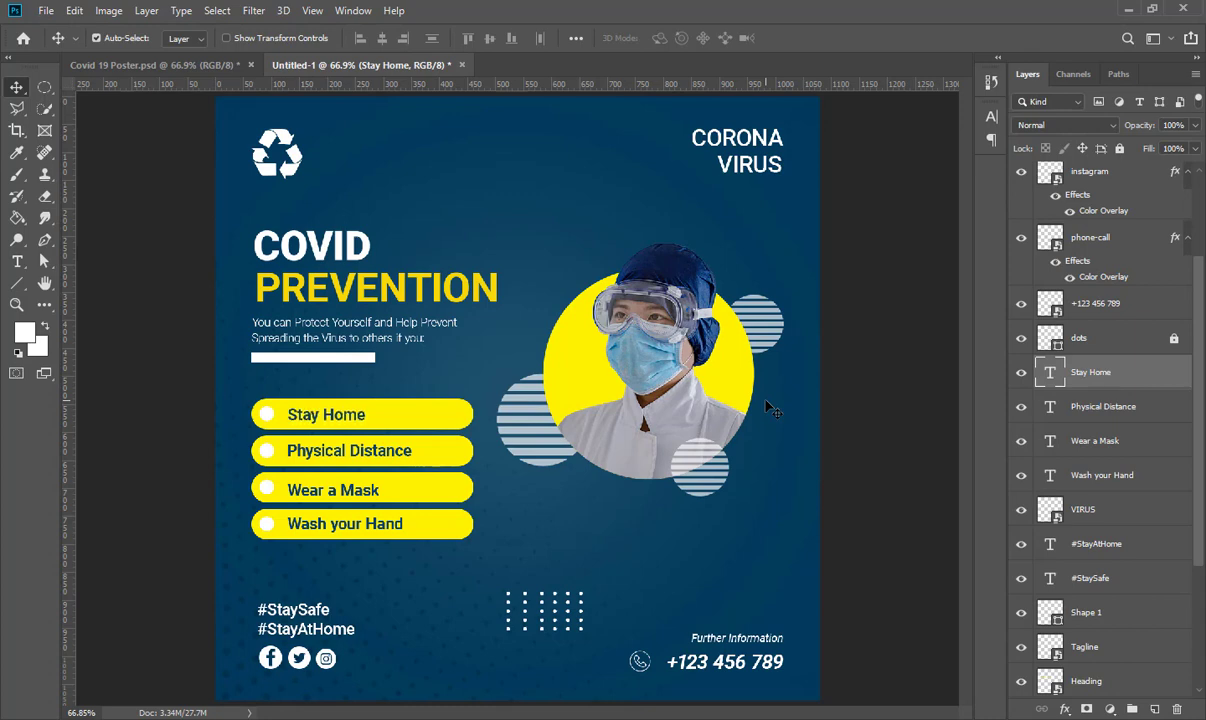
key("Down")
Nudge the Wear a Mask text up slightly to centre it vertically in the third yellow bar, and deselect the layer
left_click(1150, 415)
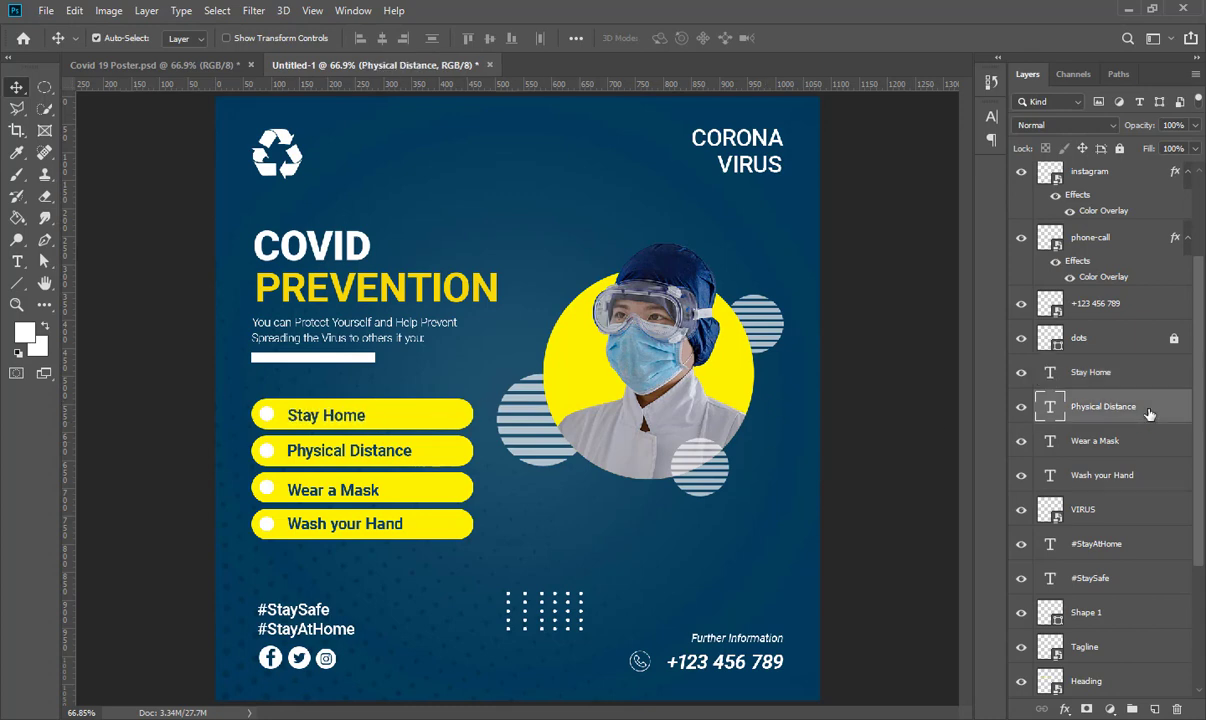
left_click(1153, 447)
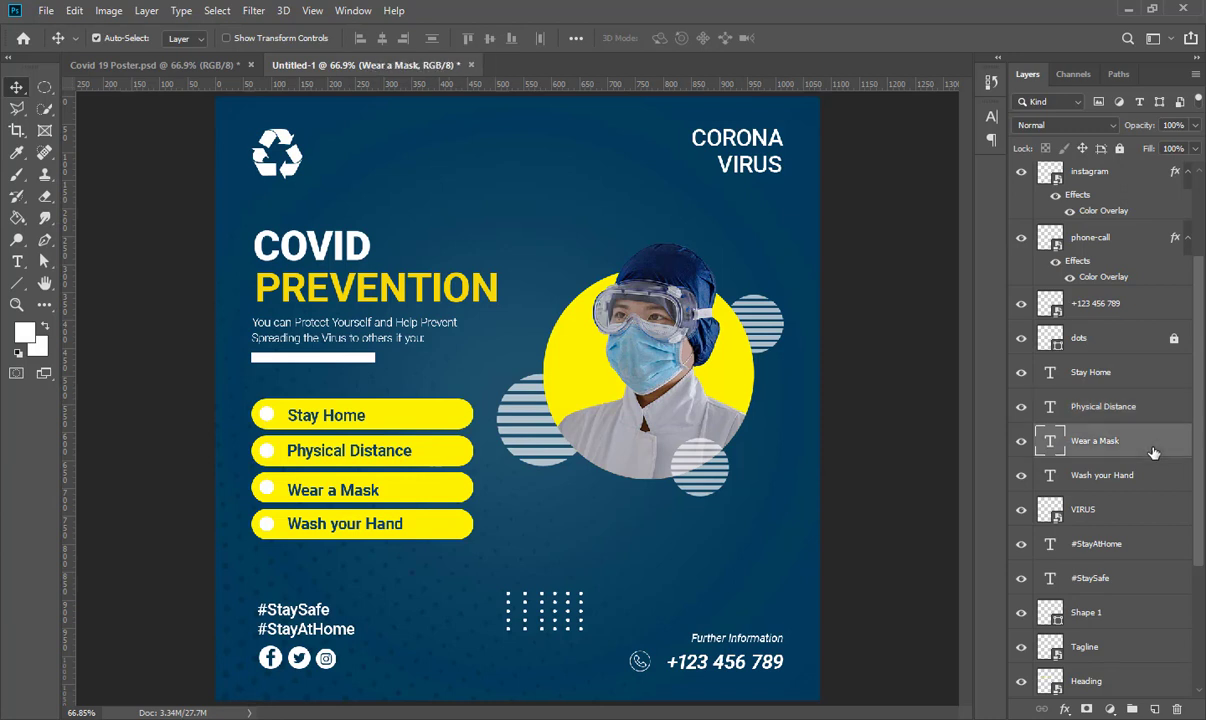
key("Up")
key("Up")
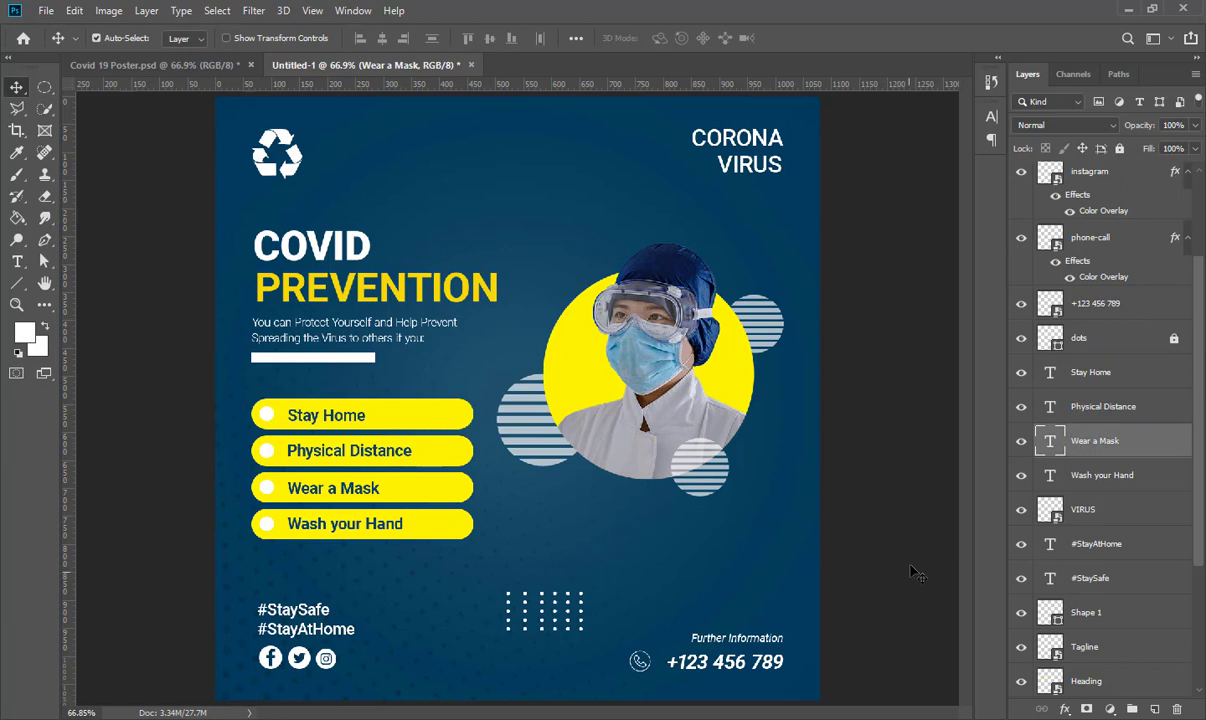
left_click(857, 531)
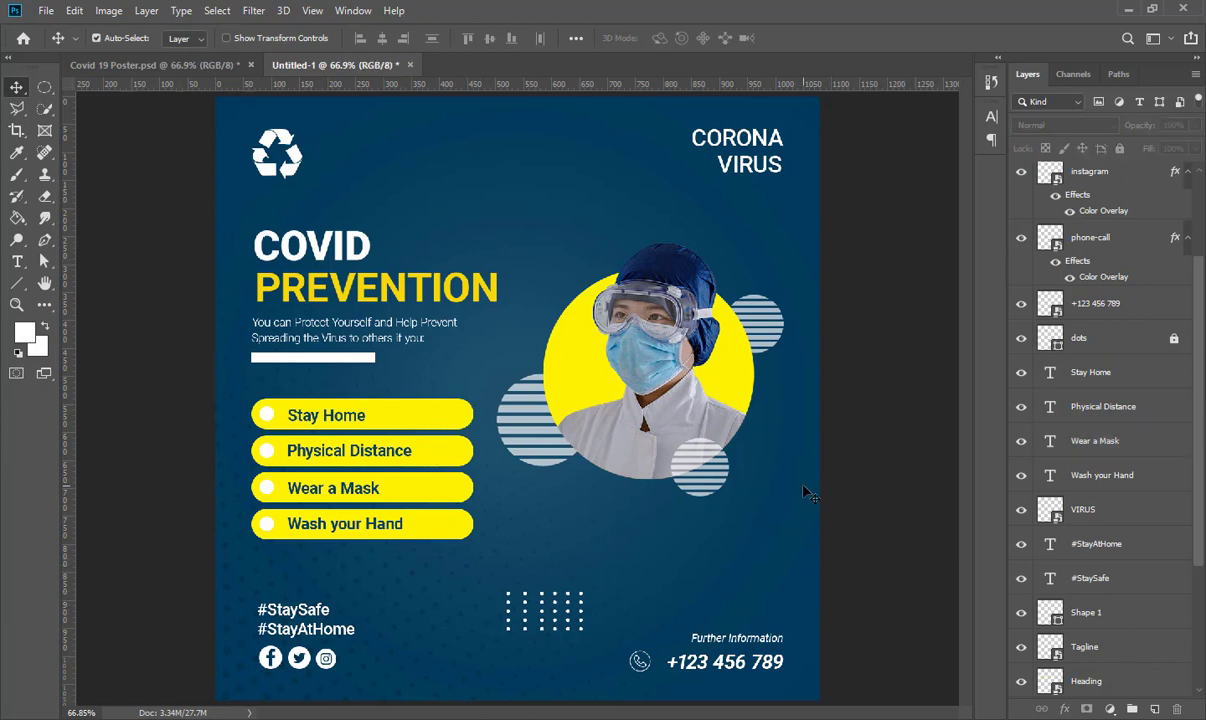